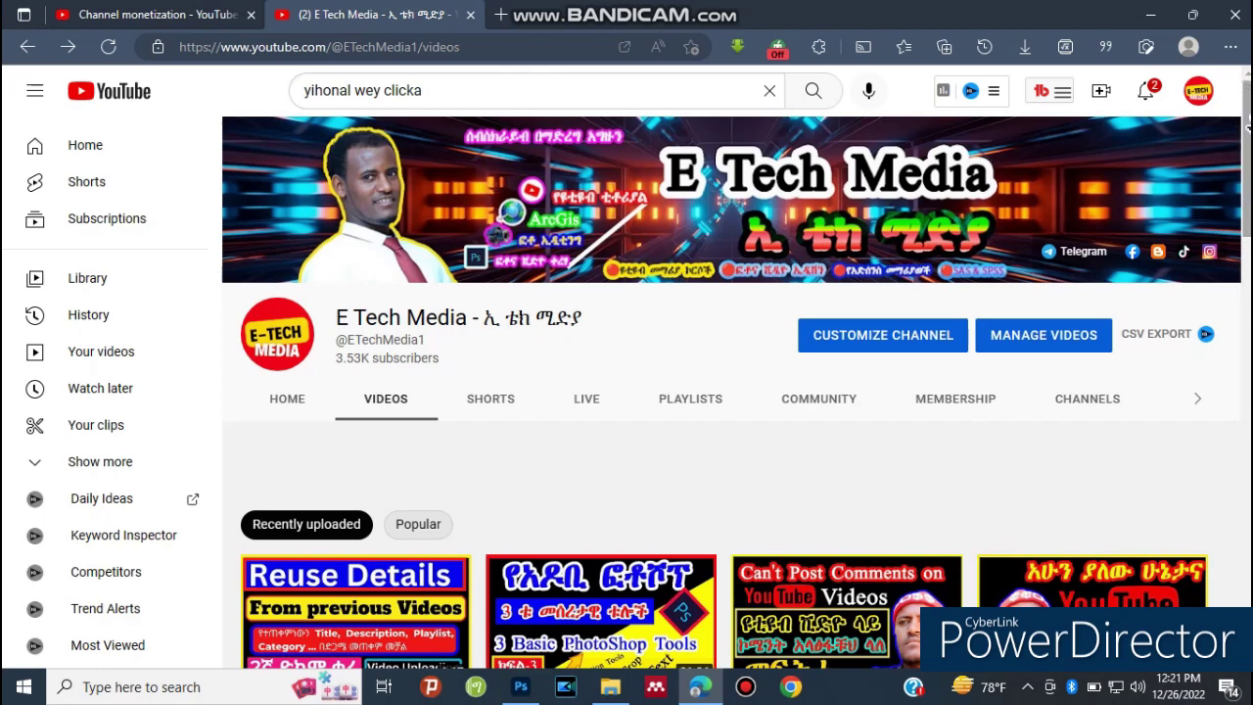
# Switch to the PS-3 thumbnail design in Photoshop and pan it down and right.
pyautogui.moveTo(1246, 127); pyautogui.dragTo(1246, 132)
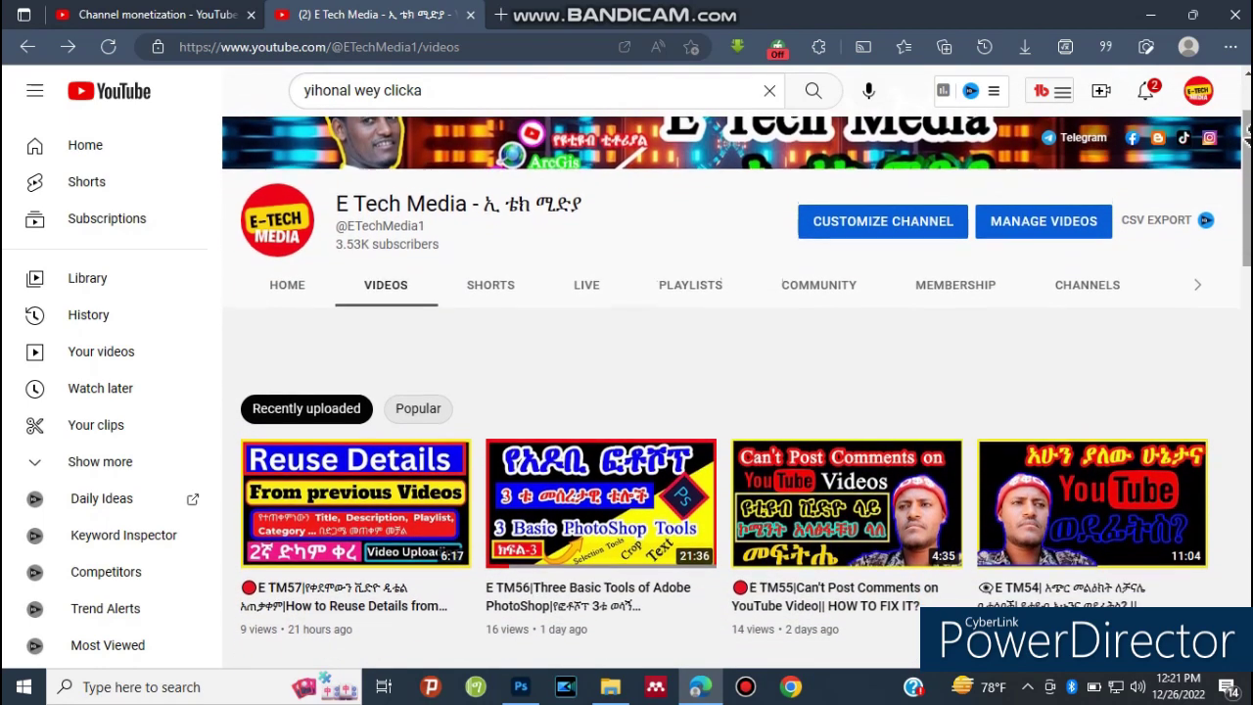
pyautogui.moveTo(1247, 137); pyautogui.dragTo(1248, 138)
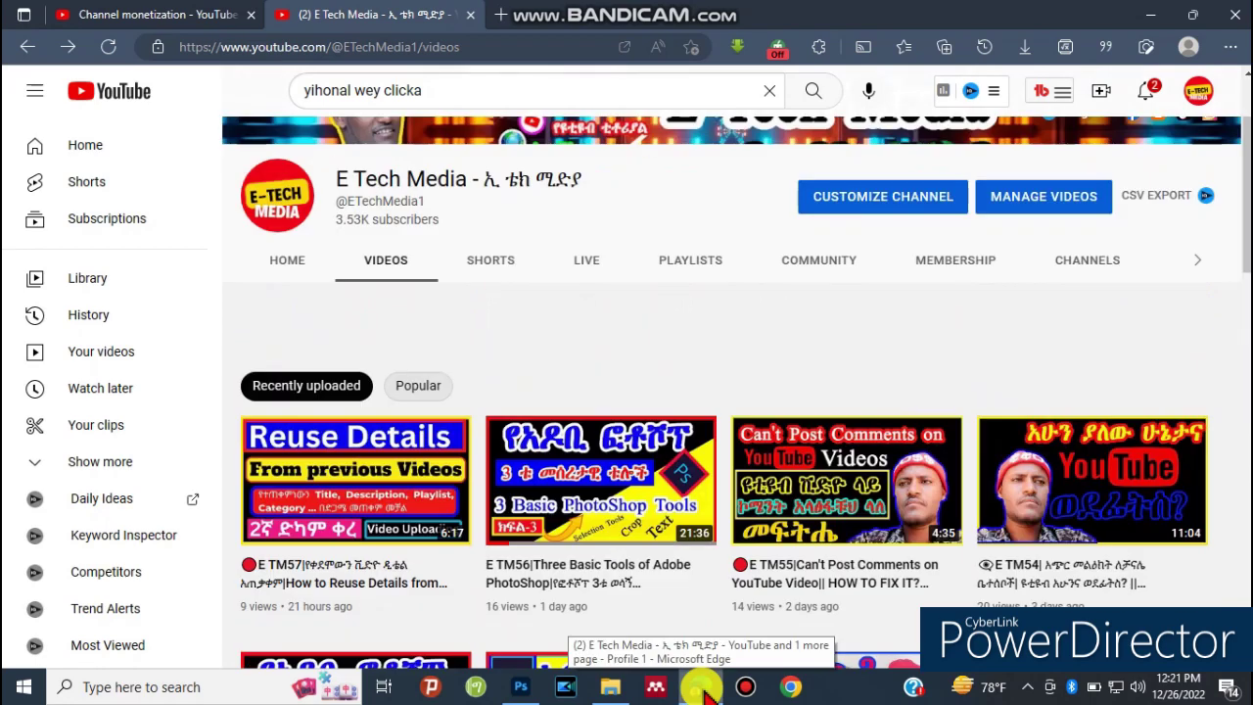
pyautogui.click(521, 685)
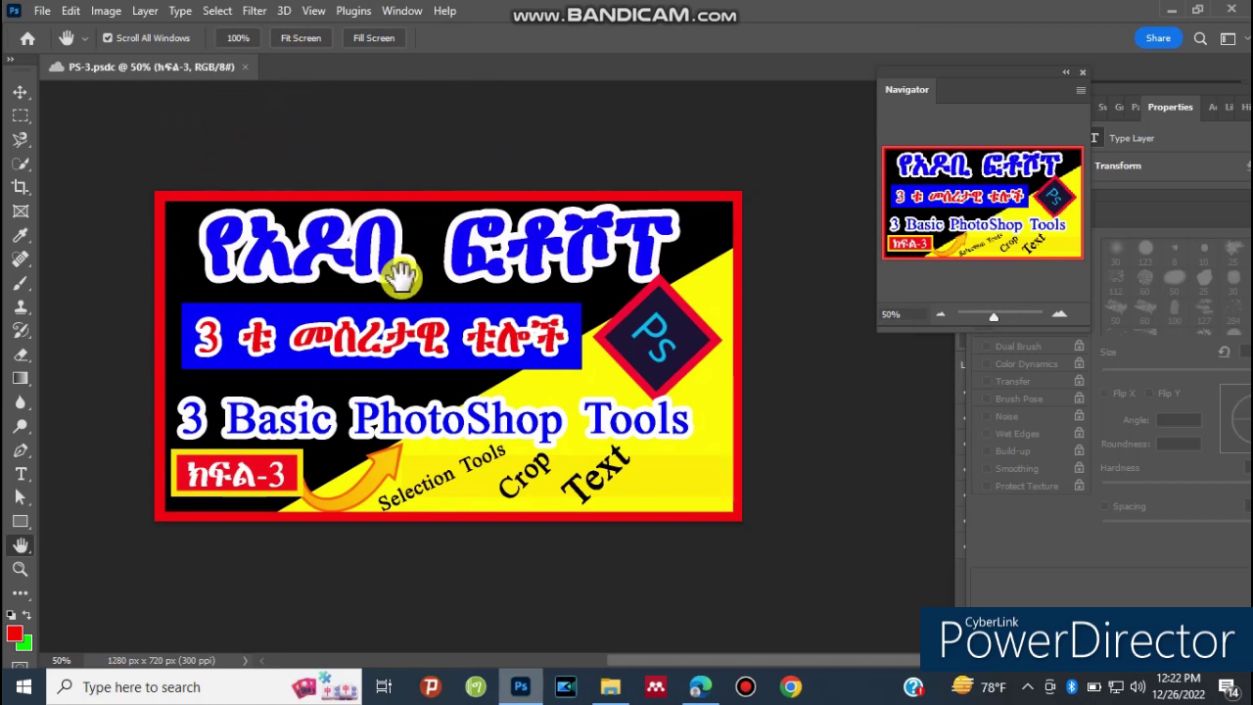
pyautogui.moveTo(509, 284); pyautogui.dragTo(803, 323)
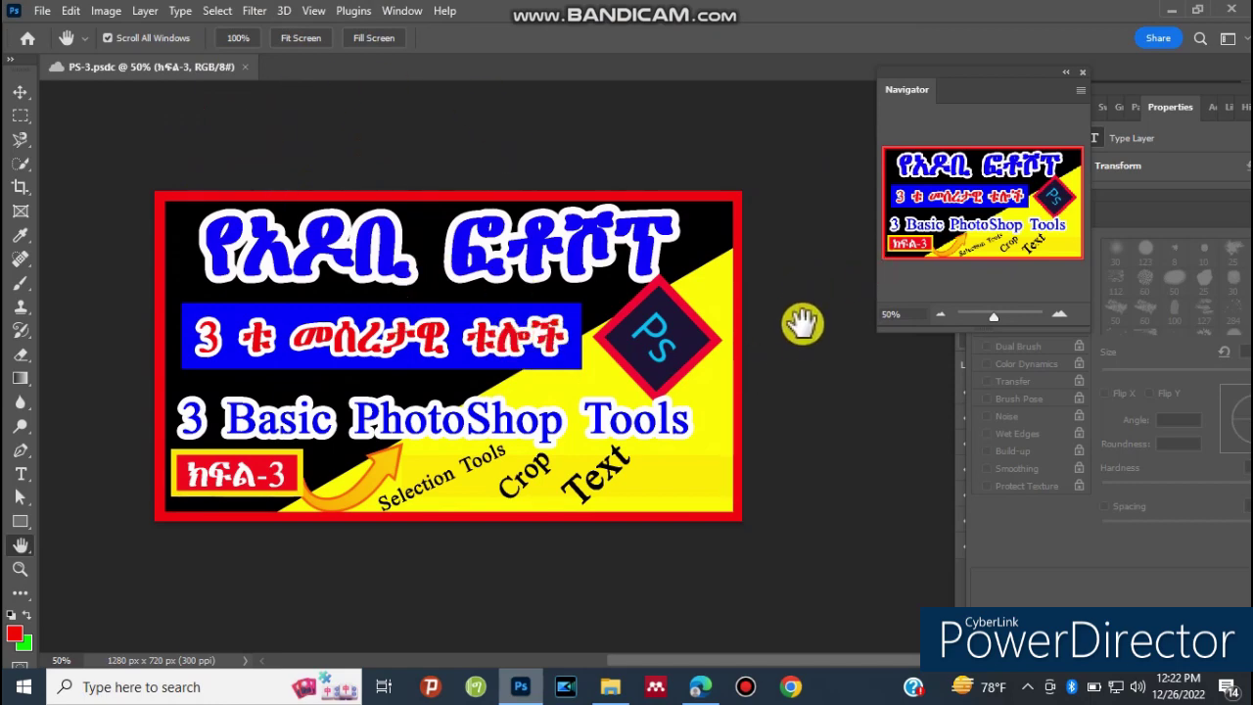
pyautogui.moveTo(764, 289); pyautogui.dragTo(840, 349)
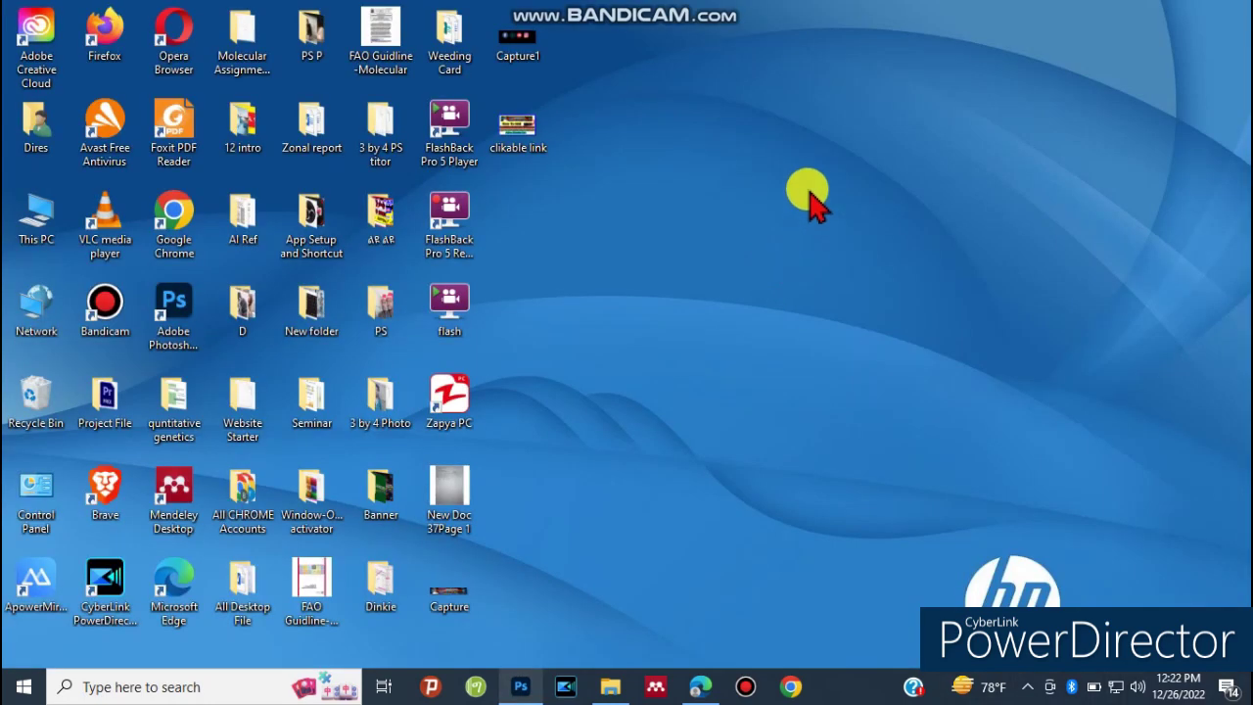
# Refresh the desktop twice, then return to the PS-3 design and open the File menu.
pyautogui.rightClick(811, 191)
pyautogui.click(851, 243)
pyautogui.rightClick(699, 171)
pyautogui.click(773, 222)
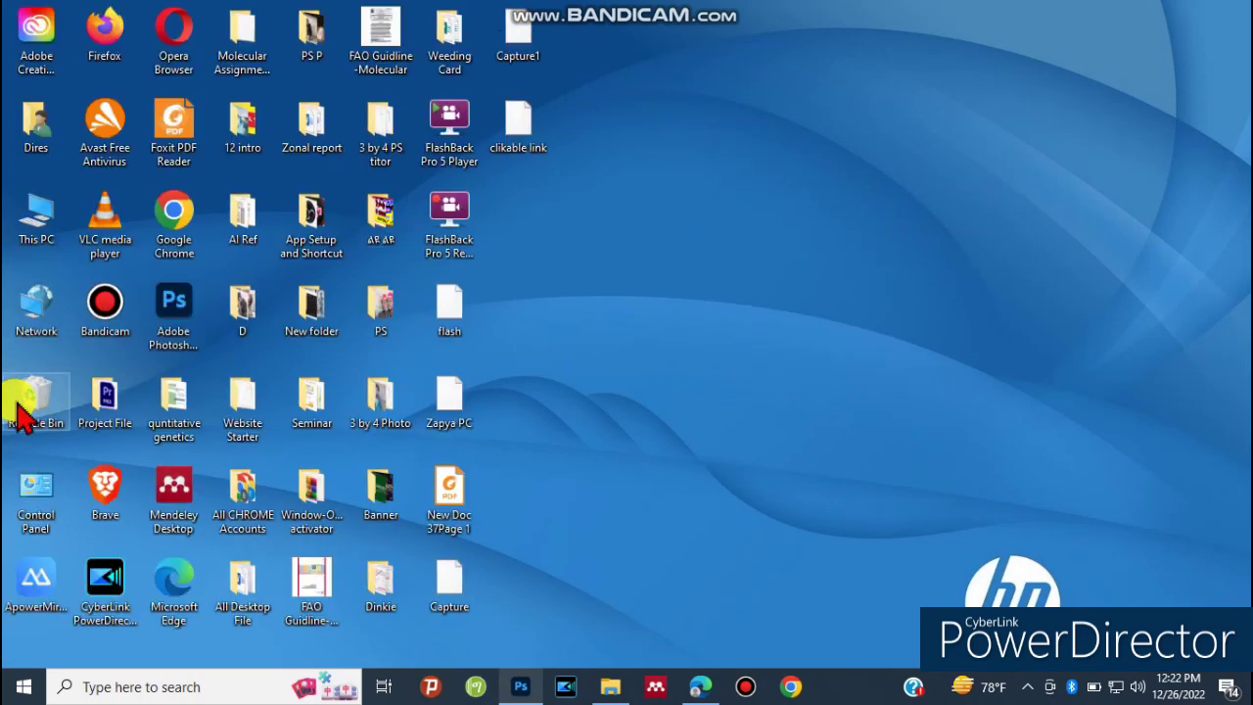
pyautogui.click(519, 690)
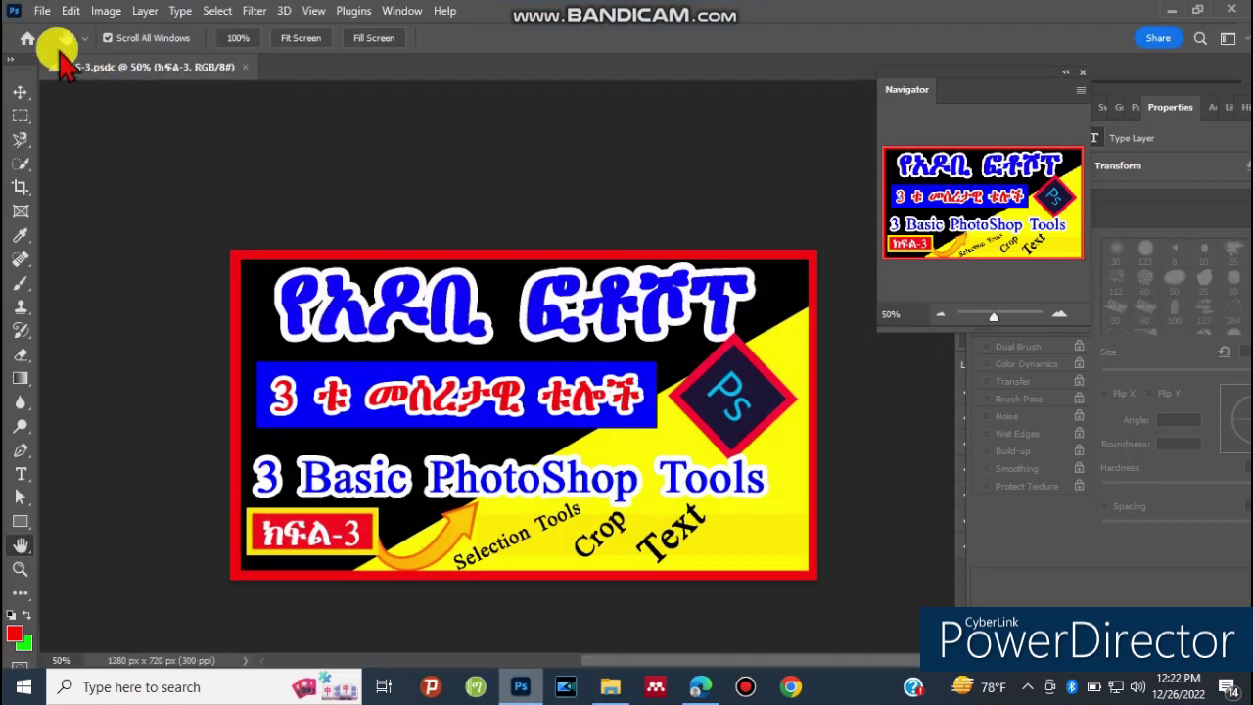
pyautogui.click(42, 12)
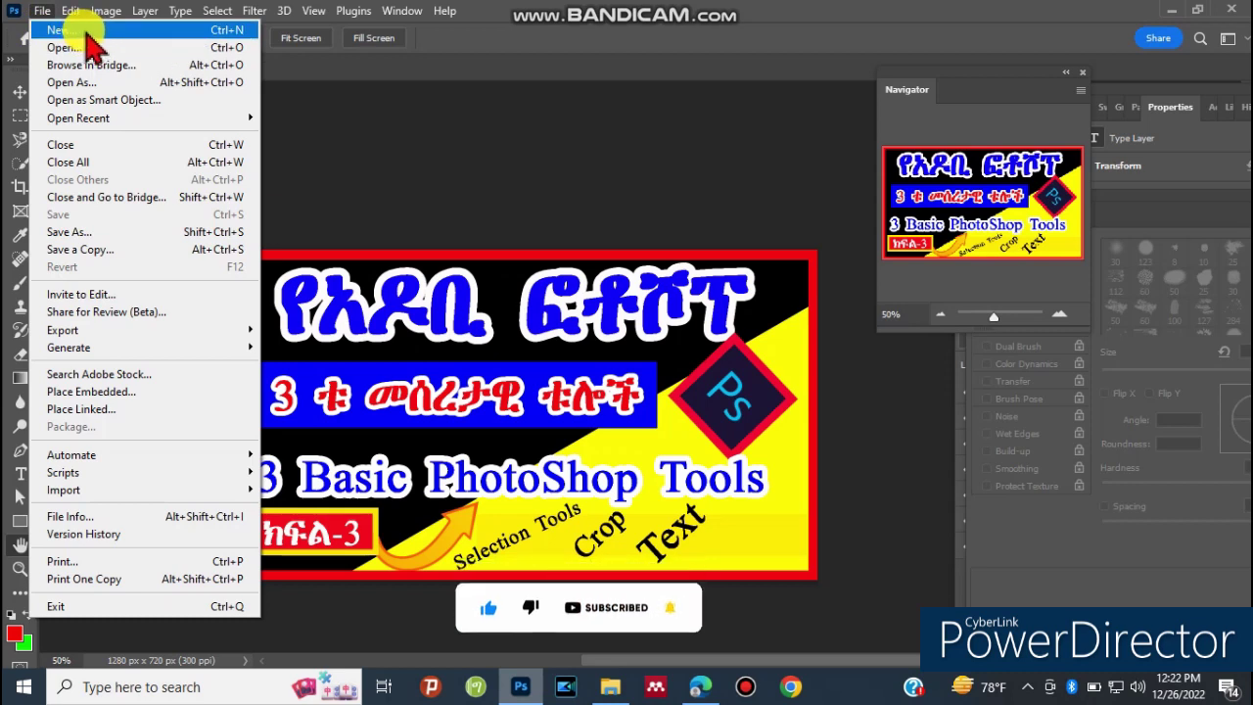
# Open a New Document dialog and highlight its 1280 × 720 px, 300 ppi settings.
pyautogui.click(87, 32)
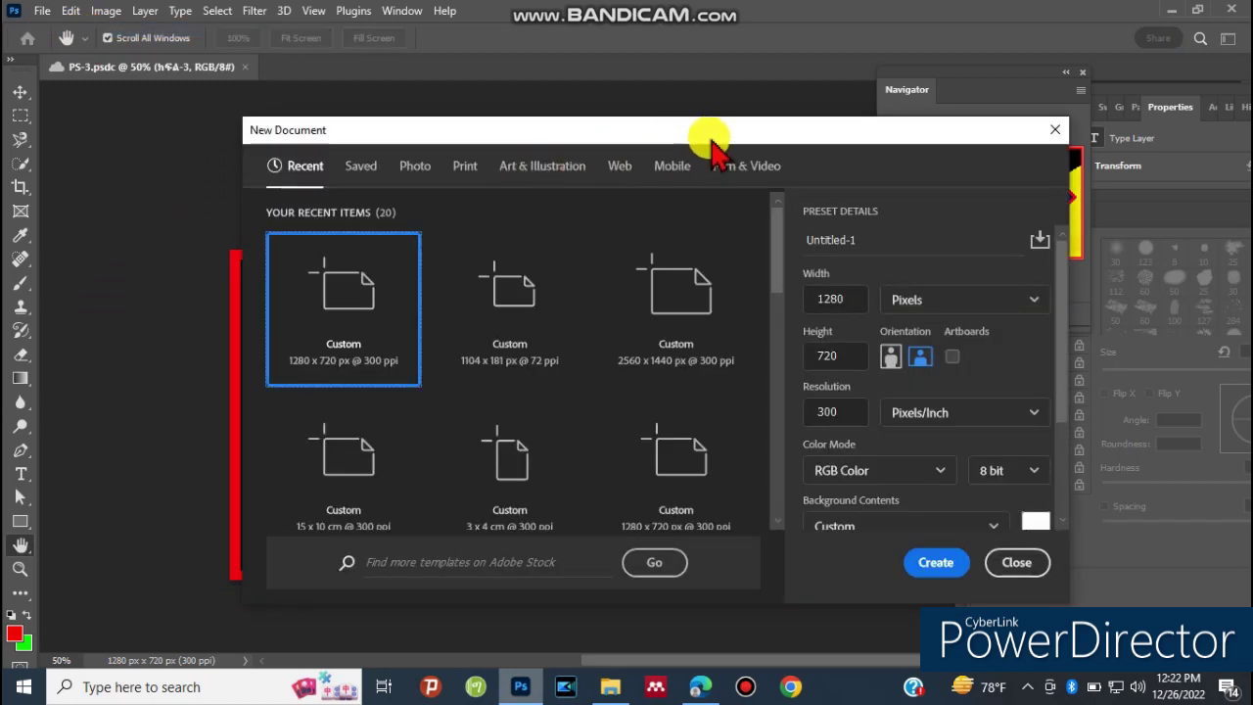
pyautogui.moveTo(707, 139); pyautogui.dragTo(603, 122)
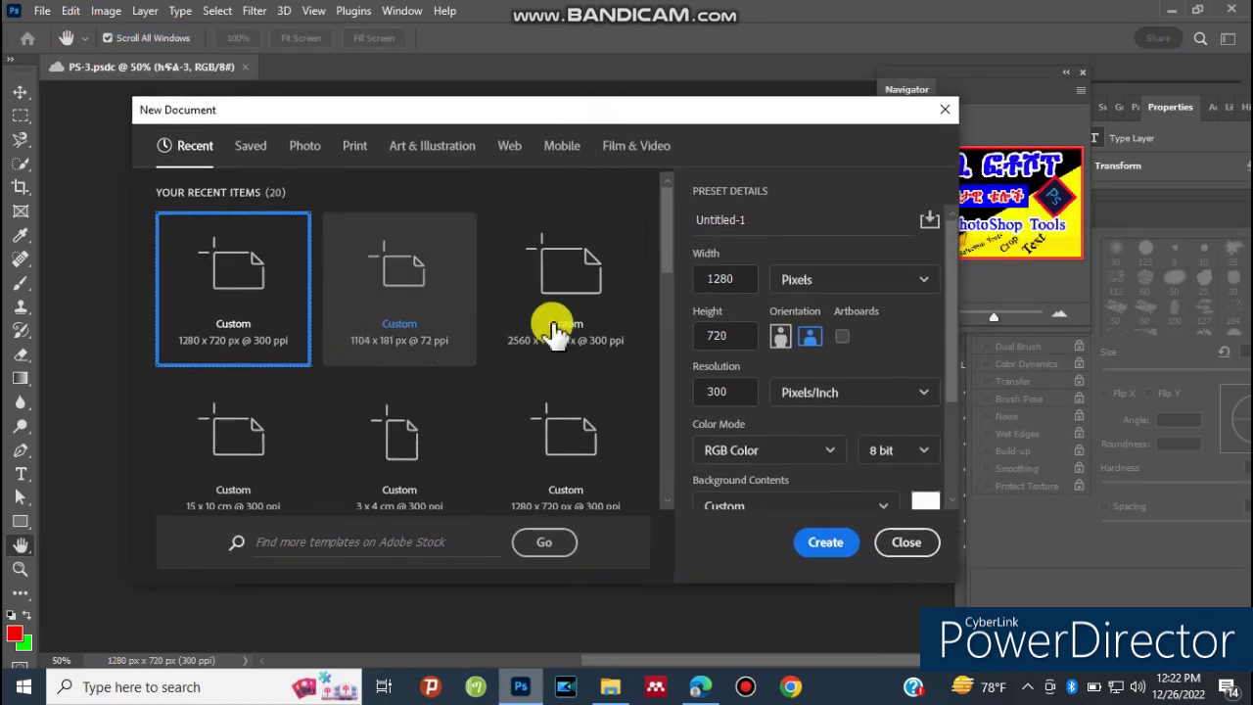
pyautogui.moveTo(673, 243)
pyautogui.mouseDown()
pyautogui.moveTo(674, 445)
pyautogui.moveTo(673, 235)
pyautogui.mouseUp()
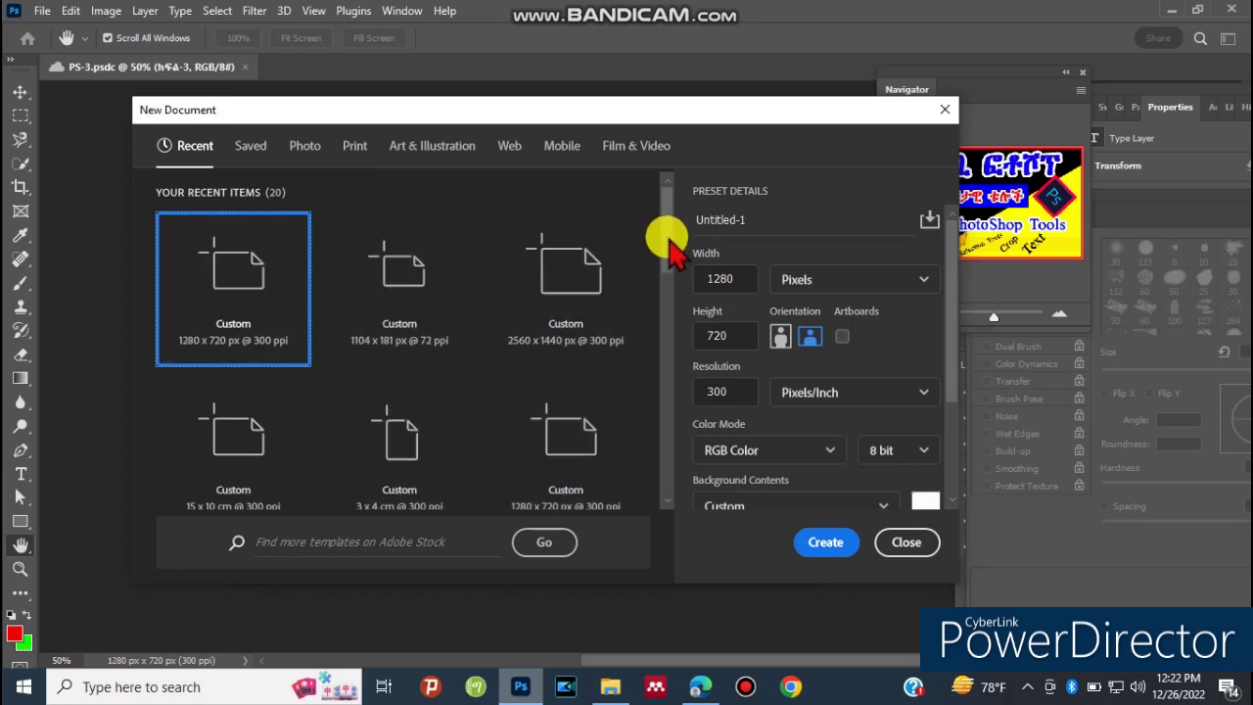
pyautogui.moveTo(668, 223)
pyautogui.mouseDown()
pyautogui.moveTo(672, 280)
pyautogui.moveTo(674, 233)
pyautogui.mouseUp()
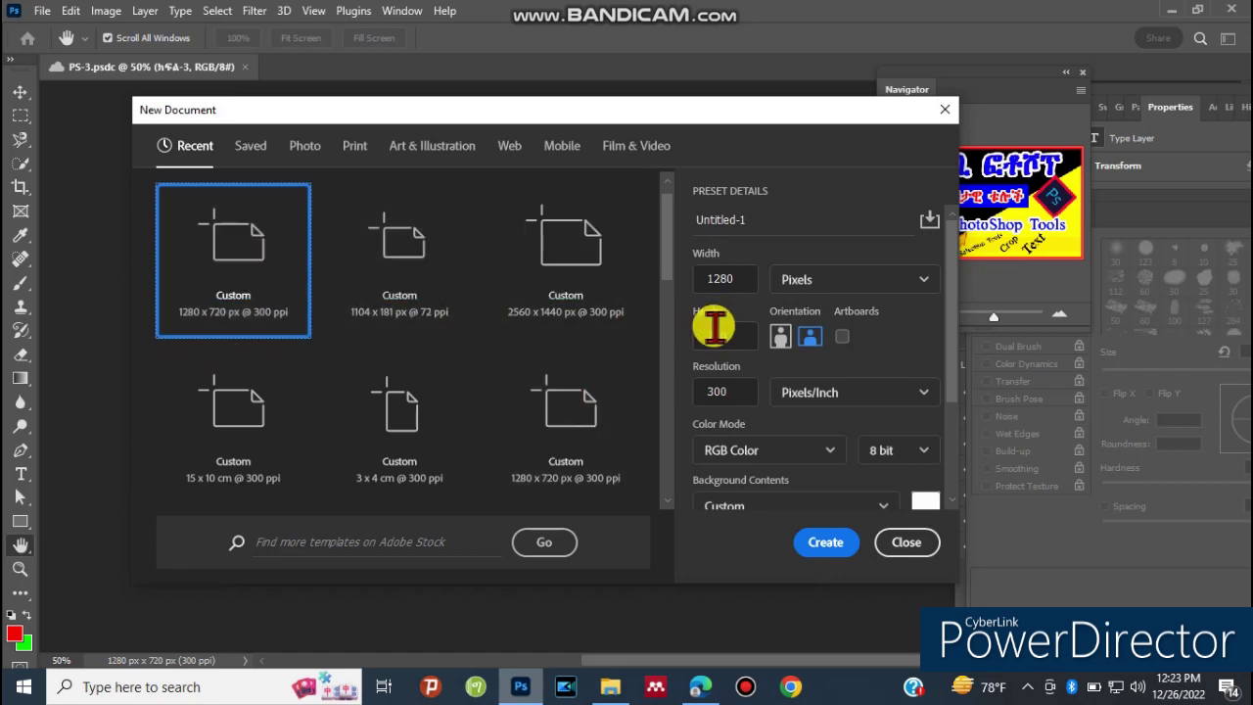
pyautogui.doubleClick(730, 278)
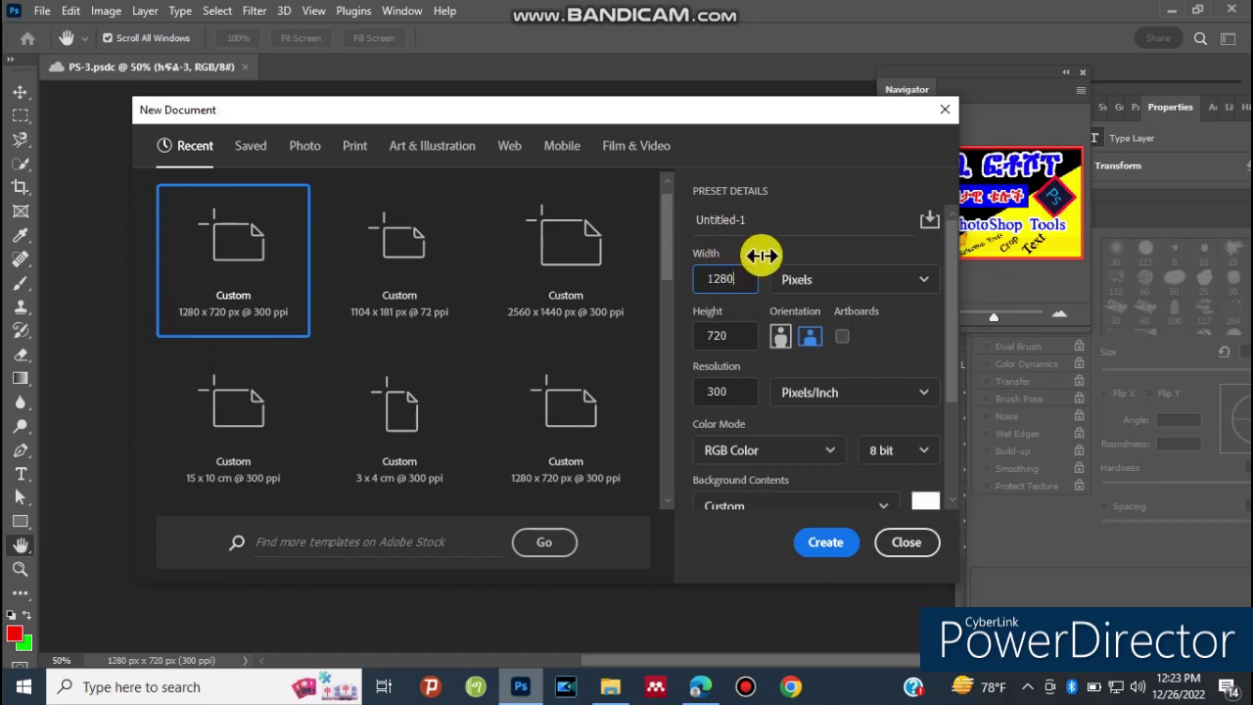
pyautogui.click(755, 254)
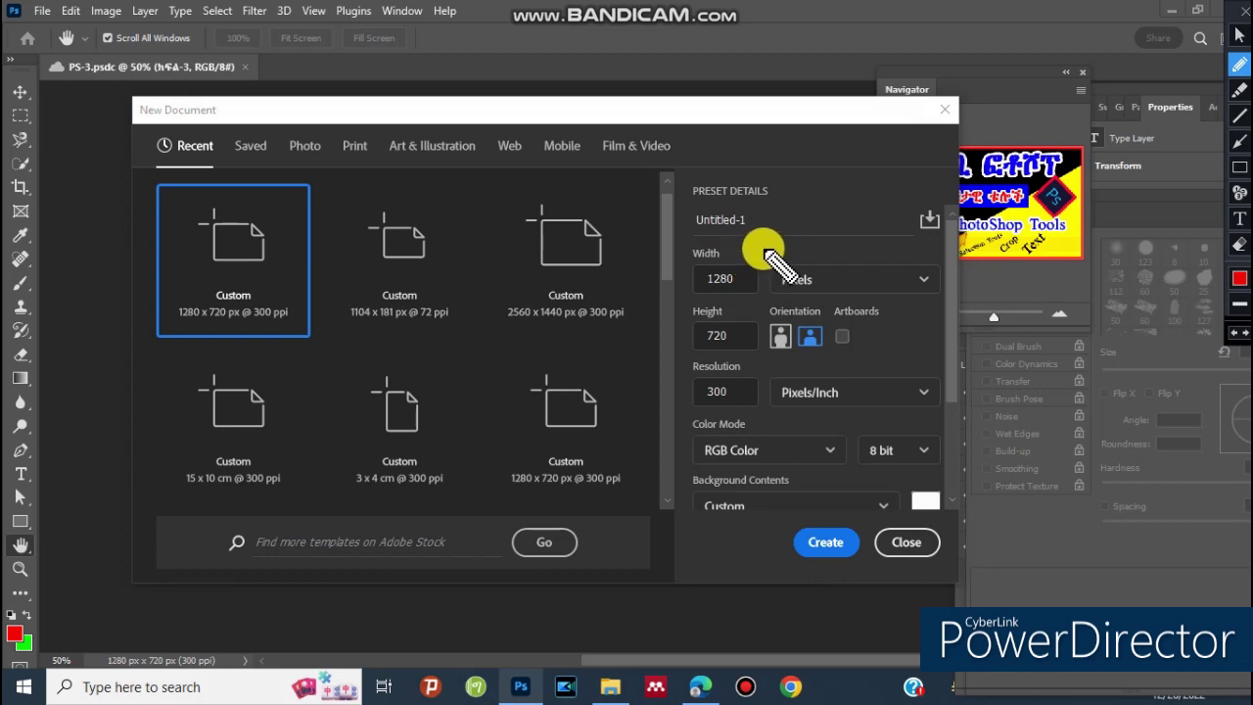
pyautogui.click(1238, 166)
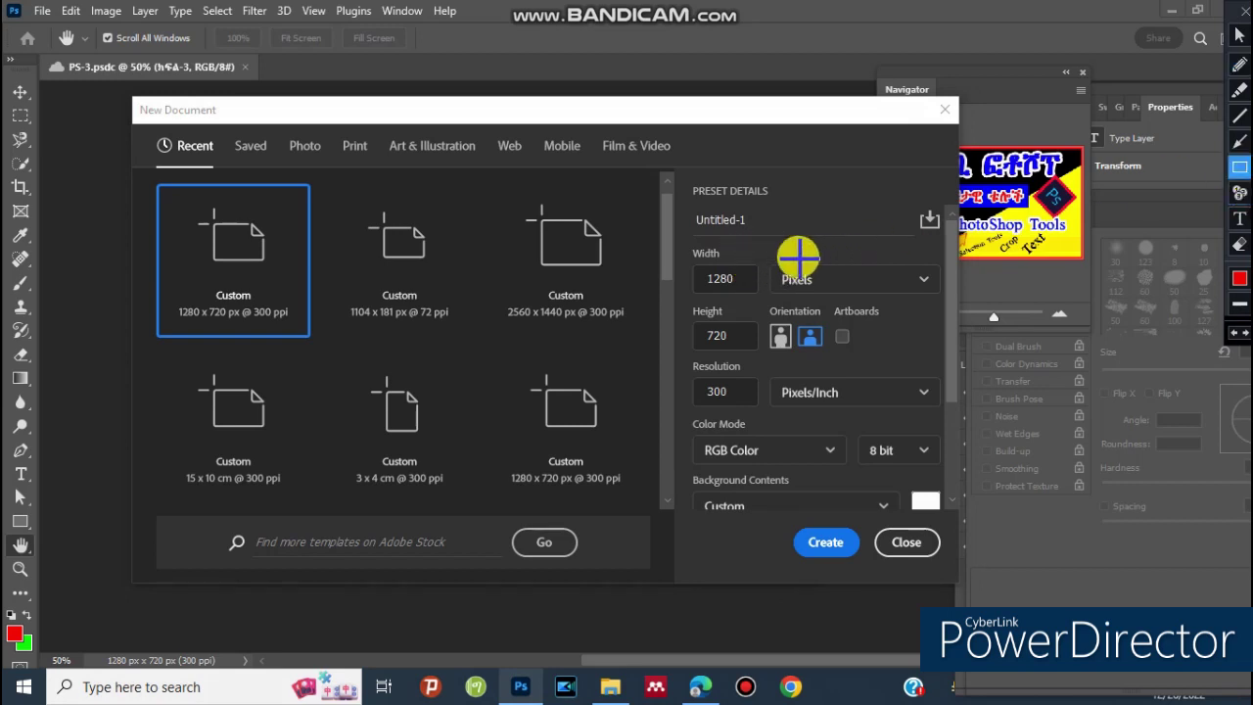
pyautogui.moveTo(681, 231)
pyautogui.mouseDown()
pyautogui.moveTo(909, 411)
pyautogui.moveTo(936, 413)
pyautogui.moveTo(949, 565)
pyautogui.mouseUp()
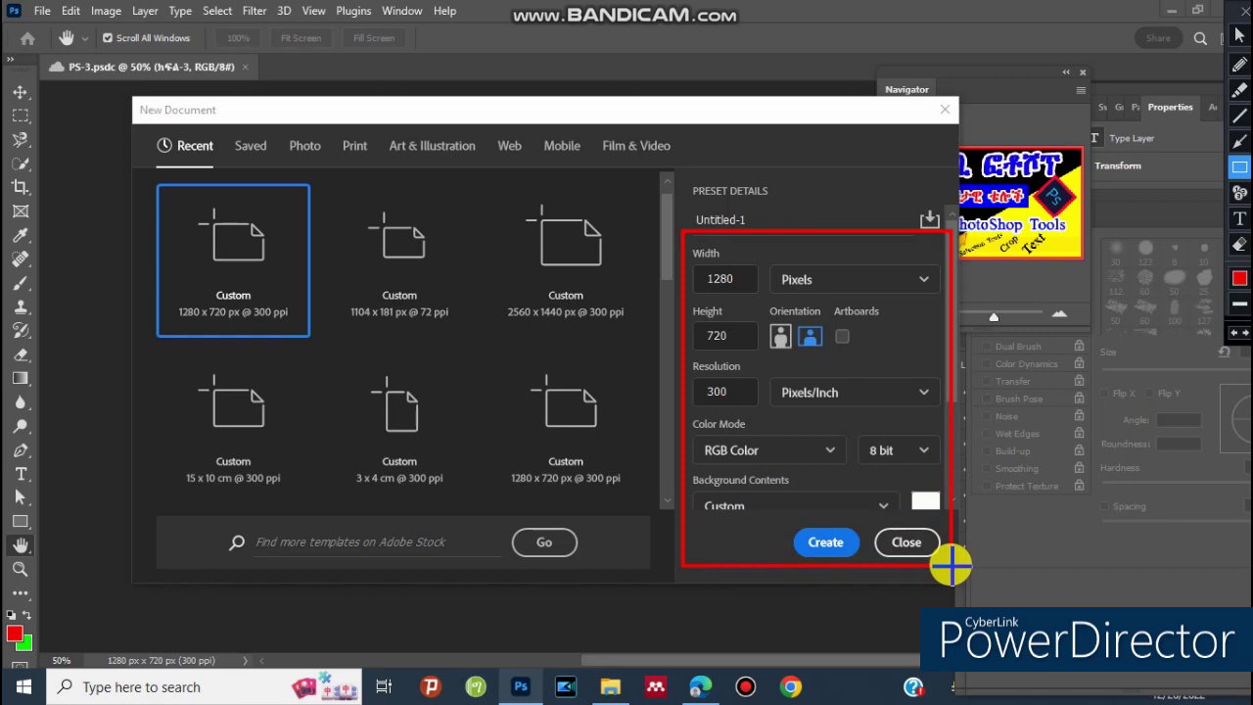
pyautogui.press('Escape')
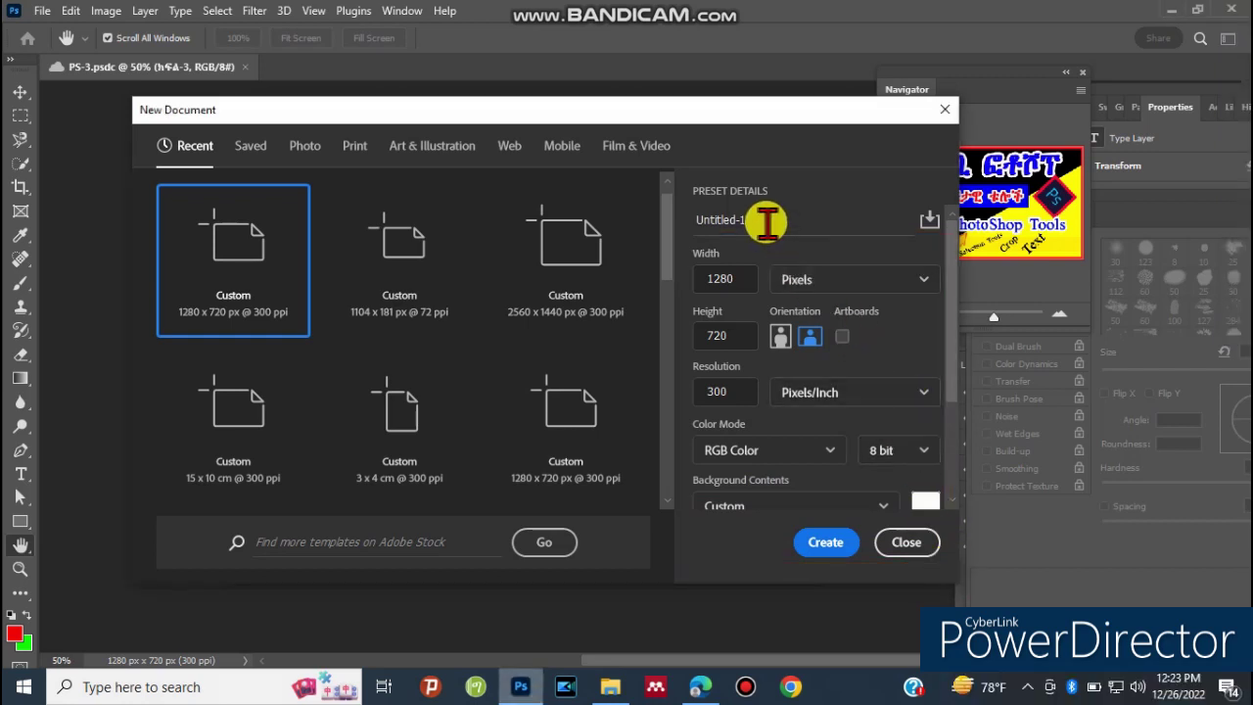
# Name the document 'thumbnail', keep 1280 × 720 px, 300 ppi, RGB Color, and create it.
pyautogui.moveTo(766, 221); pyautogui.dragTo(695, 223)
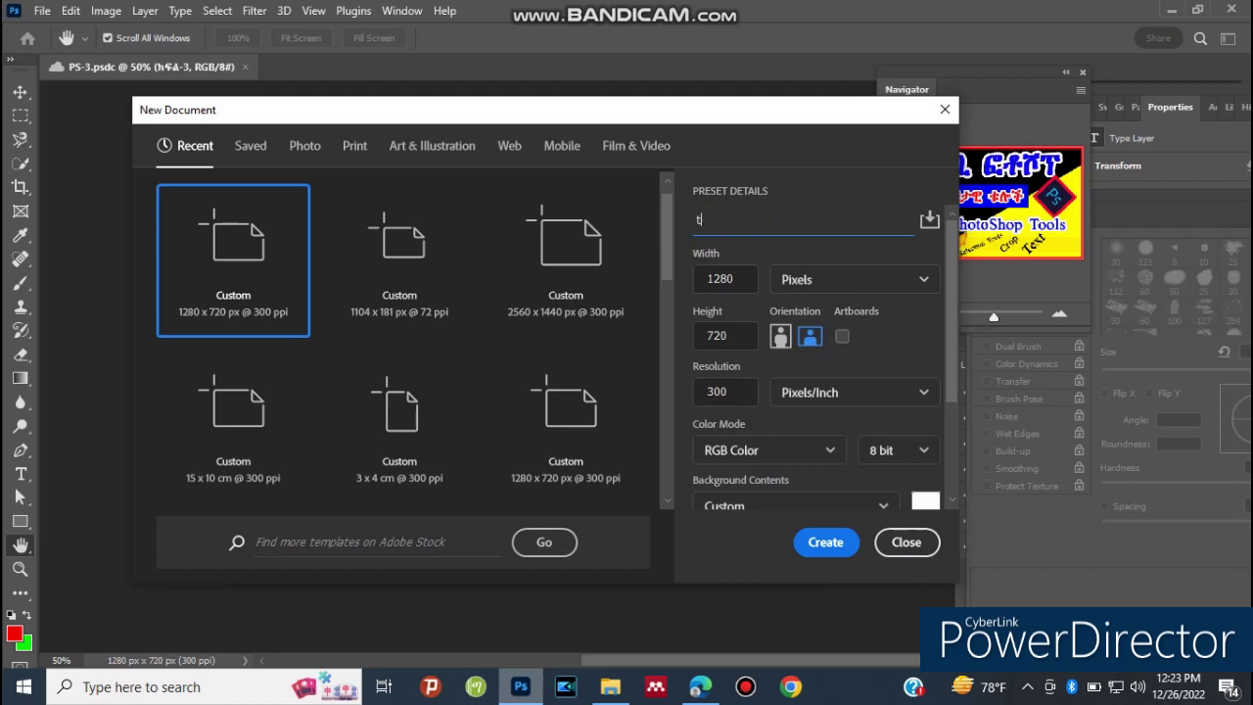
pyautogui.write('humb')
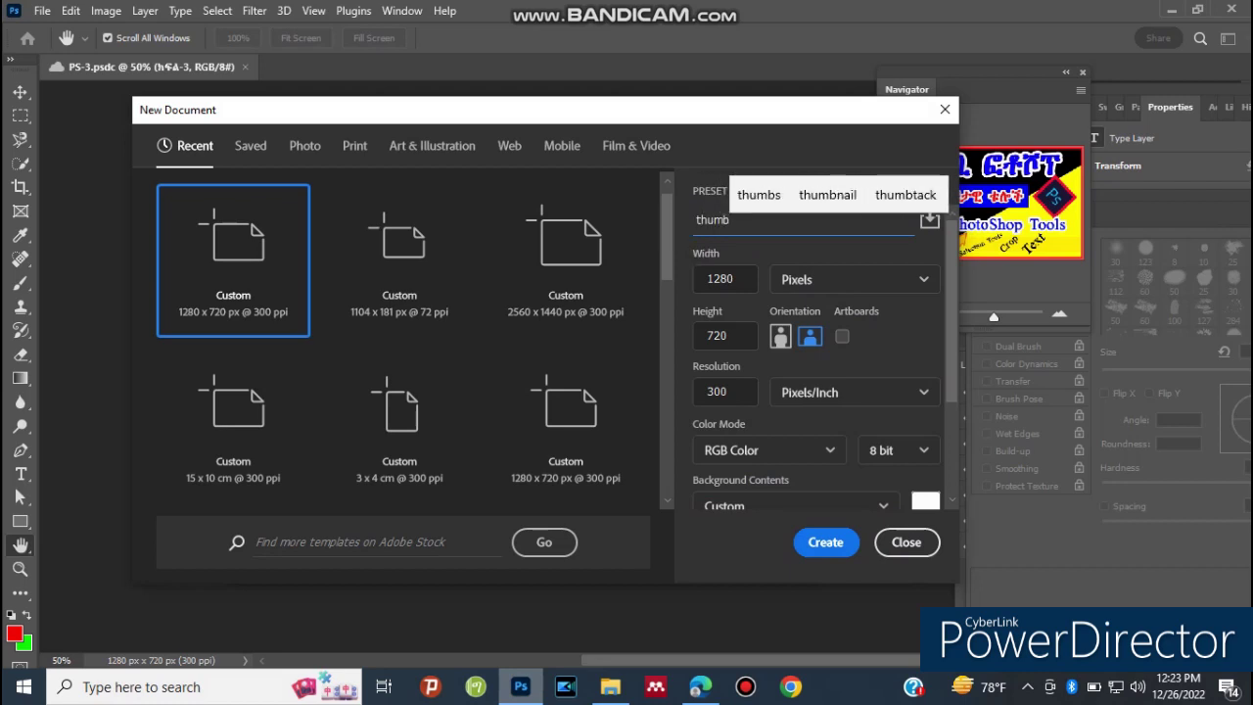
pyautogui.click(827, 195)
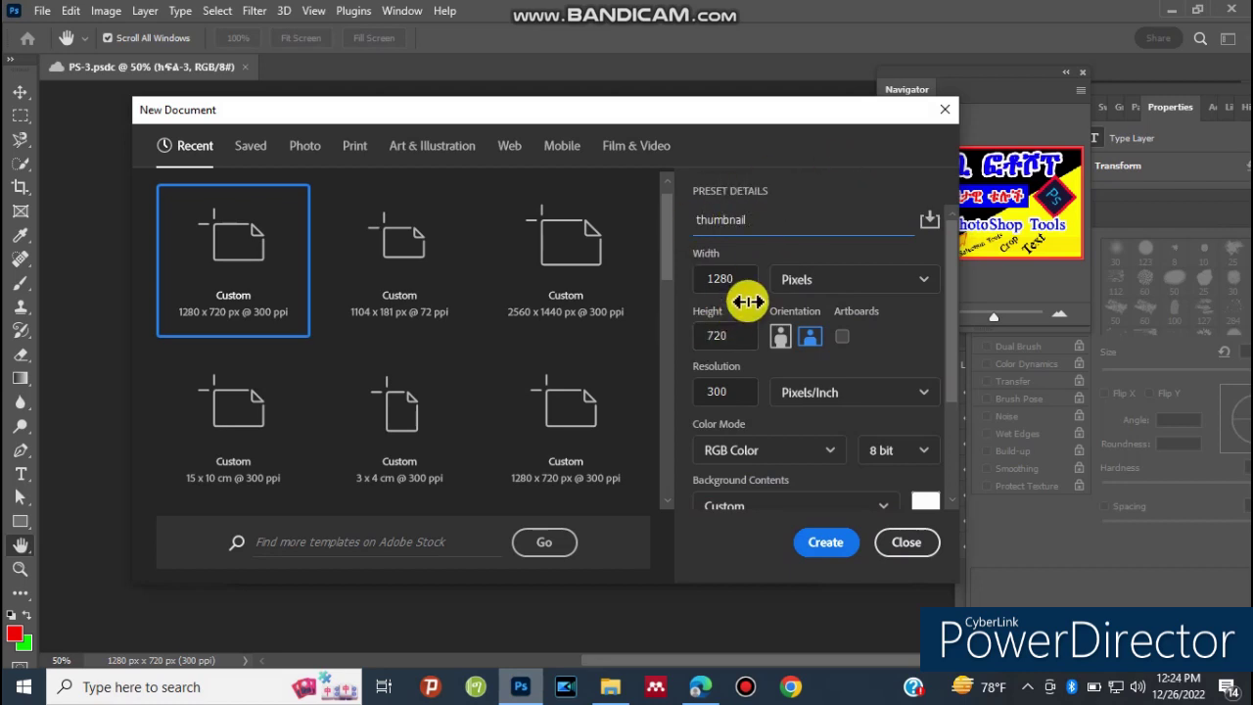
pyautogui.click(726, 280)
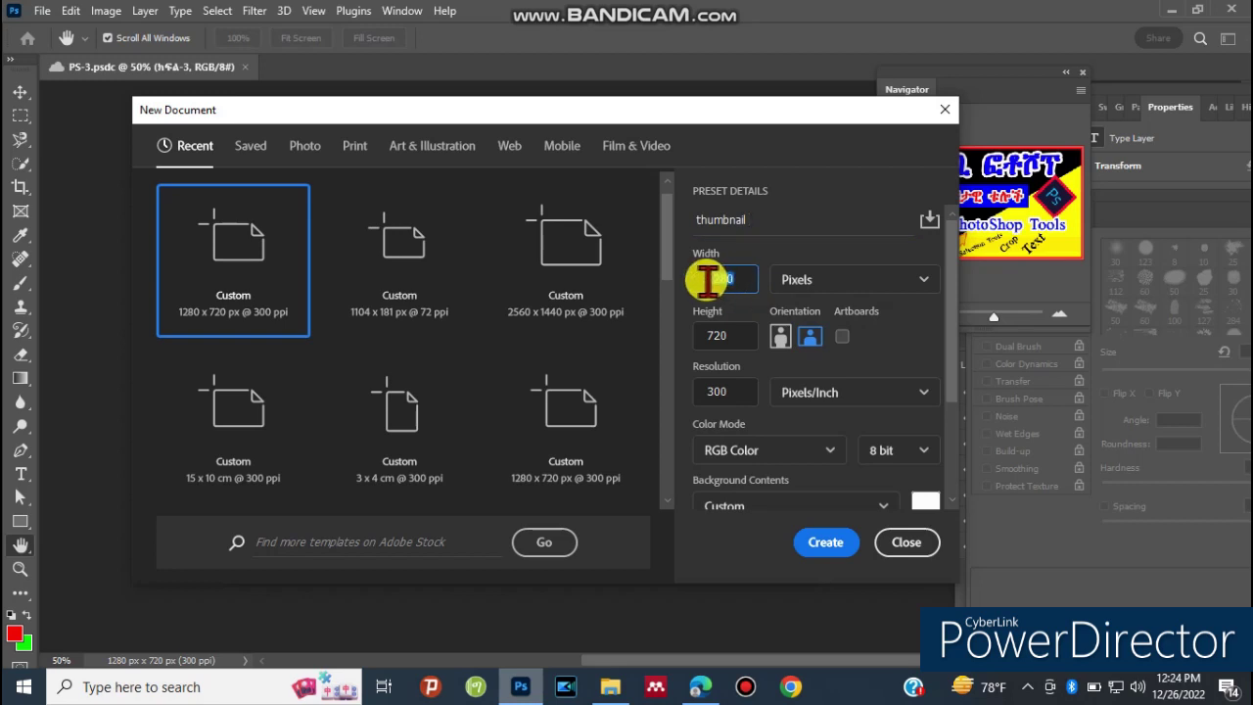
pyautogui.click(701, 336)
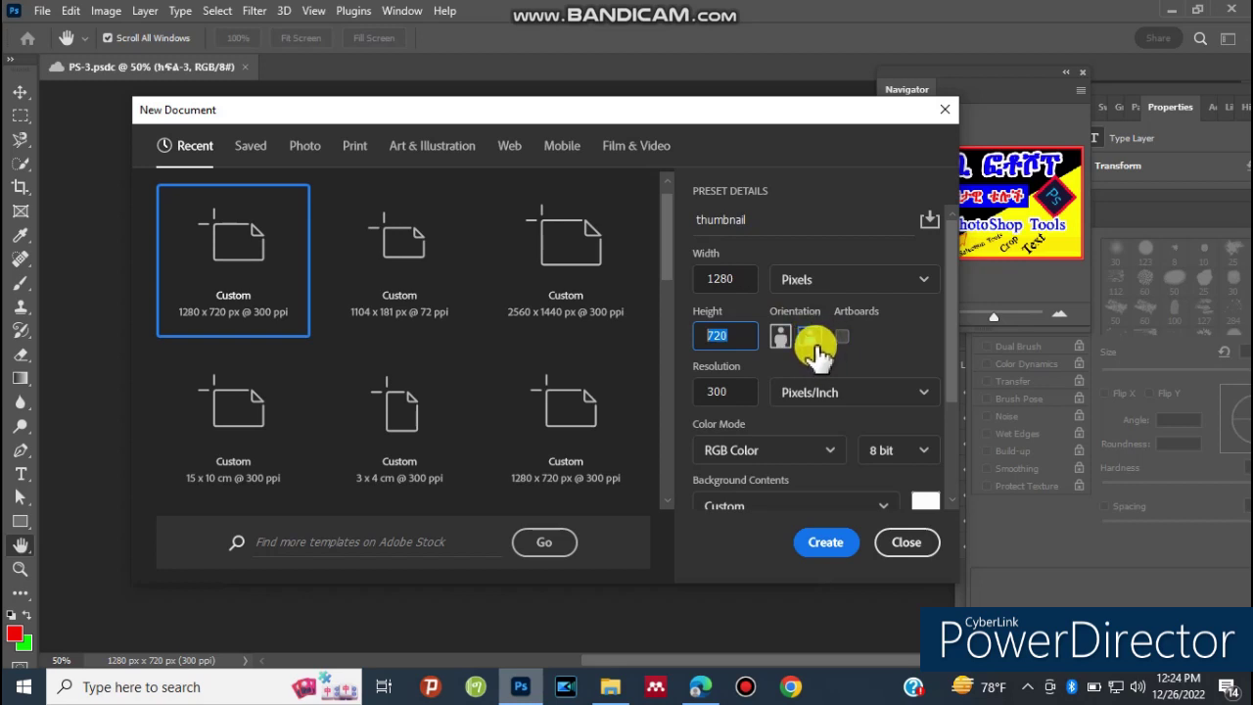
pyautogui.click(724, 392)
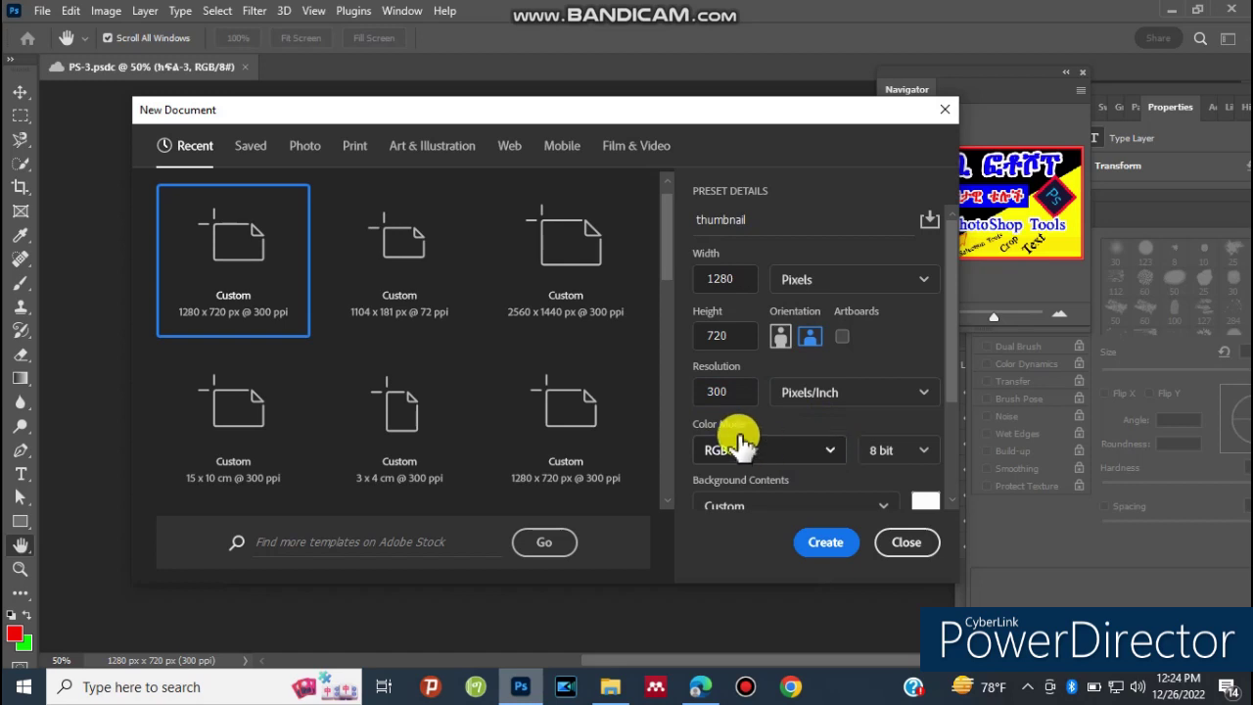
pyautogui.click(820, 450)
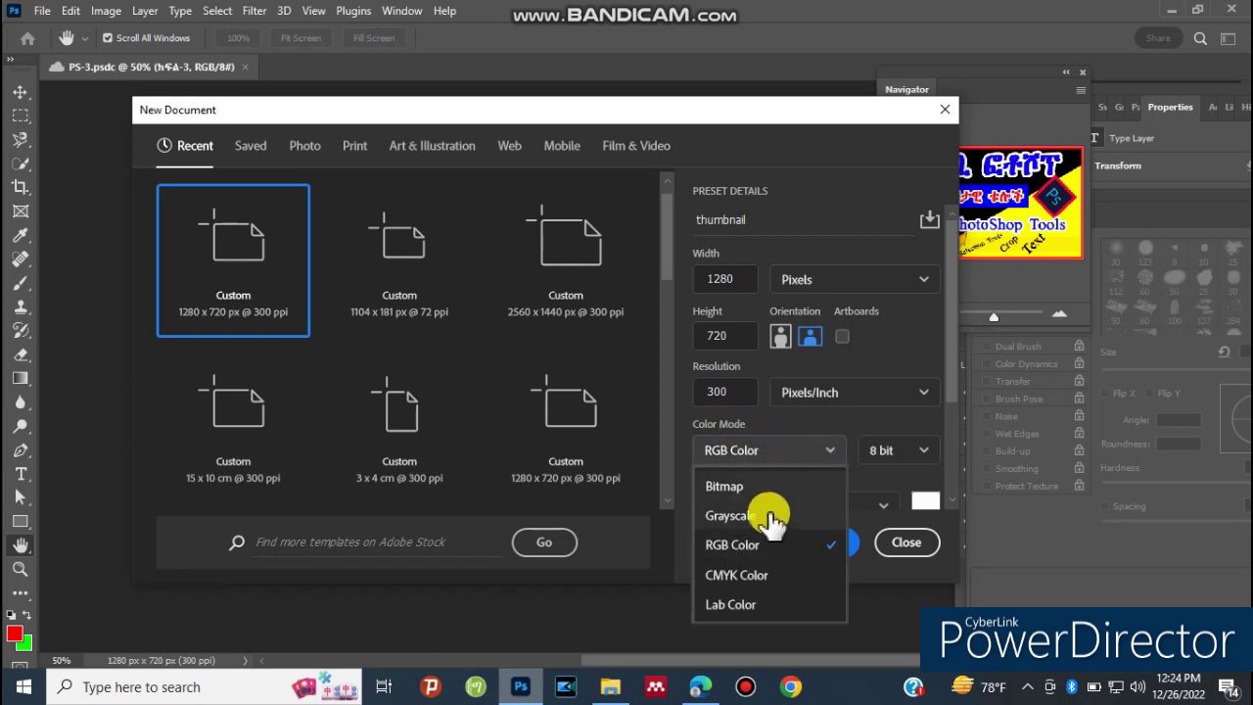
pyautogui.click(729, 547)
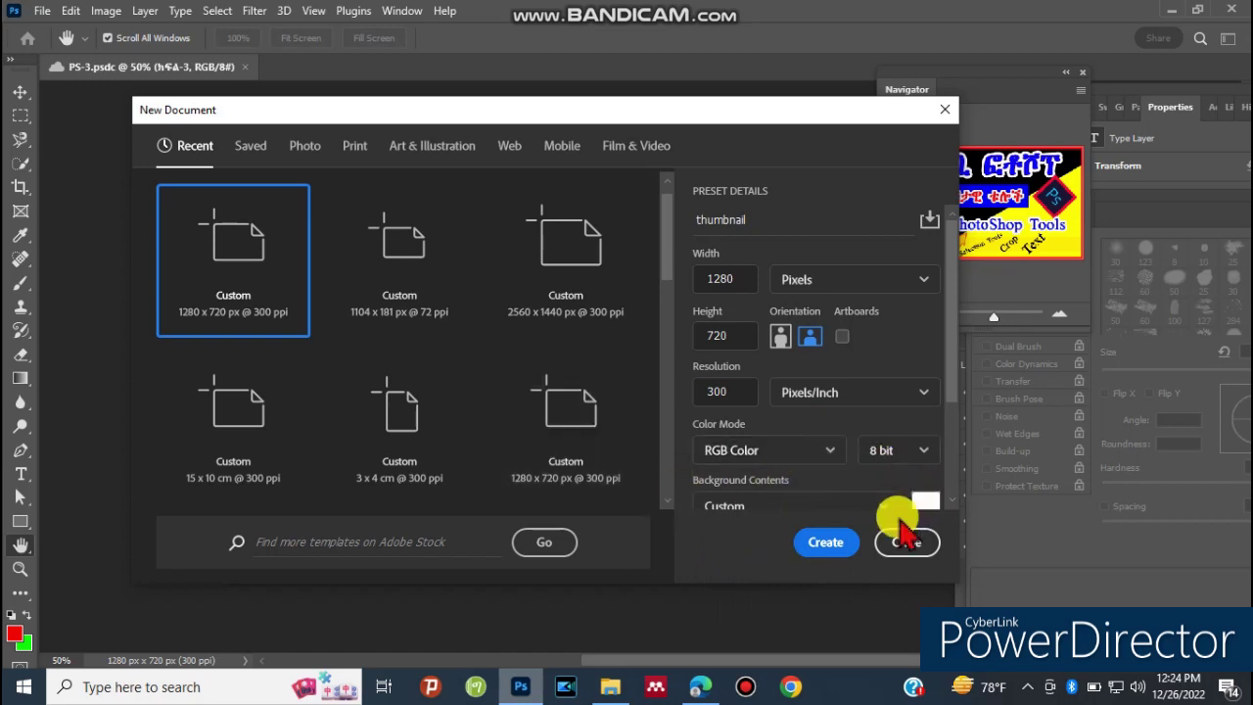
pyautogui.click(830, 546)
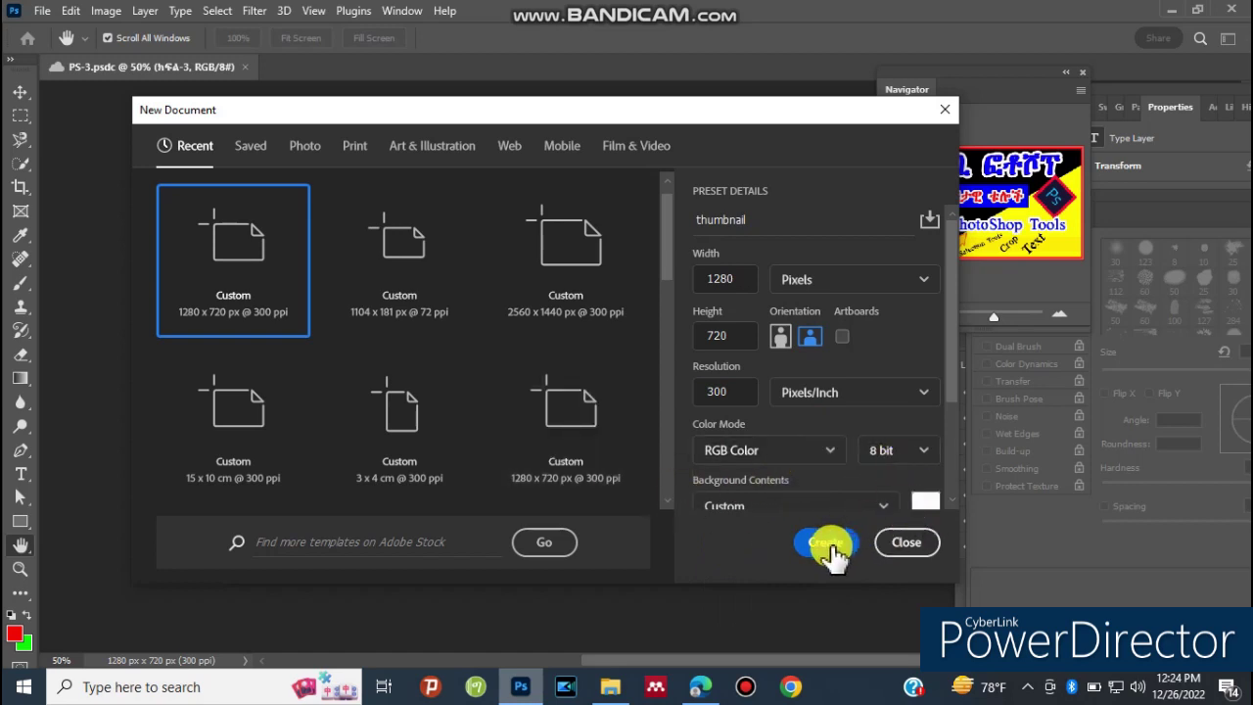
pyautogui.scroll(-3, 946, 392)
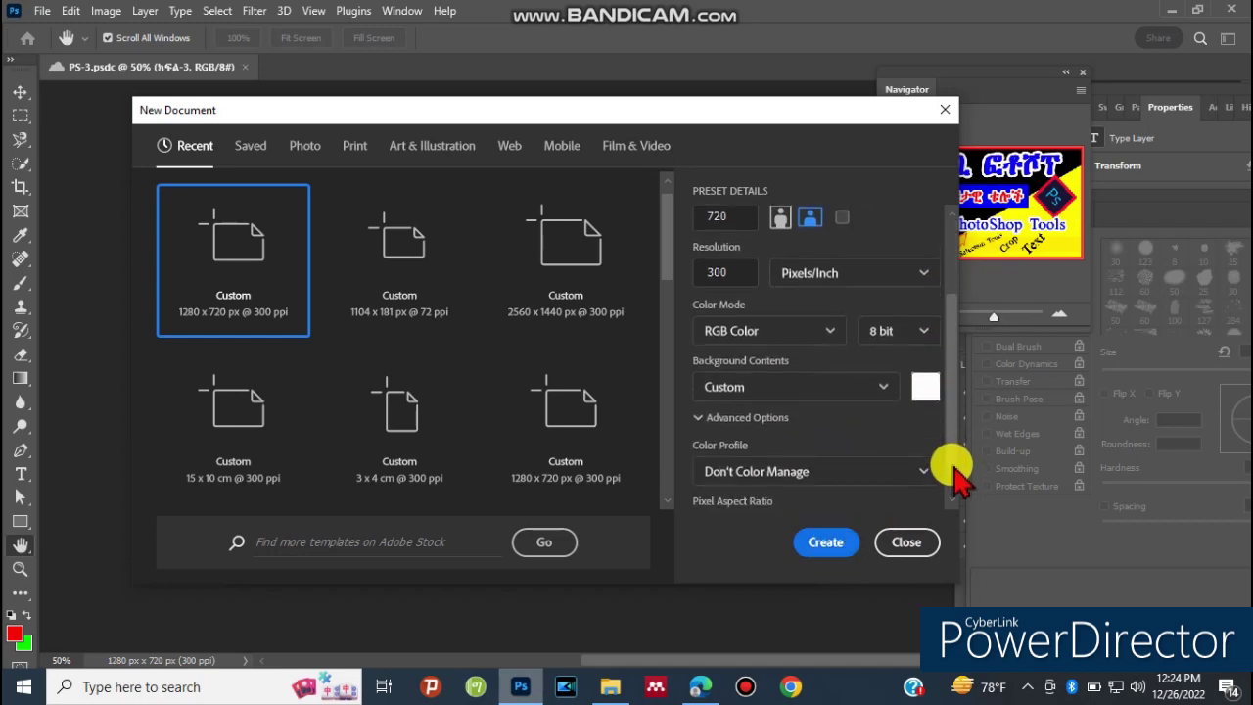
pyautogui.click(810, 548)
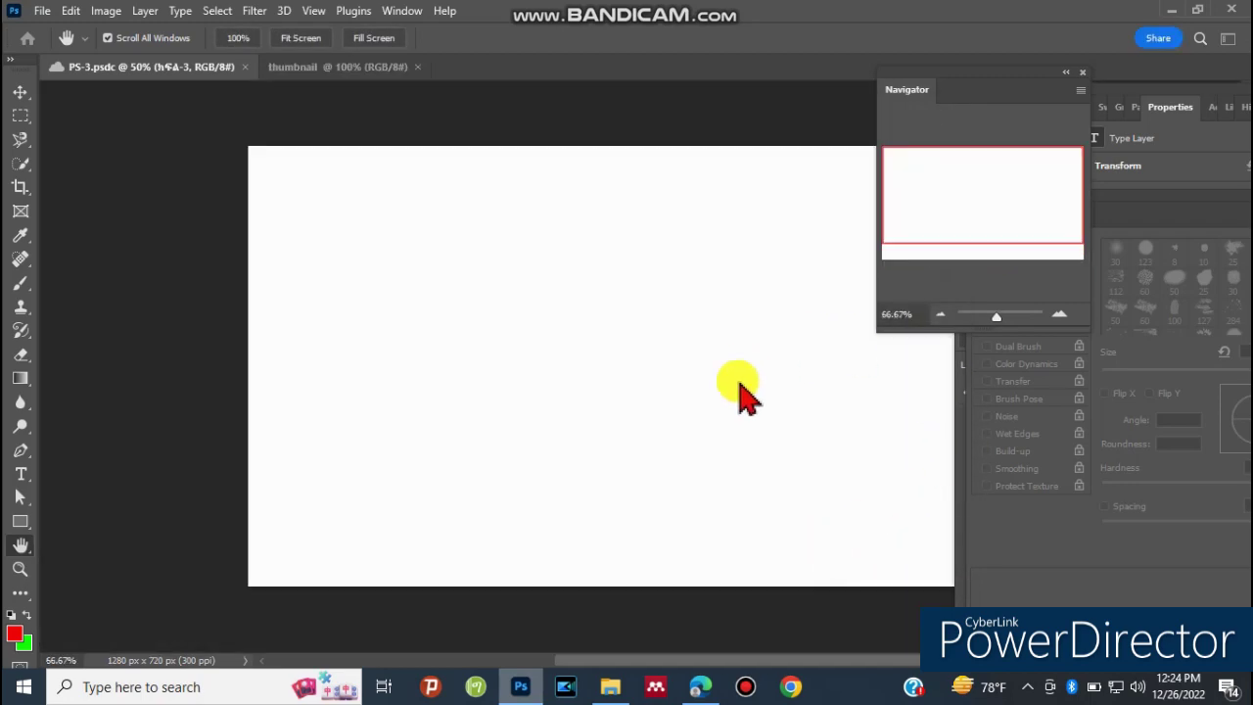
# Pan the blank canvas left and glance at the PS-3 reference design.
pyautogui.moveTo(710, 440); pyautogui.dragTo(560, 453)
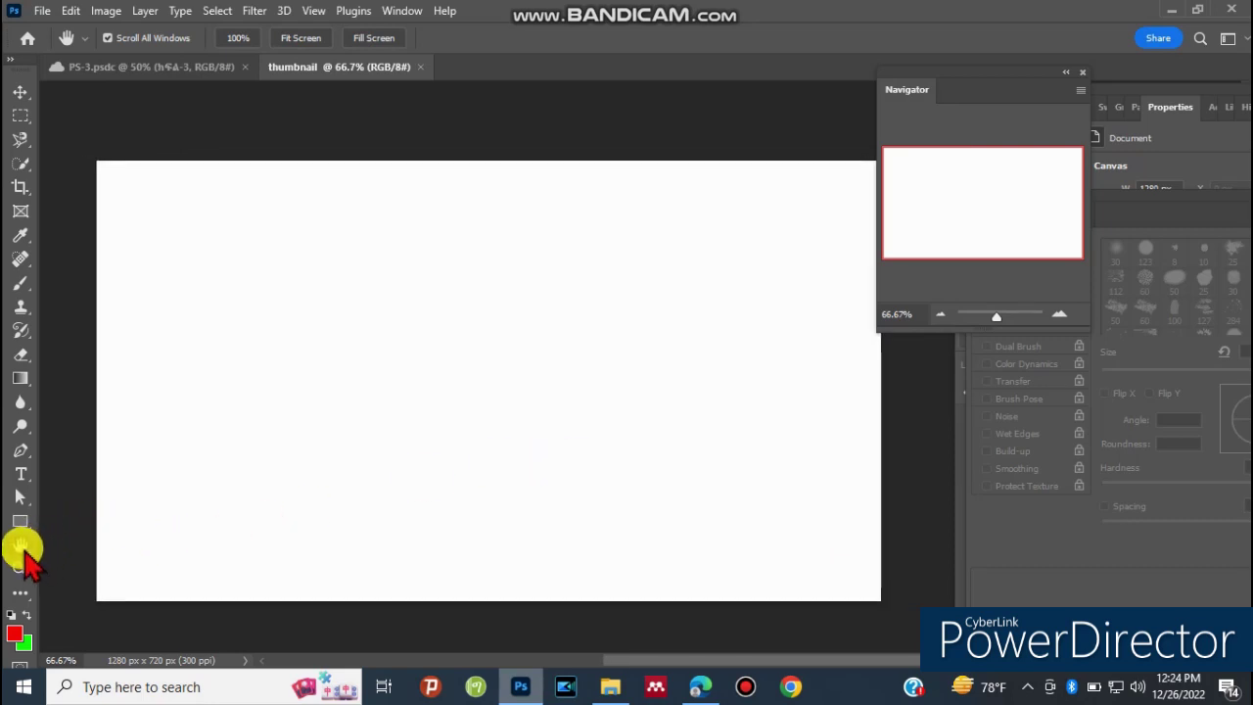
pyautogui.moveTo(711, 358)
pyautogui.mouseDown()
pyautogui.moveTo(646, 381)
pyautogui.moveTo(616, 355)
pyautogui.moveTo(697, 361)
pyautogui.mouseUp()
pyautogui.click(158, 70)
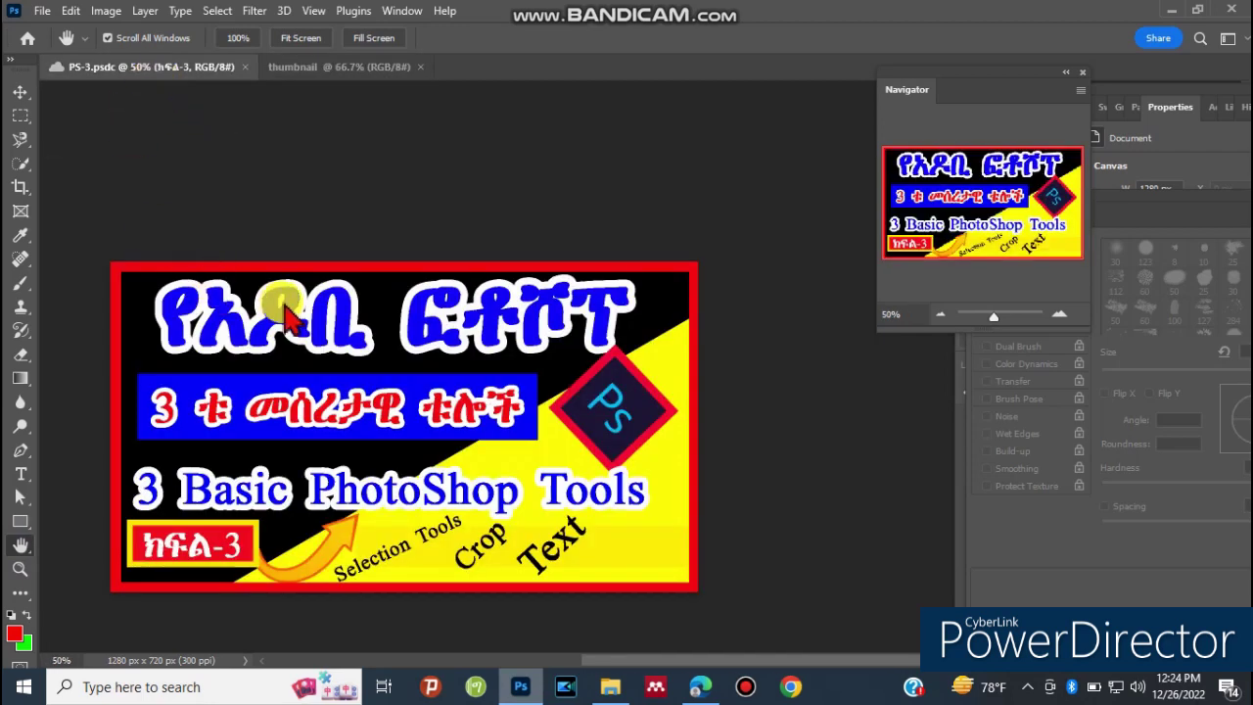
pyautogui.click(333, 67)
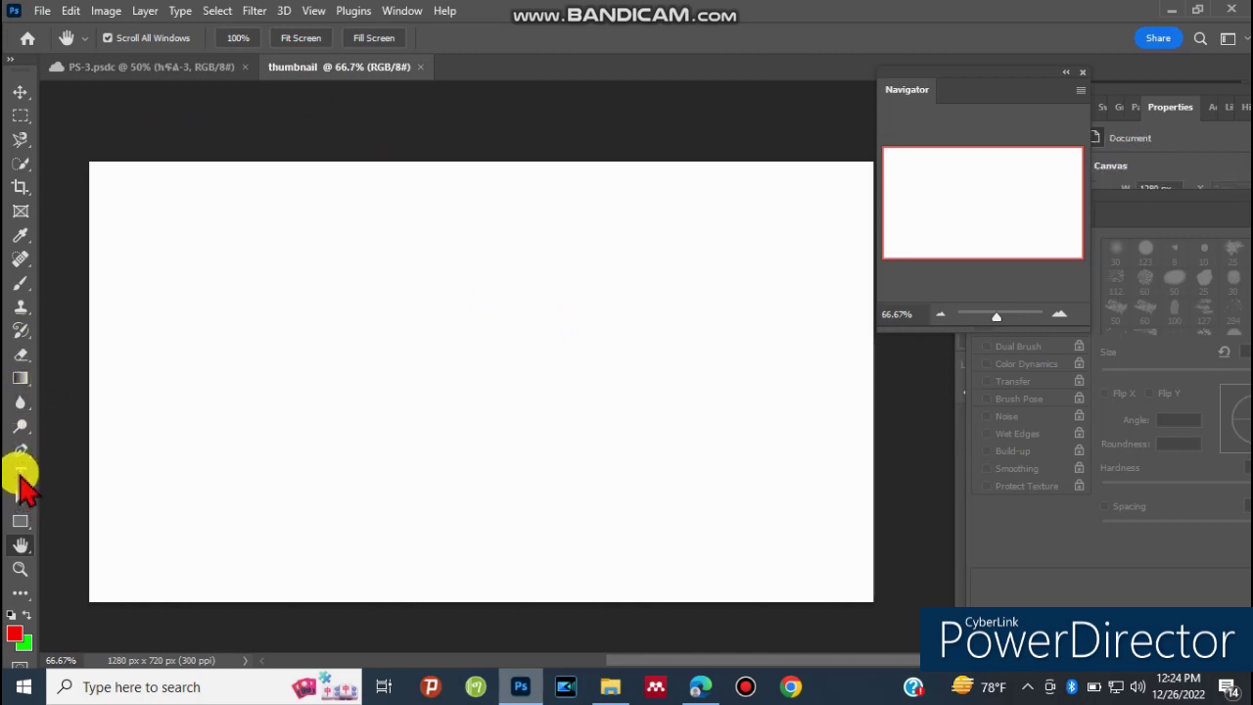
# Add a Horizontal Type layer near the top-left and select its Lorem Ipsum placeholder.
pyautogui.click(19, 474)
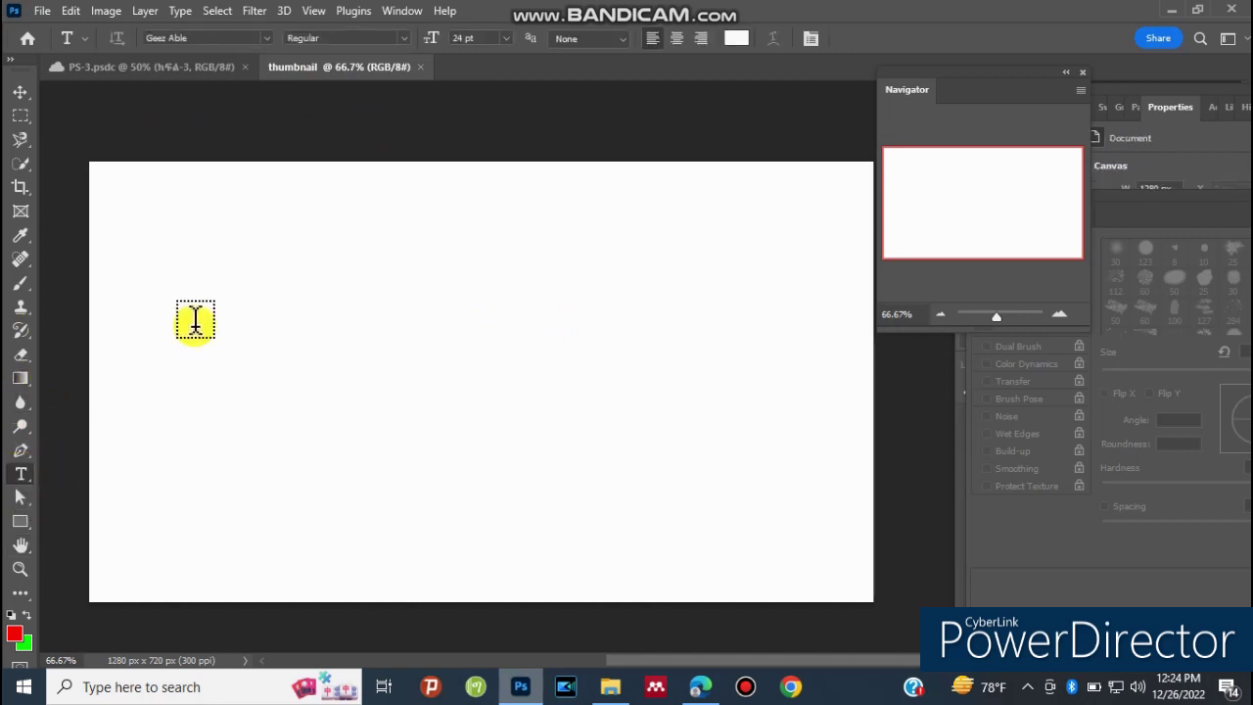
pyautogui.click(201, 233)
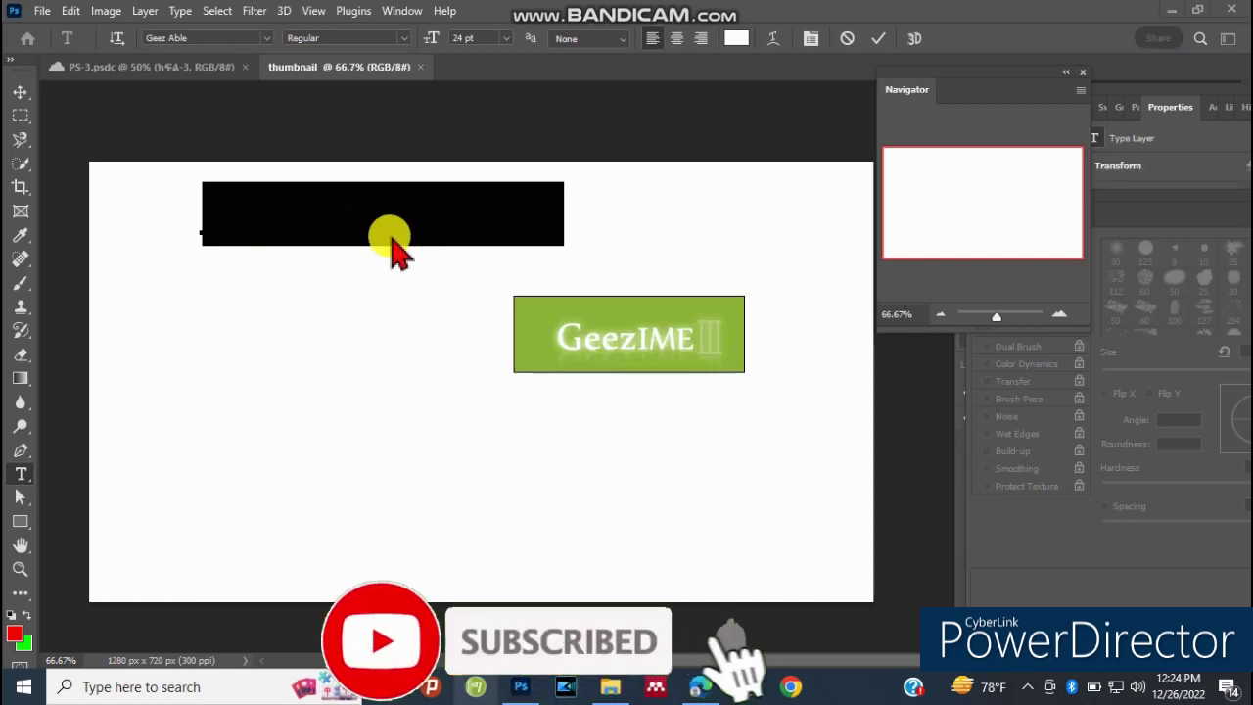
pyautogui.click(196, 68)
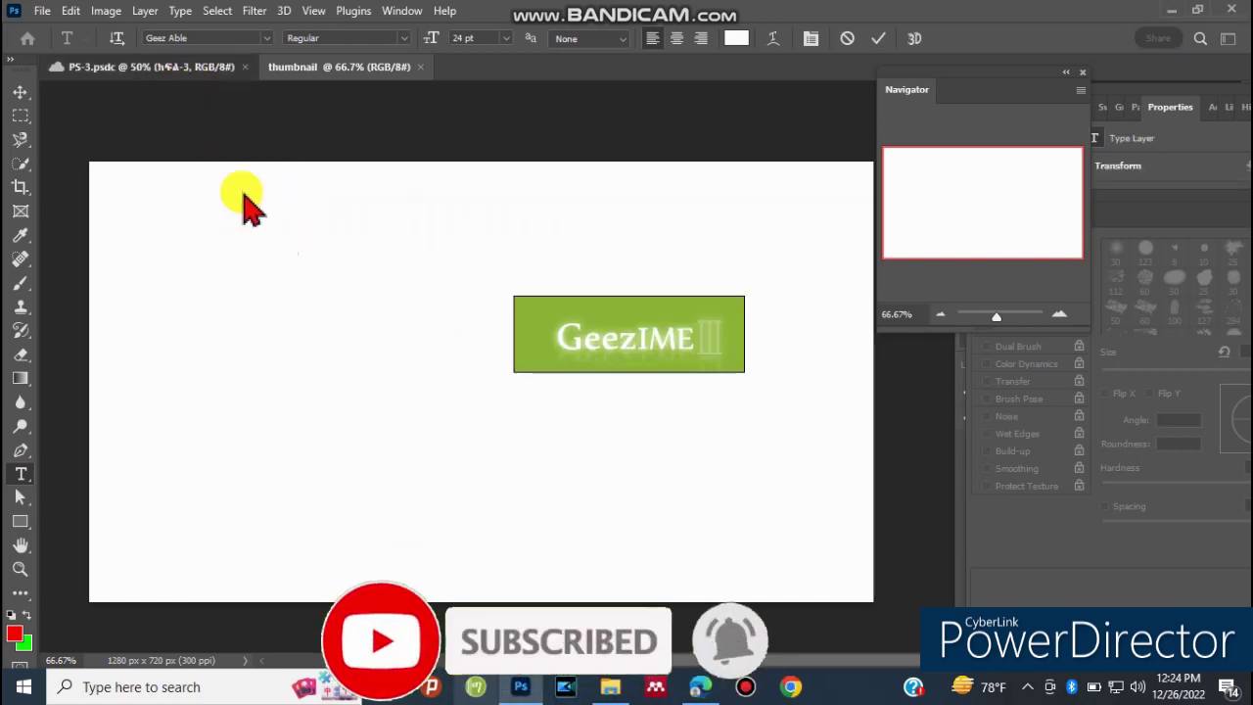
pyautogui.click(355, 66)
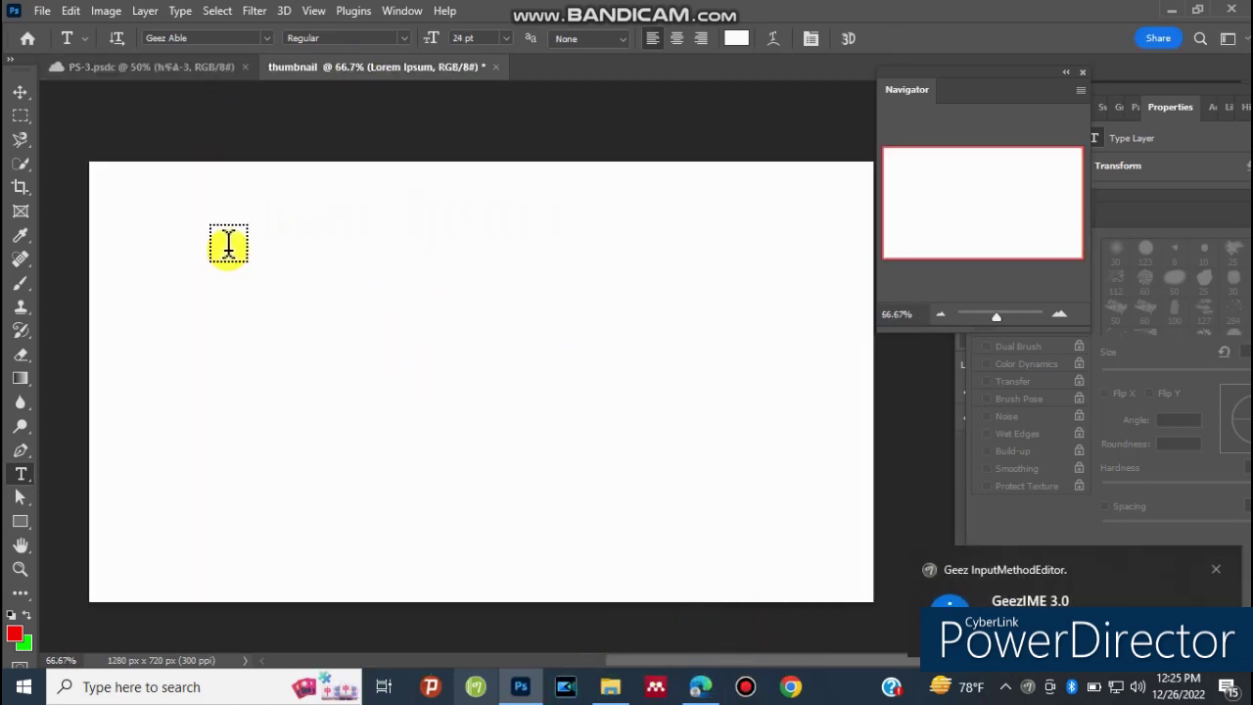
pyautogui.click(307, 268)
pyautogui.hotkey('ctrl', 'a')
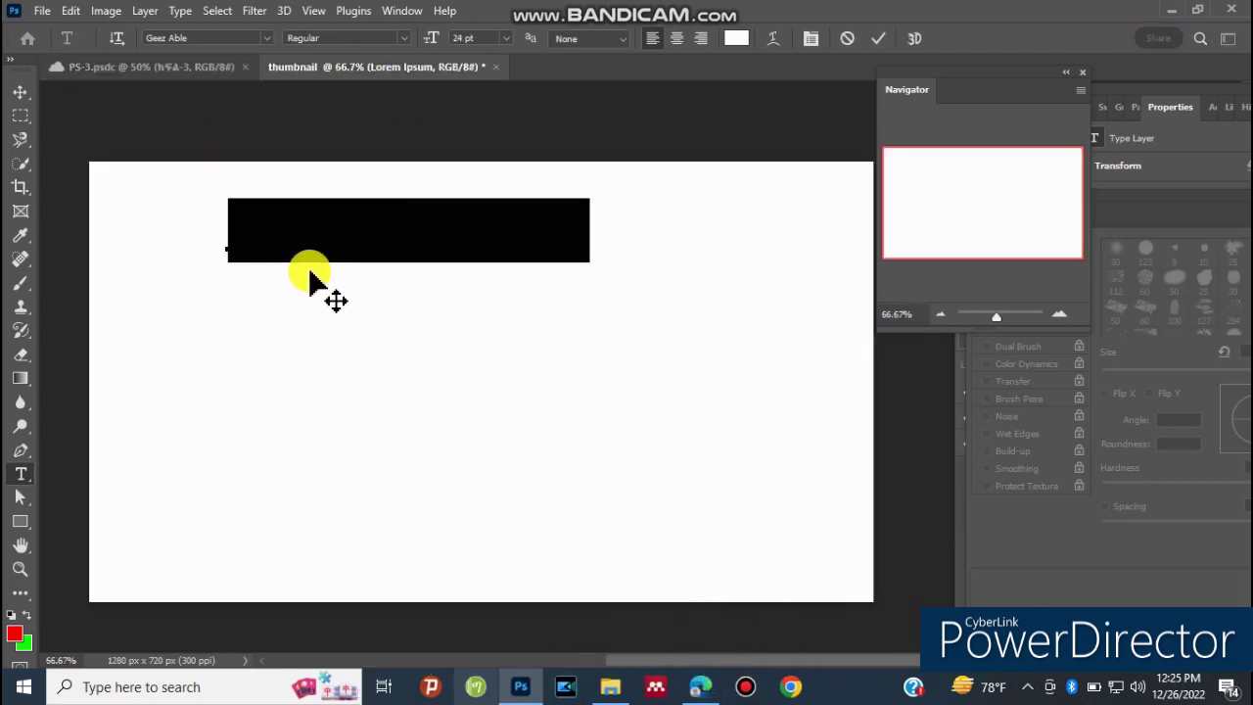
# Make the text colour black and replace the placeholder with the title 'የአዶቢ ፎቶሾፕ'.
pyautogui.press('BackSpace')
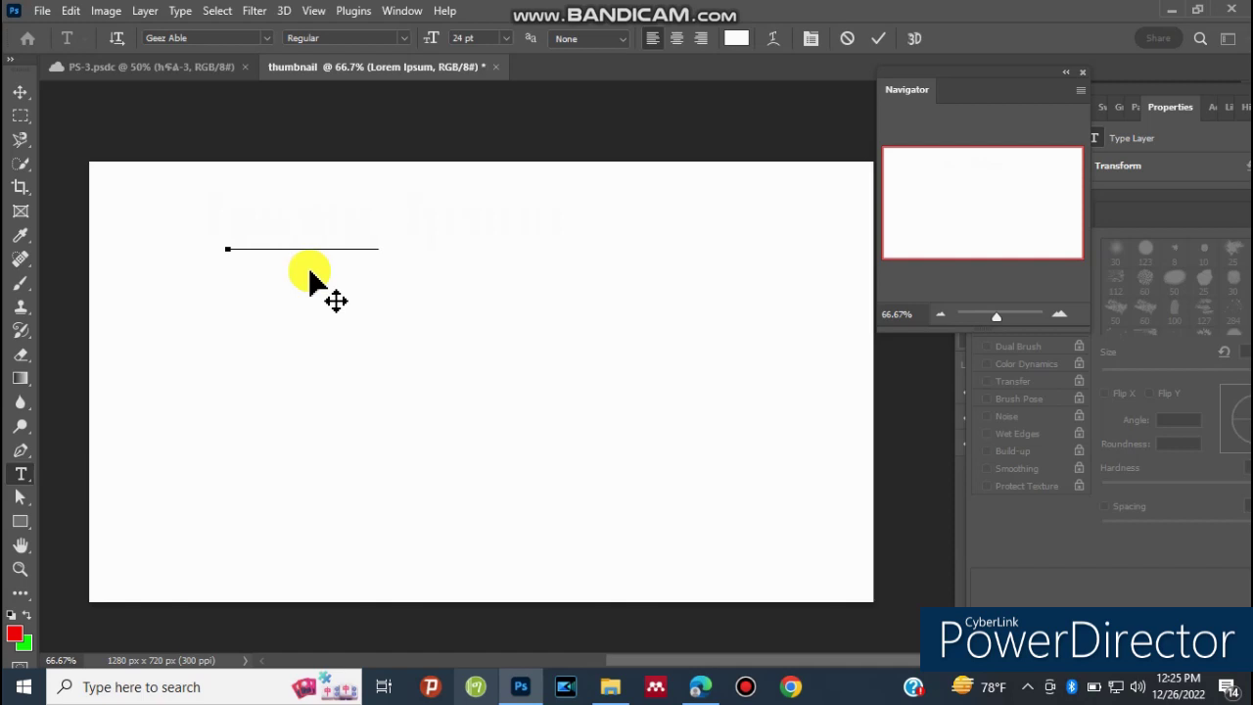
pyautogui.hotkey('ctrl', 'z')
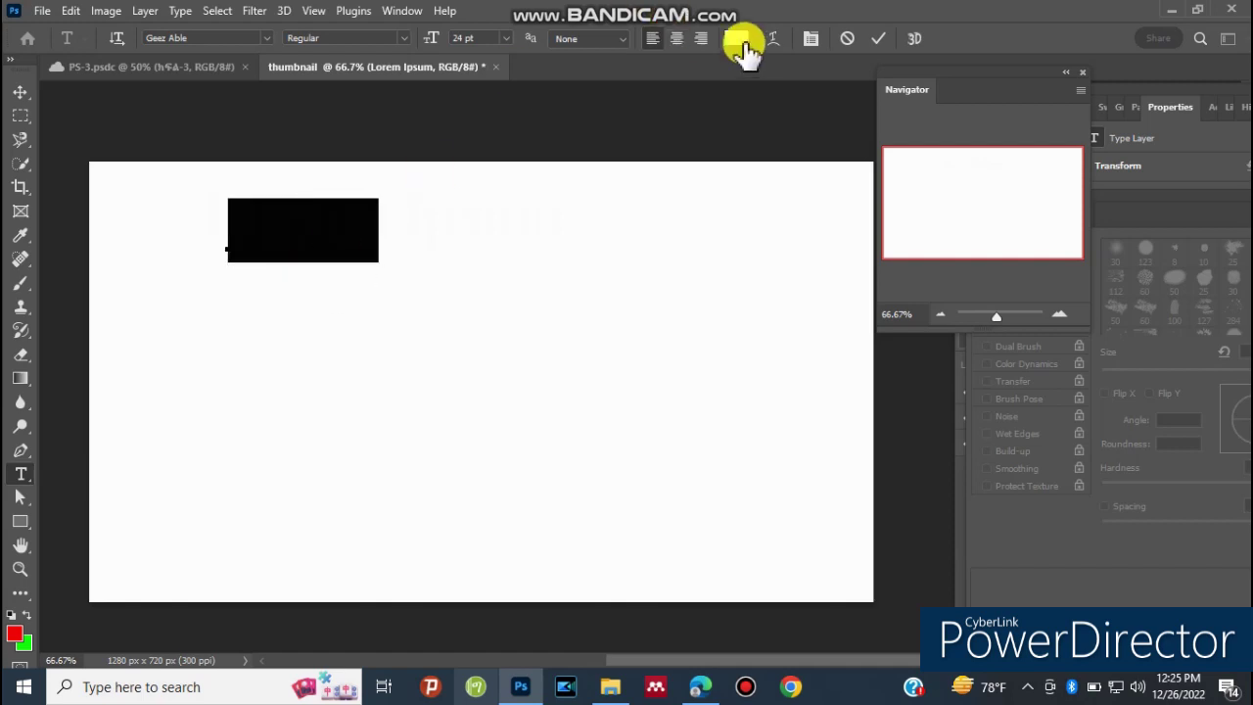
pyautogui.click(740, 45)
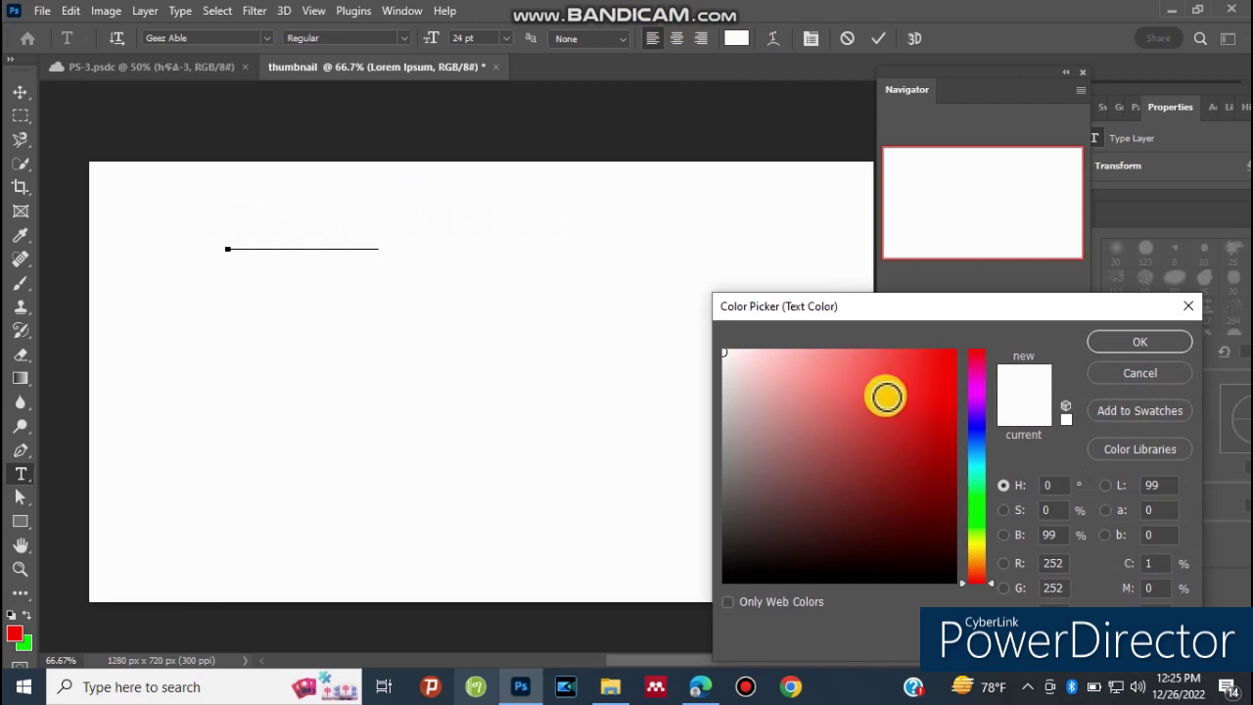
pyautogui.click(744, 578)
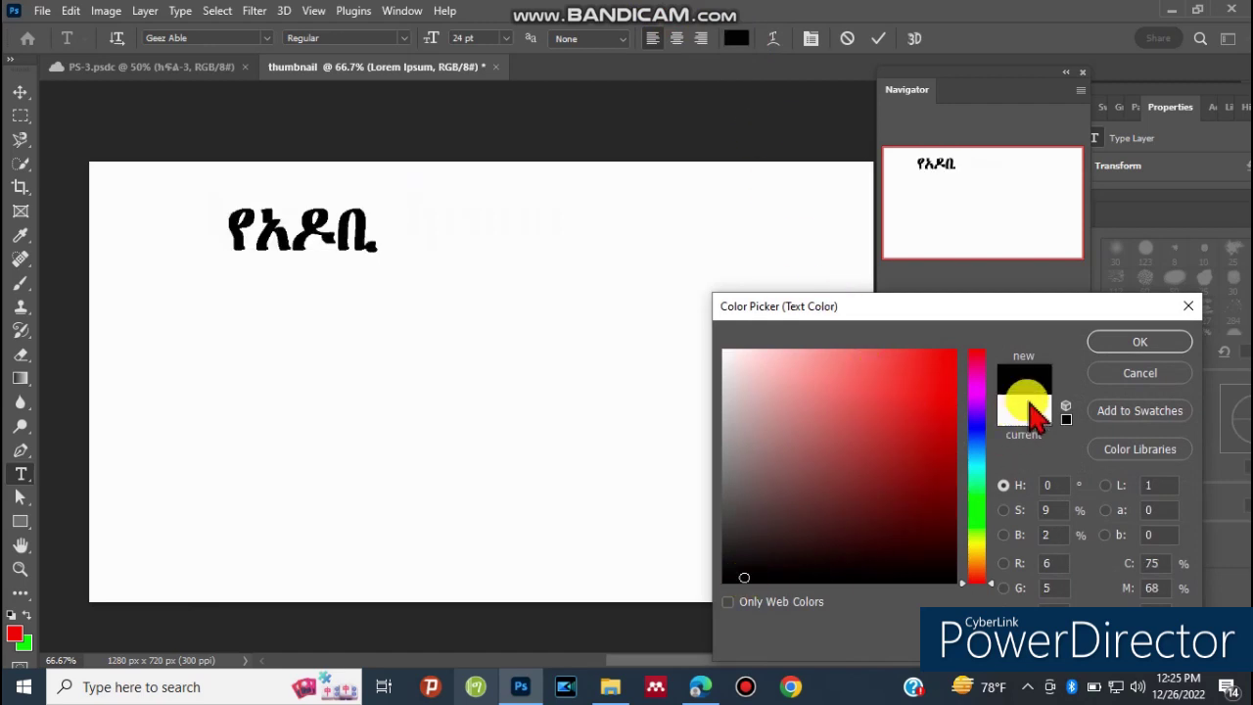
pyautogui.click(1120, 341)
pyautogui.click(380, 238)
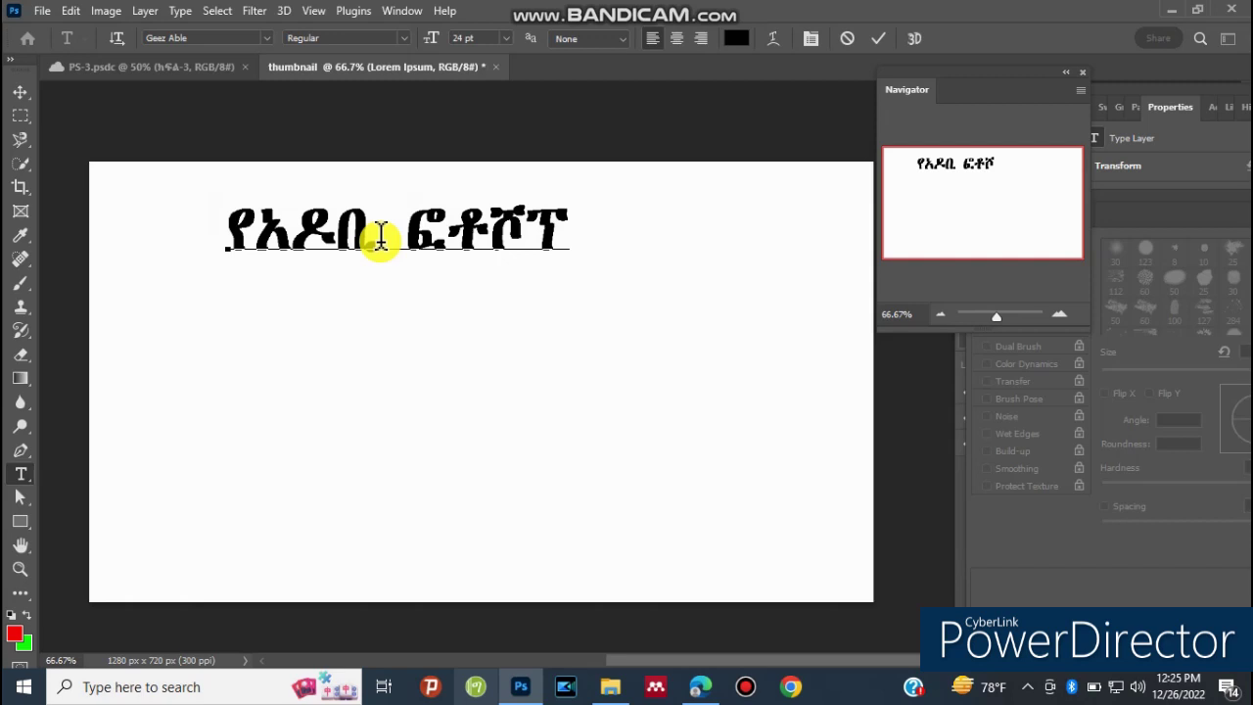
pyautogui.click(224, 66)
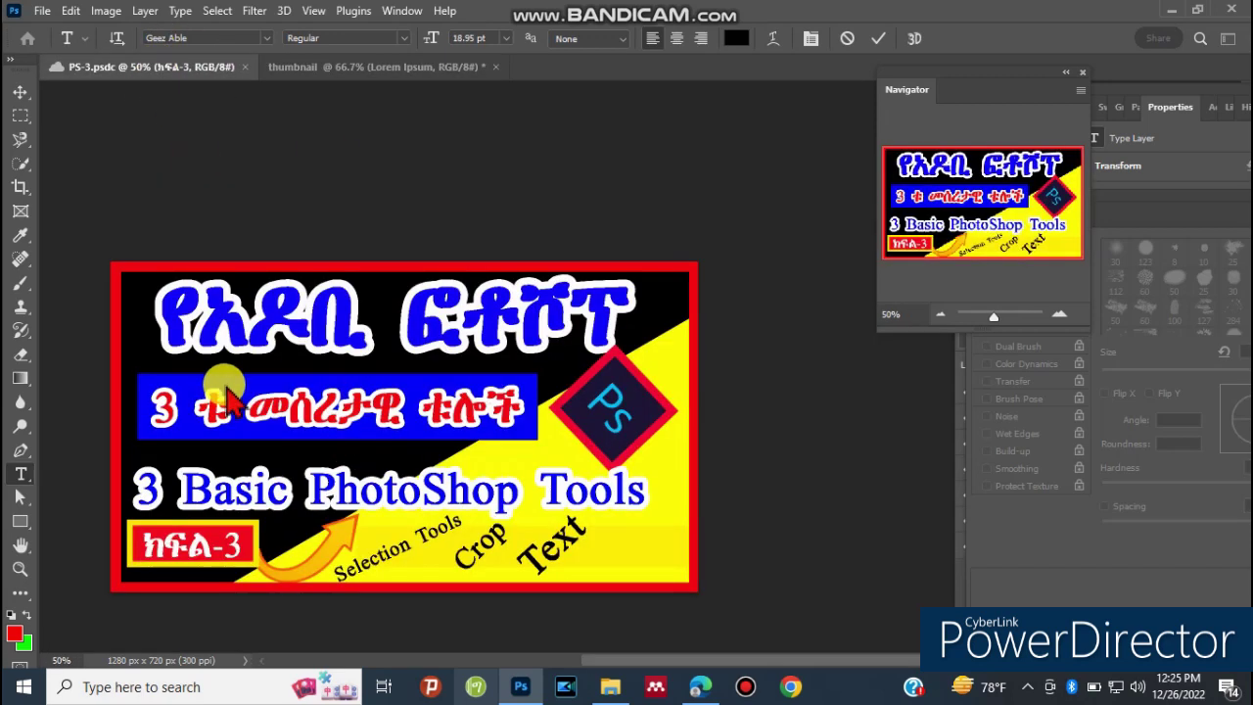
# Scale the Amharic title to 158.49% and position it top-centre on the thumbnail.
pyautogui.click(410, 70)
pyautogui.click(20, 94)
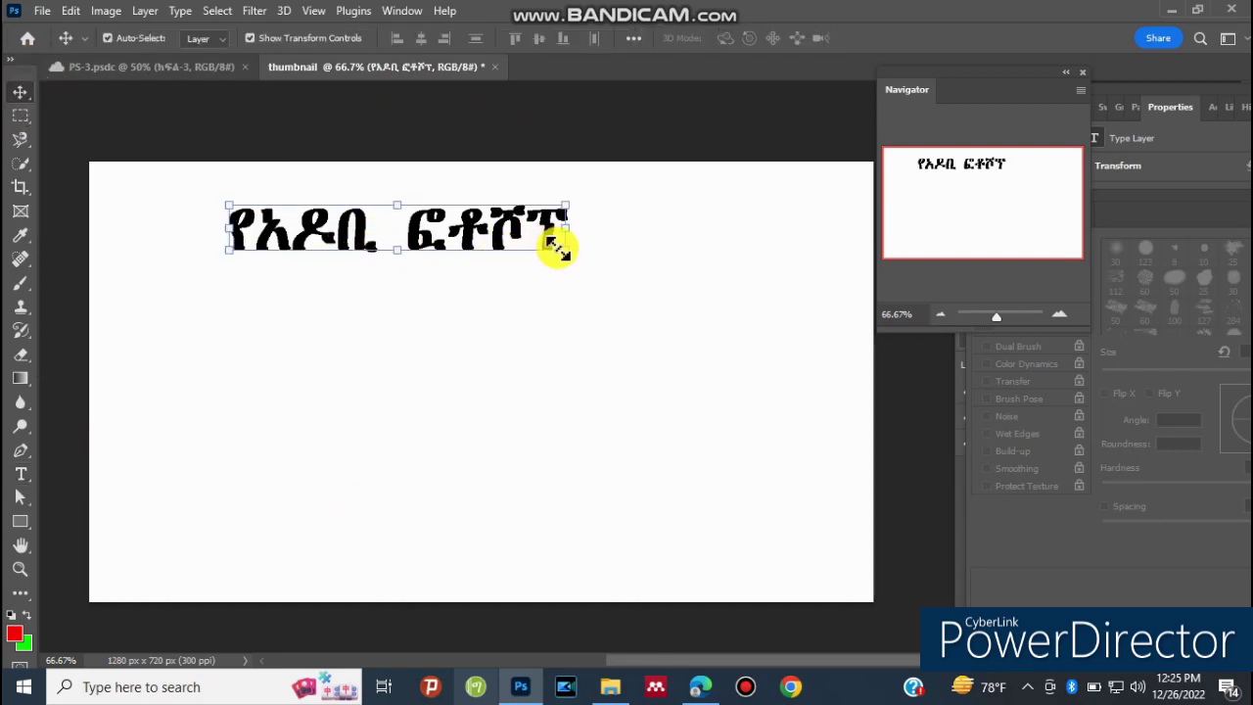
pyautogui.moveTo(587, 244); pyautogui.dragTo(742, 285)
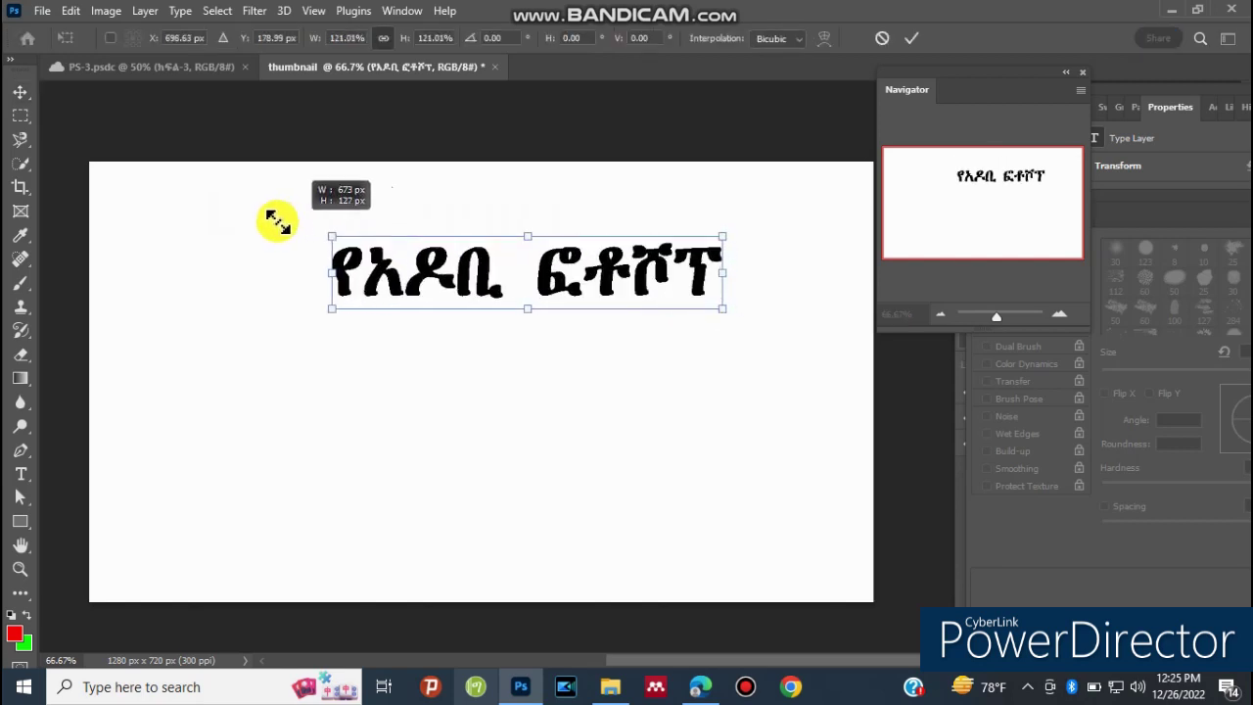
pyautogui.moveTo(379, 245); pyautogui.dragTo(182, 206)
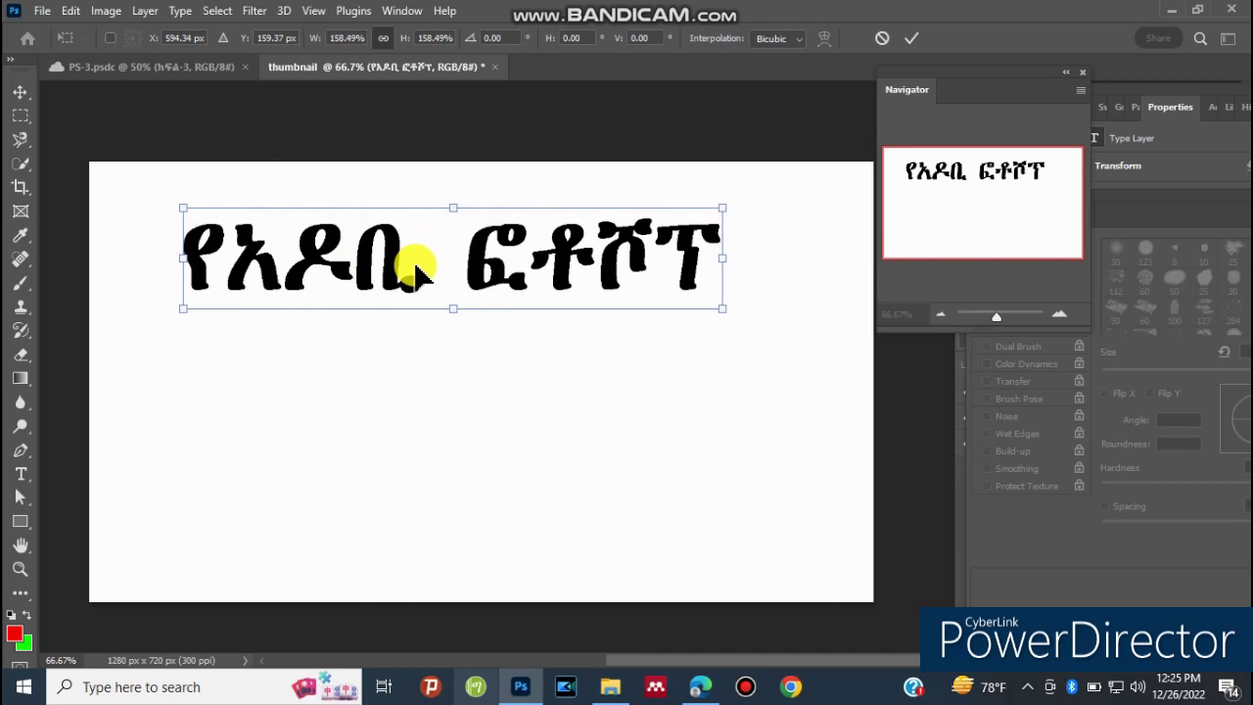
pyautogui.moveTo(416, 274); pyautogui.dragTo(445, 244)
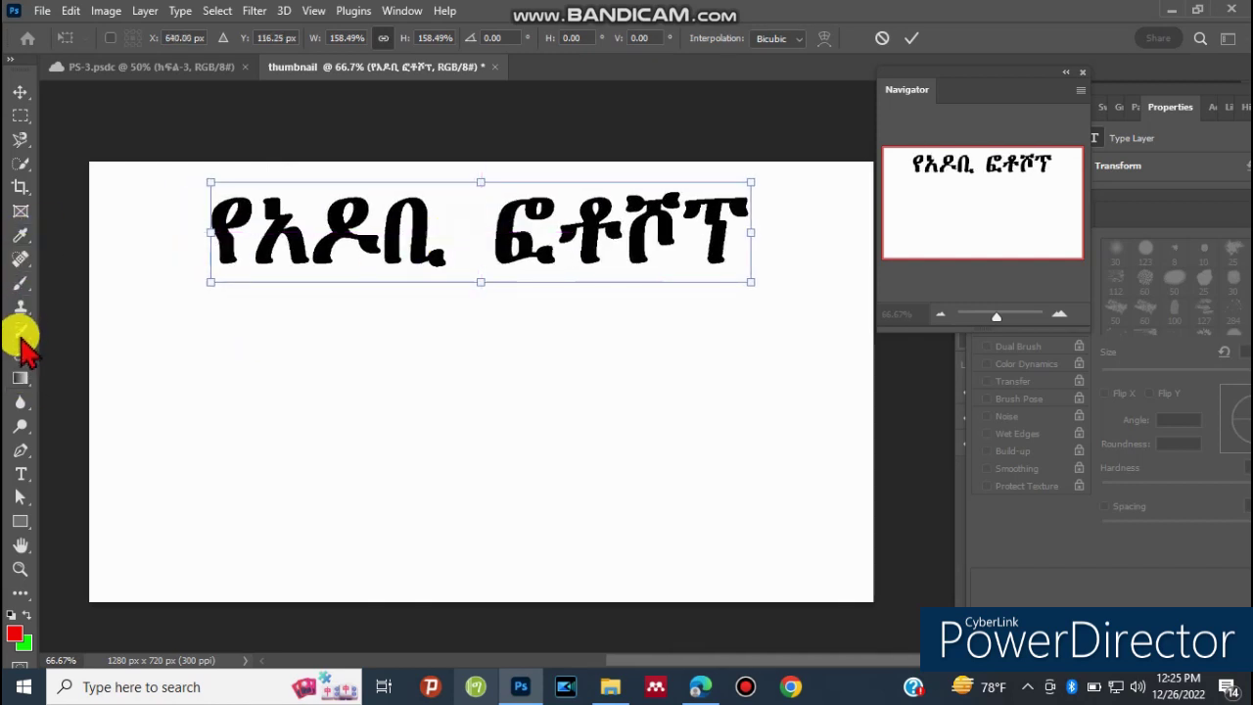
pyautogui.click(20, 476)
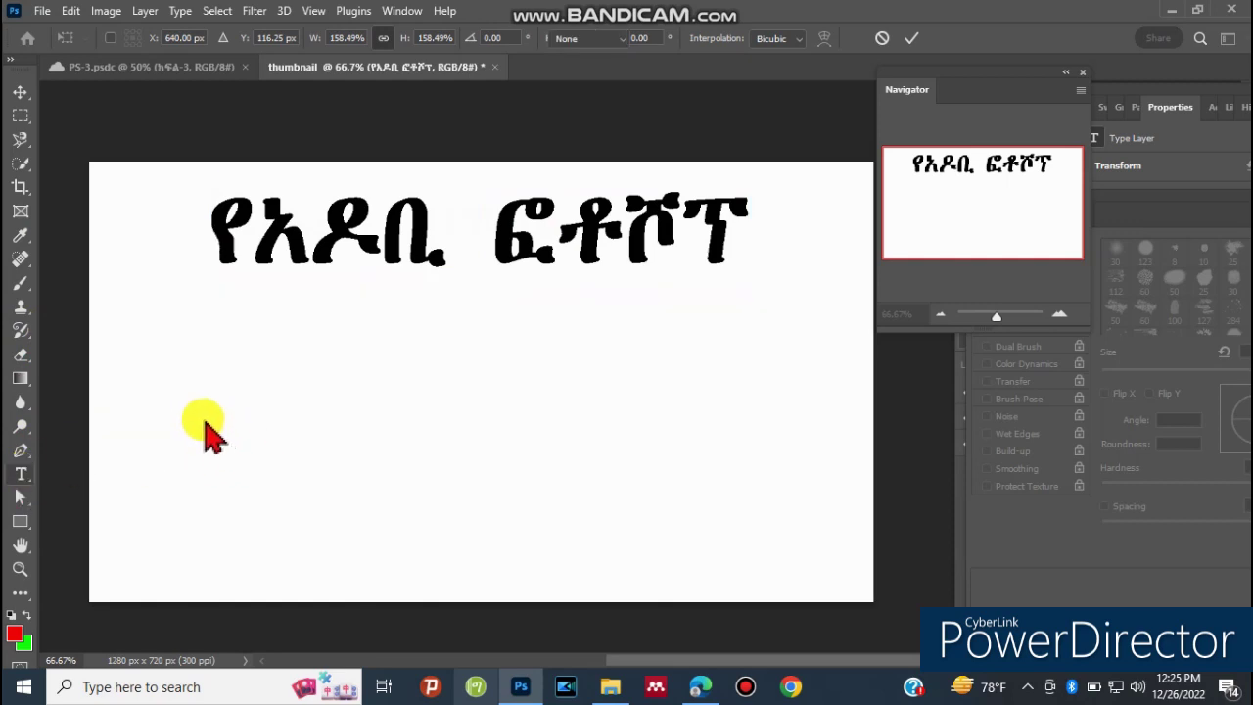
# Type '3ቱ መሰረታዊ ቱሎች' below the title and scale it to about 128.5%.
pyautogui.click(221, 392)
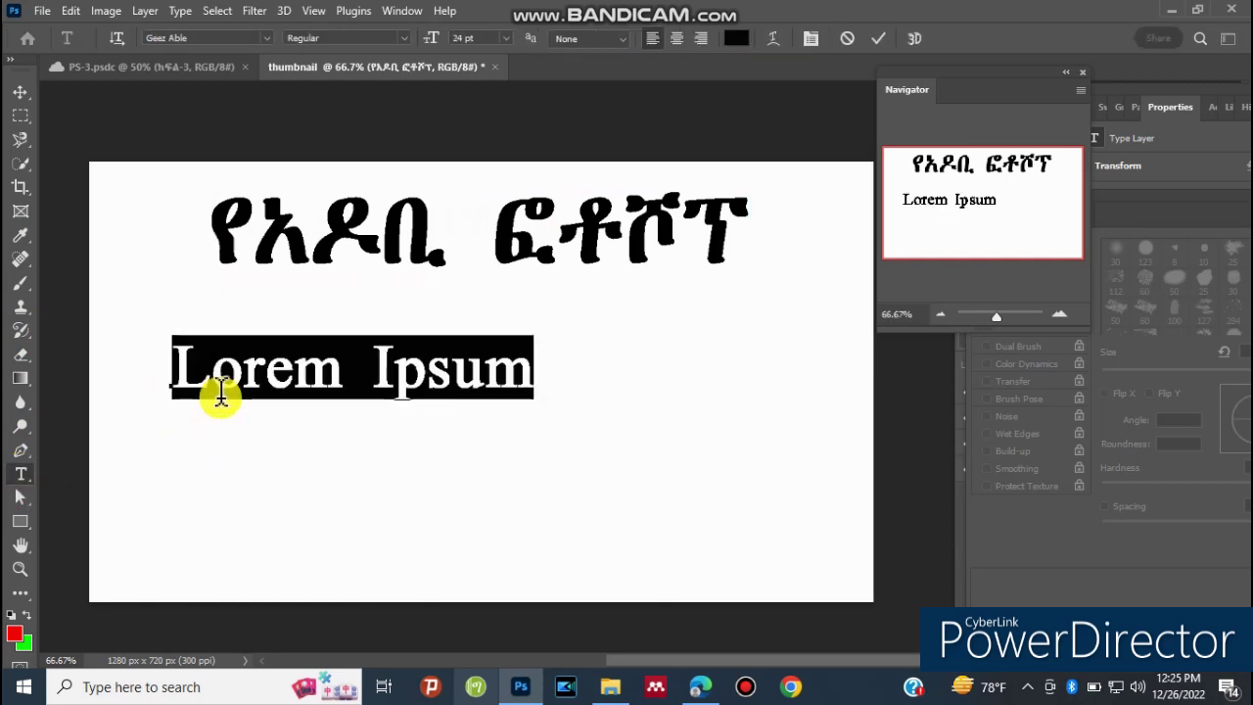
pyautogui.write('3ቱ መሰረታዊ ቱሎች')
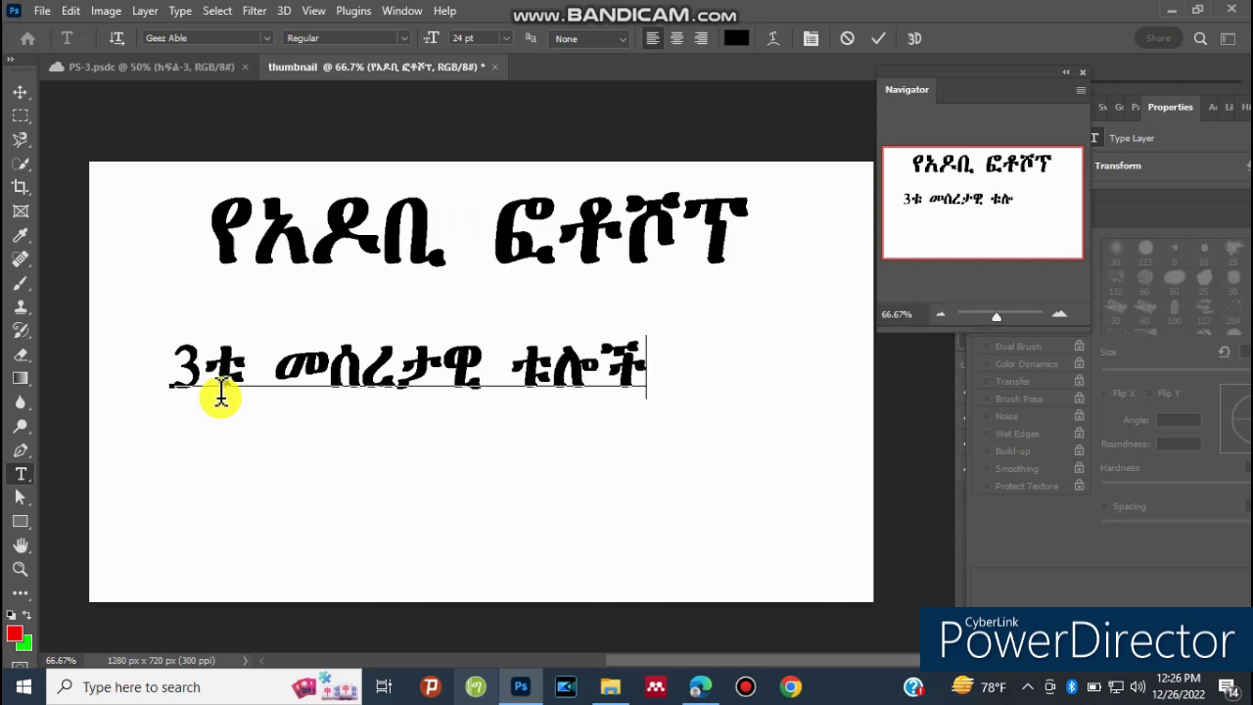
pyautogui.click(20, 91)
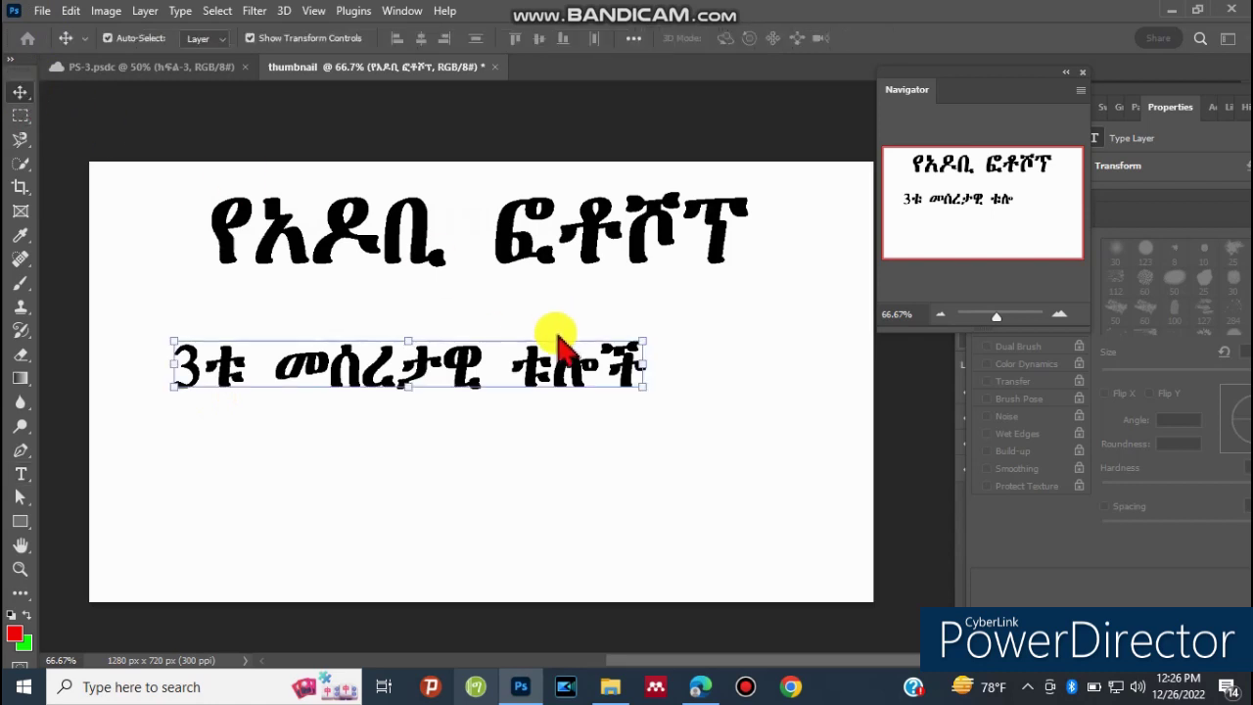
pyautogui.moveTo(644, 339); pyautogui.dragTo(781, 318)
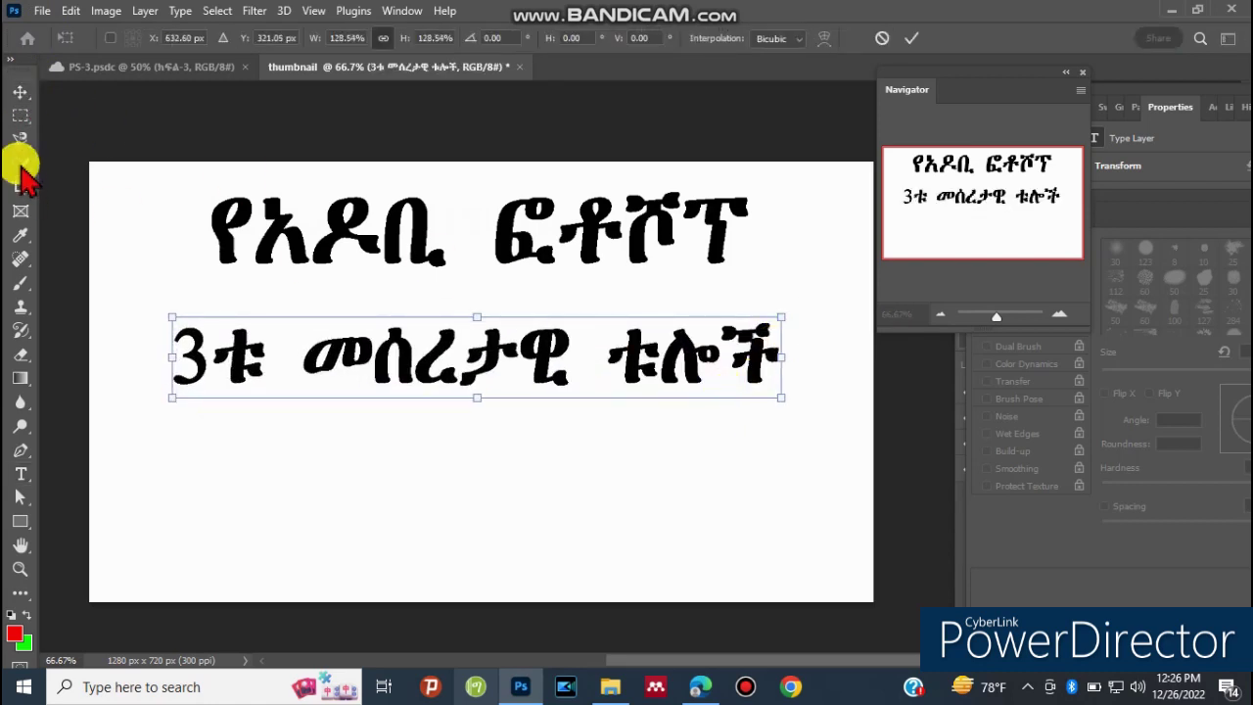
pyautogui.click(548, 469)
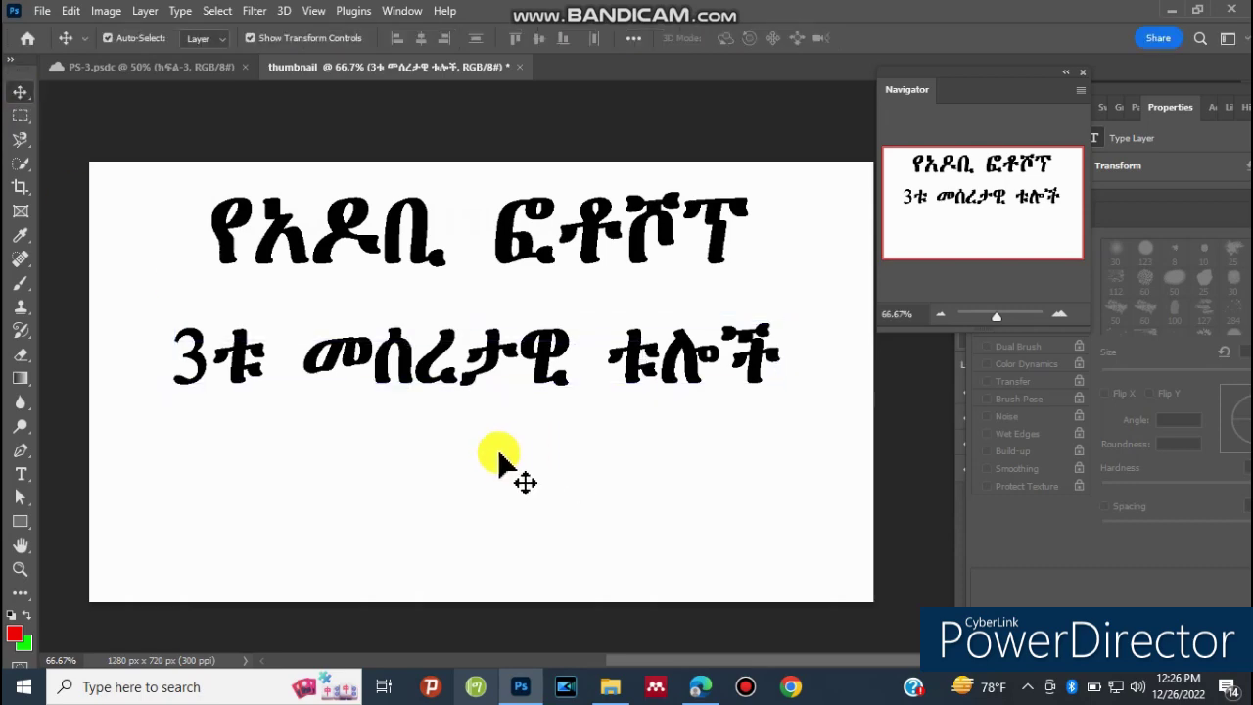
# Draw a 654 × 699 px black-filled rectangle over the thumbnail's left part.
pyautogui.click(159, 68)
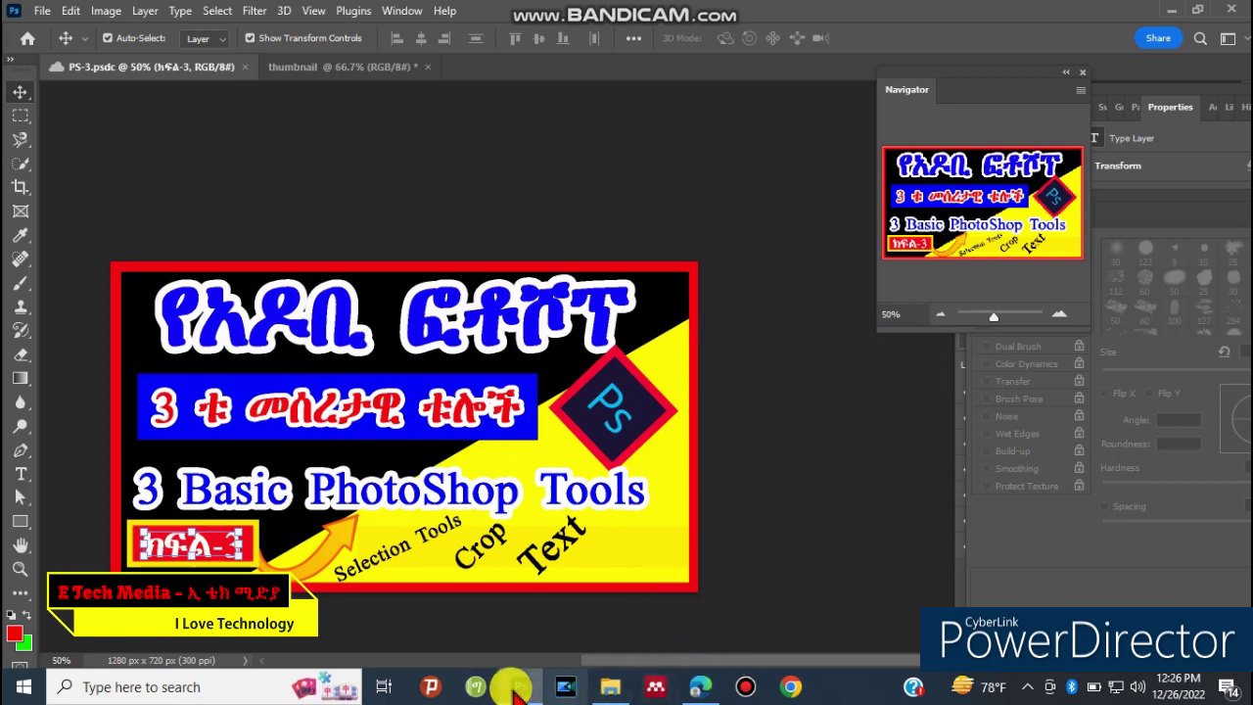
pyautogui.click(323, 65)
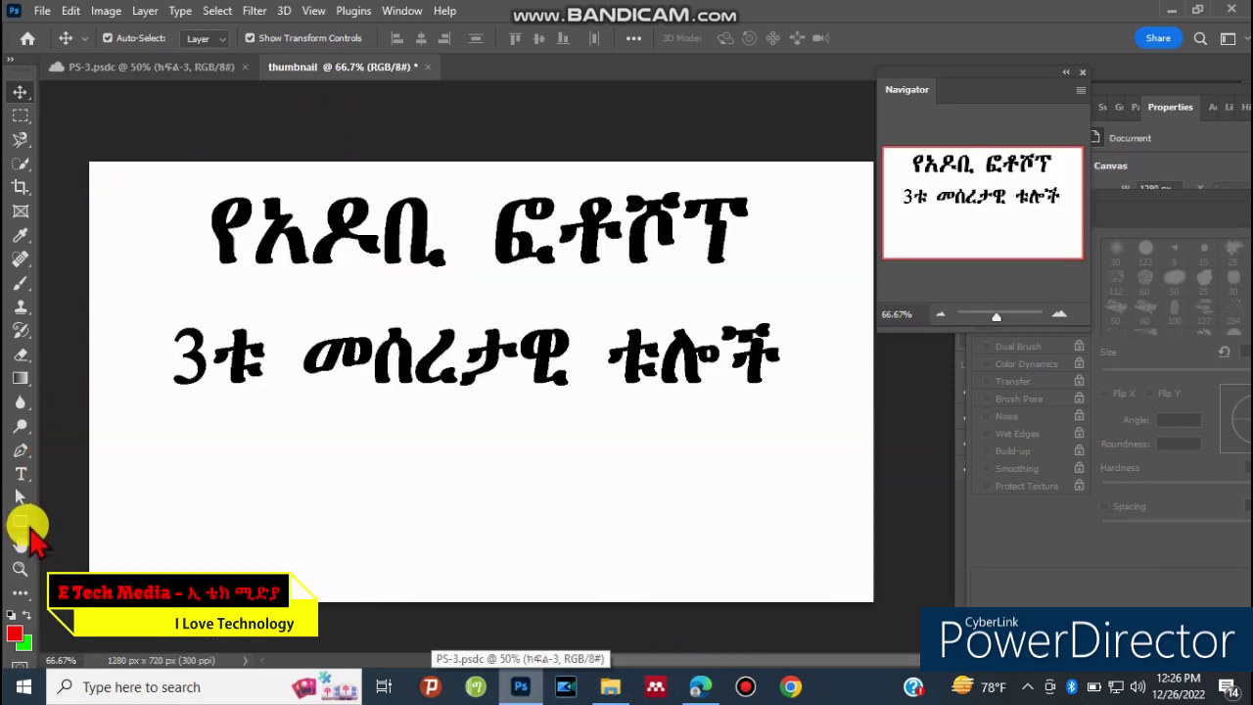
pyautogui.click(30, 527)
pyautogui.click(77, 522)
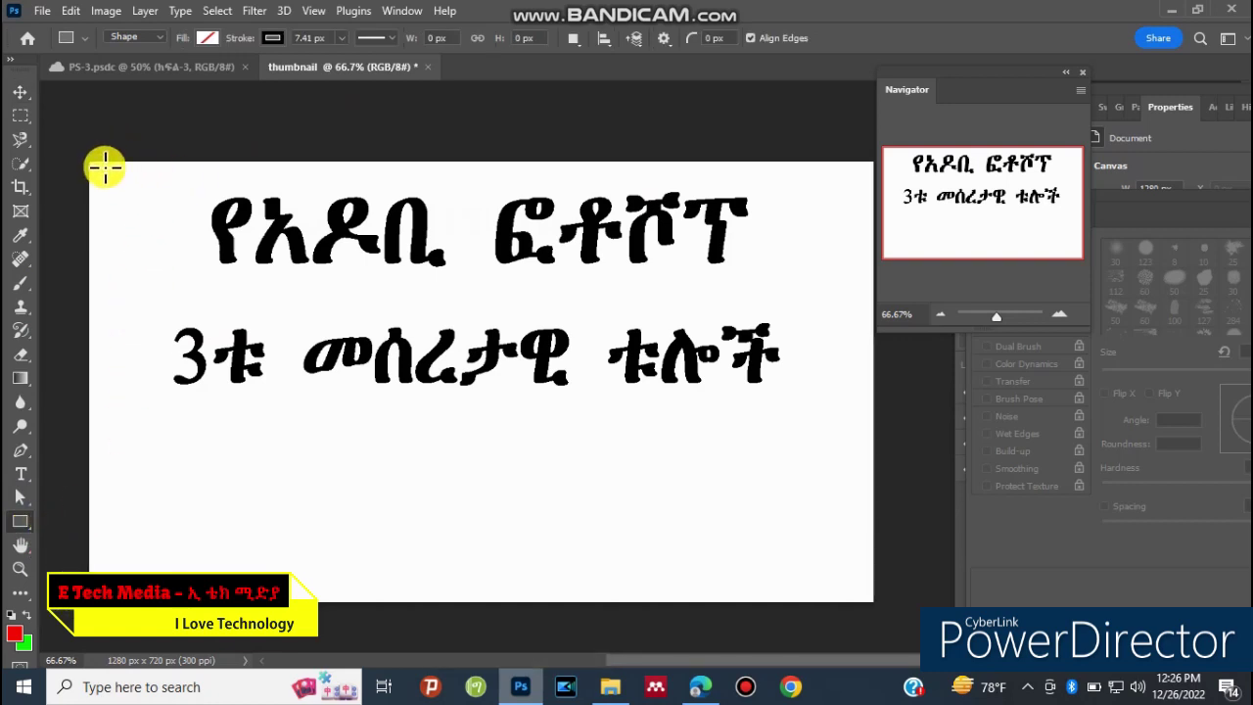
pyautogui.moveTo(105, 168)
pyautogui.mouseDown()
pyautogui.moveTo(470, 505)
pyautogui.moveTo(504, 593)
pyautogui.mouseUp()
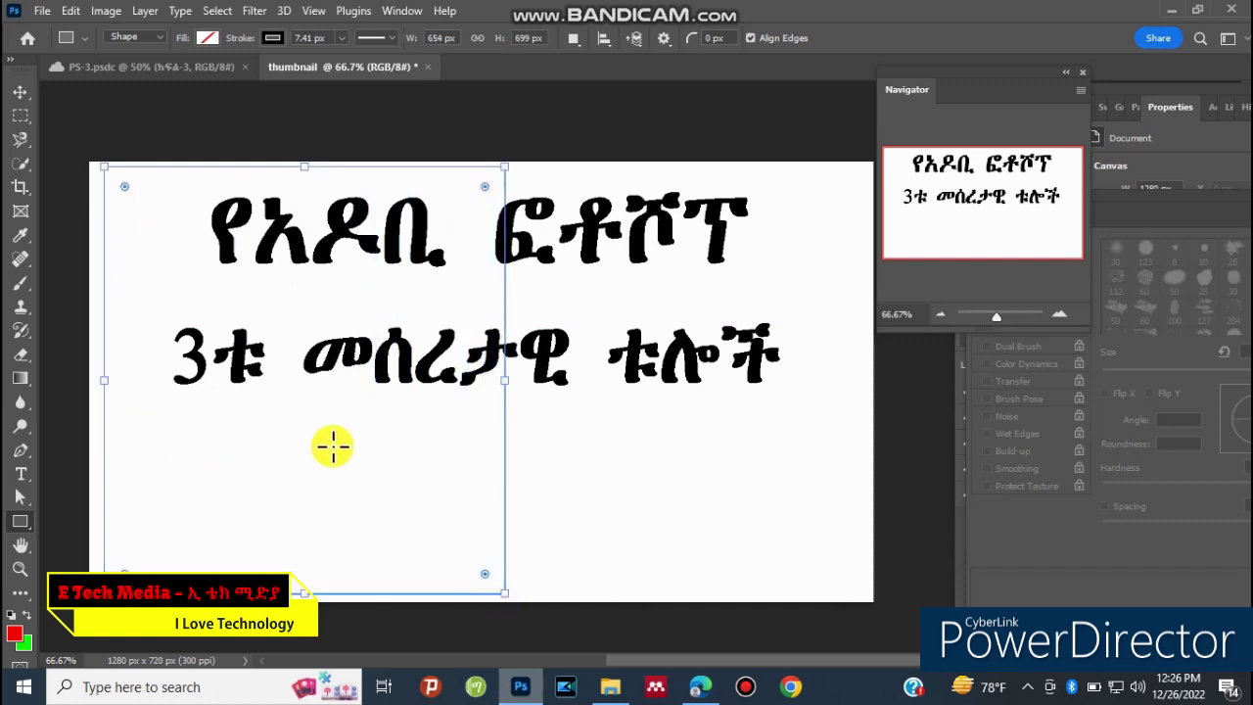
pyautogui.click(207, 38)
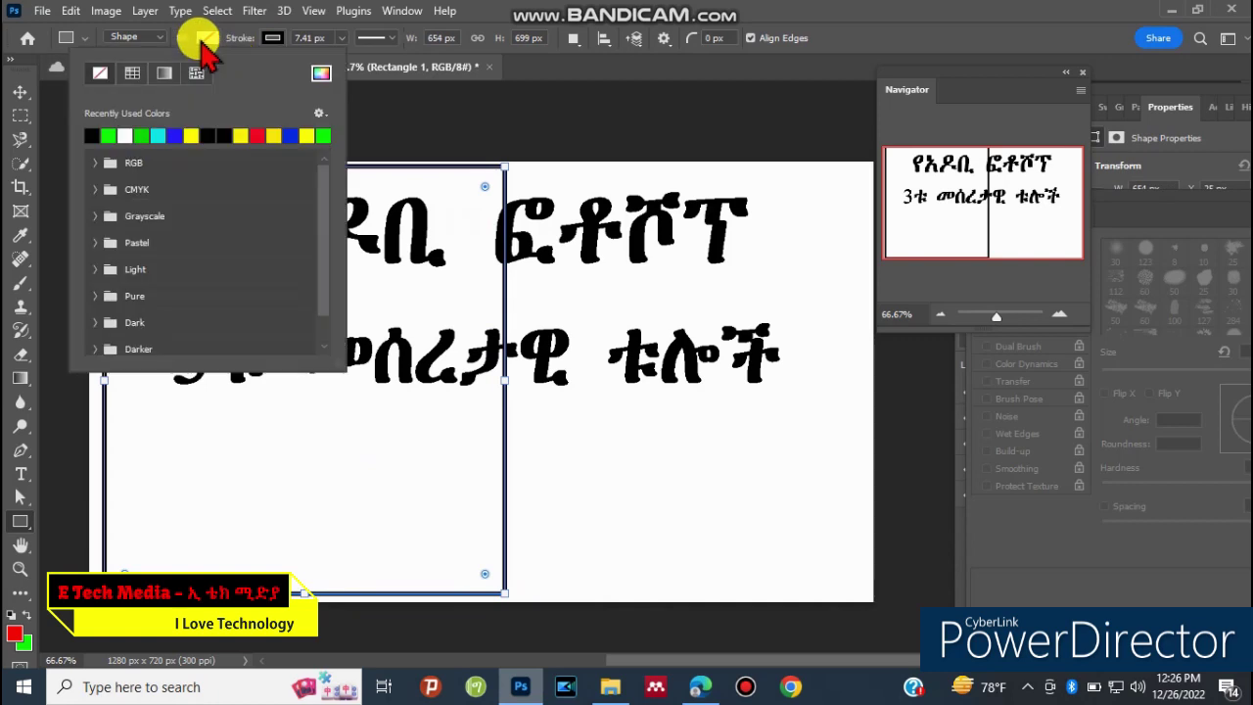
pyautogui.click(91, 136)
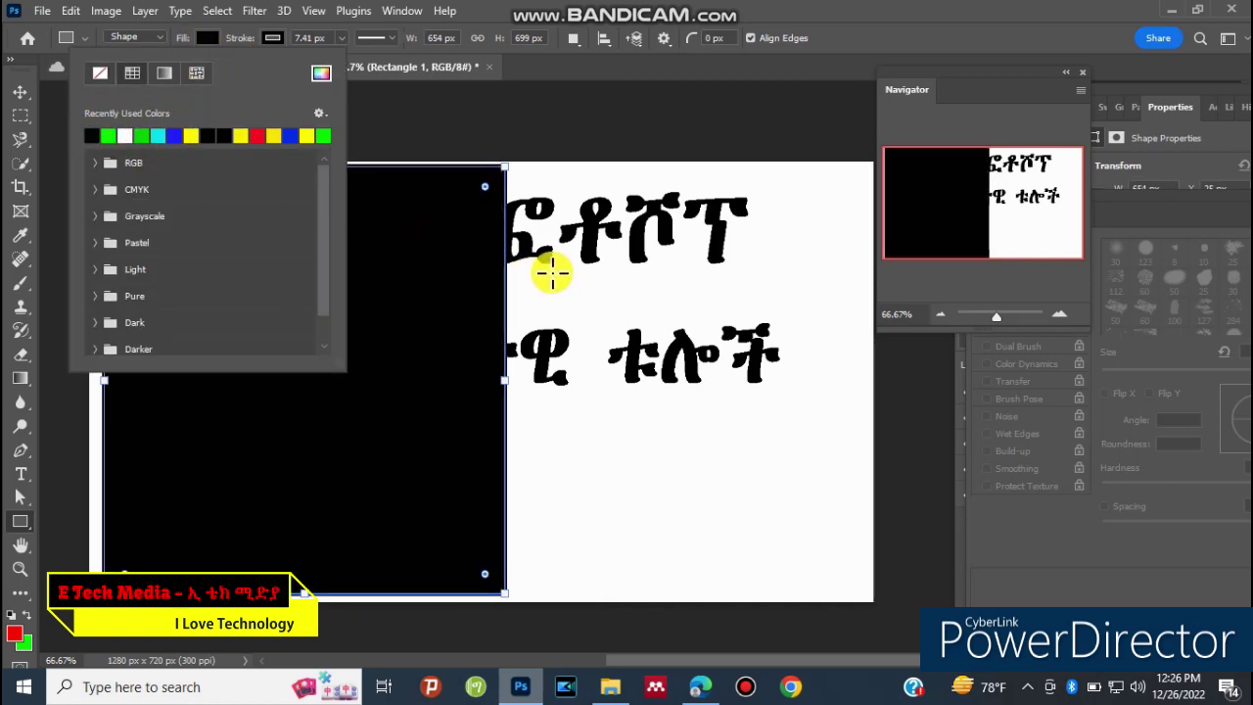
pyautogui.click(19, 91)
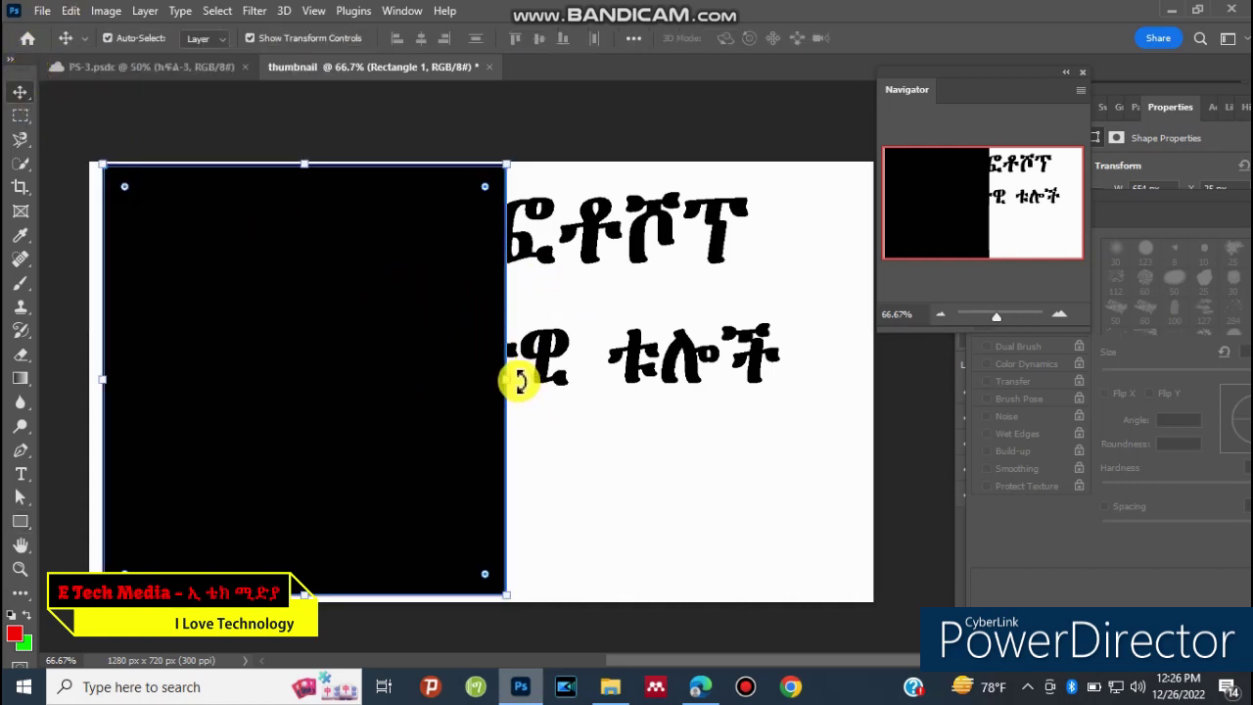
# Try rotating the black rectangle to about 37° and scaling it to roughly 172%.
pyautogui.moveTo(519, 382); pyautogui.dragTo(457, 470)
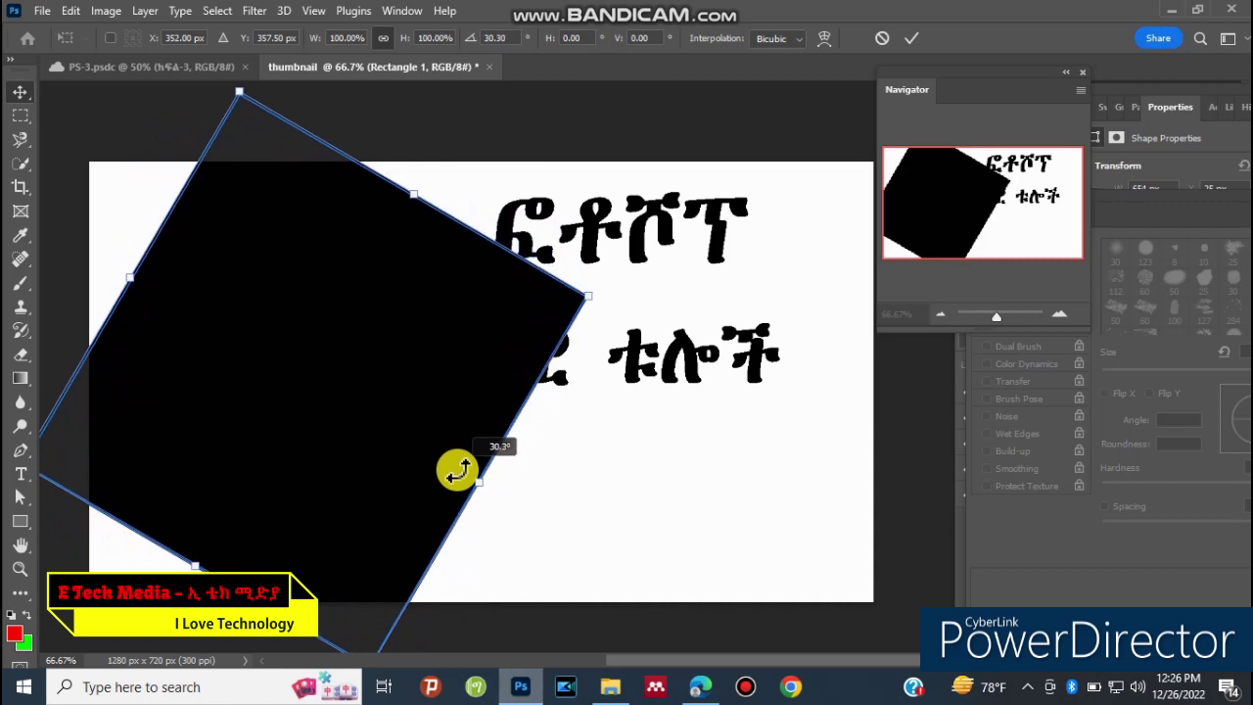
pyautogui.moveTo(418, 193); pyautogui.dragTo(453, 128)
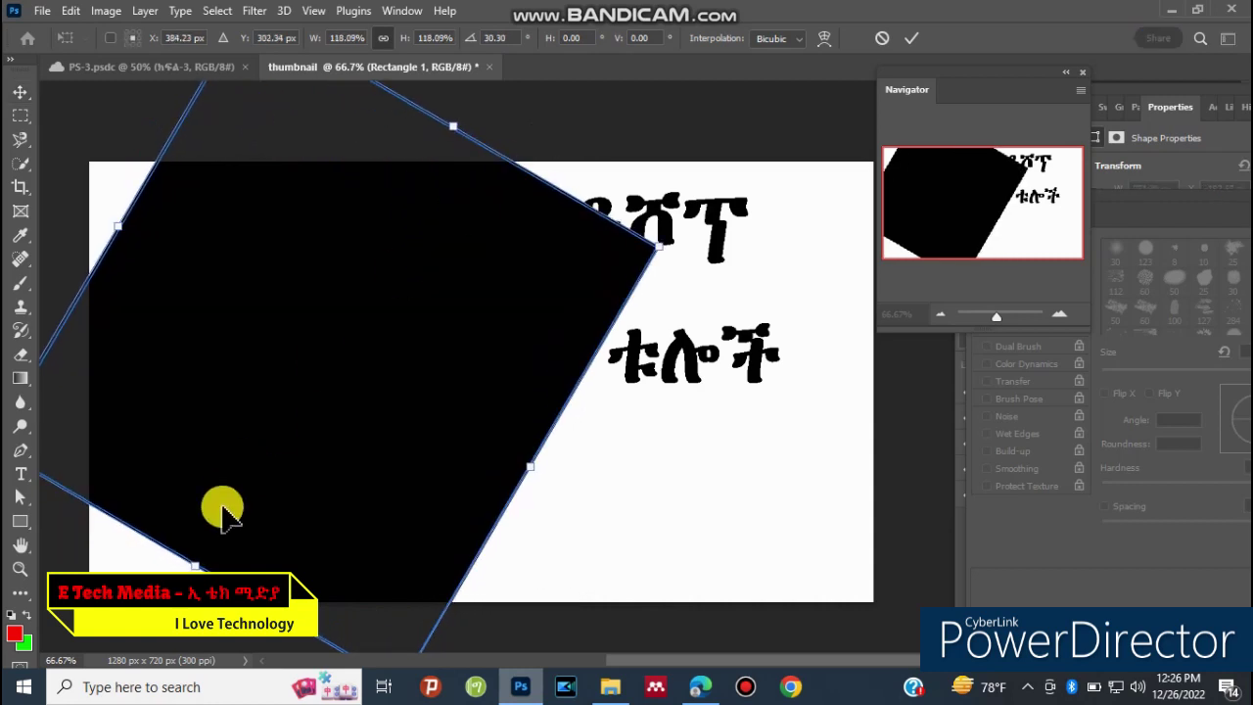
pyautogui.moveTo(193, 566); pyautogui.dragTo(123, 616)
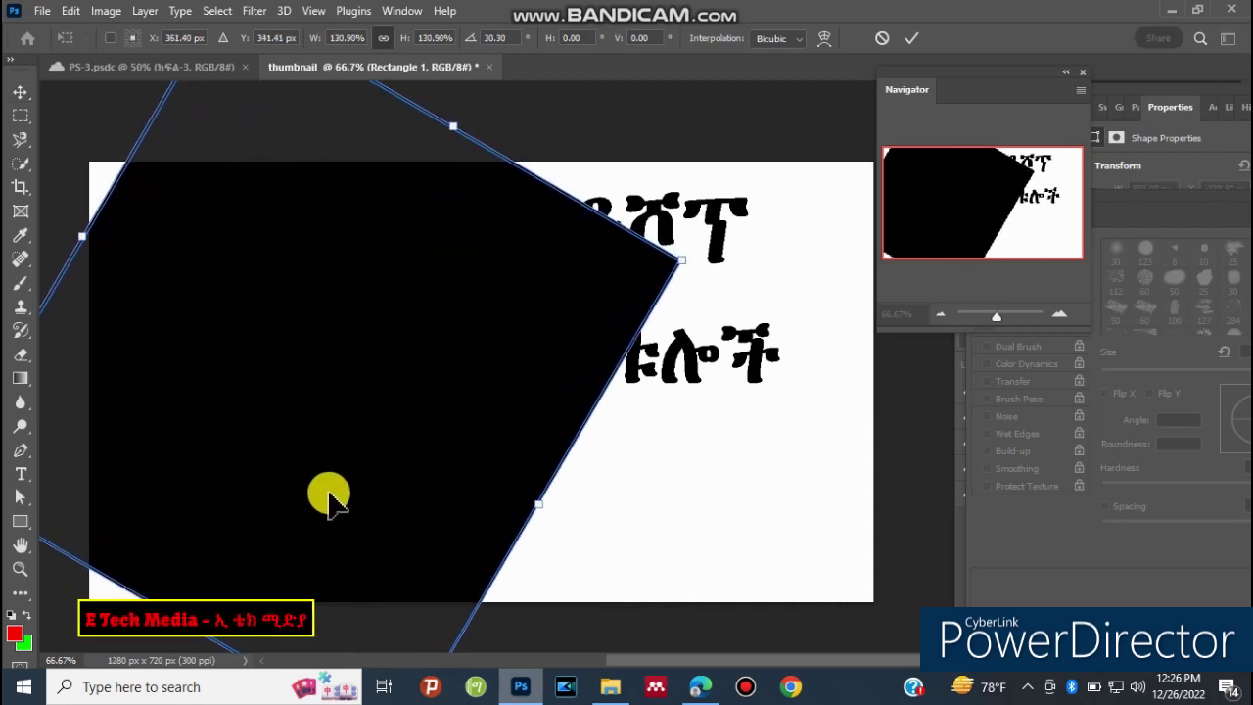
pyautogui.moveTo(330, 496)
pyautogui.mouseDown()
pyautogui.moveTo(301, 474)
pyautogui.moveTo(225, 468)
pyautogui.mouseUp()
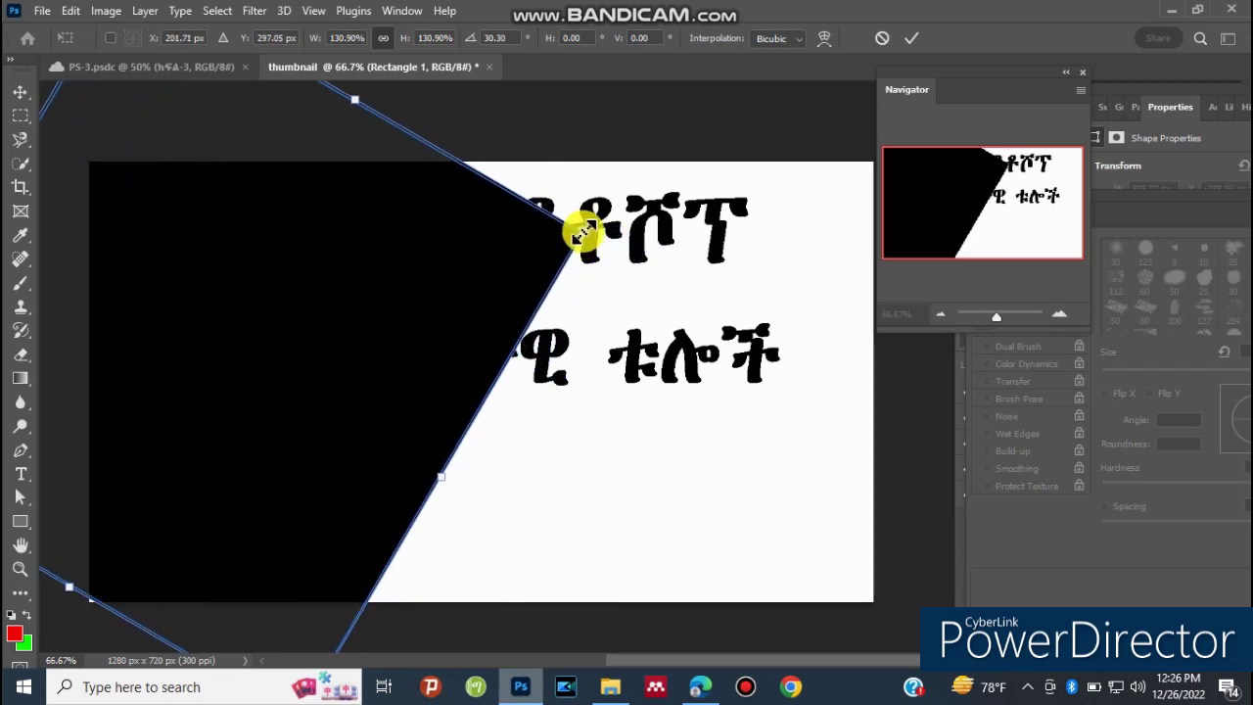
pyautogui.moveTo(581, 232); pyautogui.dragTo(632, 190)
pyautogui.moveTo(420, 395); pyautogui.dragTo(431, 332)
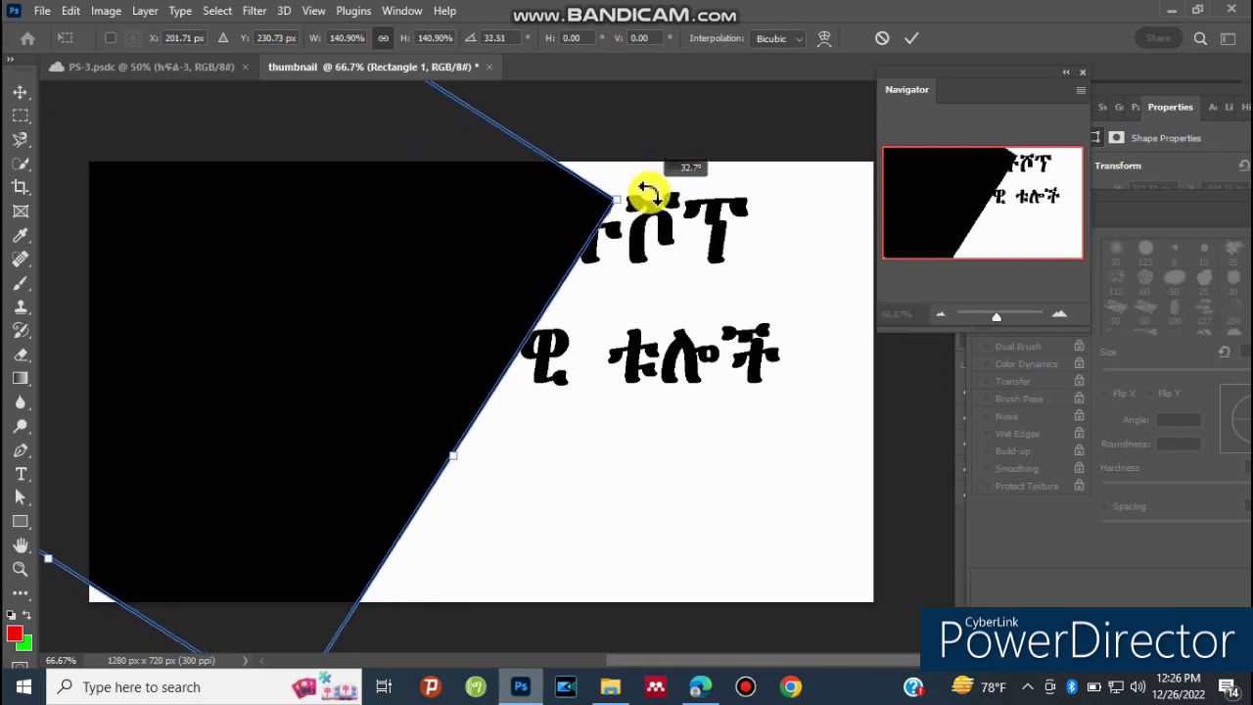
pyautogui.moveTo(634, 179); pyautogui.dragTo(714, 203)
pyautogui.moveTo(545, 260); pyautogui.dragTo(704, 195)
pyautogui.moveTo(134, 495); pyautogui.dragTo(56, 593)
pyautogui.moveTo(368, 483); pyautogui.dragTo(299, 412)
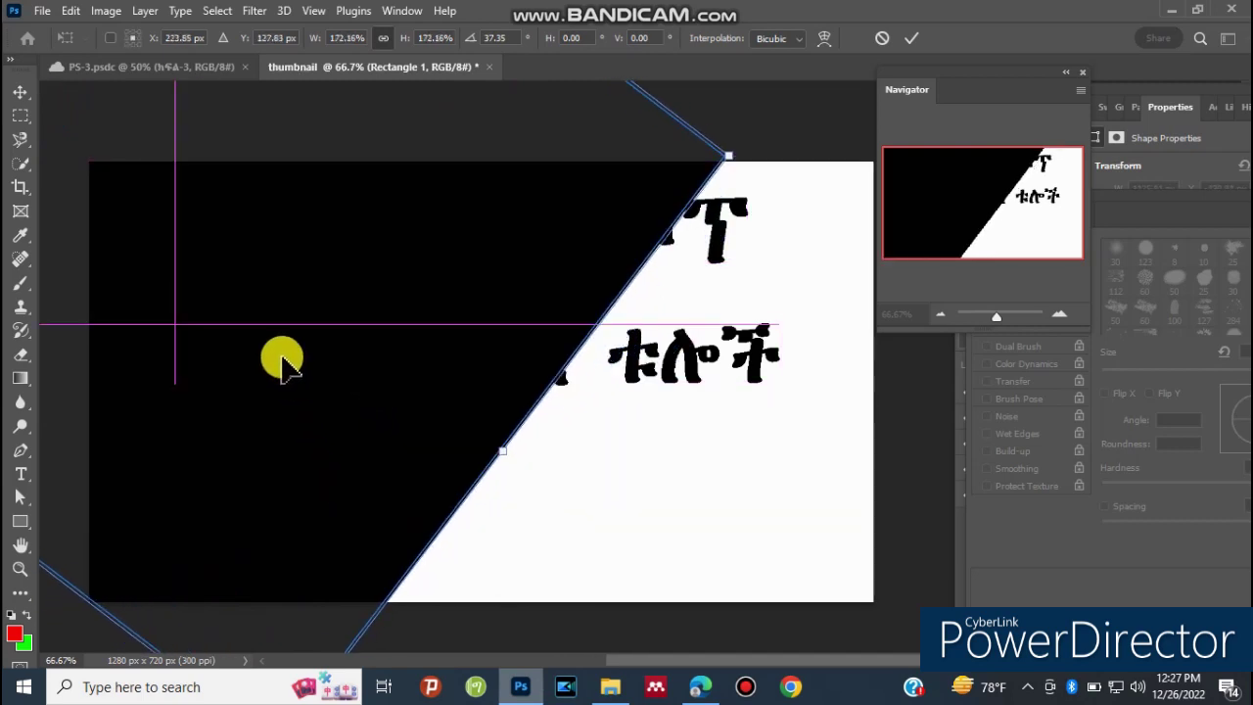
# Compare the thumbnail against the finished PS-3 reference design.
pyautogui.click(150, 68)
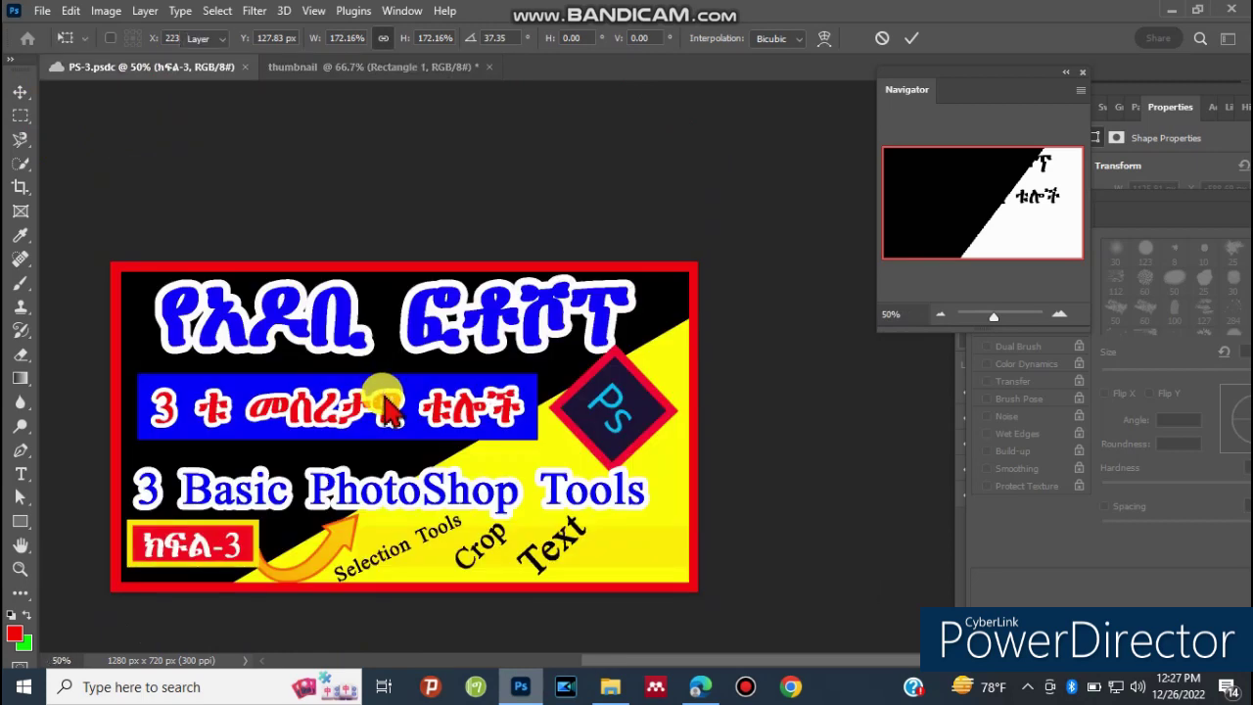
pyautogui.click(367, 66)
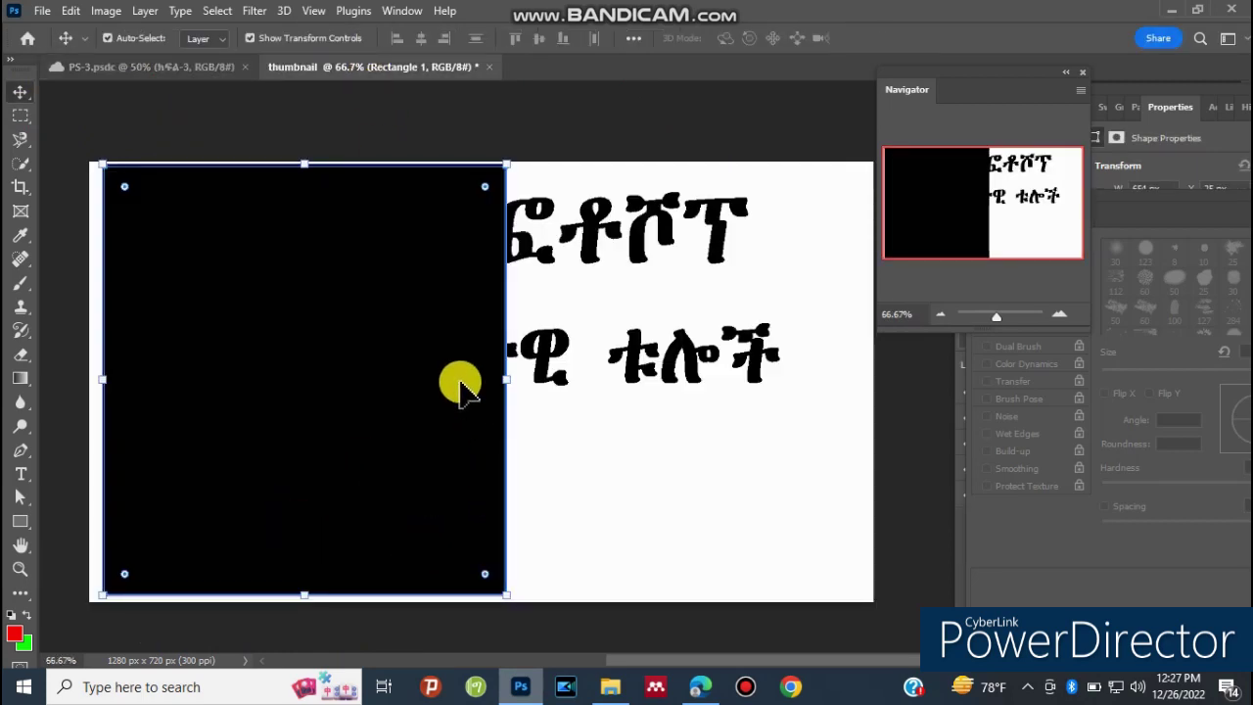
pyautogui.click(195, 69)
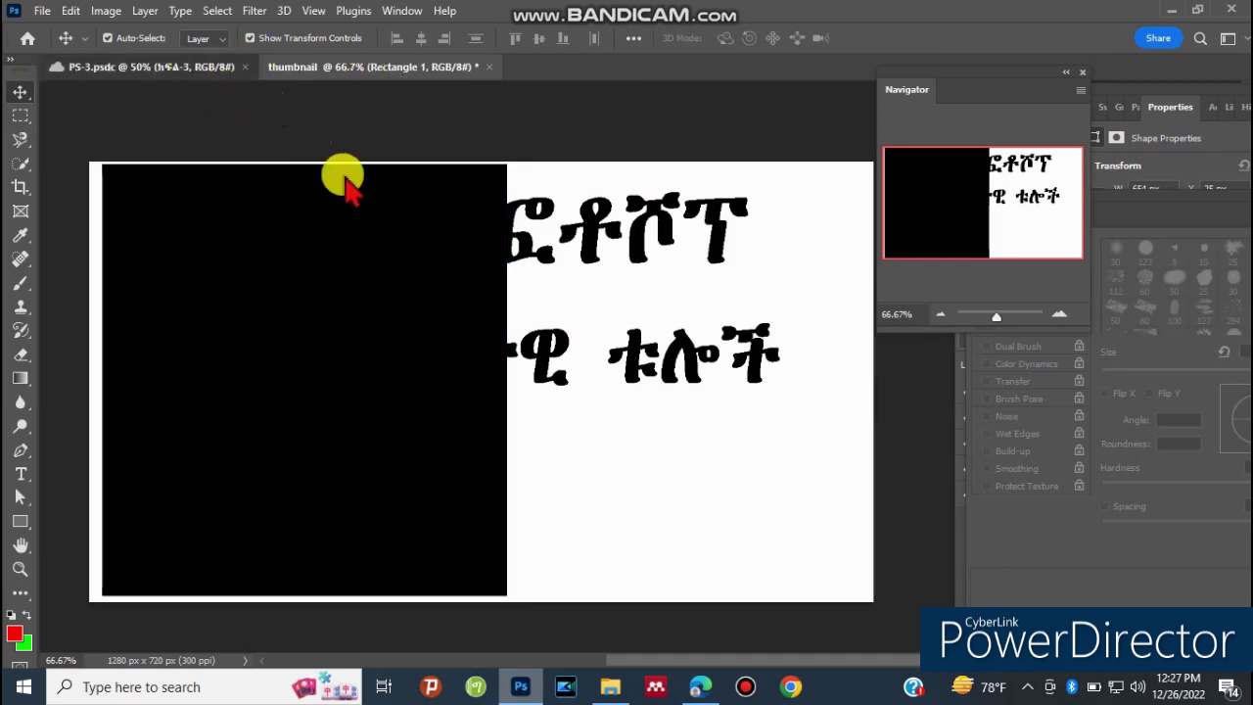
# Free Transform the rectangle: rotate about 44°, scale to roughly 173%, shift up-left.
pyautogui.click(328, 69)
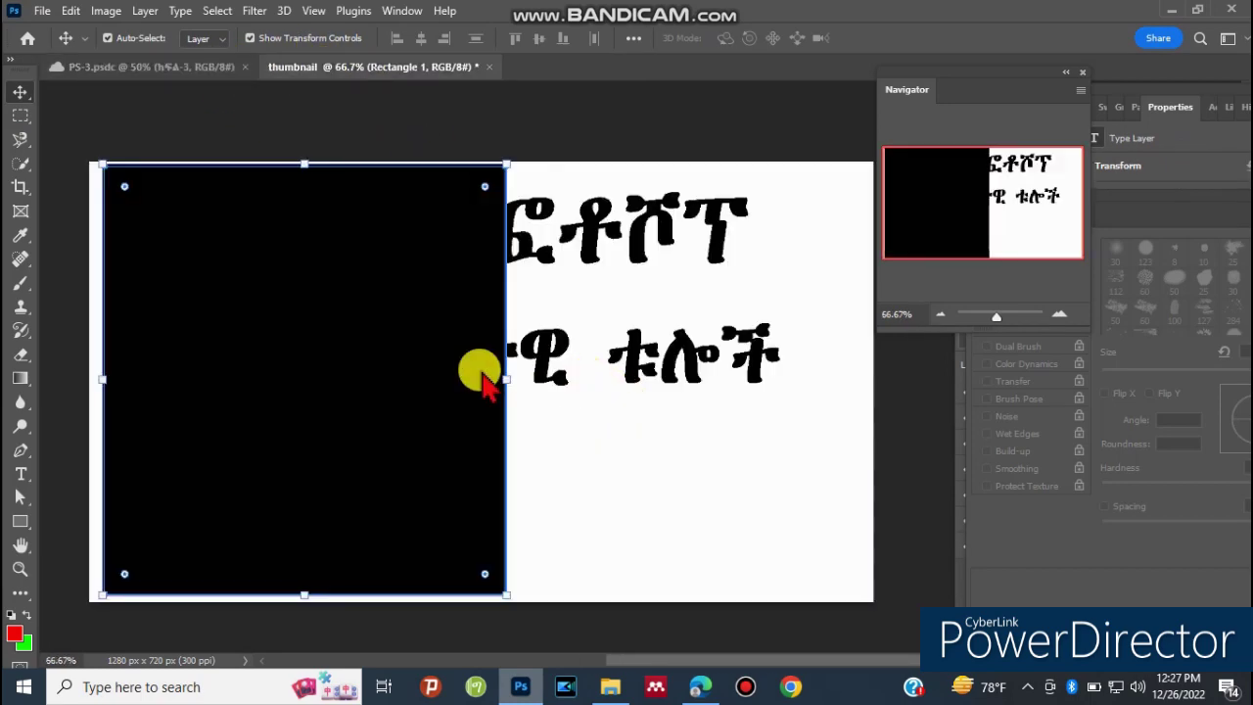
pyautogui.hotkey('ctrl', 't')
pyautogui.moveTo(506, 445); pyautogui.dragTo(420, 490)
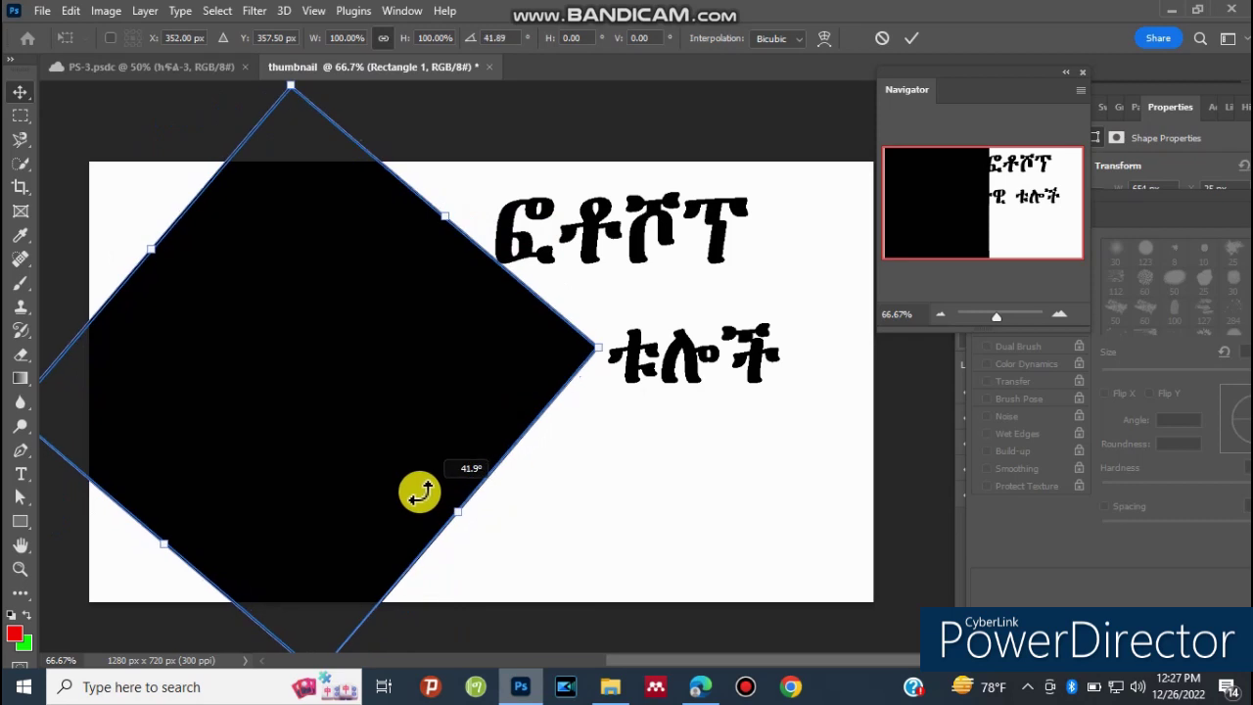
pyautogui.moveTo(456, 227)
pyautogui.mouseDown()
pyautogui.moveTo(651, 296)
pyautogui.moveTo(573, 322)
pyautogui.mouseUp()
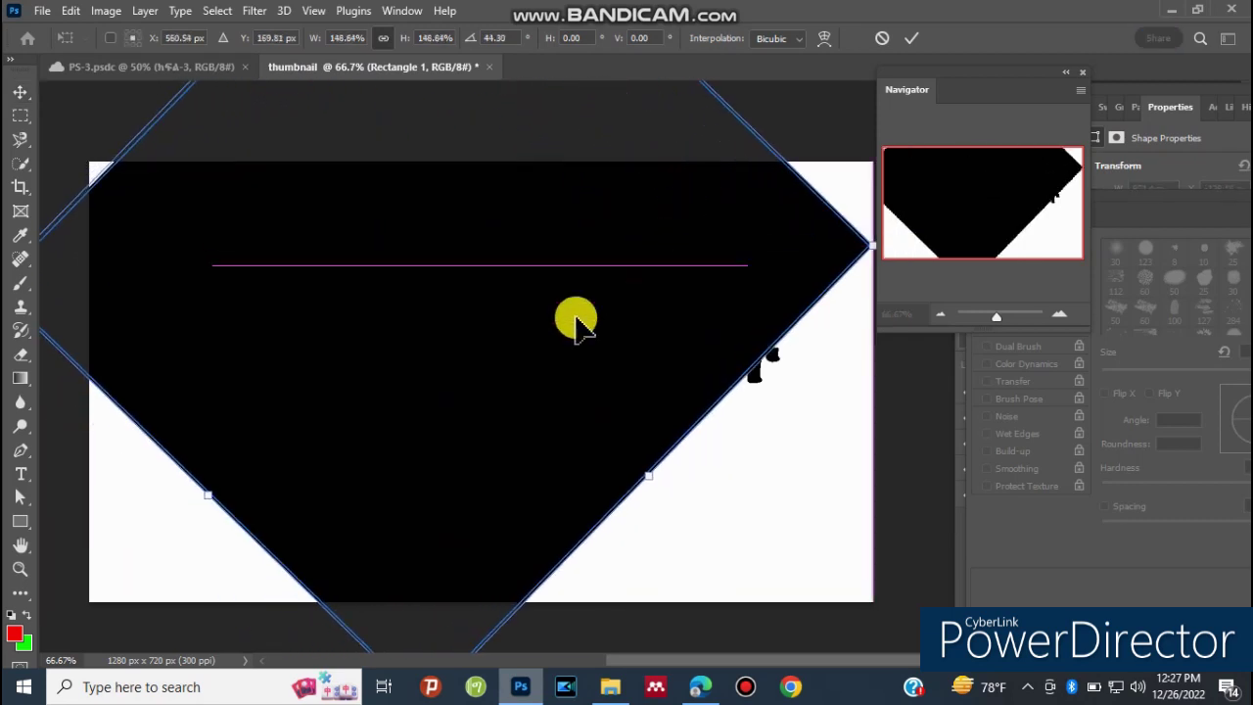
pyautogui.moveTo(210, 503); pyautogui.dragTo(96, 556)
pyautogui.moveTo(323, 501)
pyautogui.mouseDown()
pyautogui.moveTo(246, 498)
pyautogui.moveTo(218, 470)
pyautogui.moveTo(224, 392)
pyautogui.mouseUp()
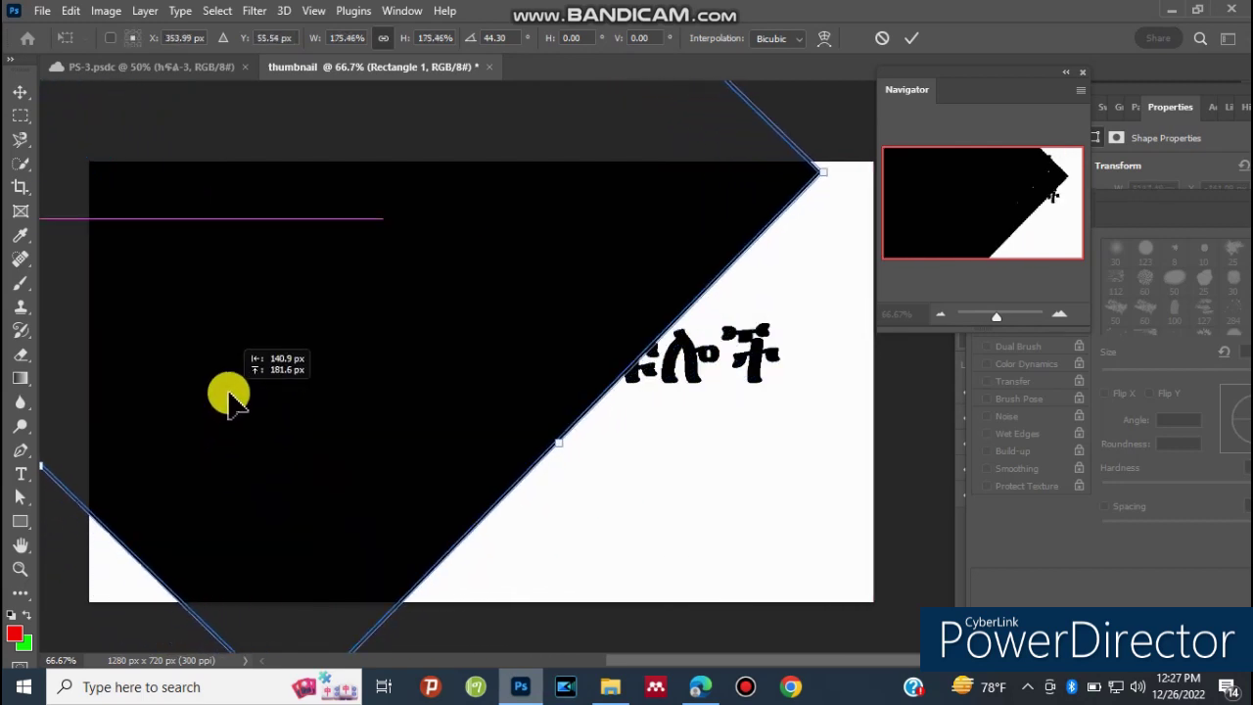
# Refine the panel to about 50° rotation and 205% scale, then commit.
pyautogui.moveTo(825, 177)
pyautogui.mouseDown()
pyautogui.moveTo(884, 154)
pyautogui.moveTo(872, 167)
pyautogui.mouseUp()
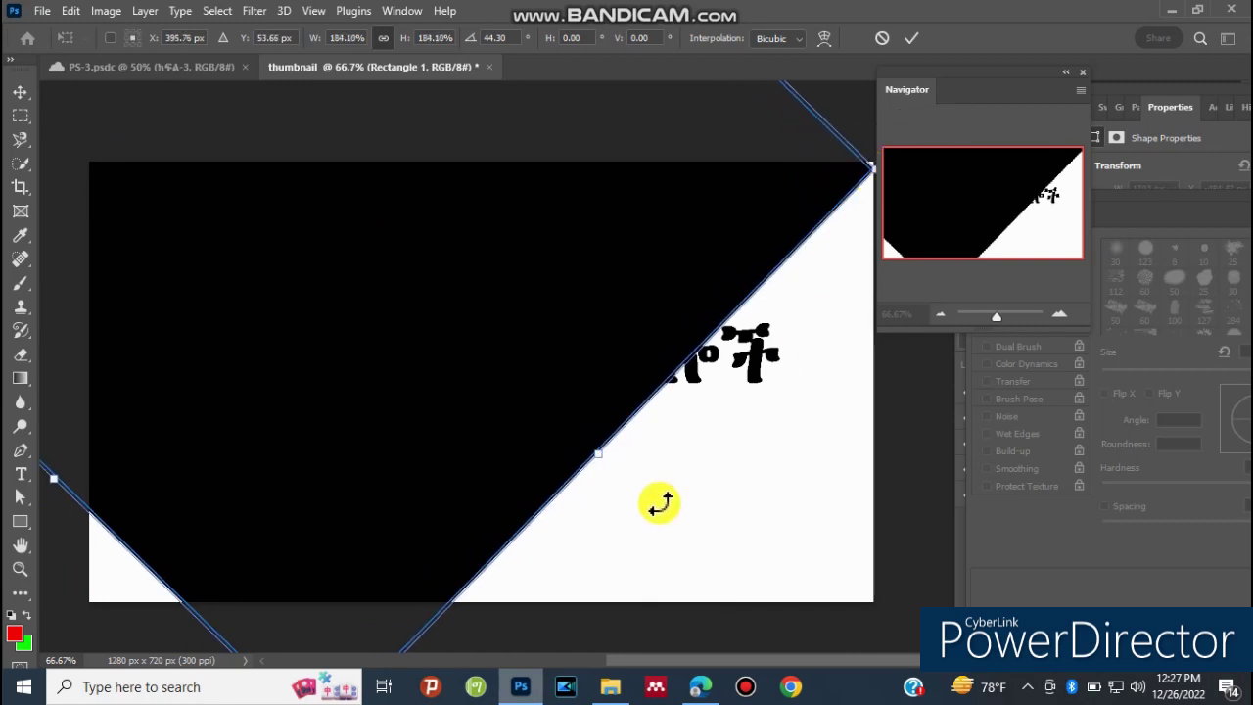
pyautogui.moveTo(618, 461)
pyautogui.mouseDown()
pyautogui.moveTo(604, 470)
pyautogui.moveTo(554, 446)
pyautogui.moveTo(651, 392)
pyautogui.mouseUp()
pyautogui.moveTo(714, 271)
pyautogui.mouseDown()
pyautogui.moveTo(680, 209)
pyautogui.moveTo(604, 219)
pyautogui.mouseUp()
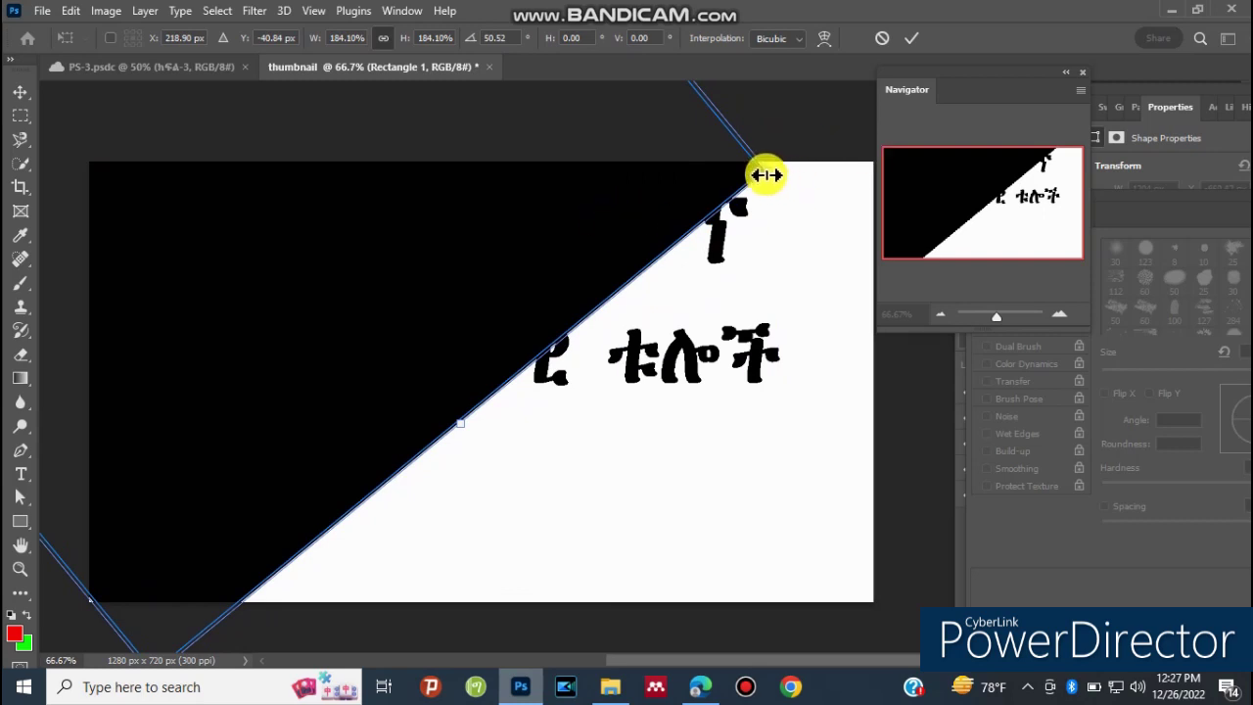
pyautogui.moveTo(770, 168)
pyautogui.mouseDown()
pyautogui.moveTo(864, 157)
pyautogui.moveTo(898, 134)
pyautogui.mouseUp()
pyautogui.moveTo(560, 462)
pyautogui.mouseDown()
pyautogui.moveTo(556, 428)
pyautogui.moveTo(543, 434)
pyautogui.mouseUp()
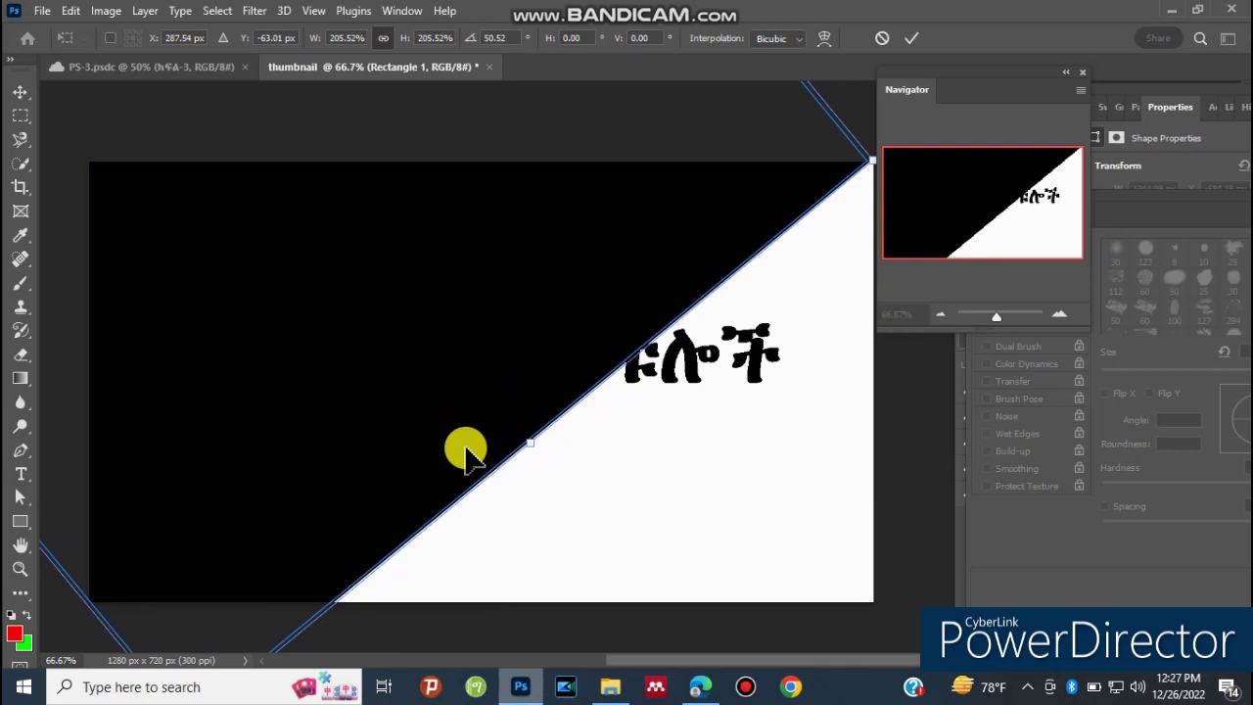
pyautogui.doubleClick(350, 358)
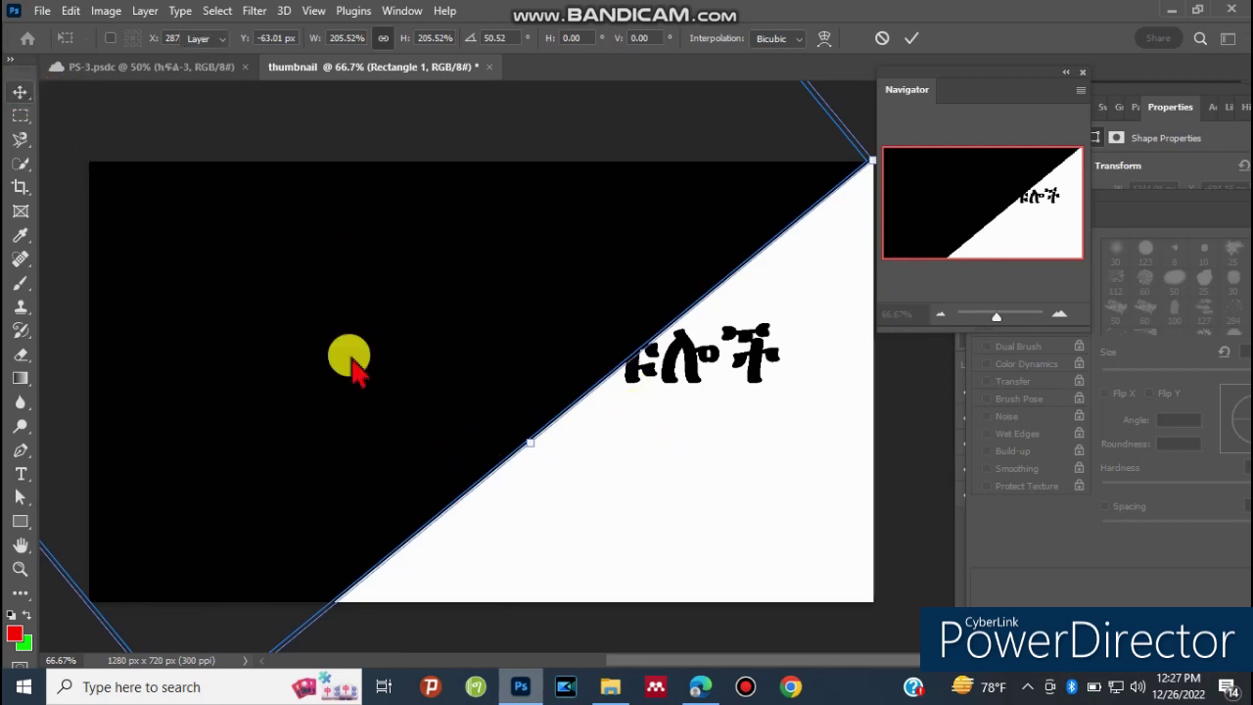
# Move Rectangle 1 below both Amharic title text layers in the Layers panel.
pyautogui.click(998, 538)
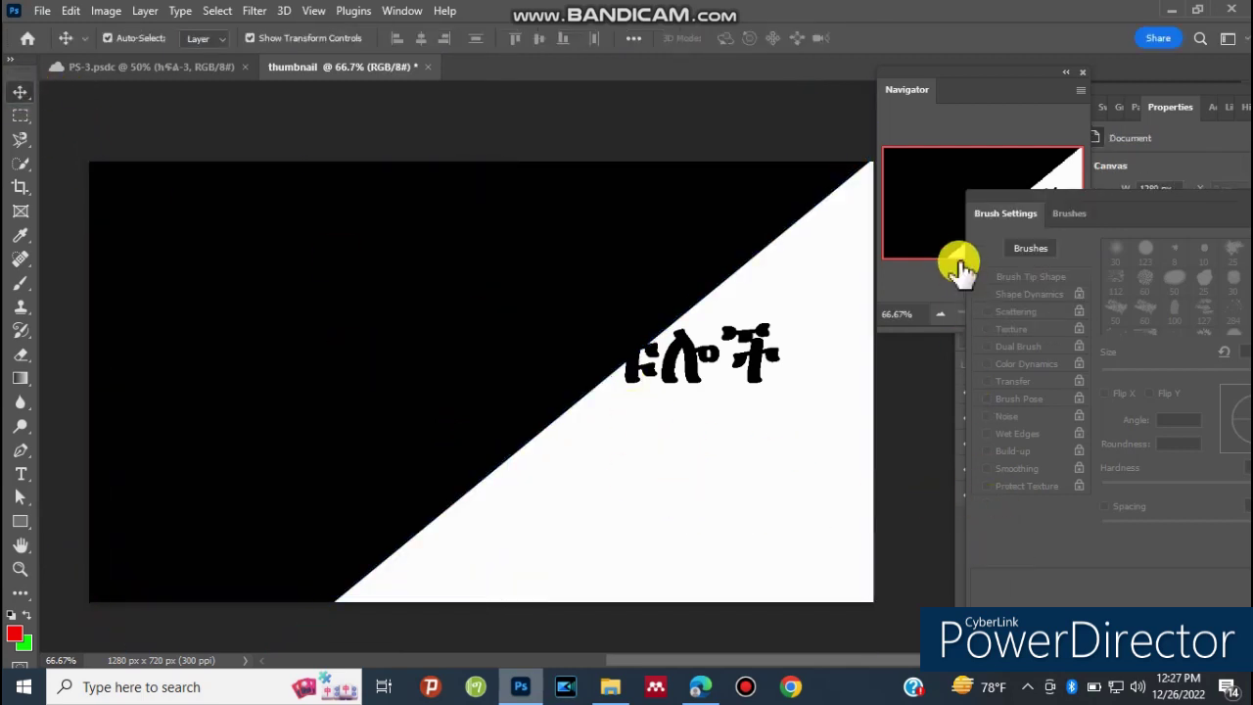
pyautogui.click(959, 372)
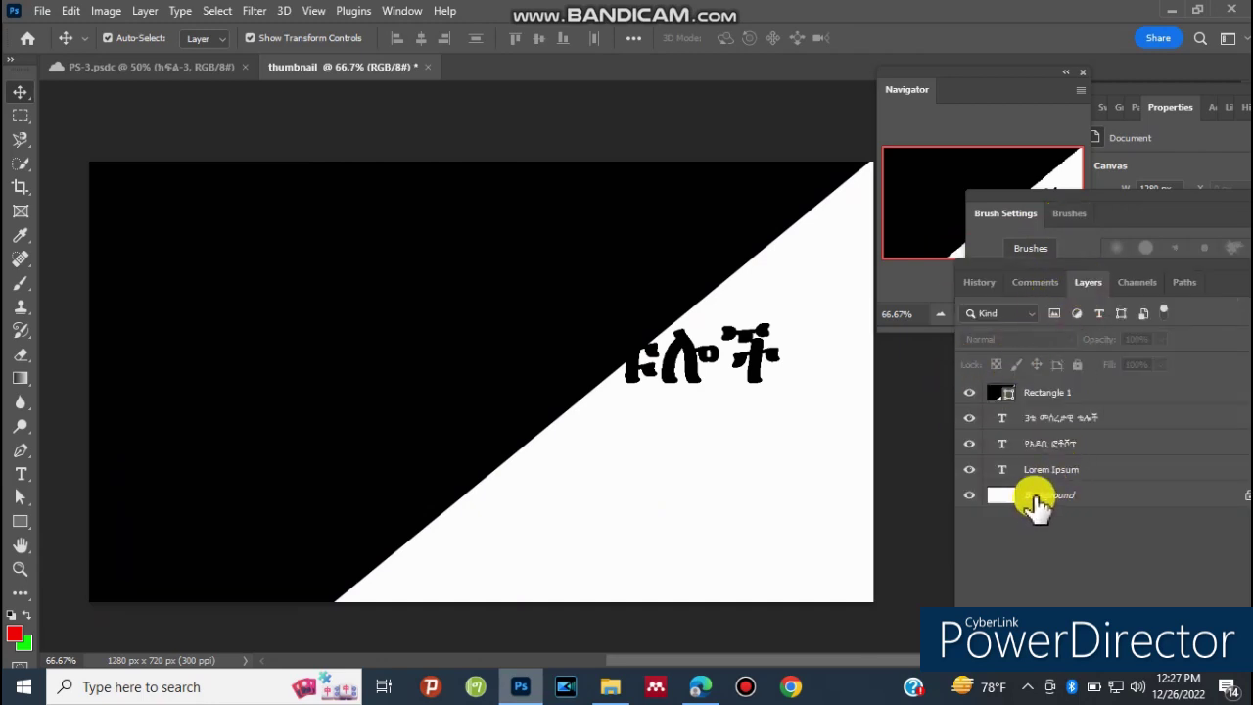
pyautogui.moveTo(1041, 410); pyautogui.dragTo(1046, 468)
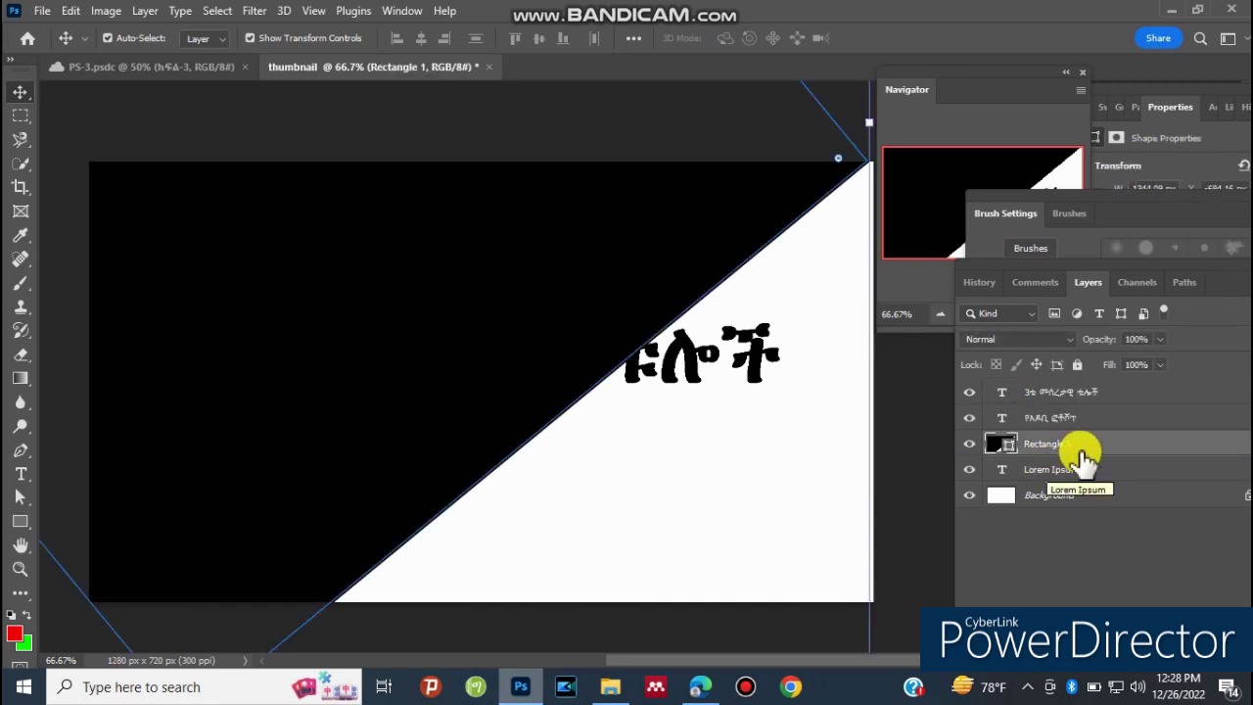
pyautogui.click(1060, 418)
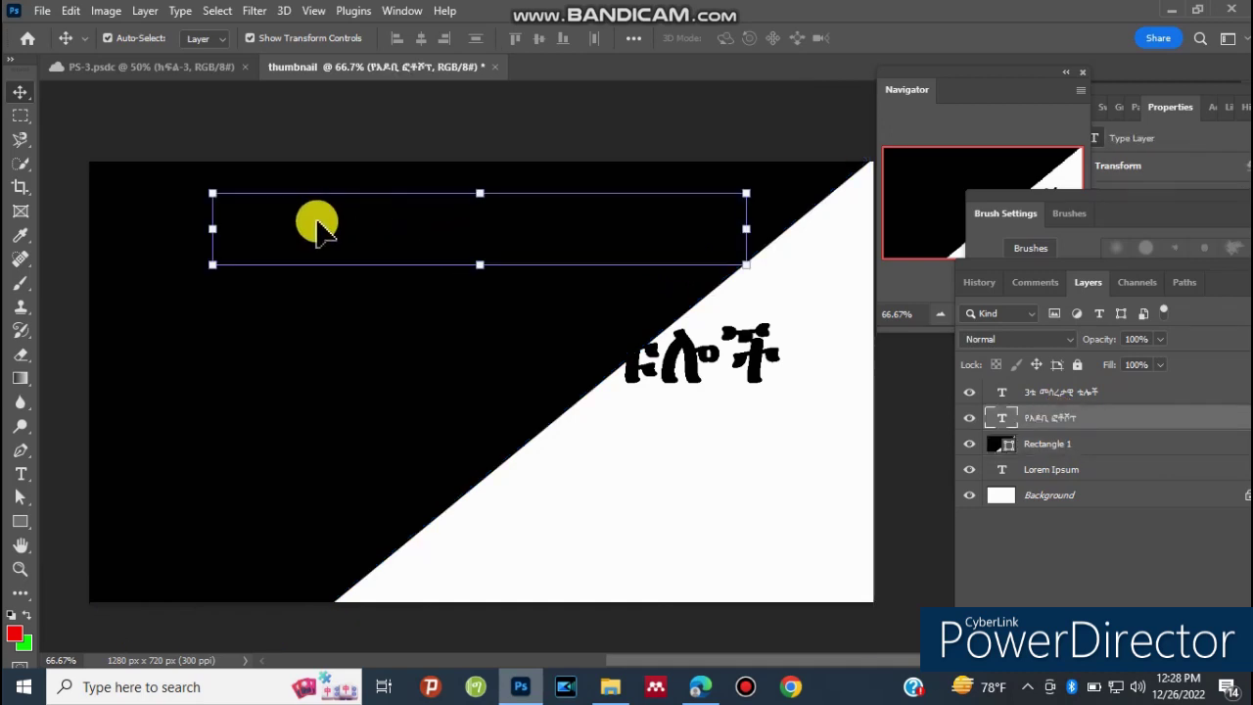
# Recolour the title 'የአዶቢ ፎቶሾፕ' near-white, then begin editing the second text line.
pyautogui.doubleClick(316, 226)
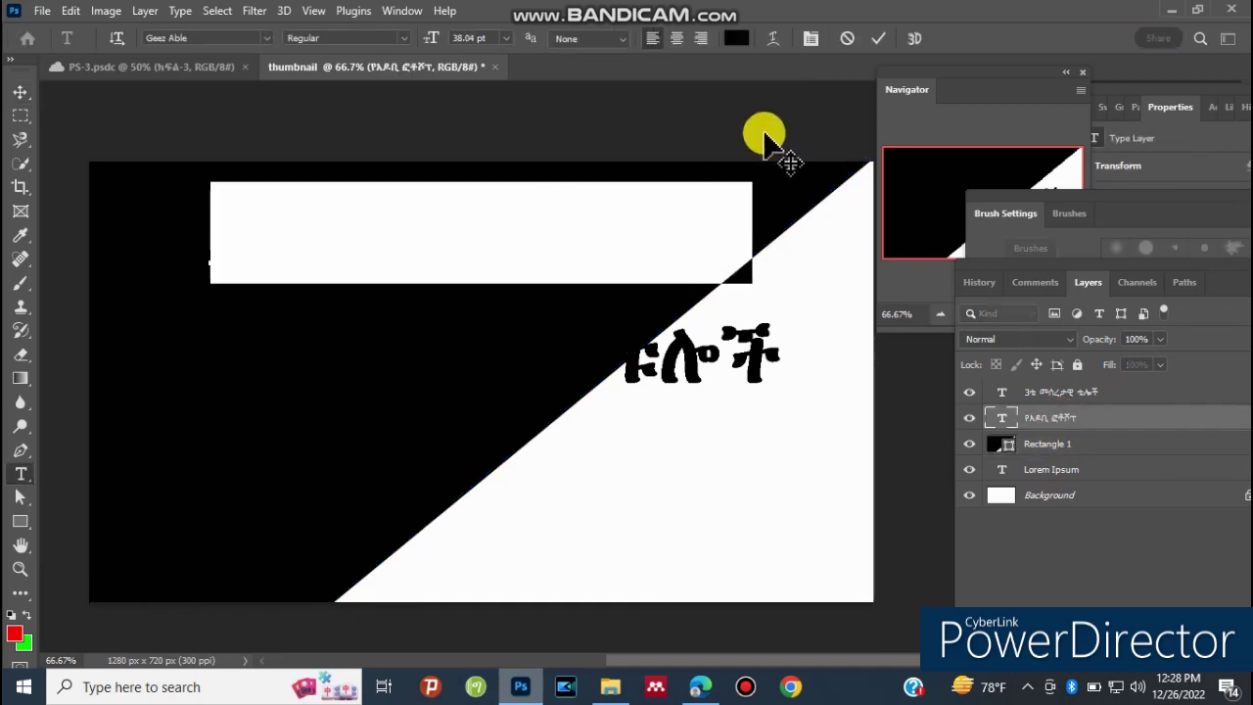
pyautogui.click(734, 38)
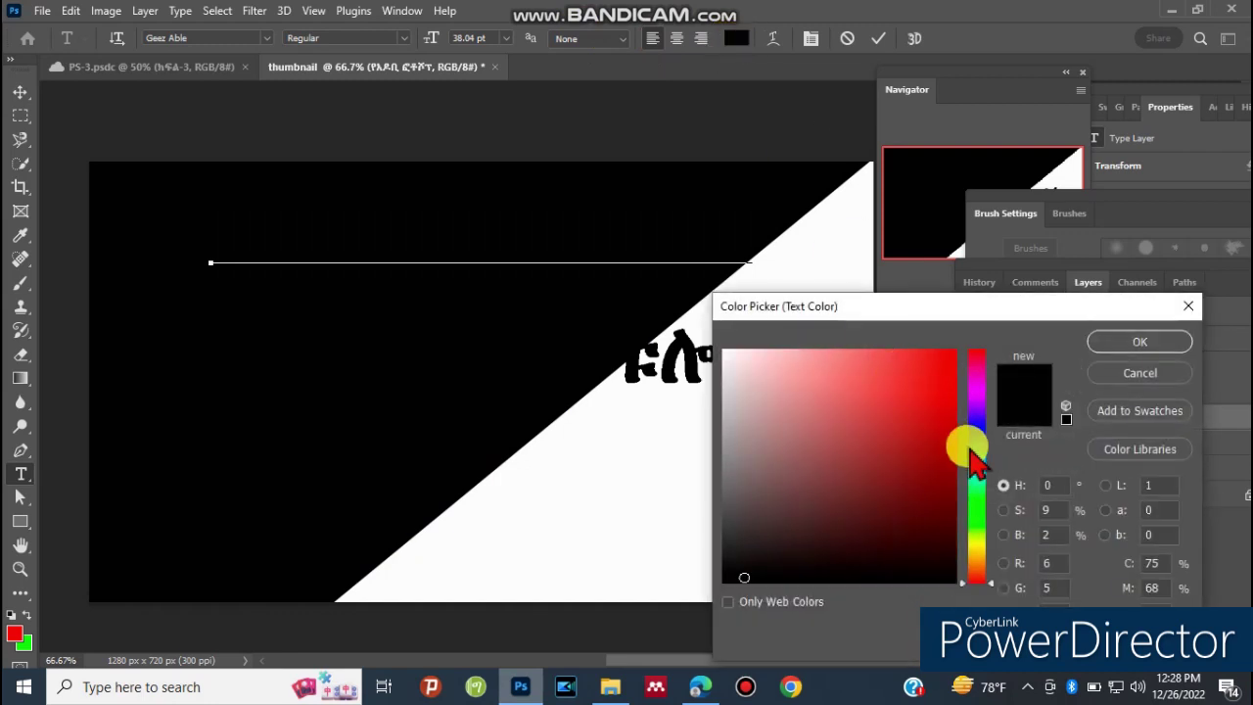
pyautogui.click(727, 361)
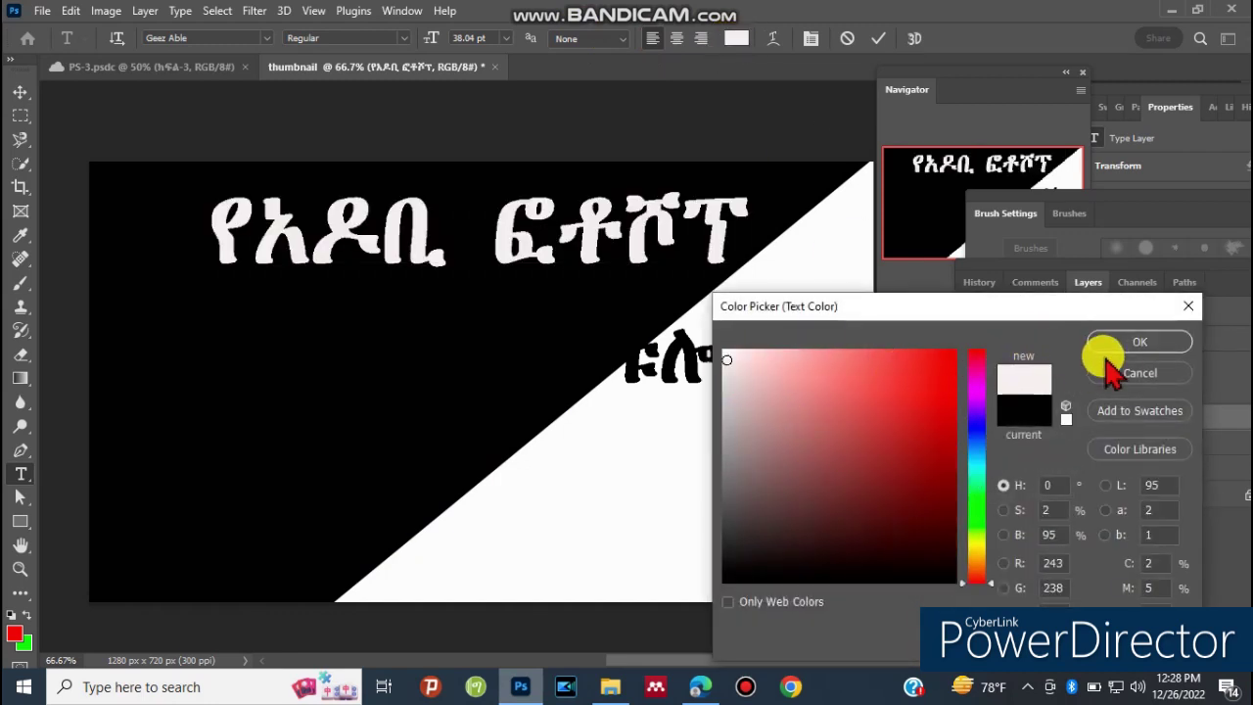
pyautogui.click(1143, 342)
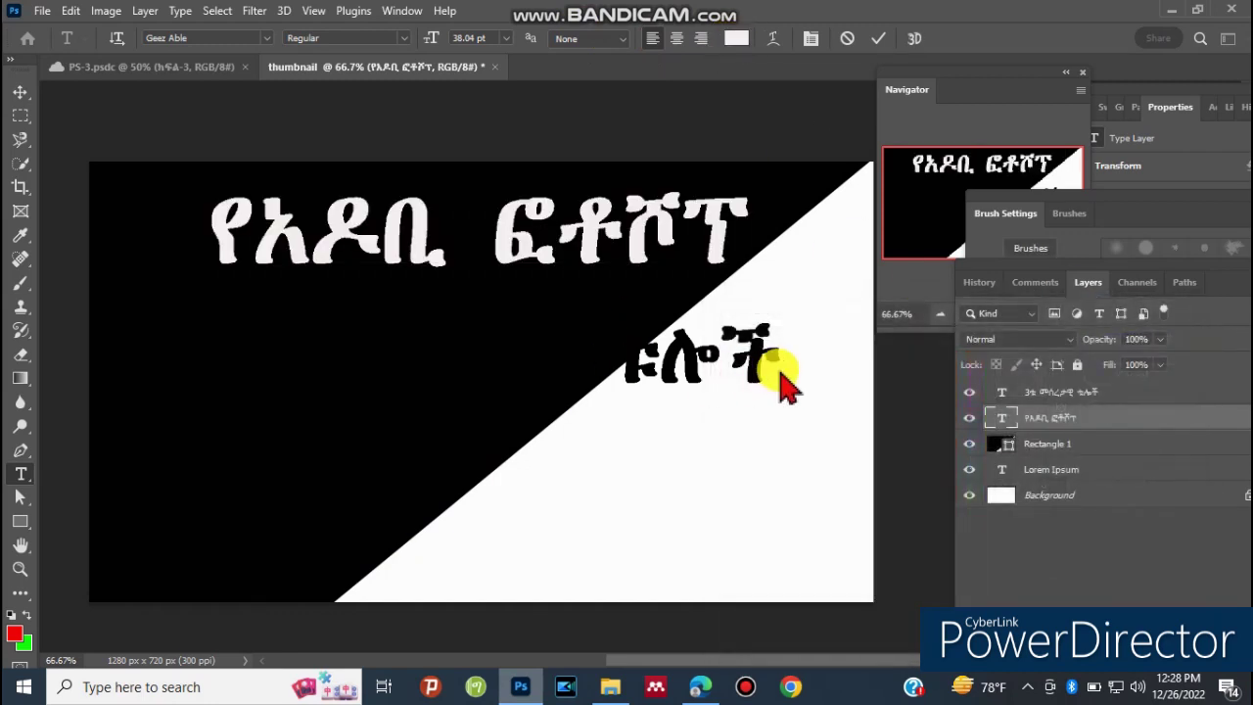
pyautogui.hotkey('ctrl', 'Return')
pyautogui.press('v')
pyautogui.click(1049, 443)
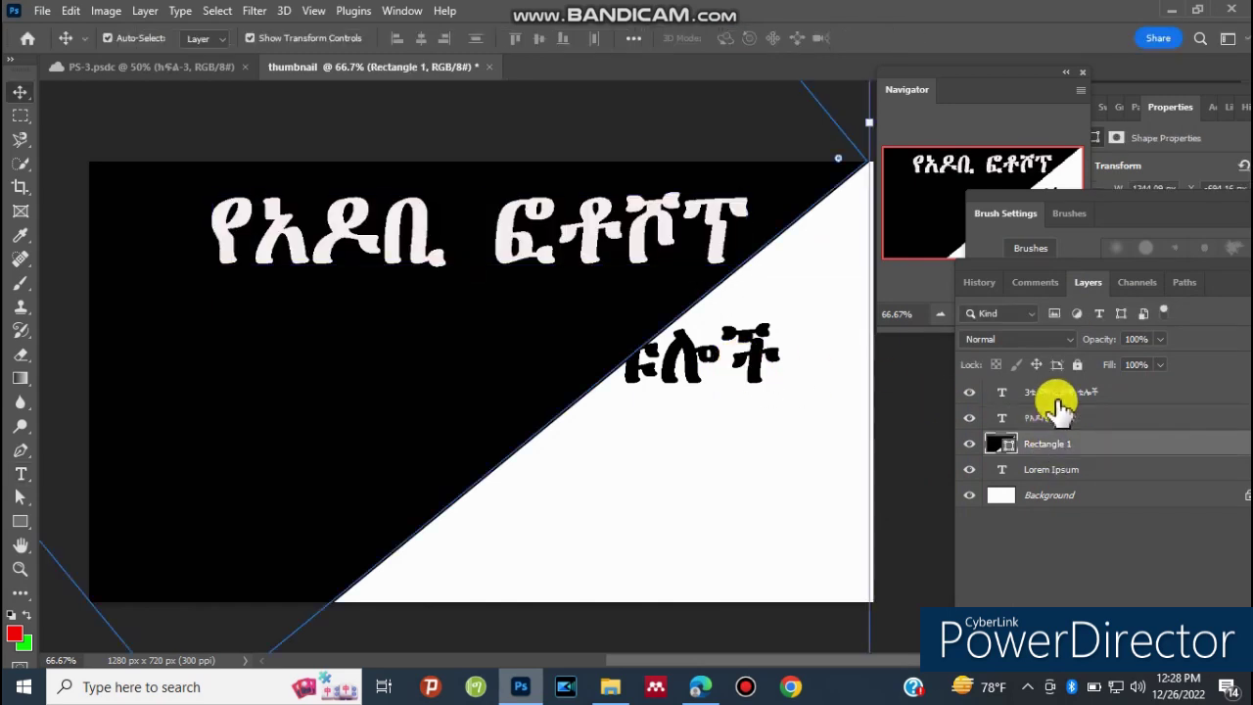
pyautogui.click(1074, 394)
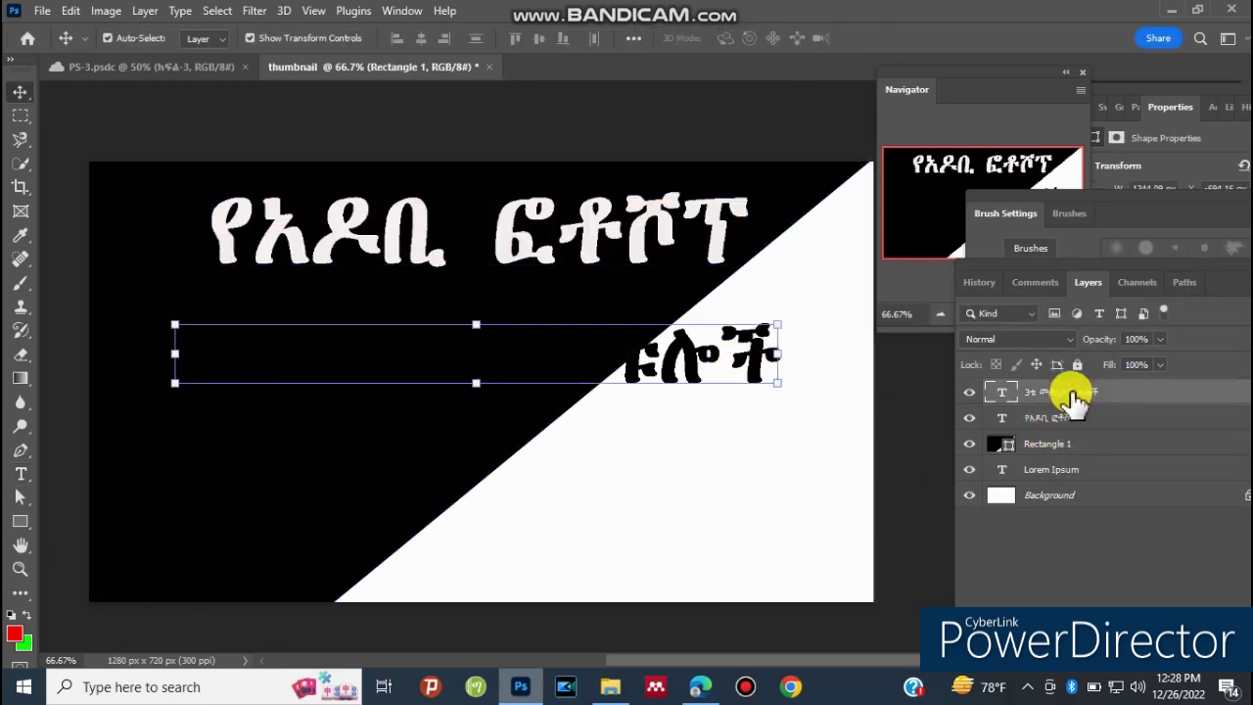
pyautogui.doubleClick(690, 364)
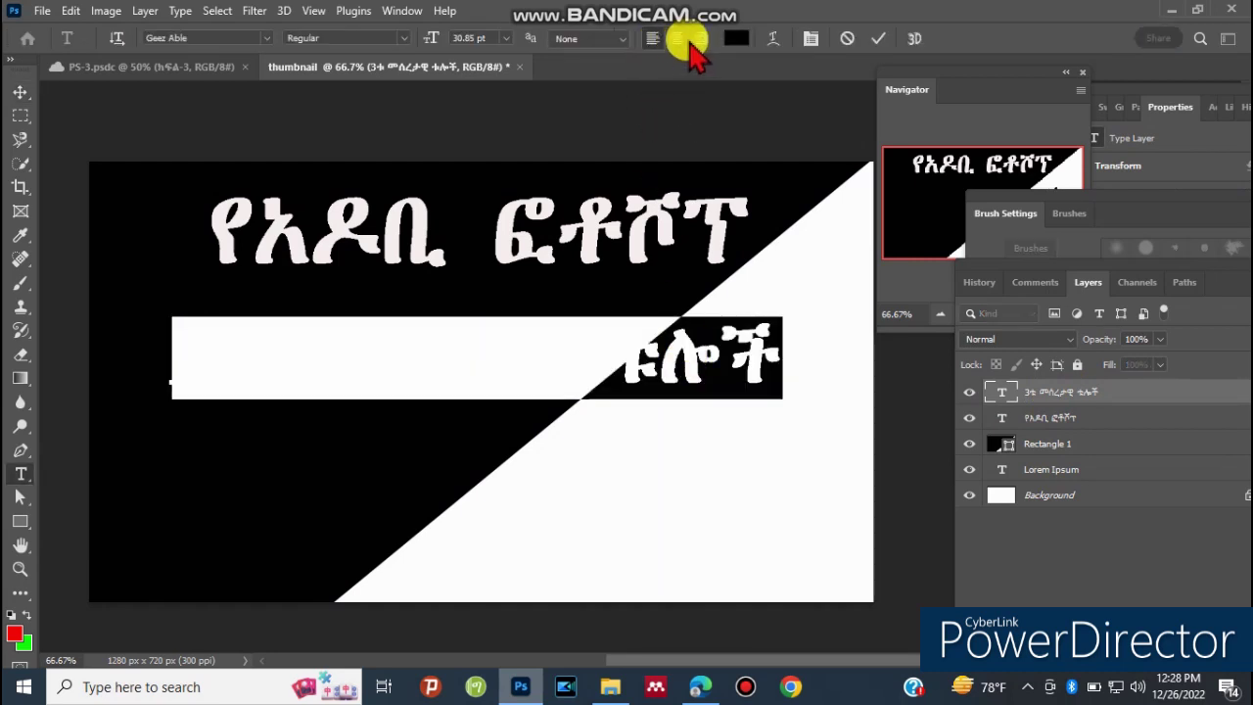
pyautogui.click(734, 38)
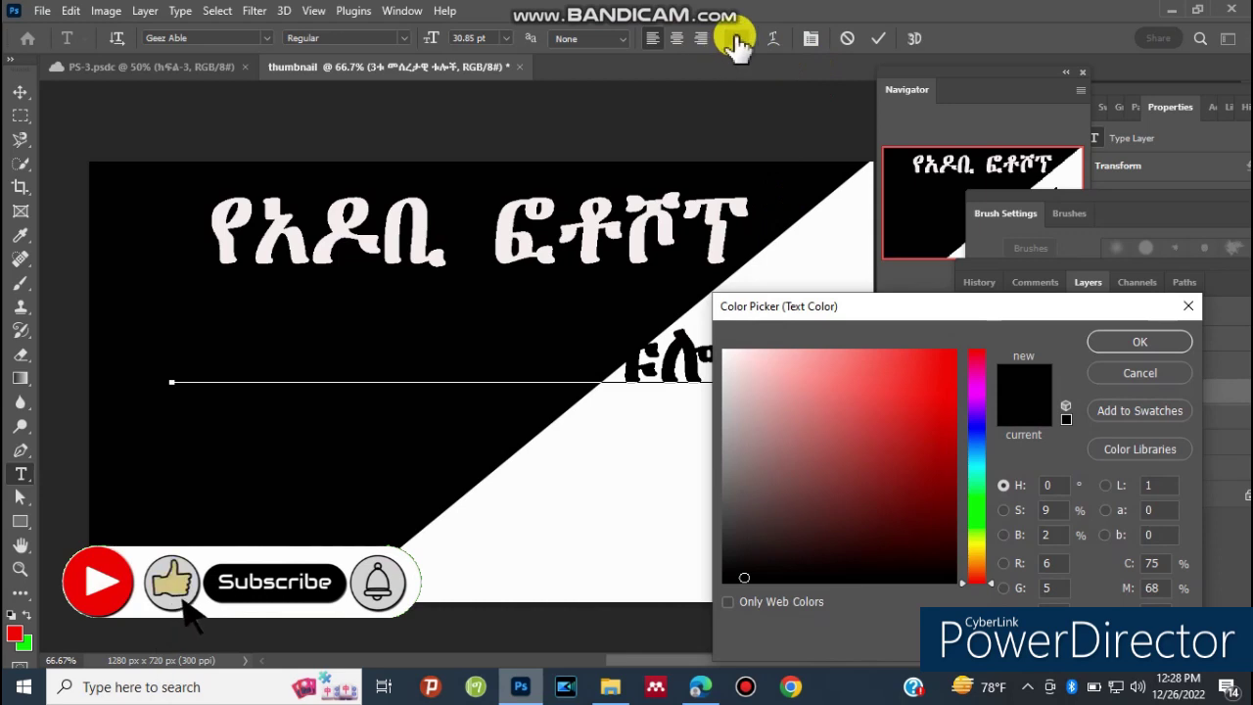
pyautogui.click(939, 362)
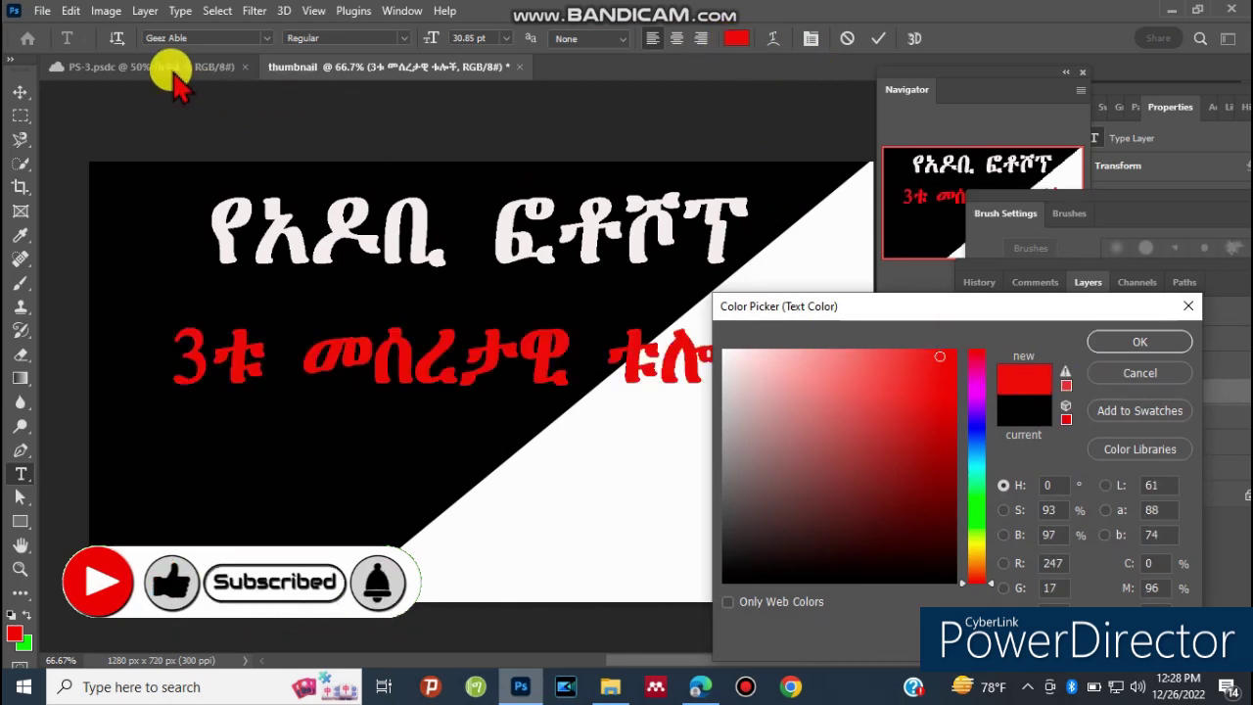
pyautogui.click(1137, 342)
pyautogui.click(158, 70)
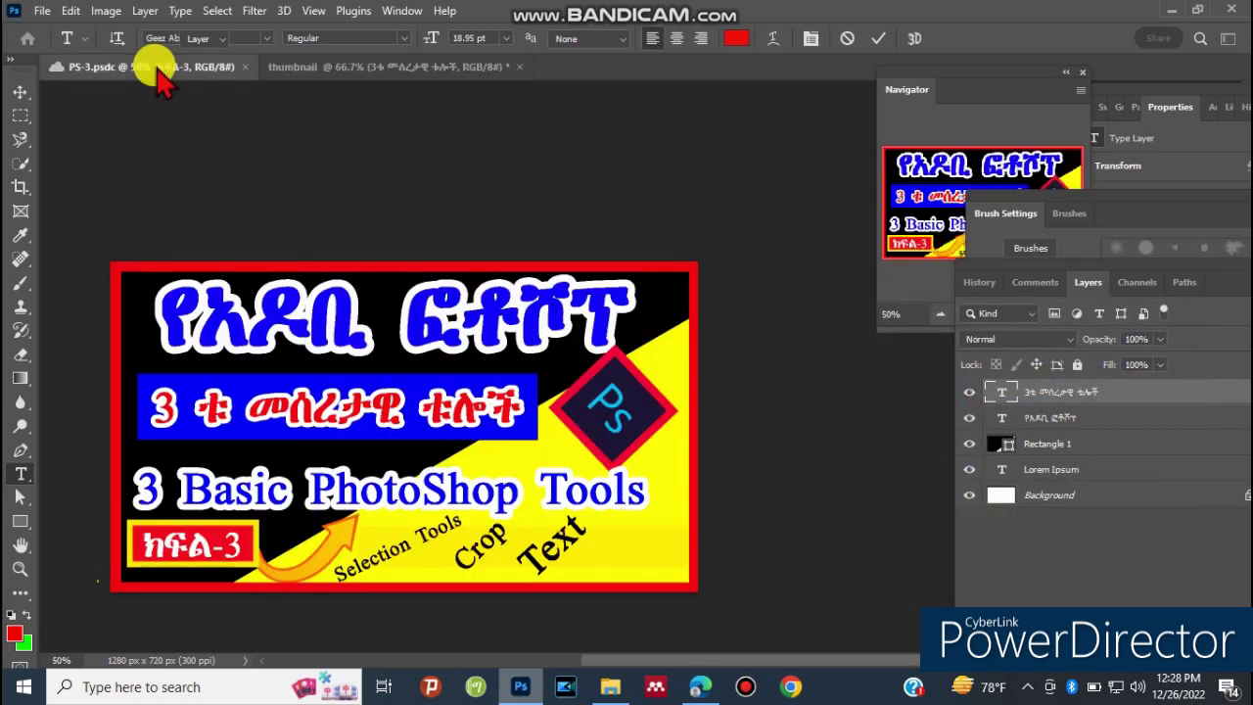
pyautogui.press('v')
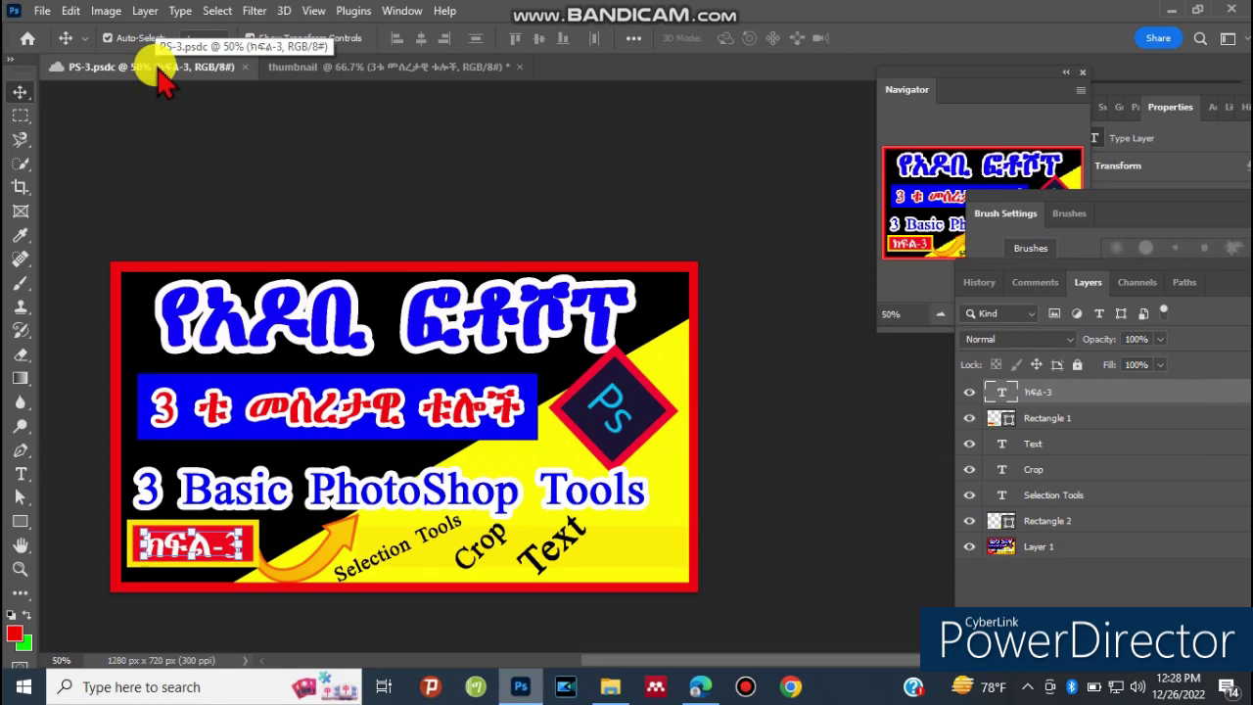
pyautogui.click(361, 76)
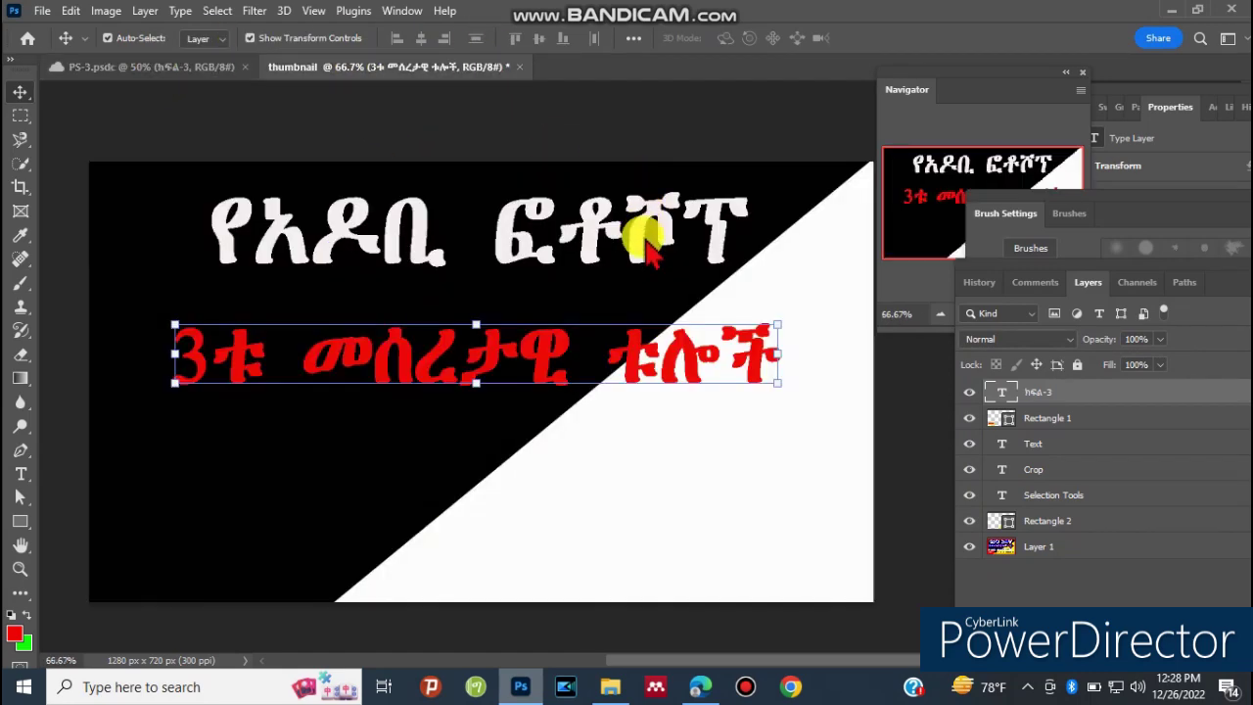
# Select the whole title line and change its colour to blue.
pyautogui.click(627, 235)
pyautogui.doubleClick(628, 235)
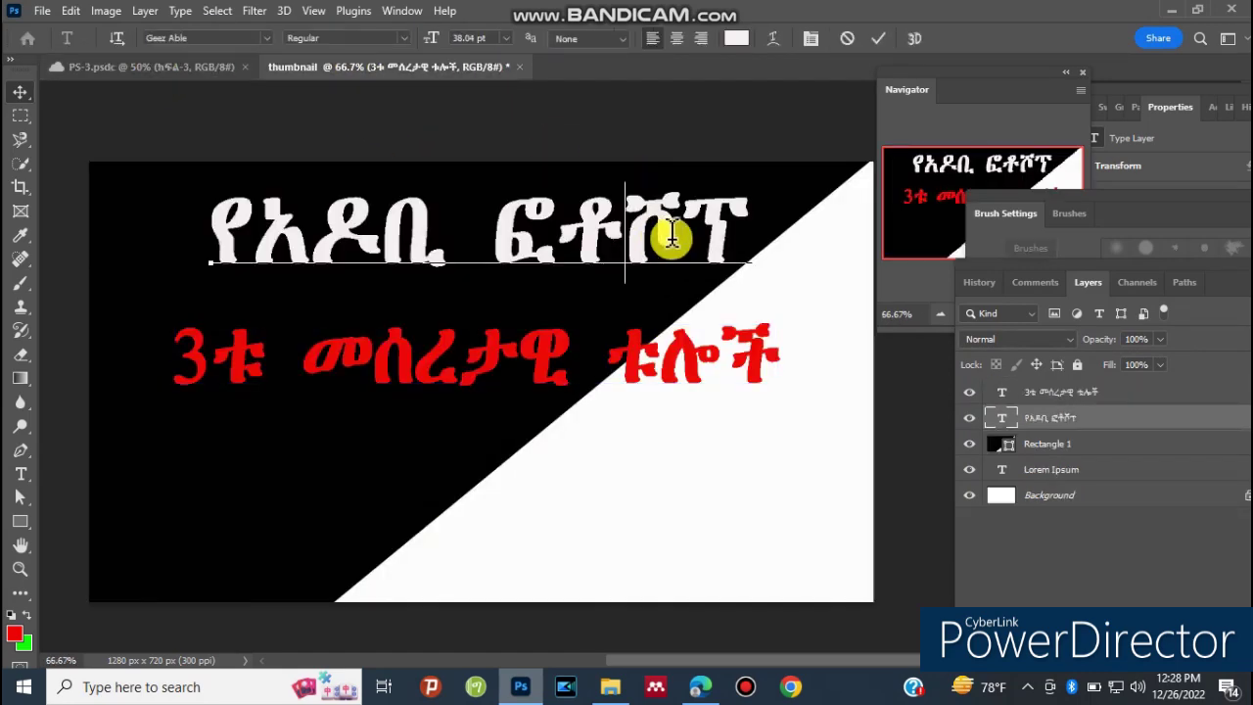
pyautogui.doubleClick(559, 229)
pyautogui.tripleClick(627, 235)
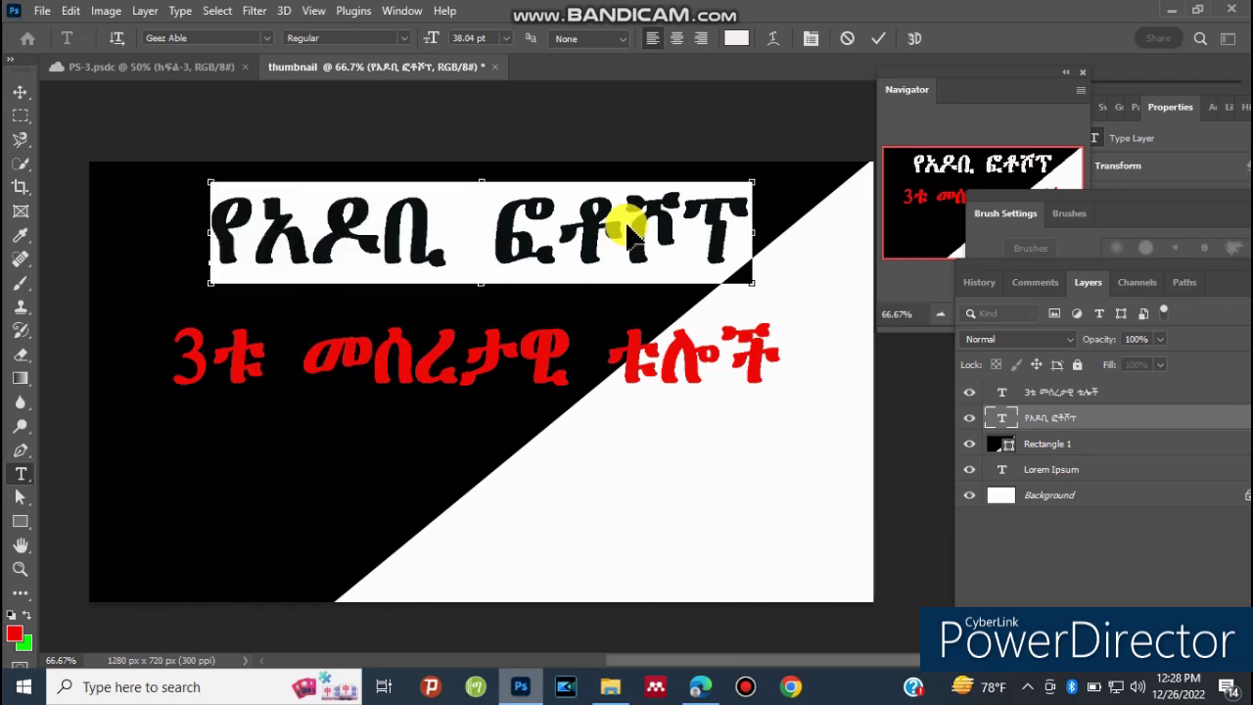
pyautogui.click(736, 38)
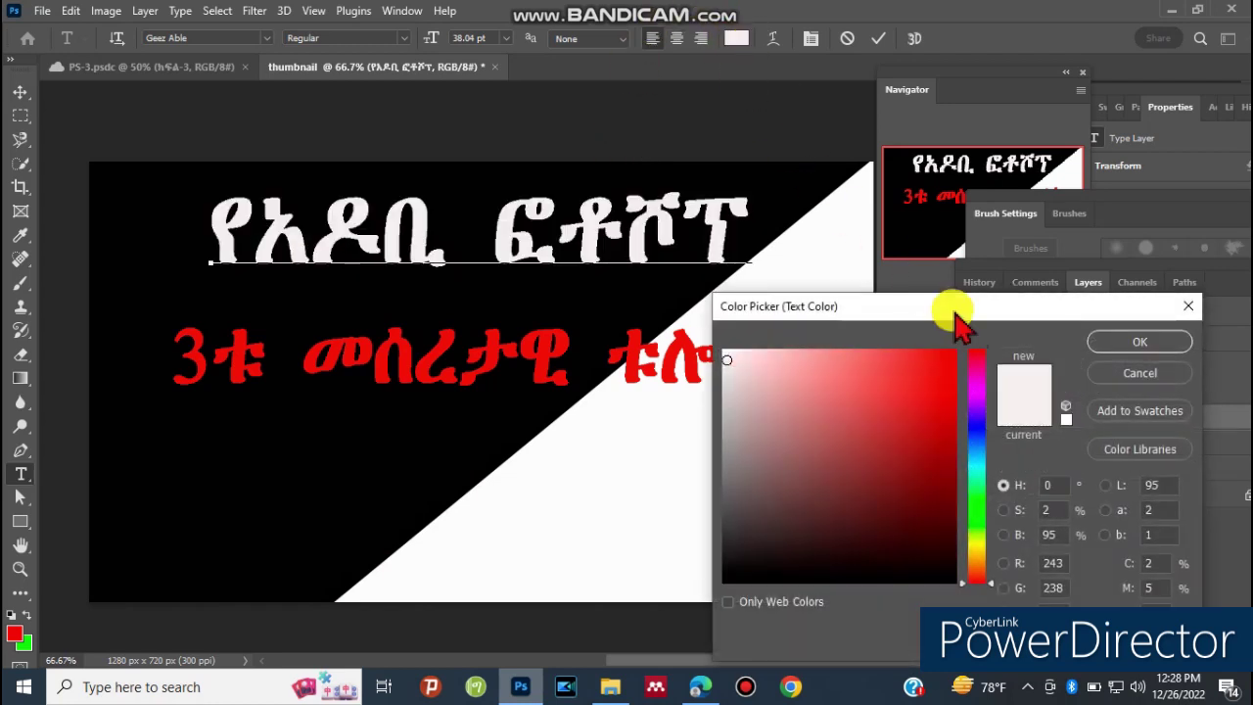
pyautogui.moveTo(989, 441); pyautogui.dragTo(979, 428)
pyautogui.click(948, 368)
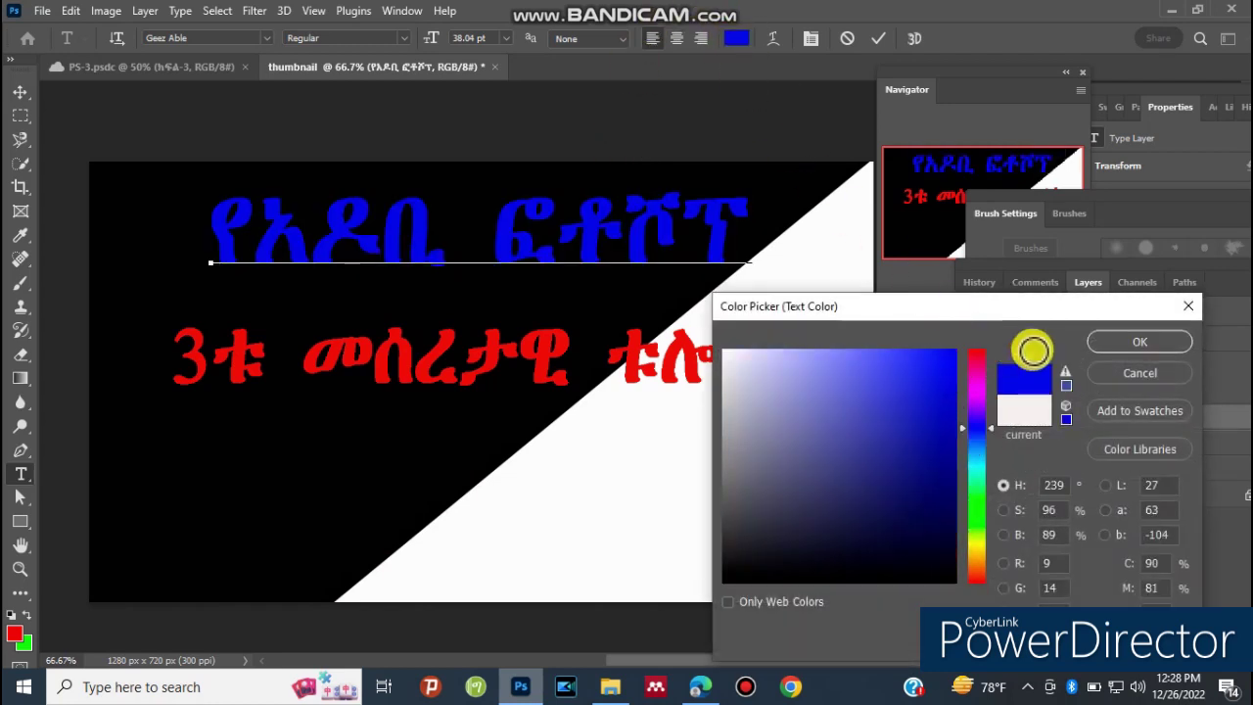
pyautogui.click(1142, 343)
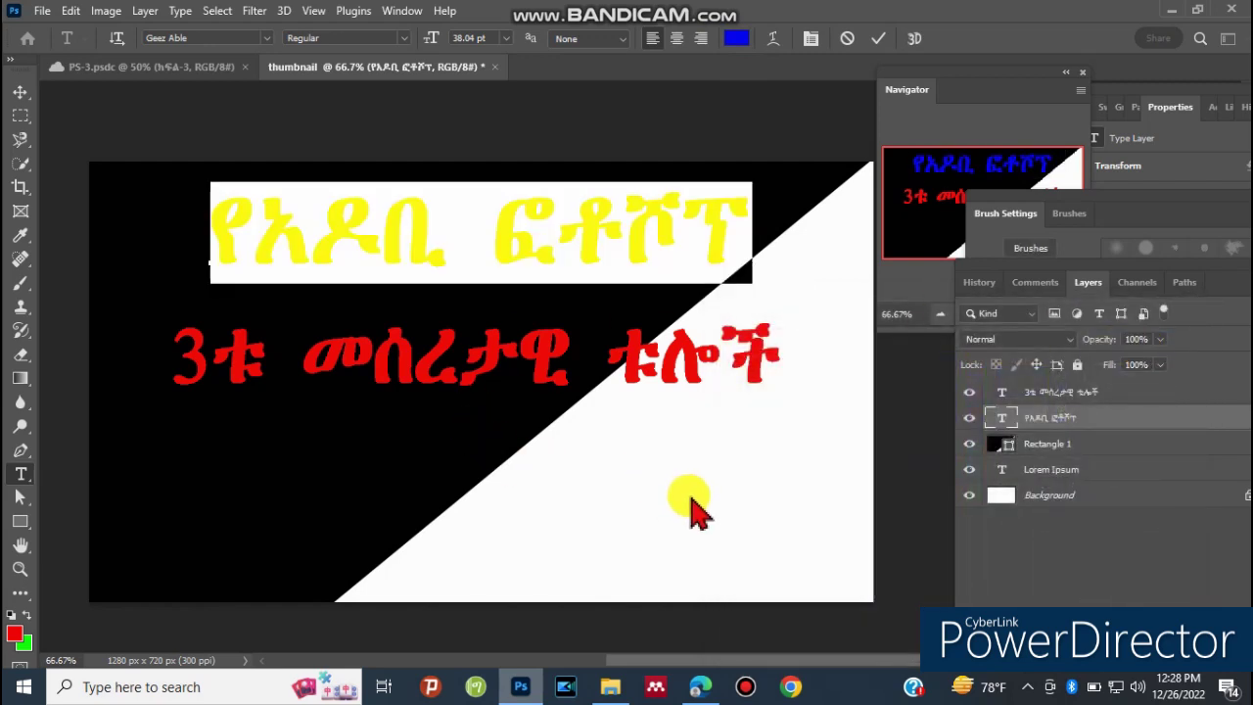
# Shrink the red subtitle to about 74% and place it below the title on the left.
pyautogui.press('v')
pyautogui.click(512, 378)
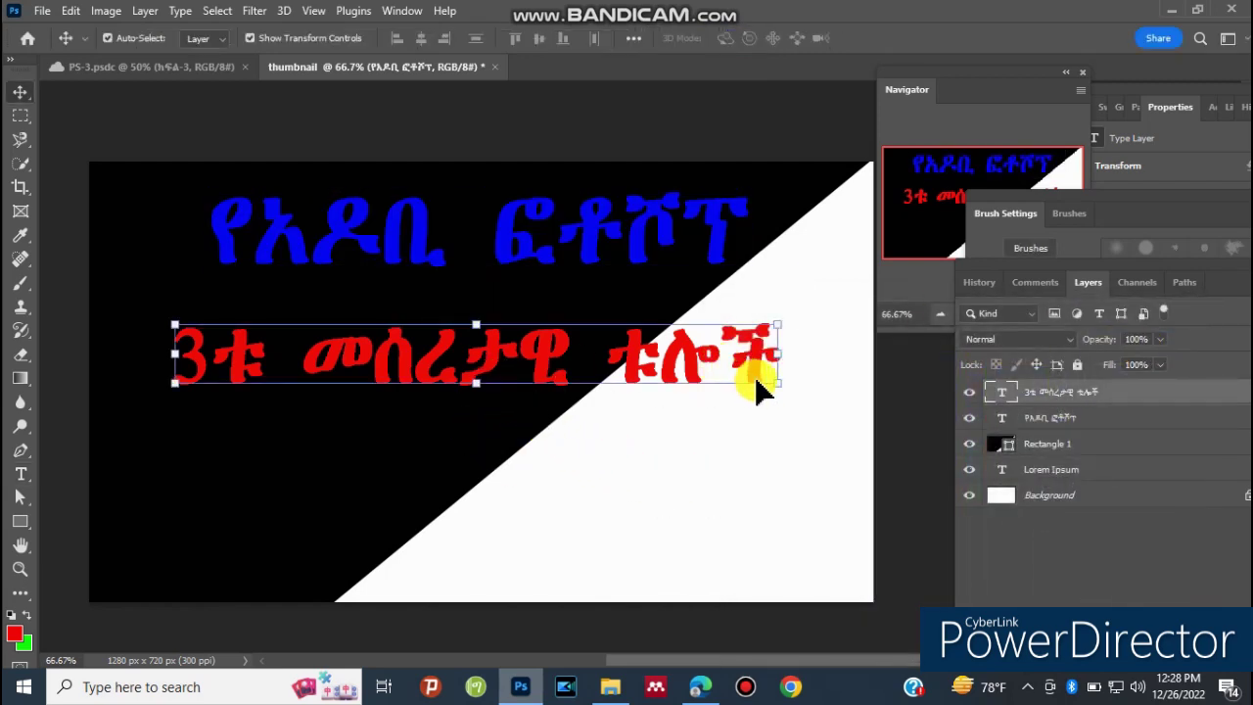
pyautogui.moveTo(777, 381); pyautogui.dragTo(503, 358)
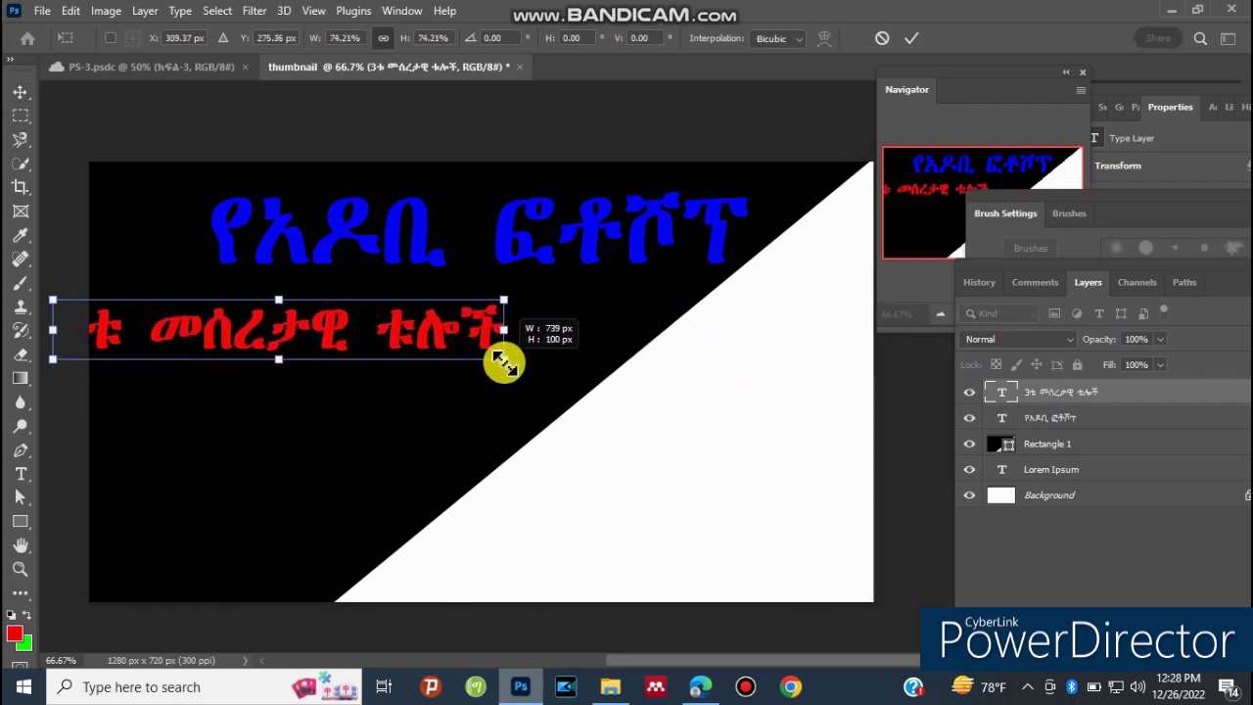
pyautogui.moveTo(399, 338); pyautogui.dragTo(506, 332)
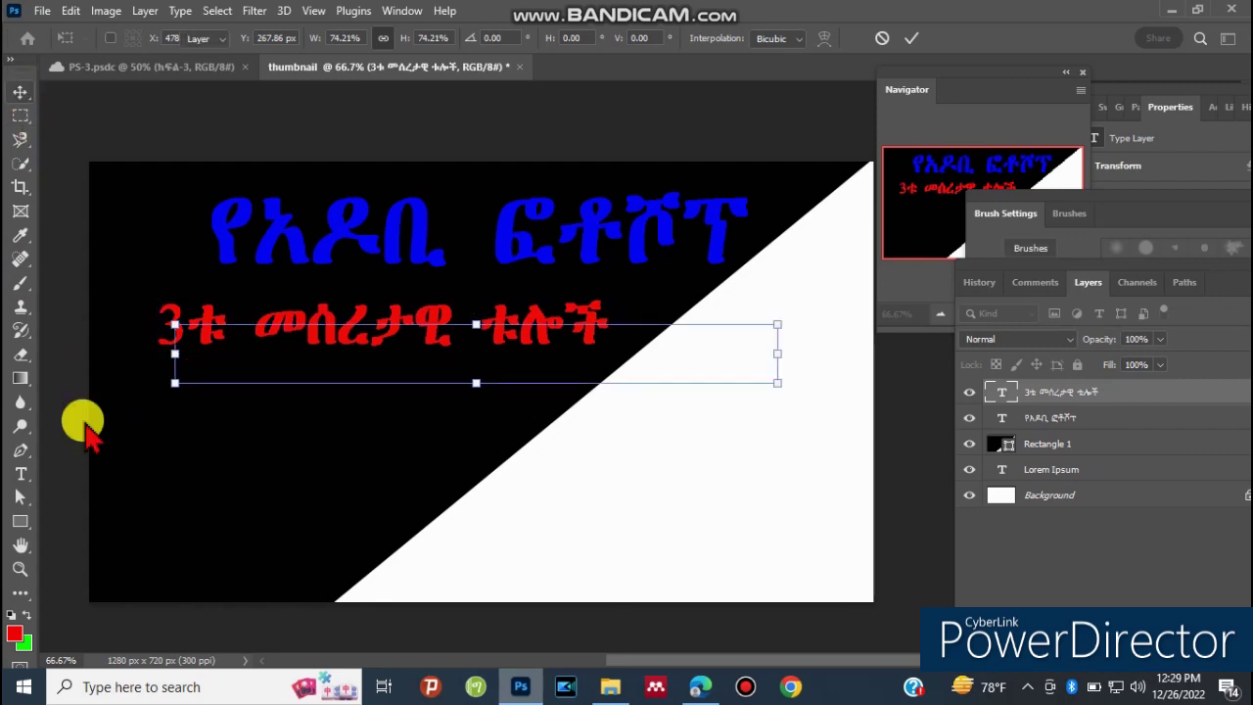
pyautogui.press('Return')
pyautogui.click(21, 521)
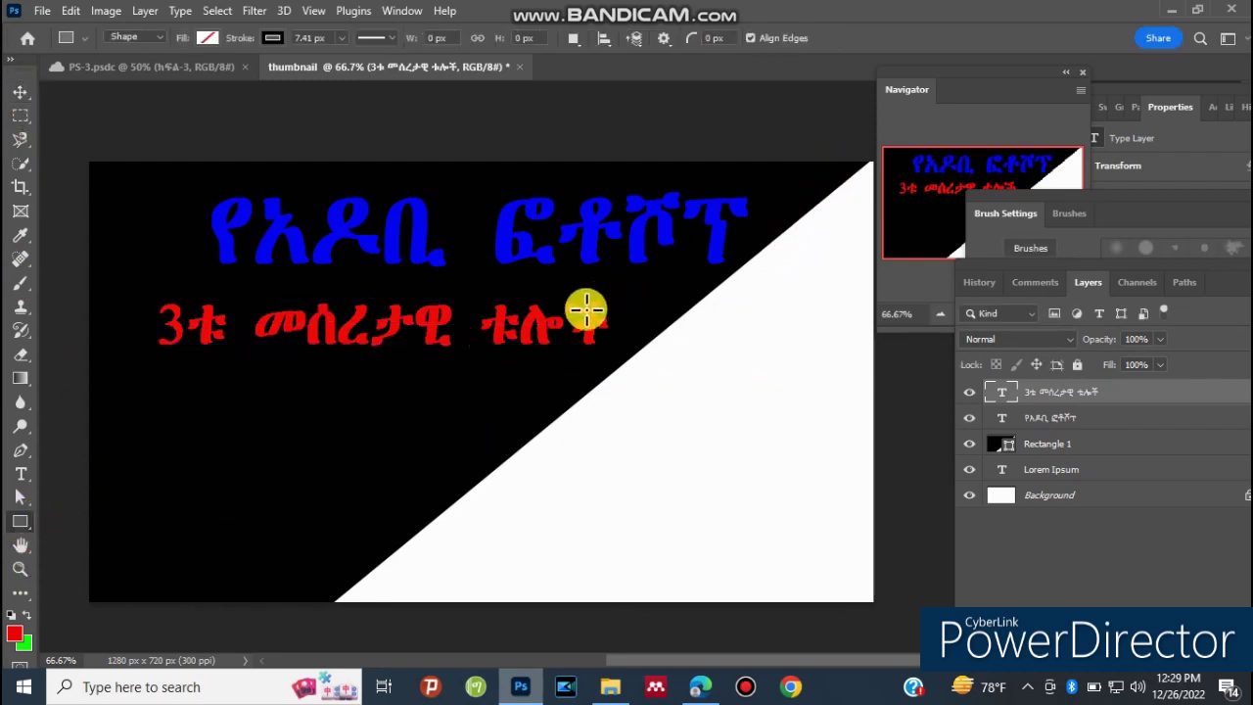
# Draw a yellow-filled rectangle, then rotate and stretch it along the diagonal.
pyautogui.moveTo(396, 288)
pyautogui.mouseDown()
pyautogui.moveTo(788, 582)
pyautogui.moveTo(852, 581)
pyautogui.mouseUp()
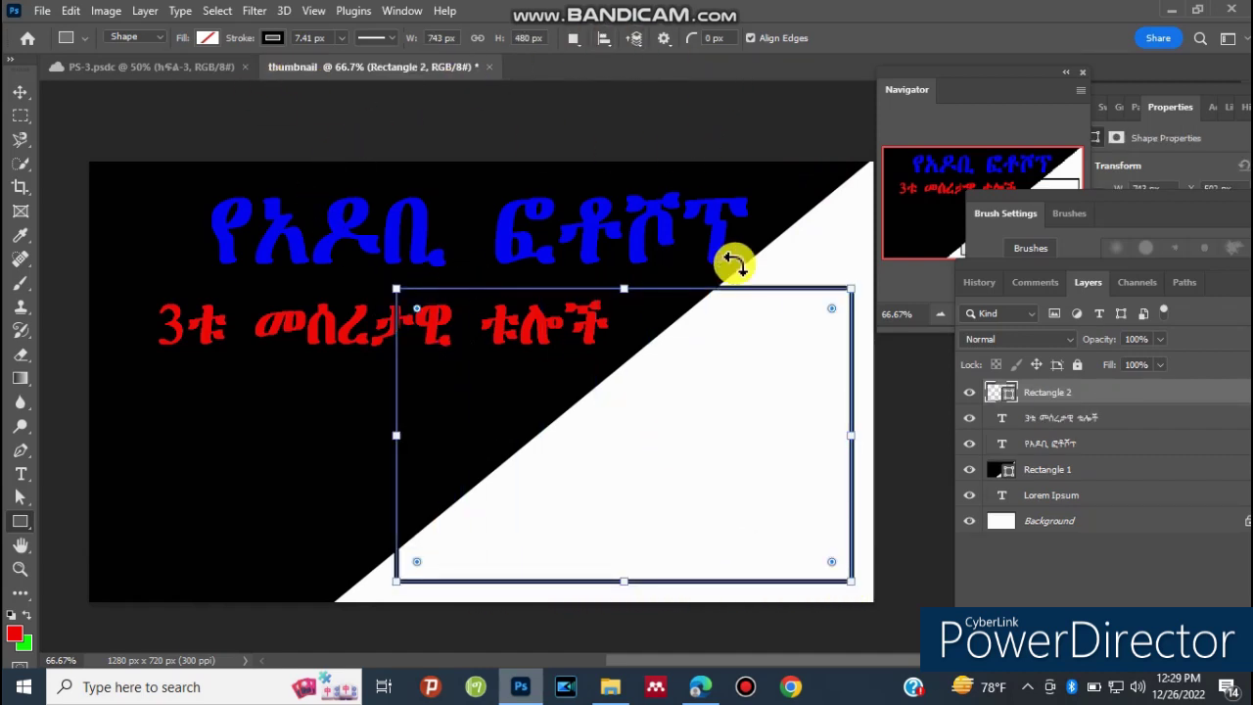
pyautogui.click(208, 39)
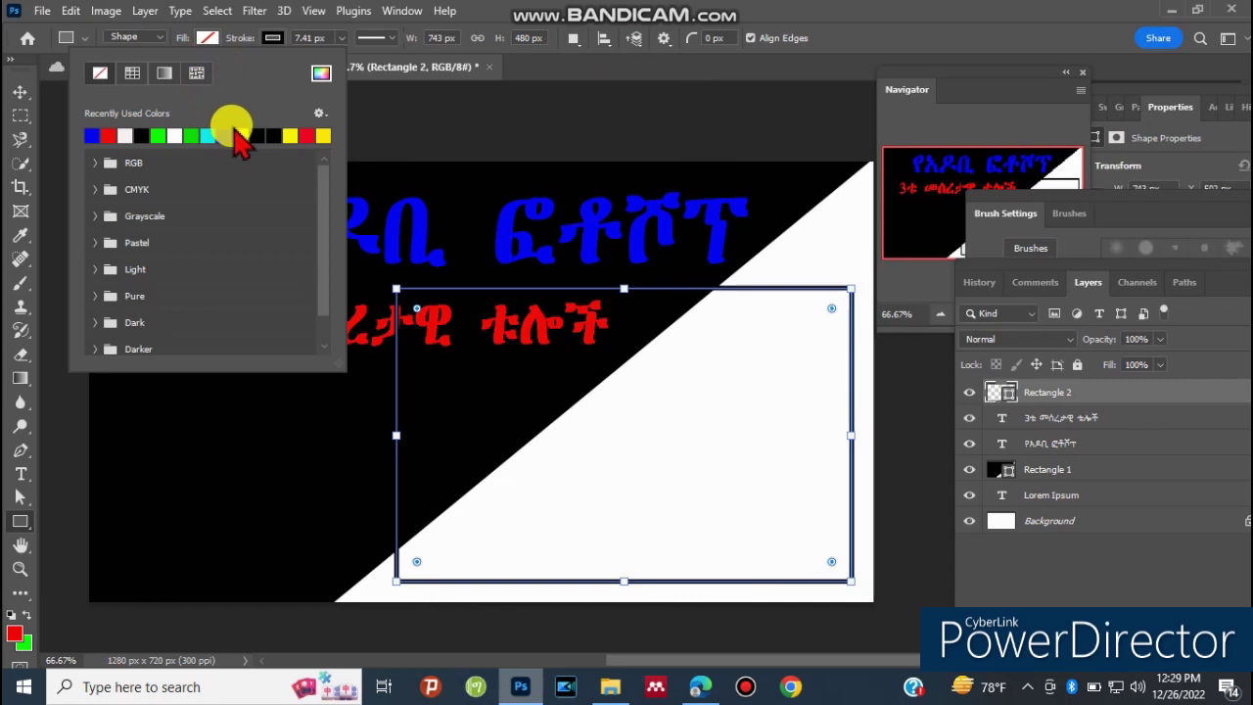
pyautogui.click(239, 136)
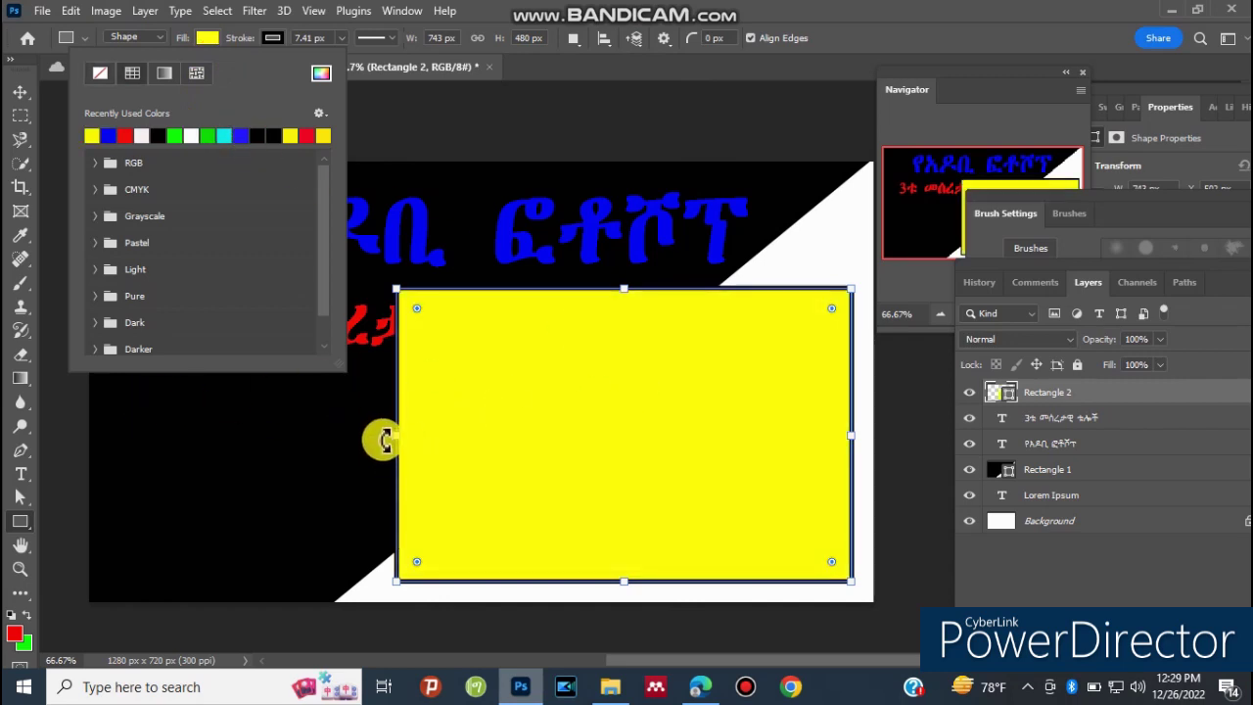
pyautogui.click(384, 438)
pyautogui.moveTo(384, 437)
pyautogui.mouseDown()
pyautogui.moveTo(372, 592)
pyautogui.moveTo(385, 621)
pyautogui.mouseUp()
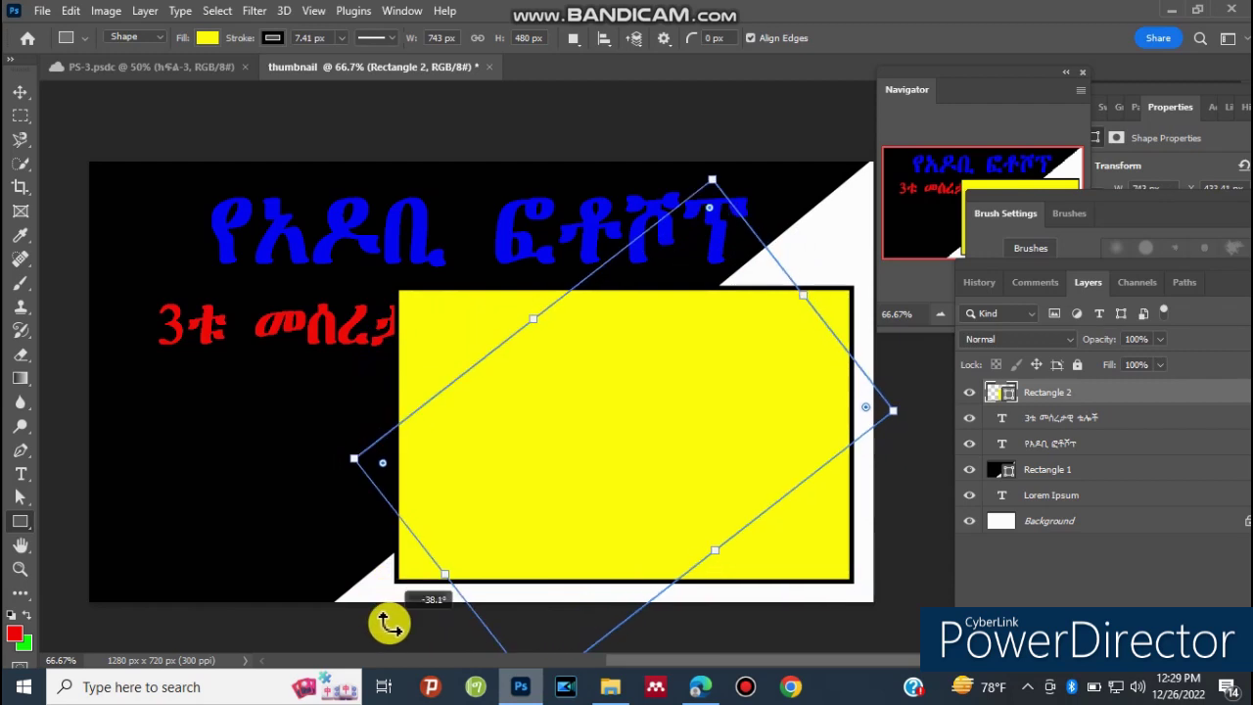
pyautogui.moveTo(825, 277); pyautogui.dragTo(945, 184)
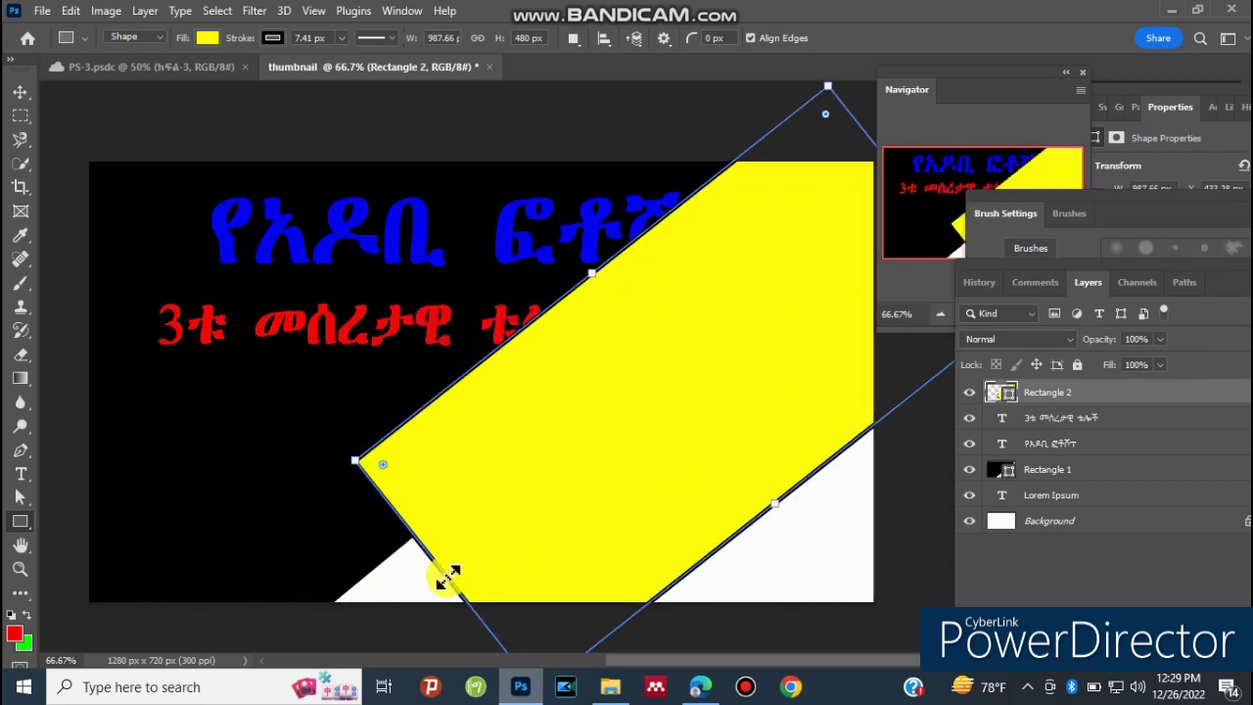
pyautogui.moveTo(447, 577); pyautogui.dragTo(346, 615)
pyautogui.moveTo(601, 454); pyautogui.dragTo(643, 570)
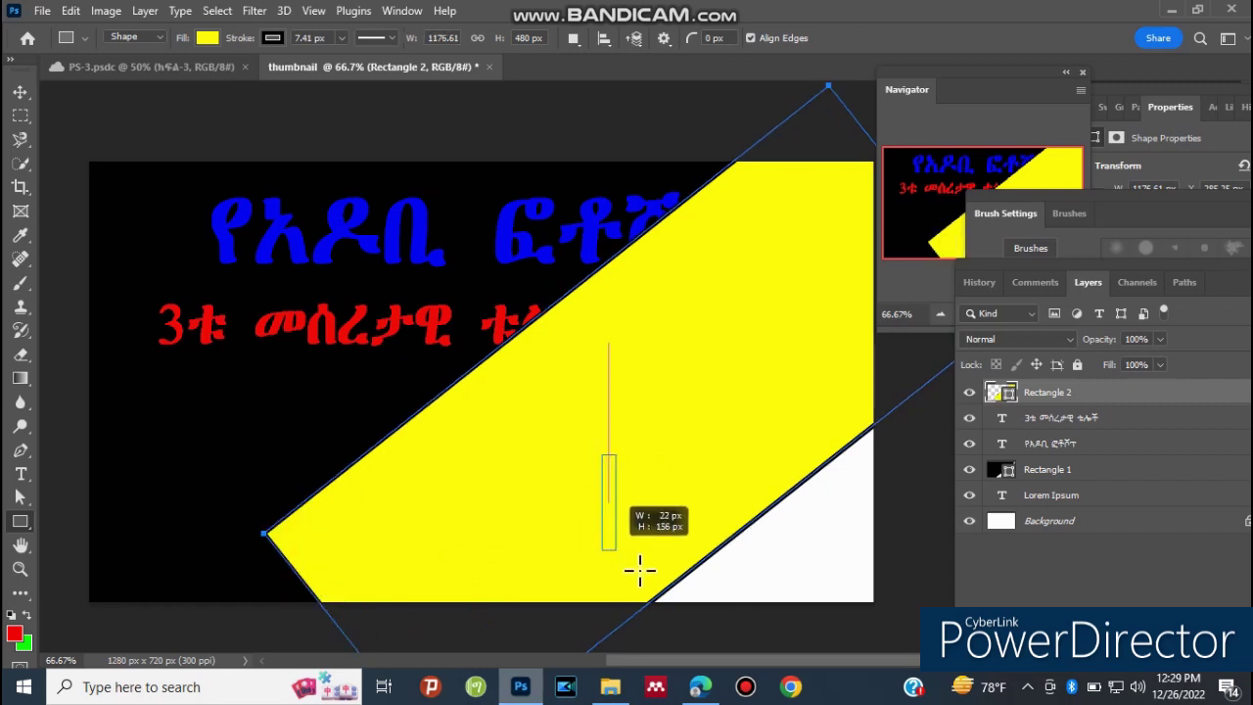
pyautogui.hotkey('ctrl', 'z')
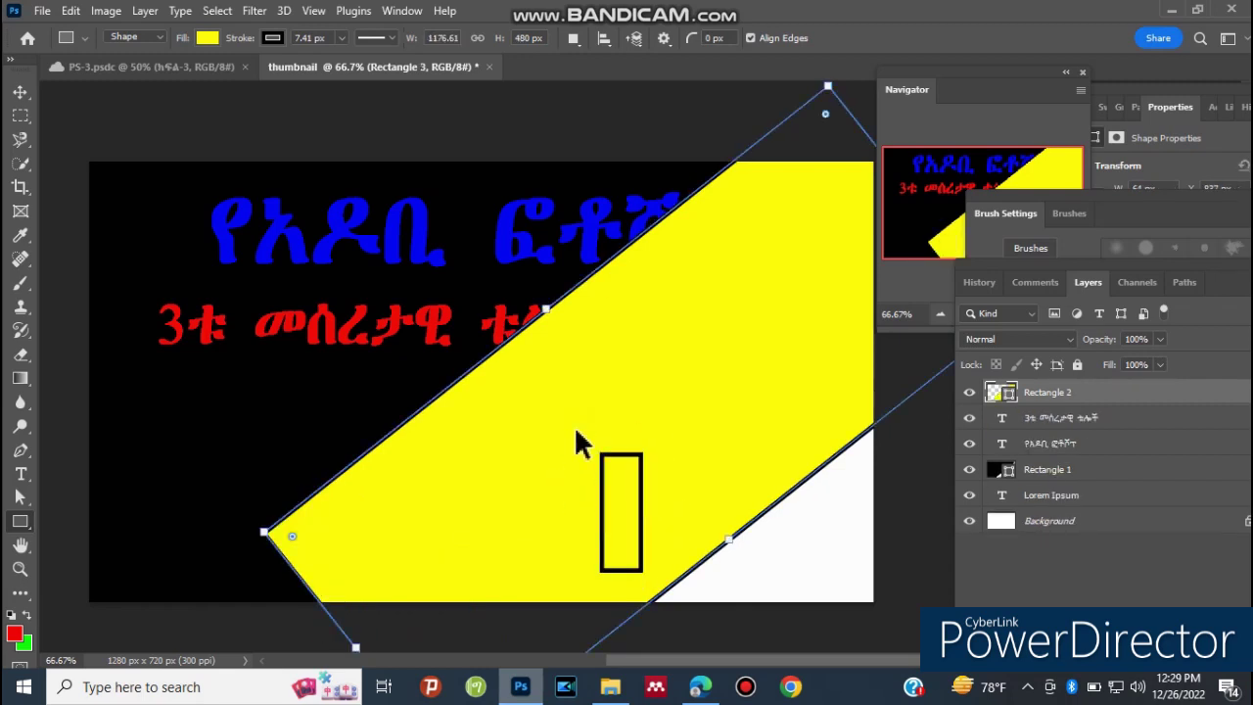
# Move and enlarge the yellow shape to cover the lower-right half.
pyautogui.click(21, 92)
pyautogui.moveTo(654, 397); pyautogui.dragTo(696, 456)
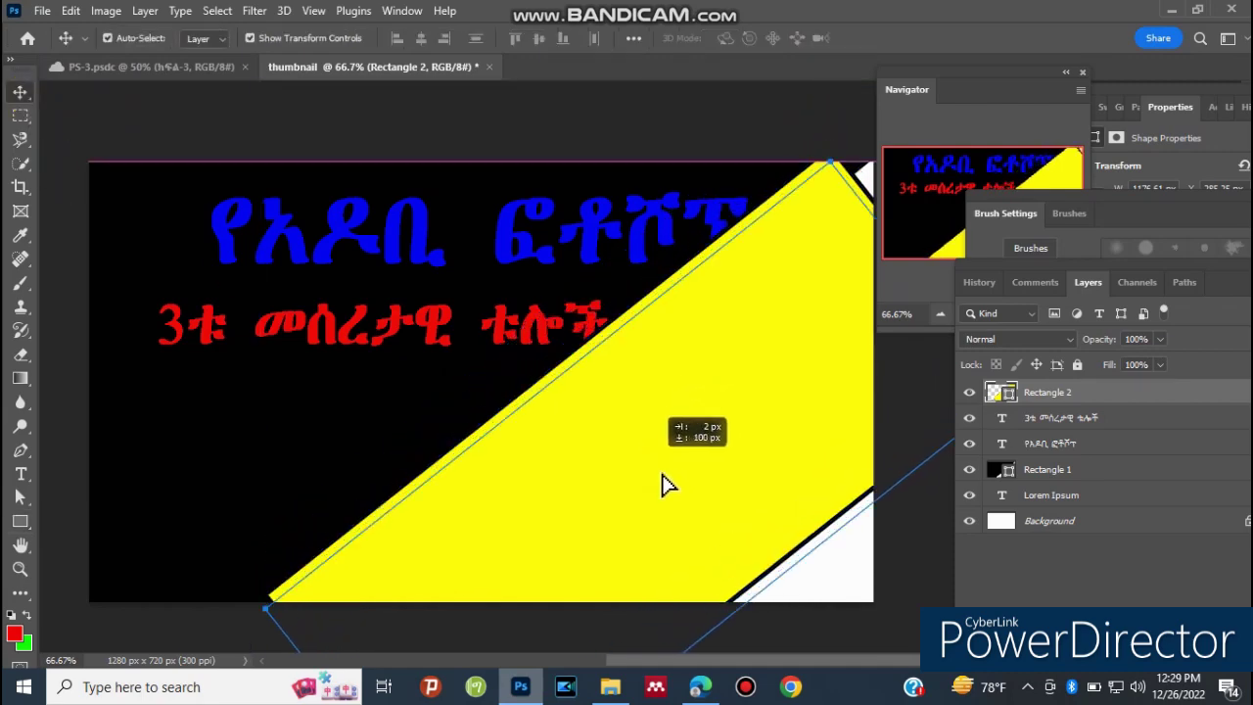
pyautogui.moveTo(336, 610)
pyautogui.mouseDown()
pyautogui.moveTo(314, 607)
pyautogui.moveTo(160, 481)
pyautogui.mouseUp()
pyautogui.moveTo(731, 559)
pyautogui.mouseDown()
pyautogui.moveTo(825, 596)
pyautogui.moveTo(801, 604)
pyautogui.mouseUp()
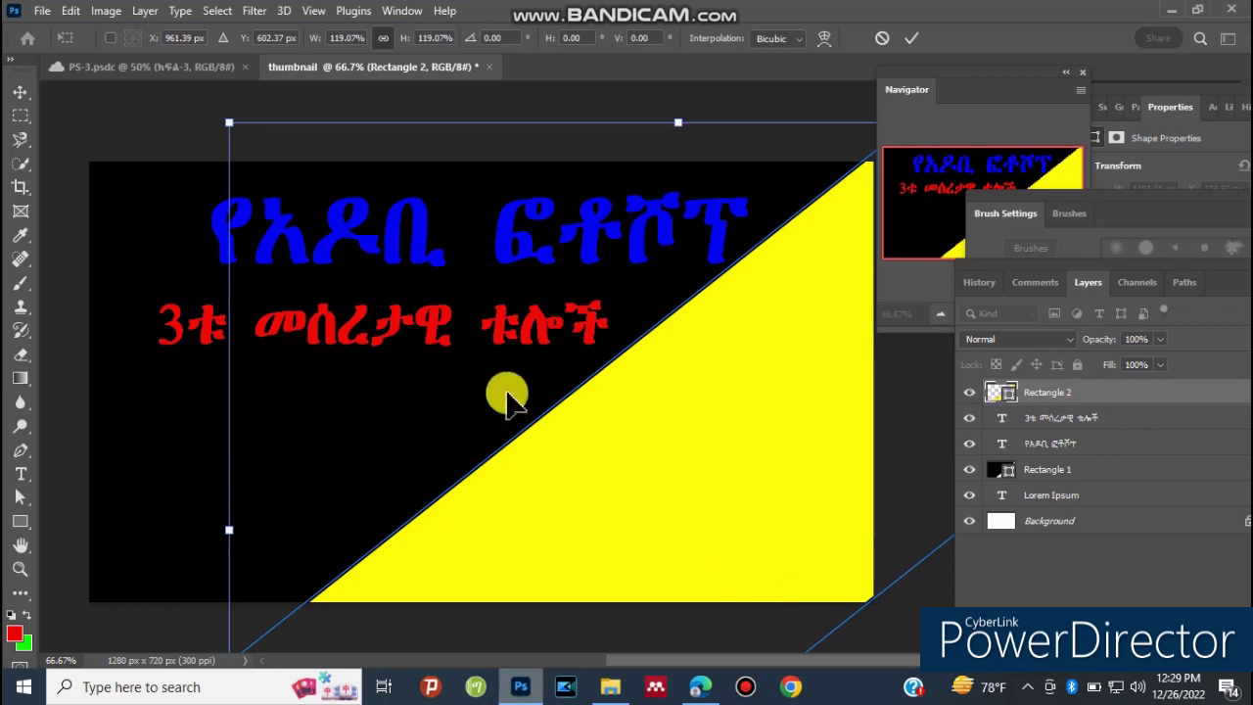
pyautogui.click(911, 37)
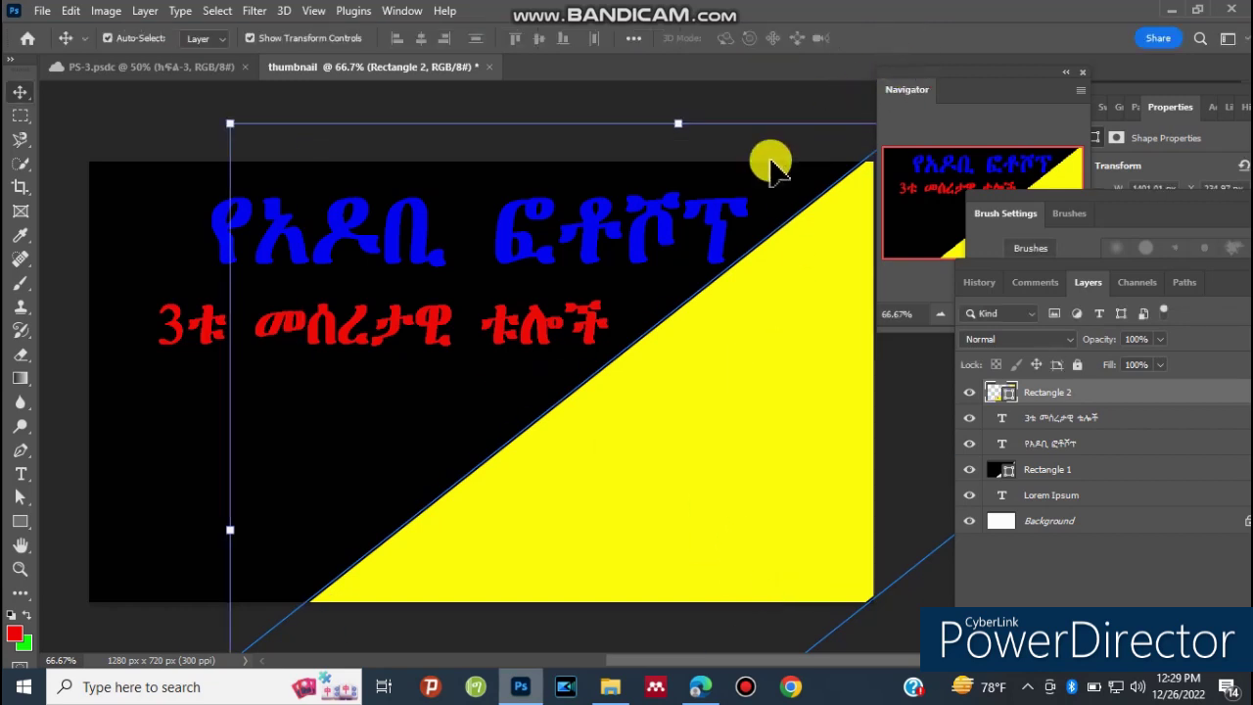
pyautogui.click(83, 269)
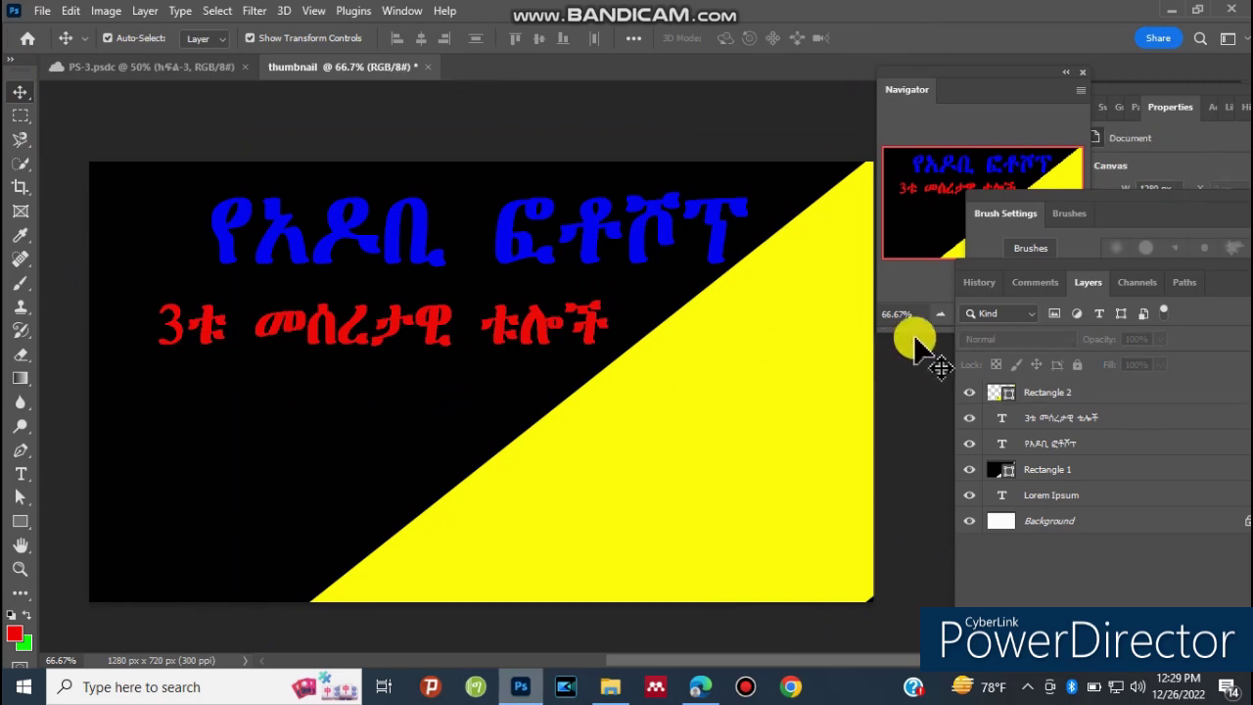
pyautogui.click(939, 314)
pyautogui.click(939, 314)
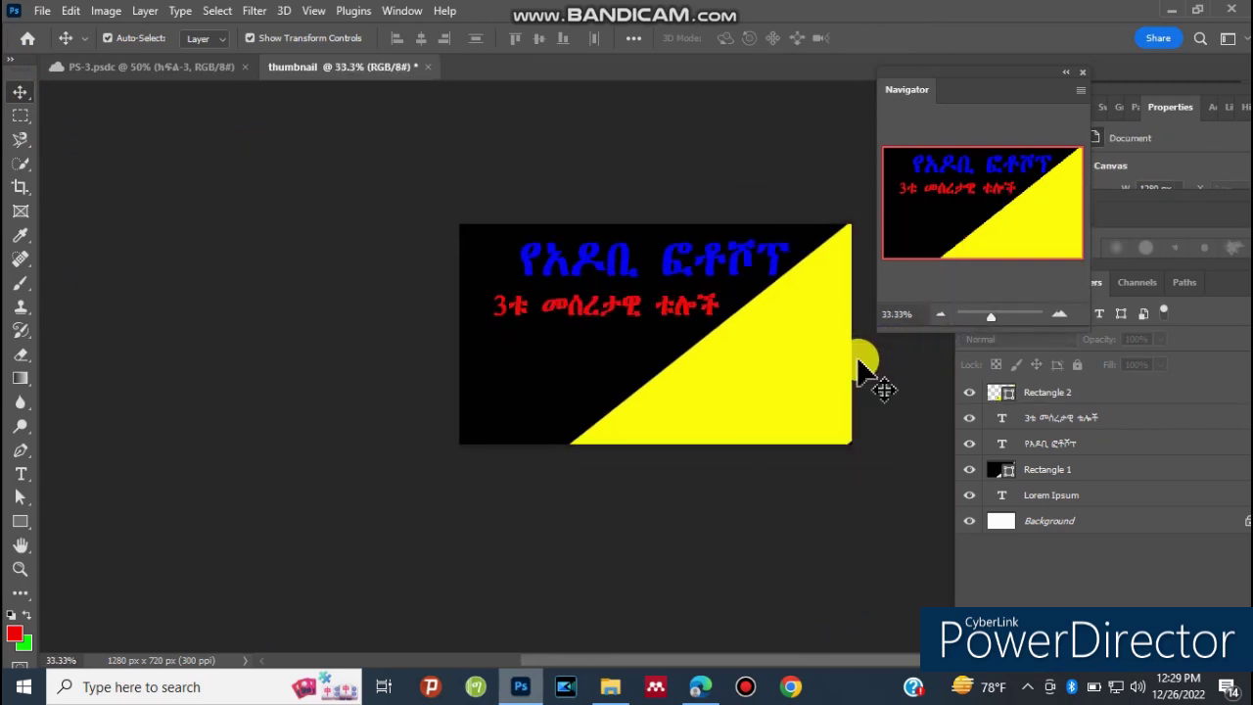
pyautogui.click(1072, 315)
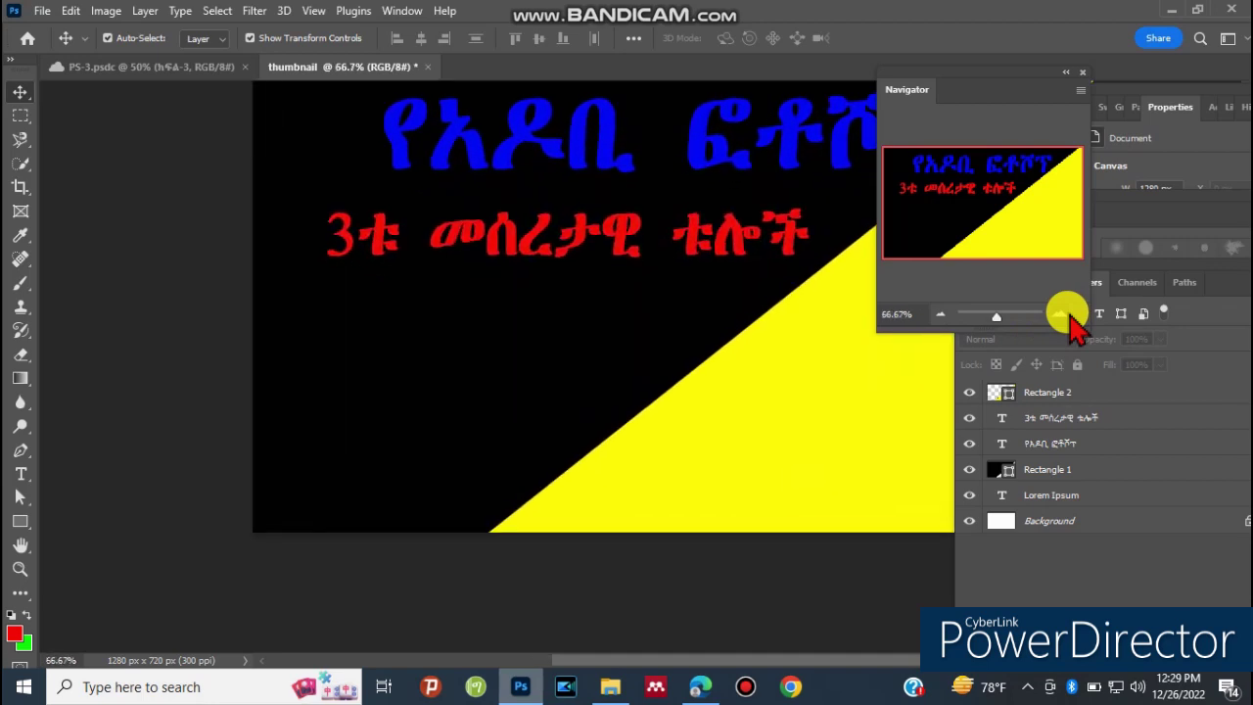
pyautogui.click(1072, 315)
pyautogui.click(939, 314)
pyautogui.click(939, 314)
pyautogui.click(25, 641)
pyautogui.click(21, 545)
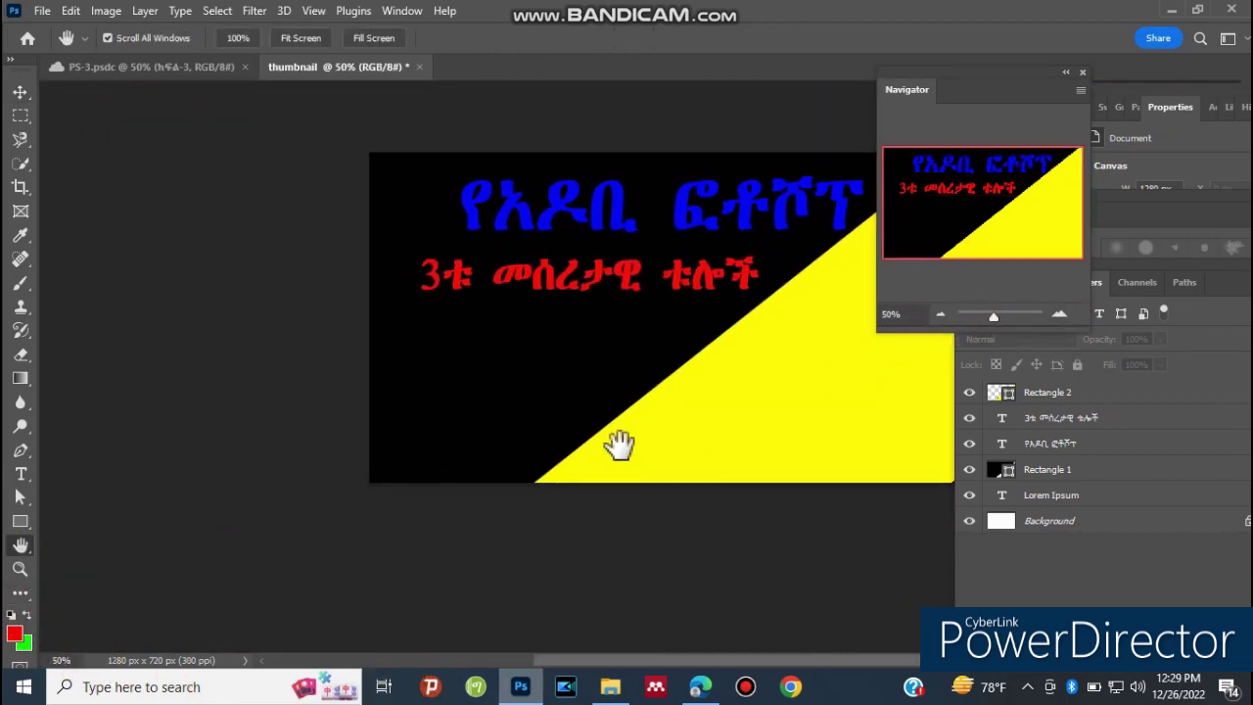
pyautogui.moveTo(625, 394); pyautogui.dragTo(380, 448)
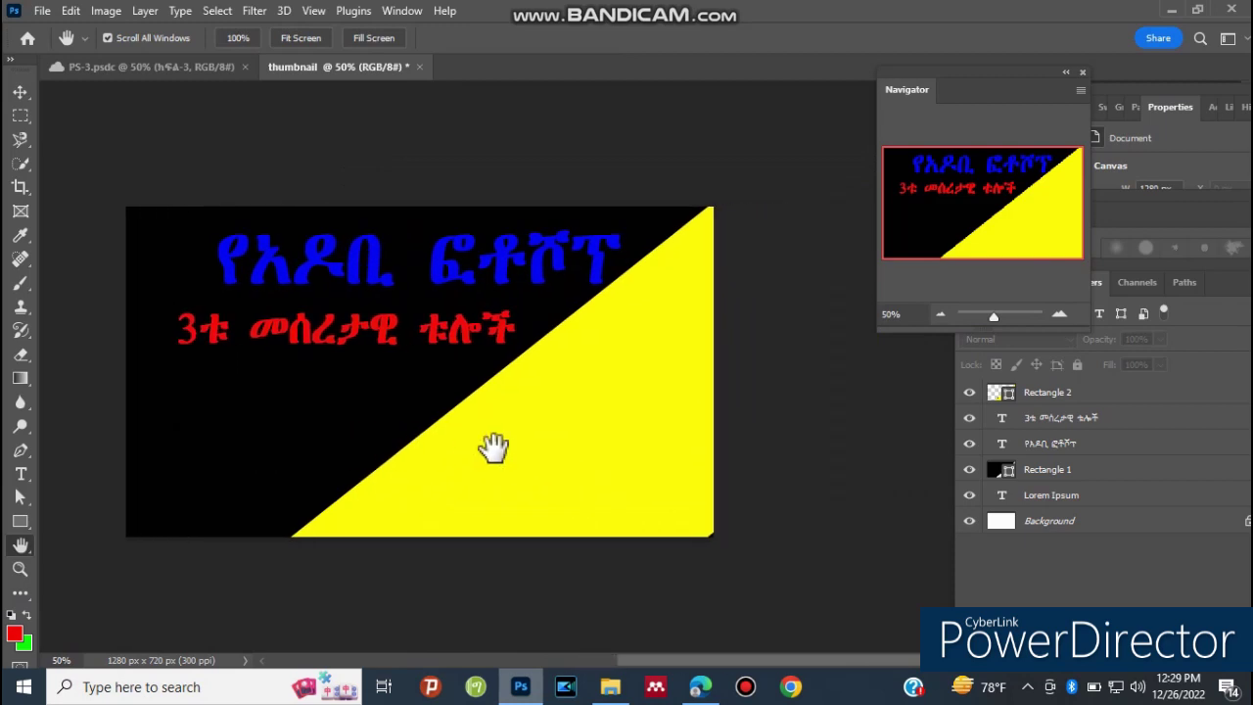
pyautogui.moveTo(482, 440); pyautogui.dragTo(604, 439)
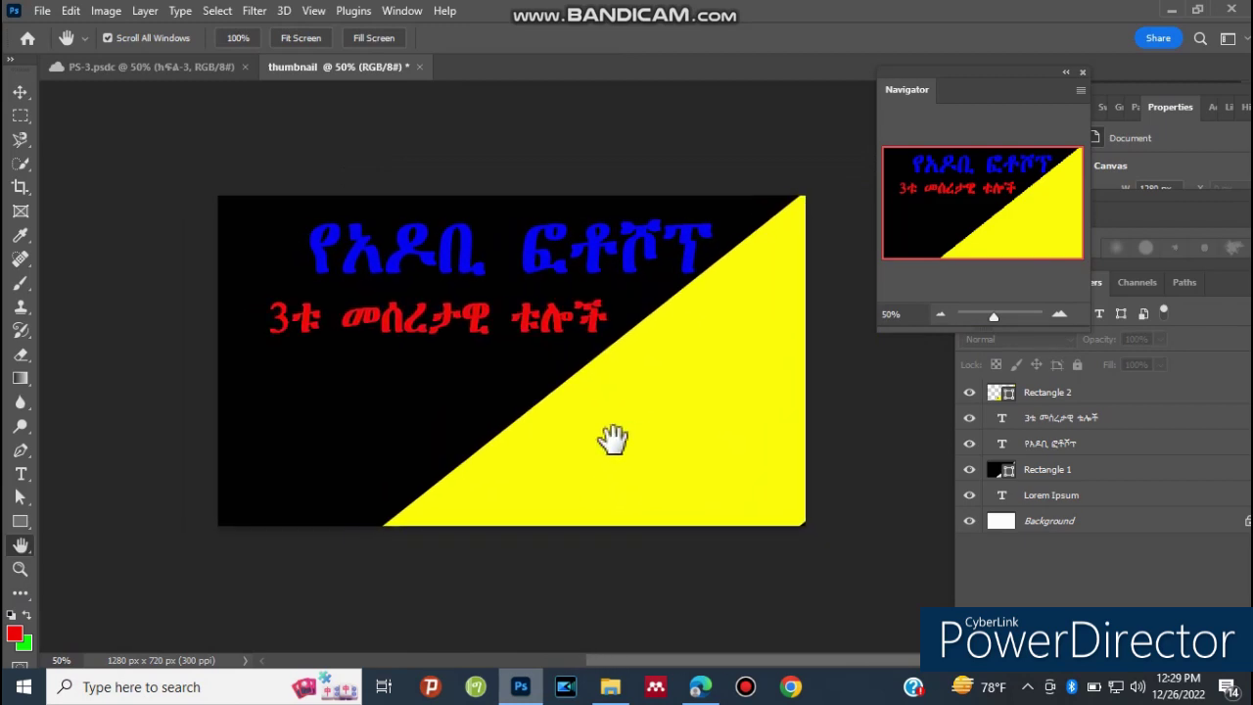
pyautogui.click(106, 69)
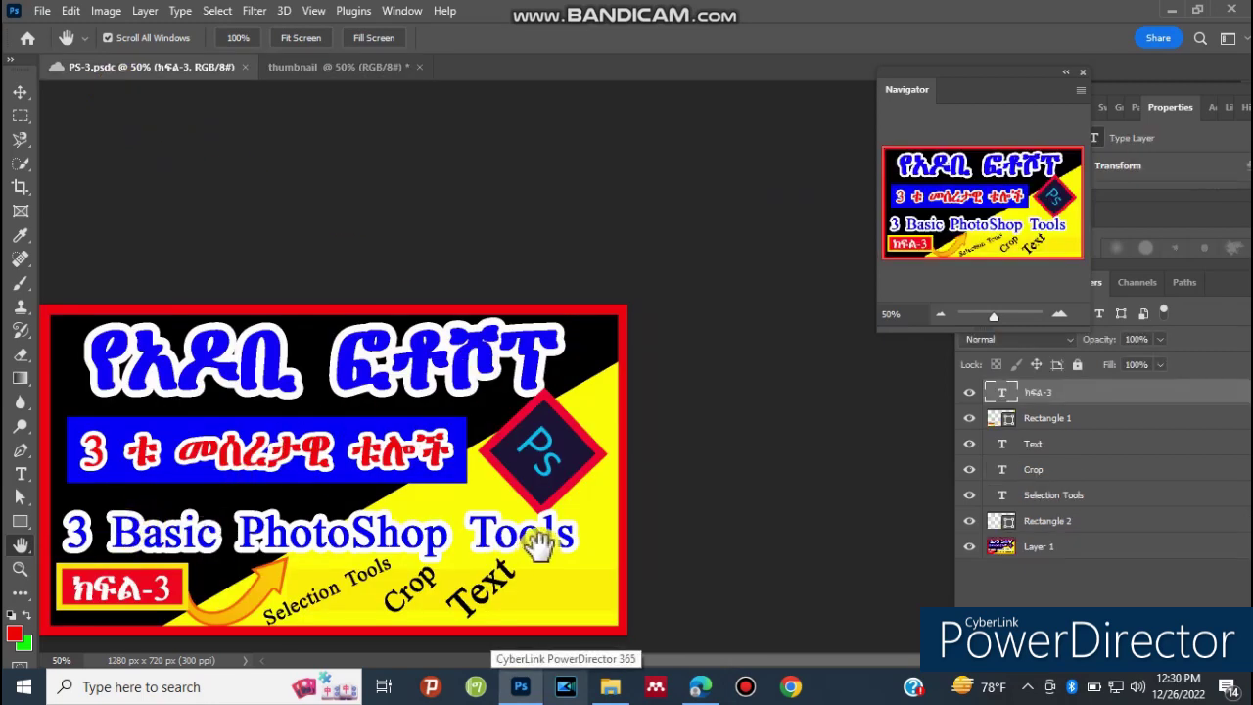
pyautogui.click(285, 67)
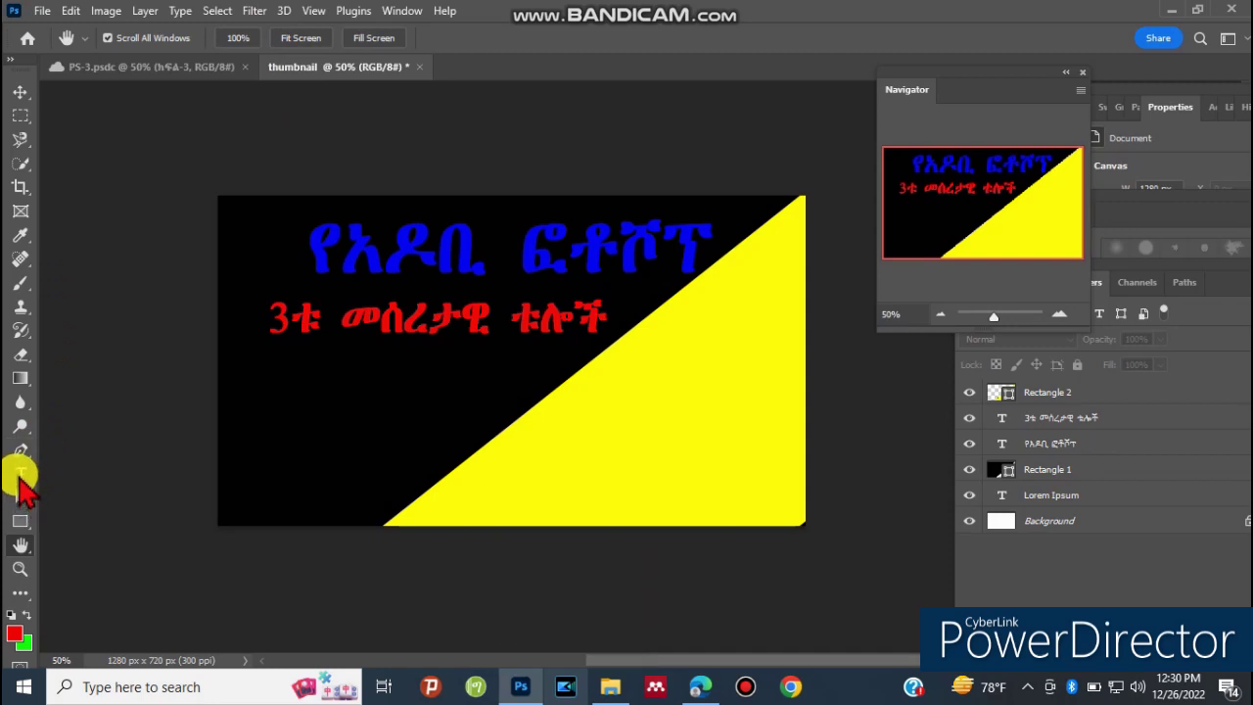
# Type the white line '3 Basic Photoshop Tools' below the red subtitle.
pyautogui.click(21, 475)
pyautogui.click(277, 397)
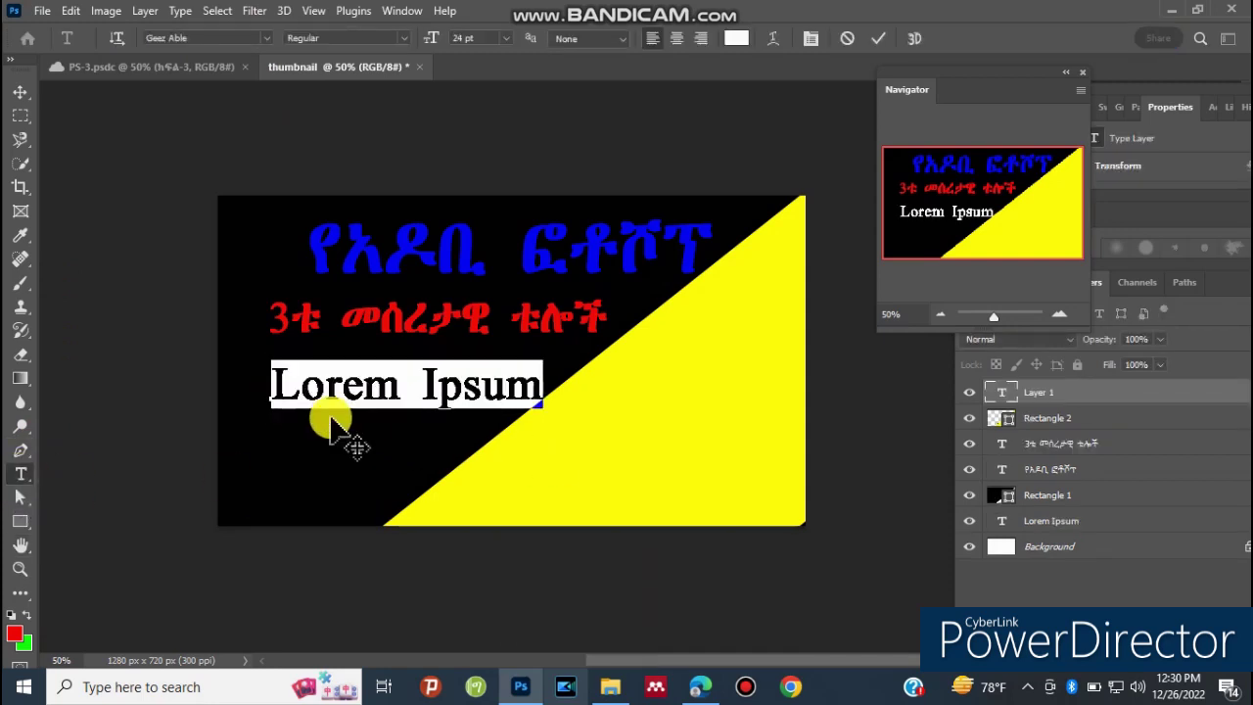
pyautogui.write('3 Basic Photoshop Tools')
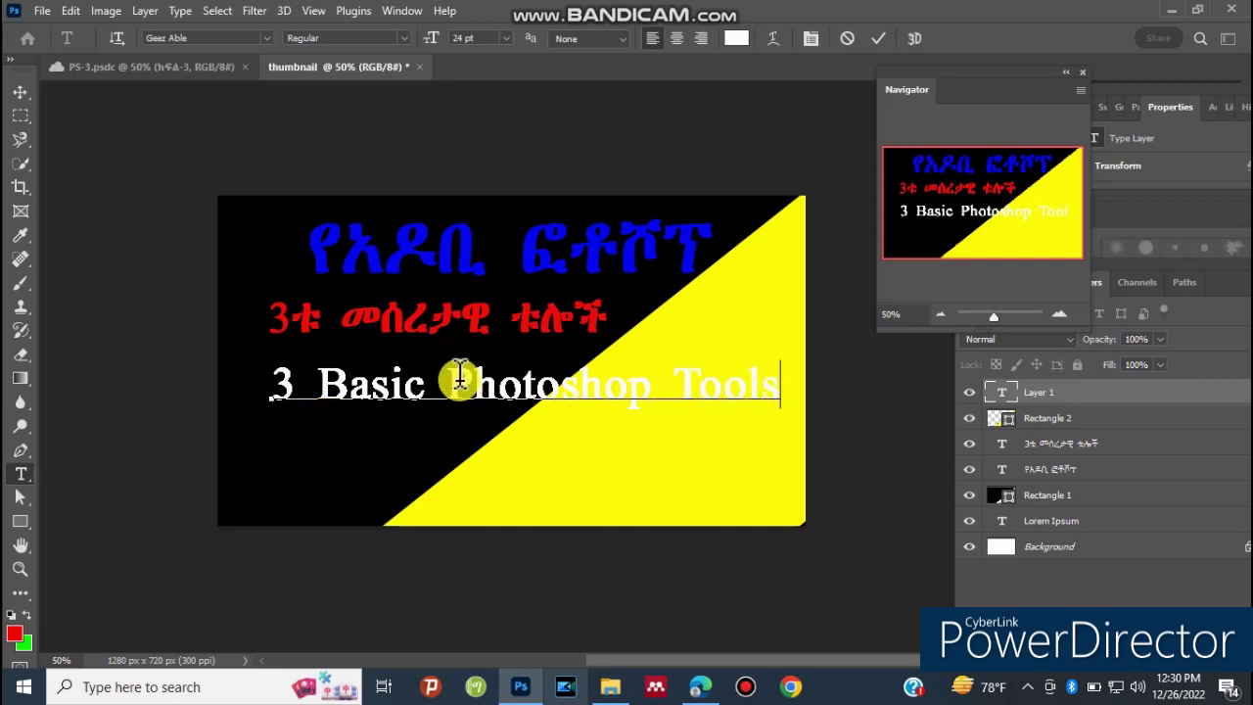
pyautogui.click(19, 91)
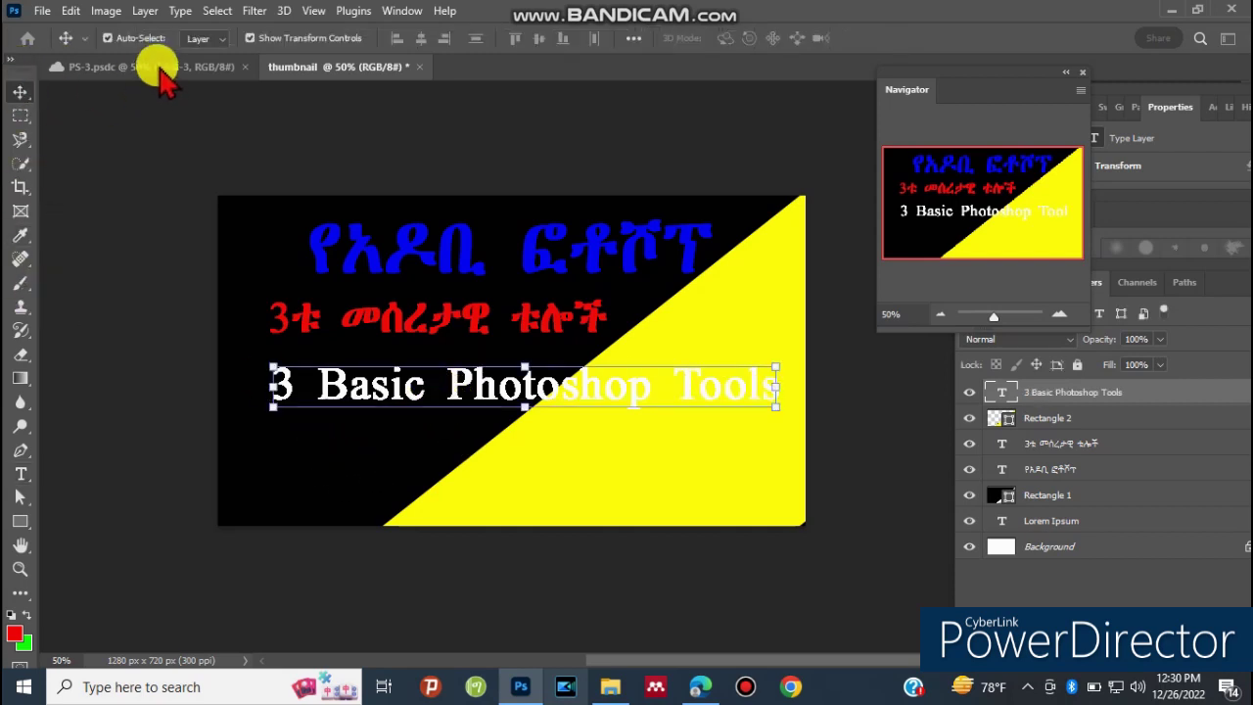
pyautogui.hotkey('ctrl', 'Tab')
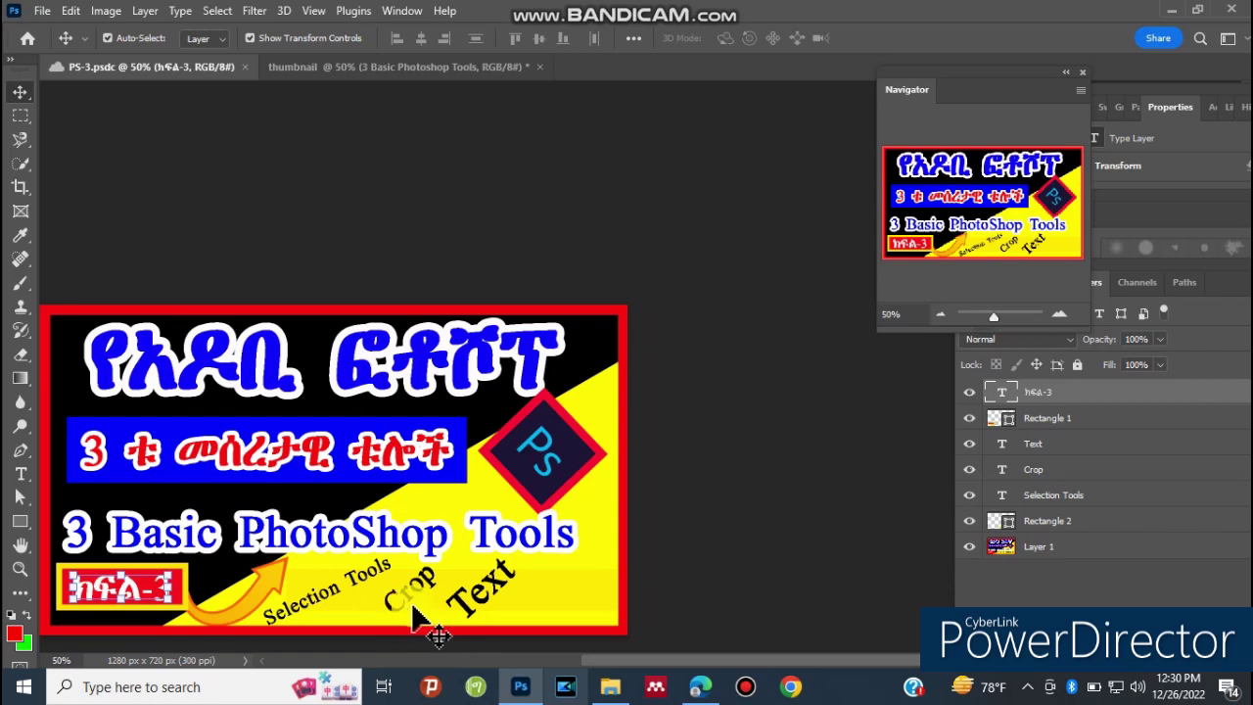
pyautogui.click(405, 67)
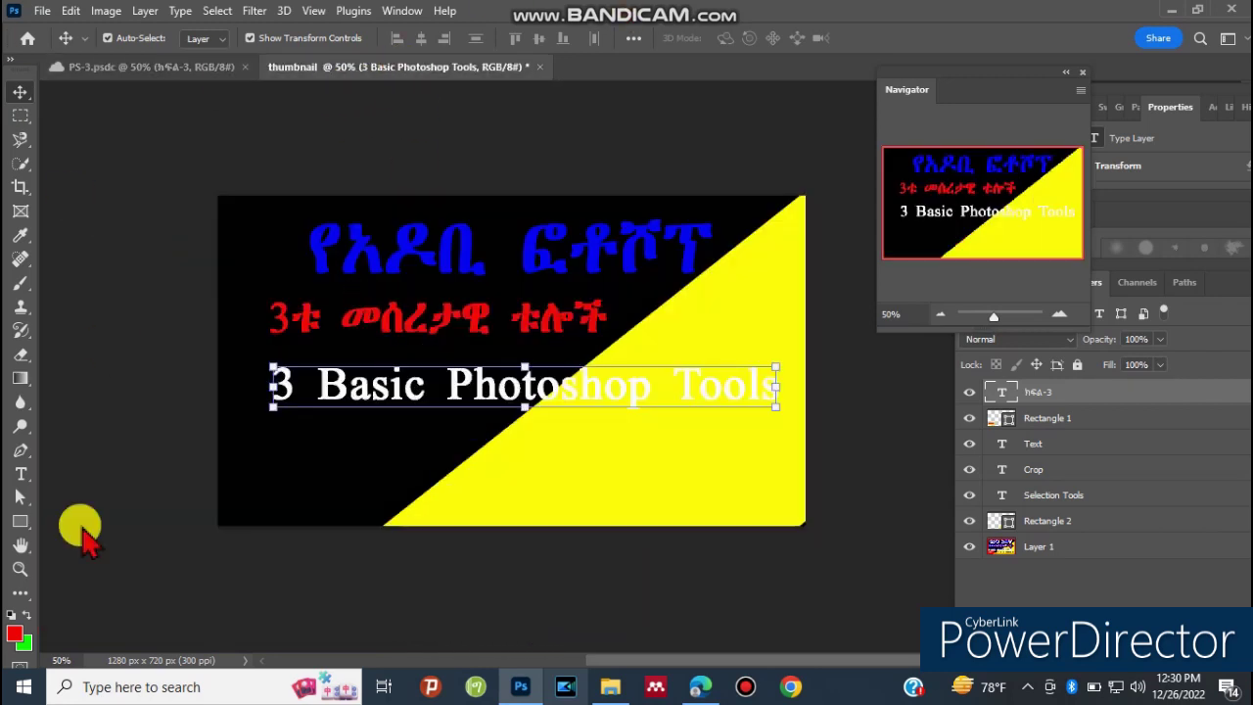
pyautogui.click(512, 506)
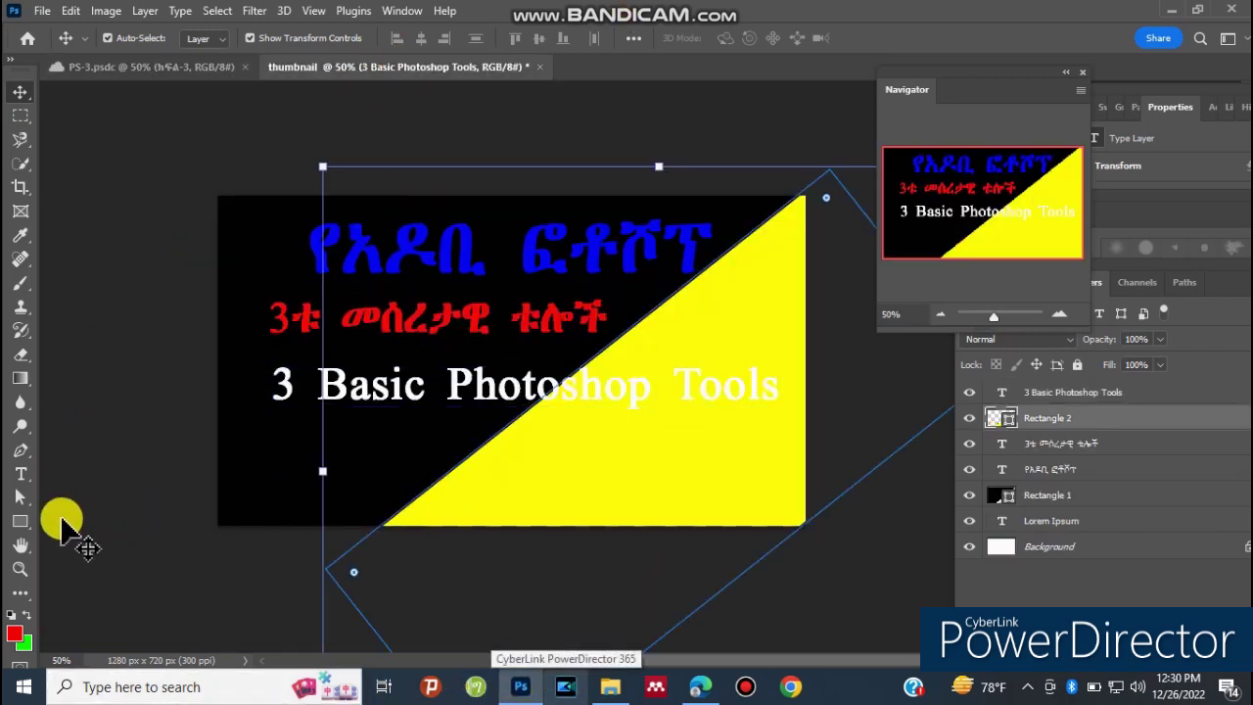
pyautogui.click(20, 473)
# Add the white lines 'selection tool' and 'crop tool' beneath the English title.
pyautogui.click(329, 465)
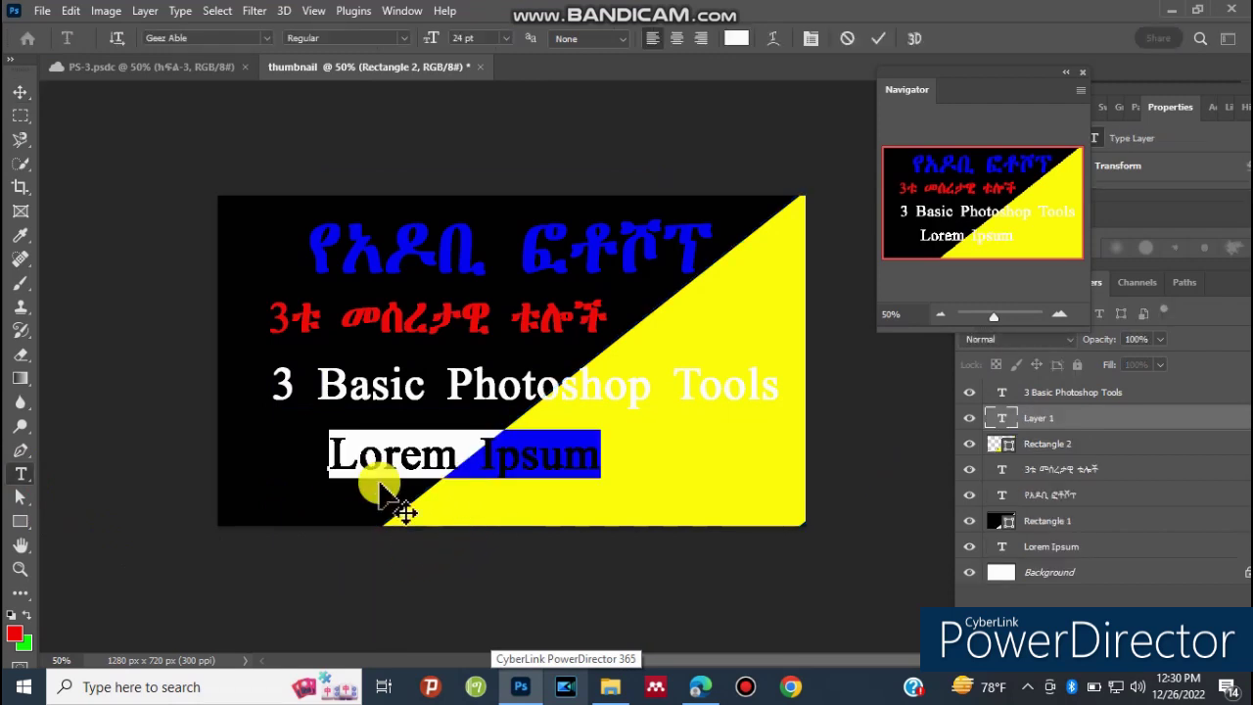
pyautogui.write('selection tool')
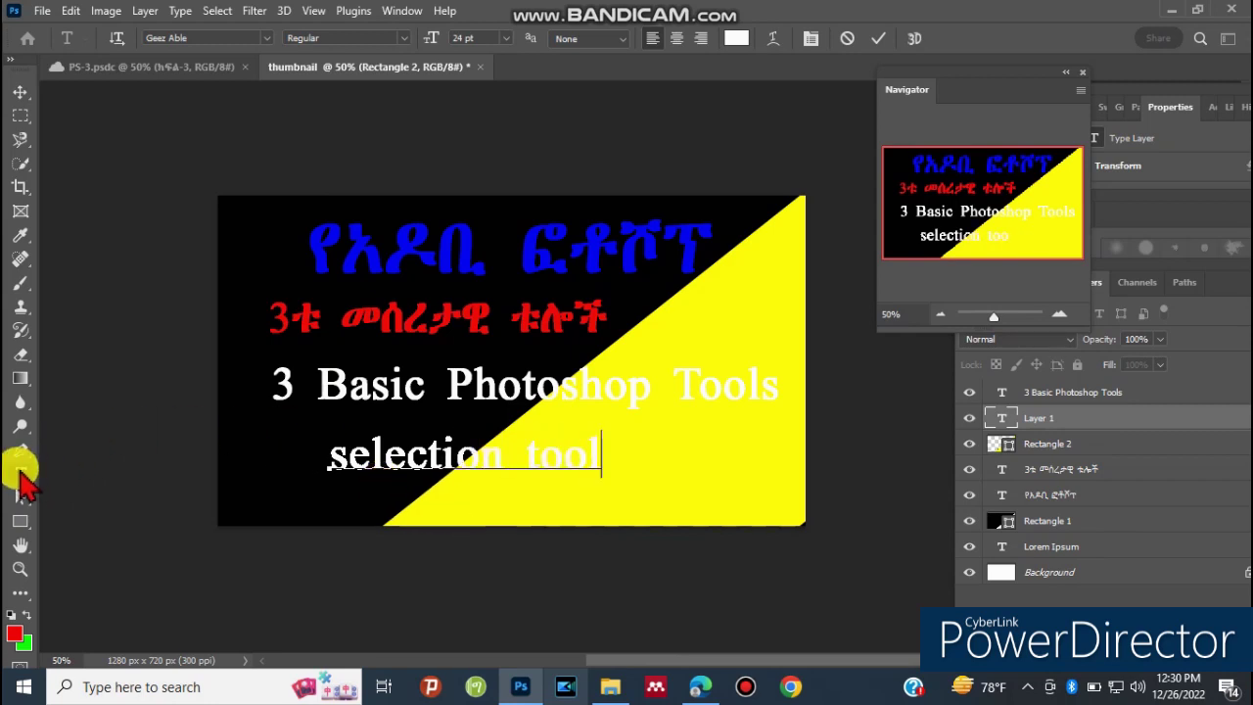
pyautogui.click(20, 94)
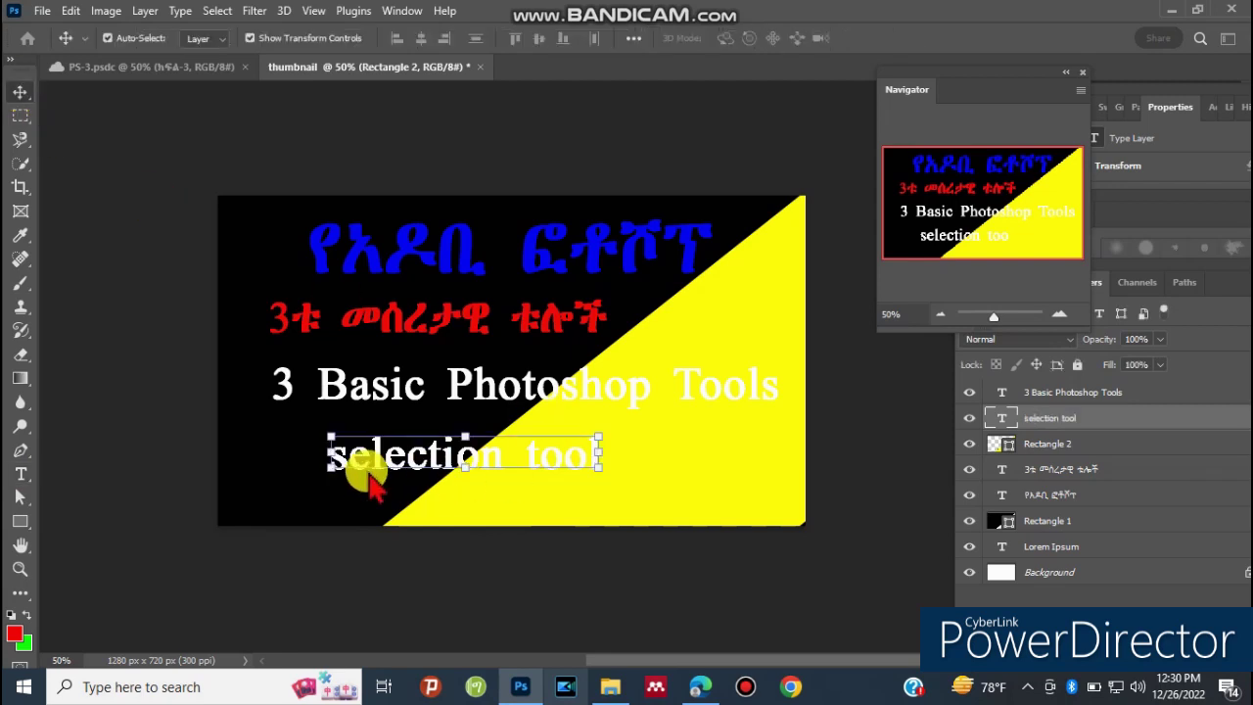
pyautogui.click(21, 474)
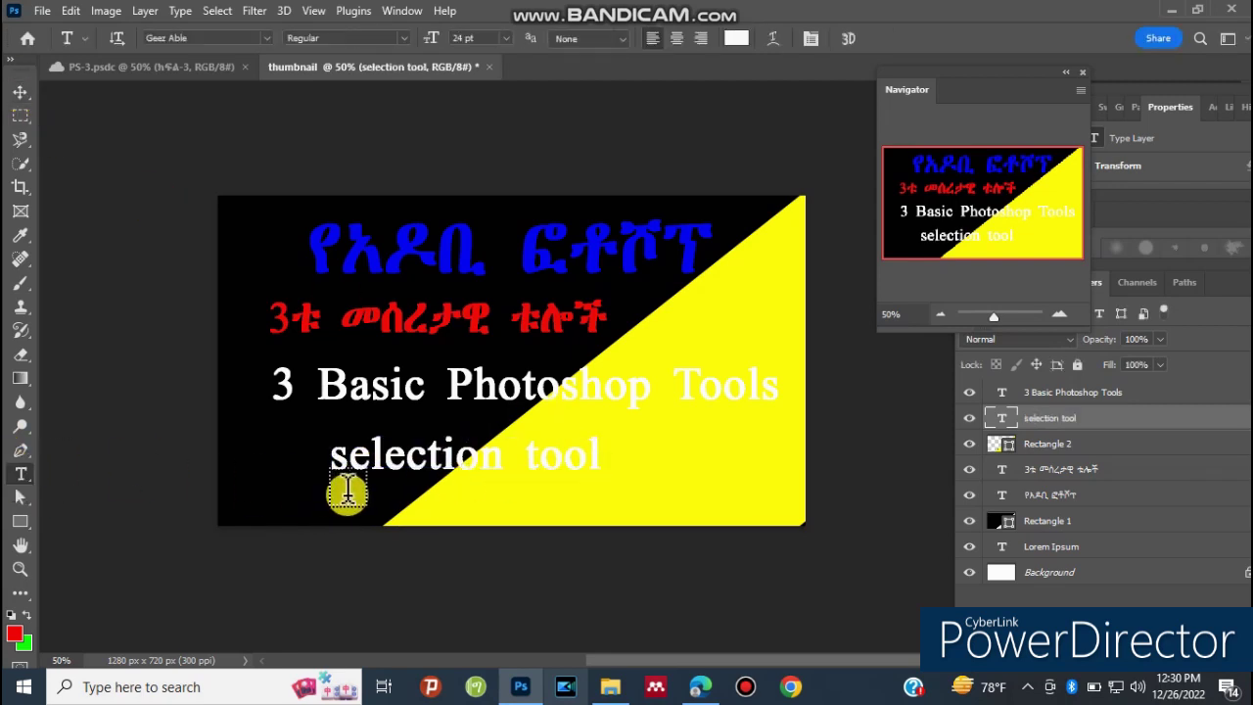
pyautogui.click(401, 504)
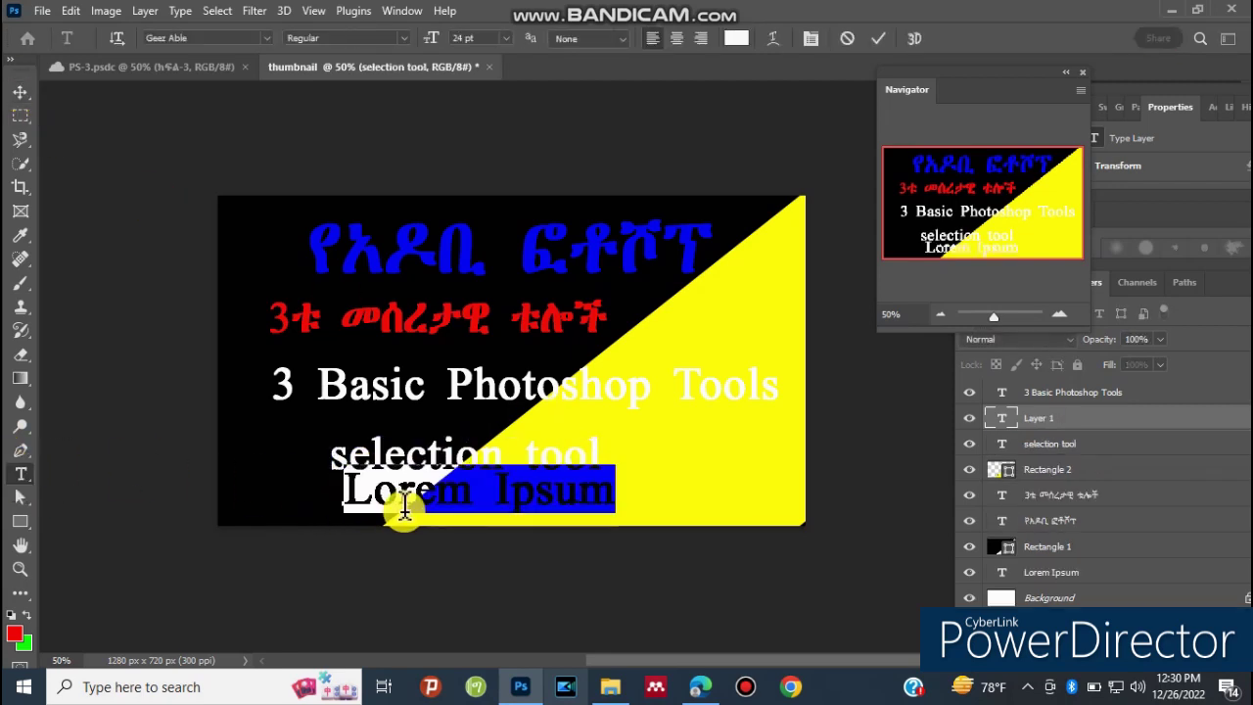
pyautogui.write('crop tool')
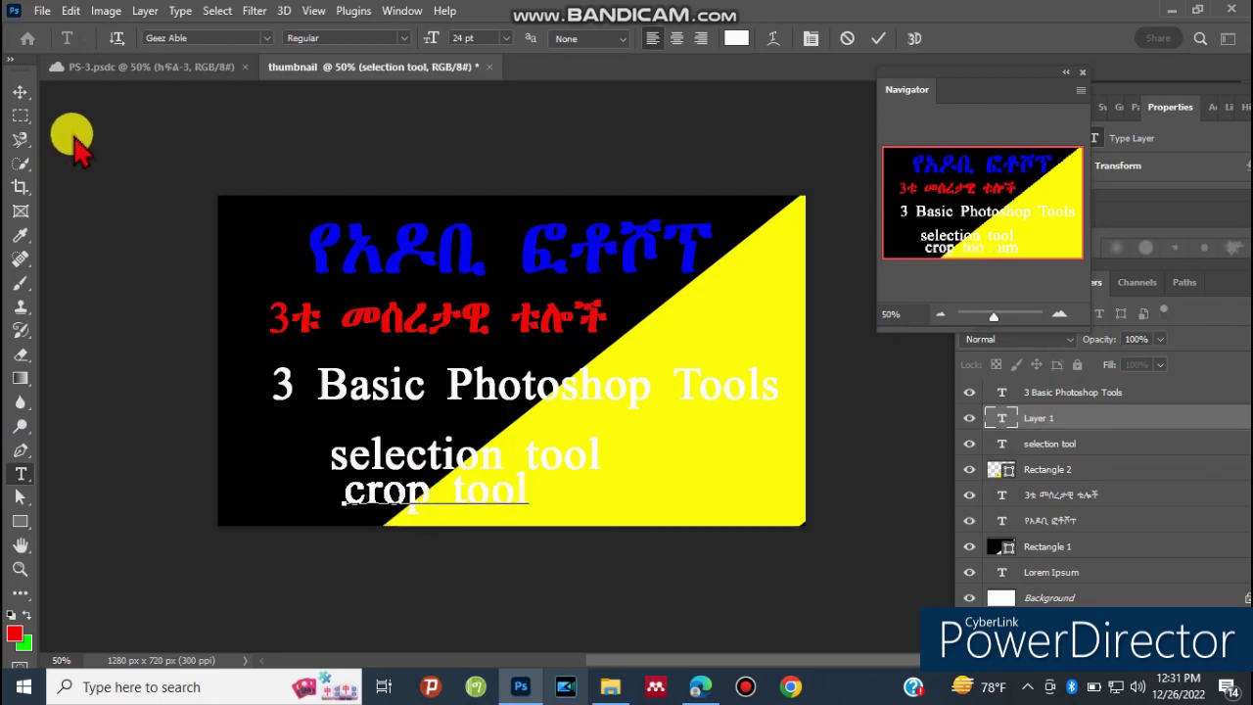
pyautogui.click(19, 91)
# After checking the PS-3 reference, start a 'text tool' label on the yellow triangle.
pyautogui.click(135, 70)
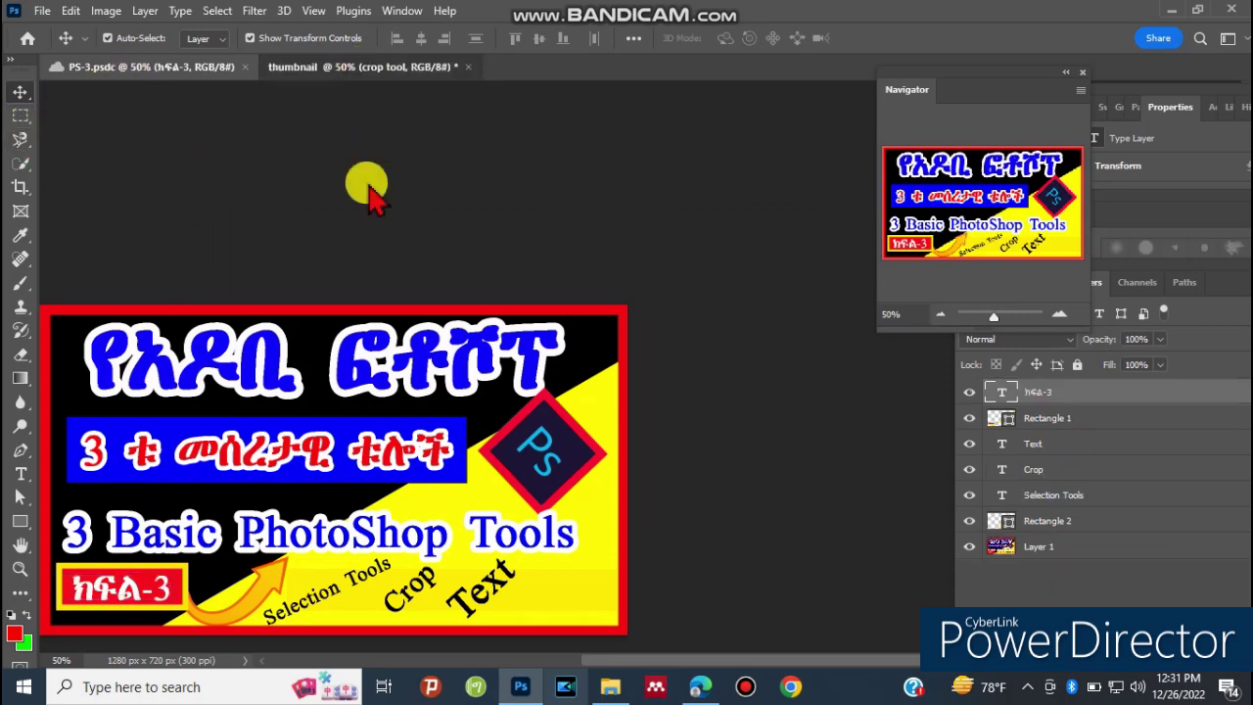
pyautogui.click(362, 67)
pyautogui.click(20, 473)
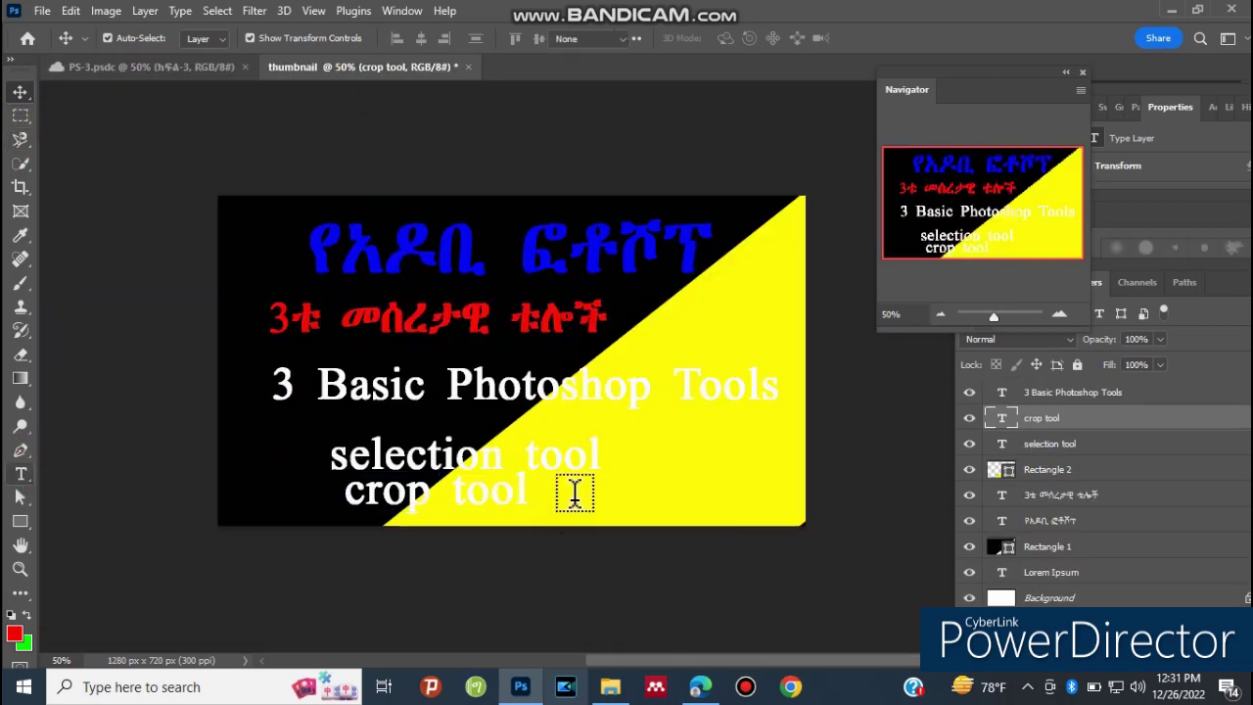
pyautogui.click(642, 486)
pyautogui.write('t')
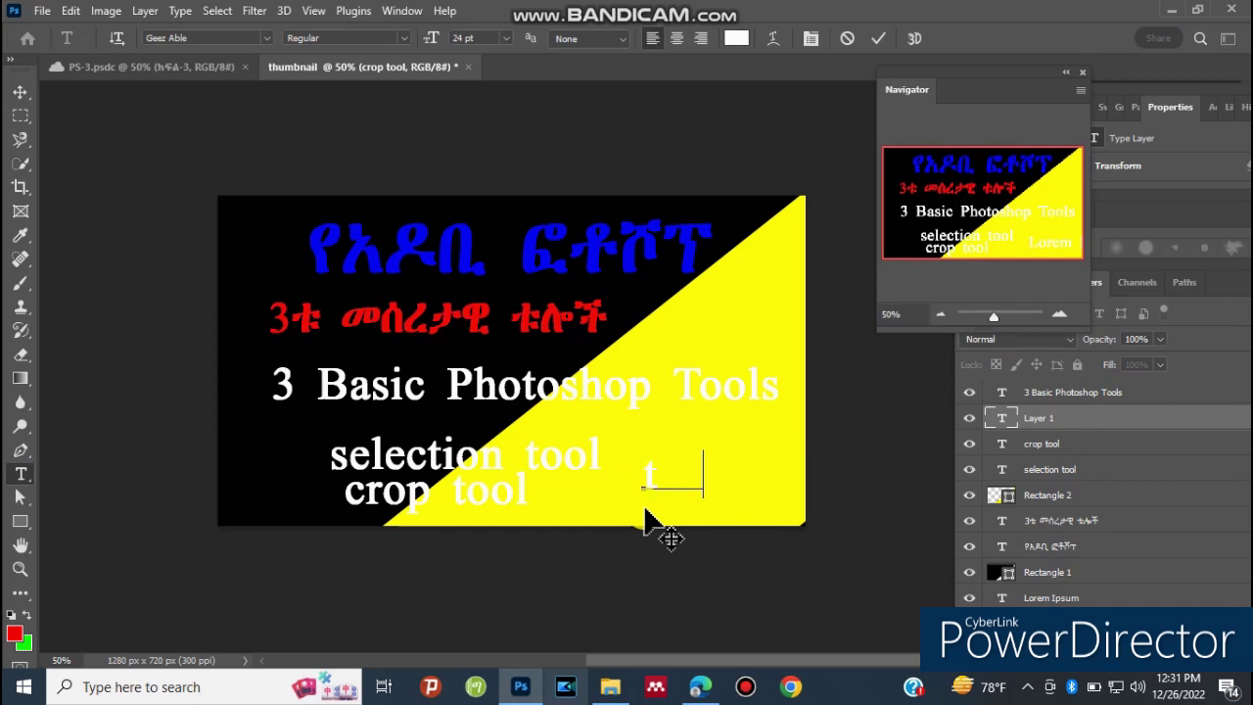
pyautogui.write(' tool')
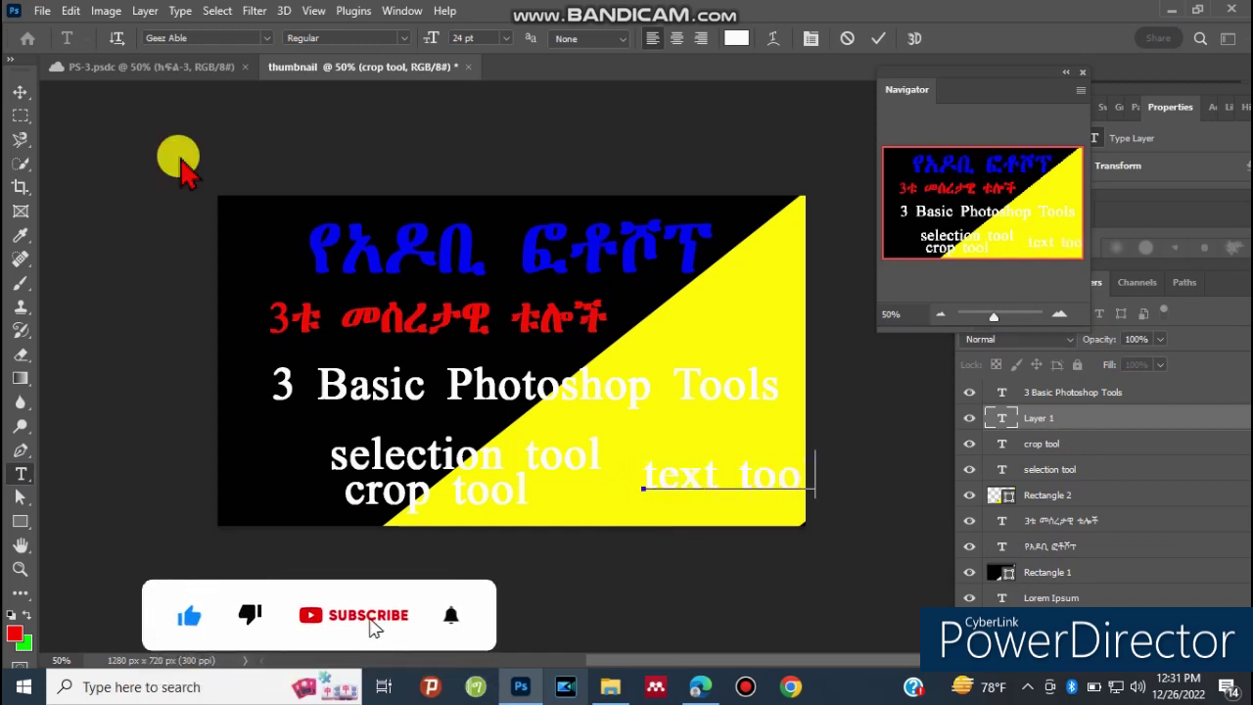
# After checking the PS-3 reference, add a white 'ክፍል-3' label at the lower left.
pyautogui.click(171, 69)
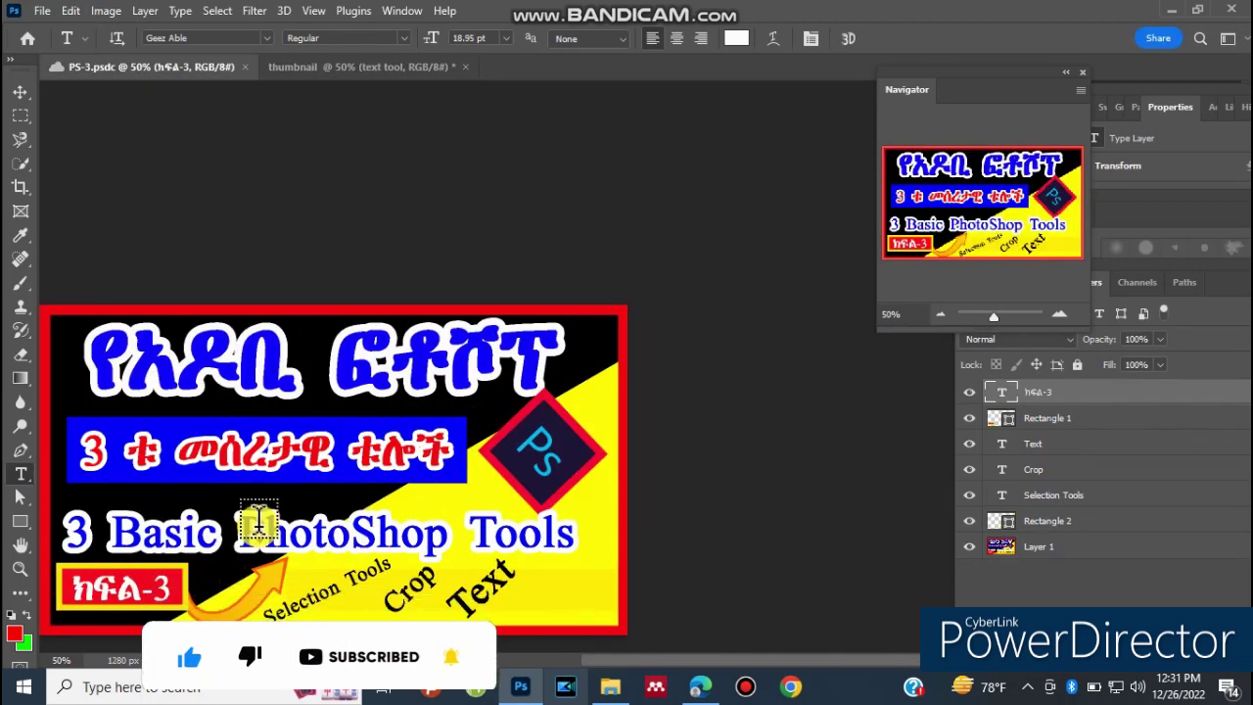
pyautogui.click(340, 78)
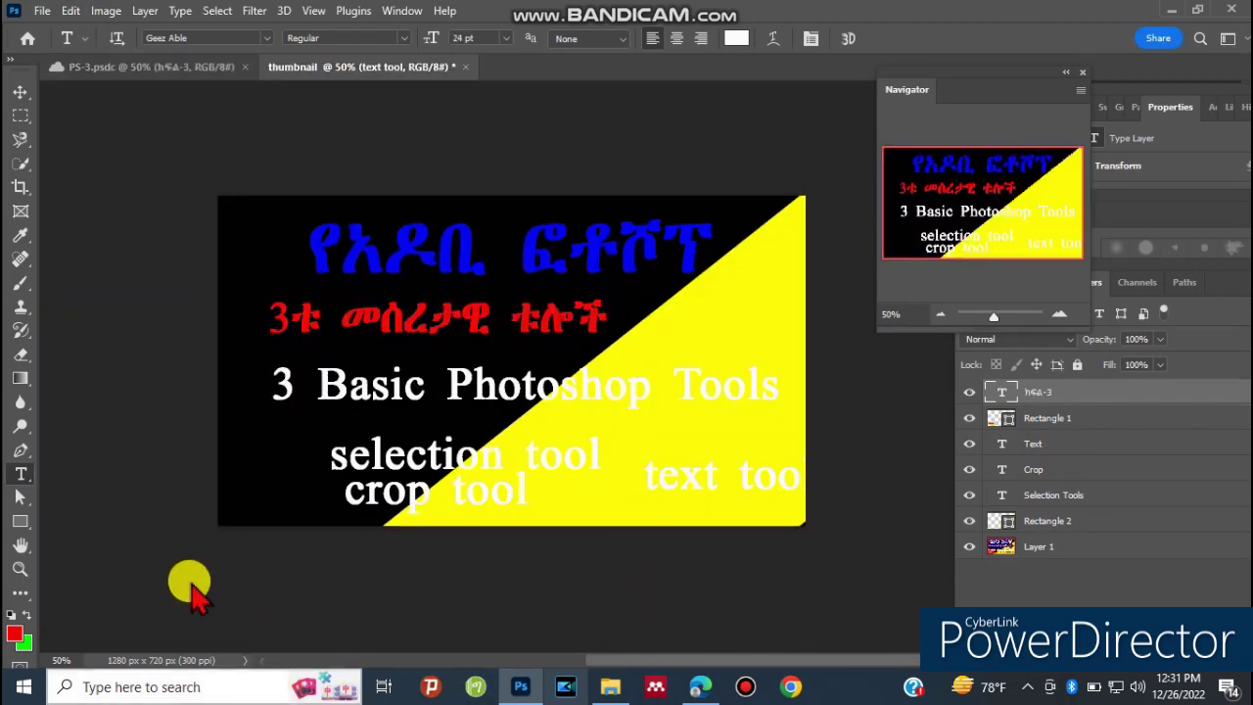
pyautogui.click(263, 492)
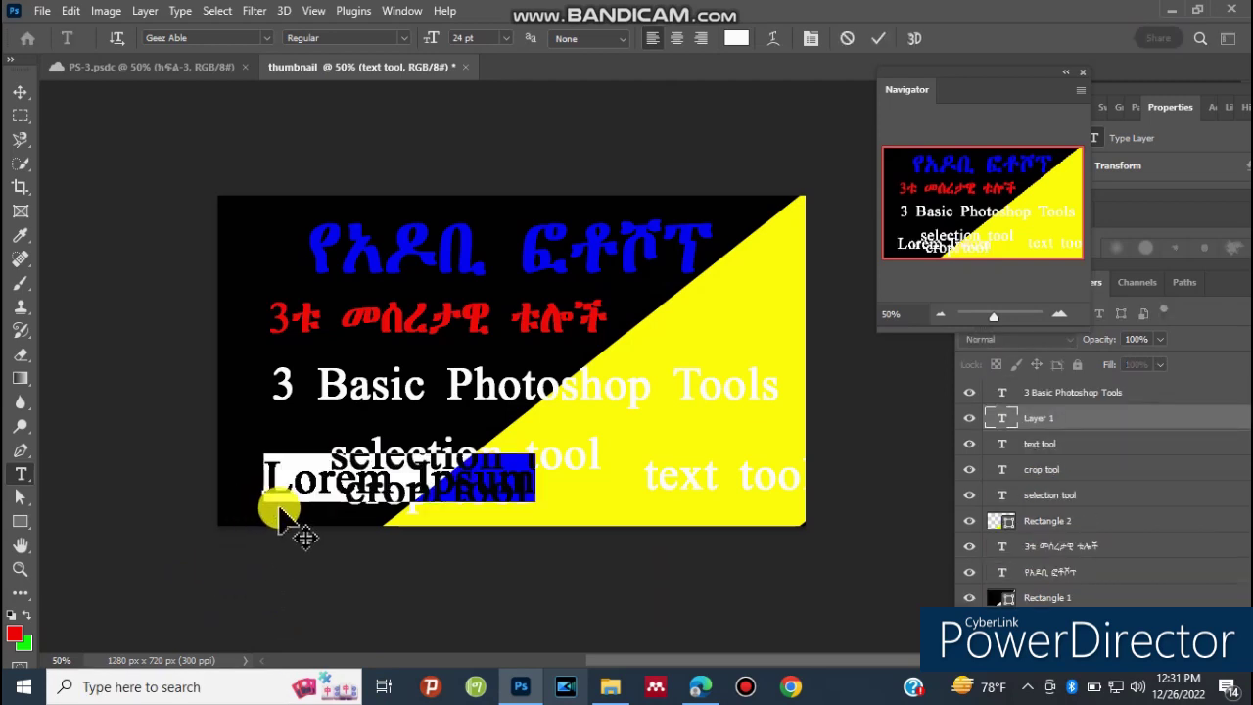
pyautogui.write('ከ')
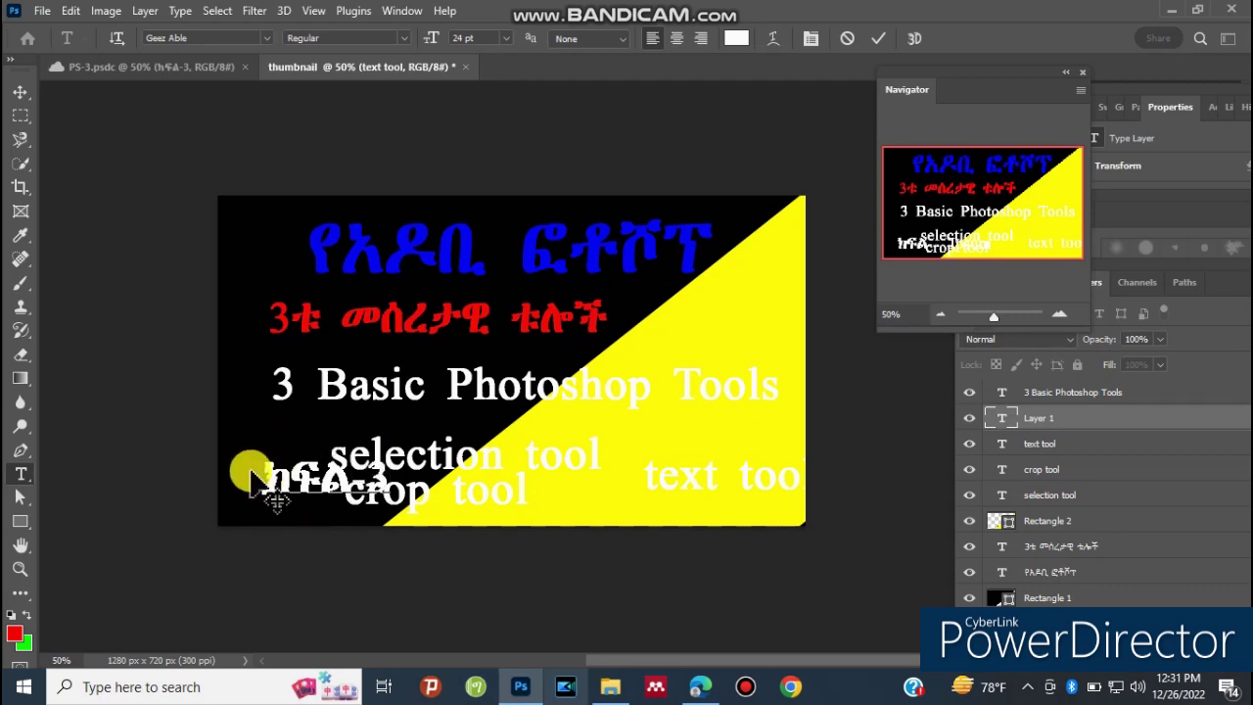
pyautogui.click(21, 93)
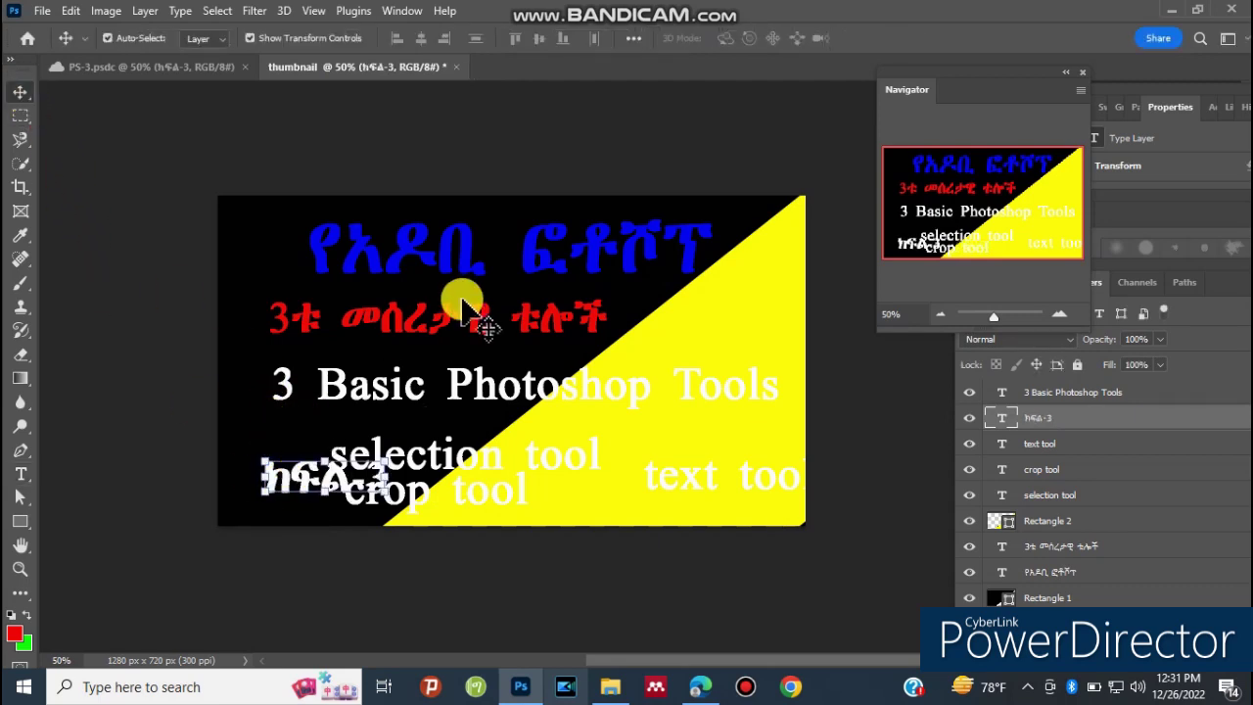
# Select the blue Amharic title and compare it with the PS-3 reference.
pyautogui.click(437, 256)
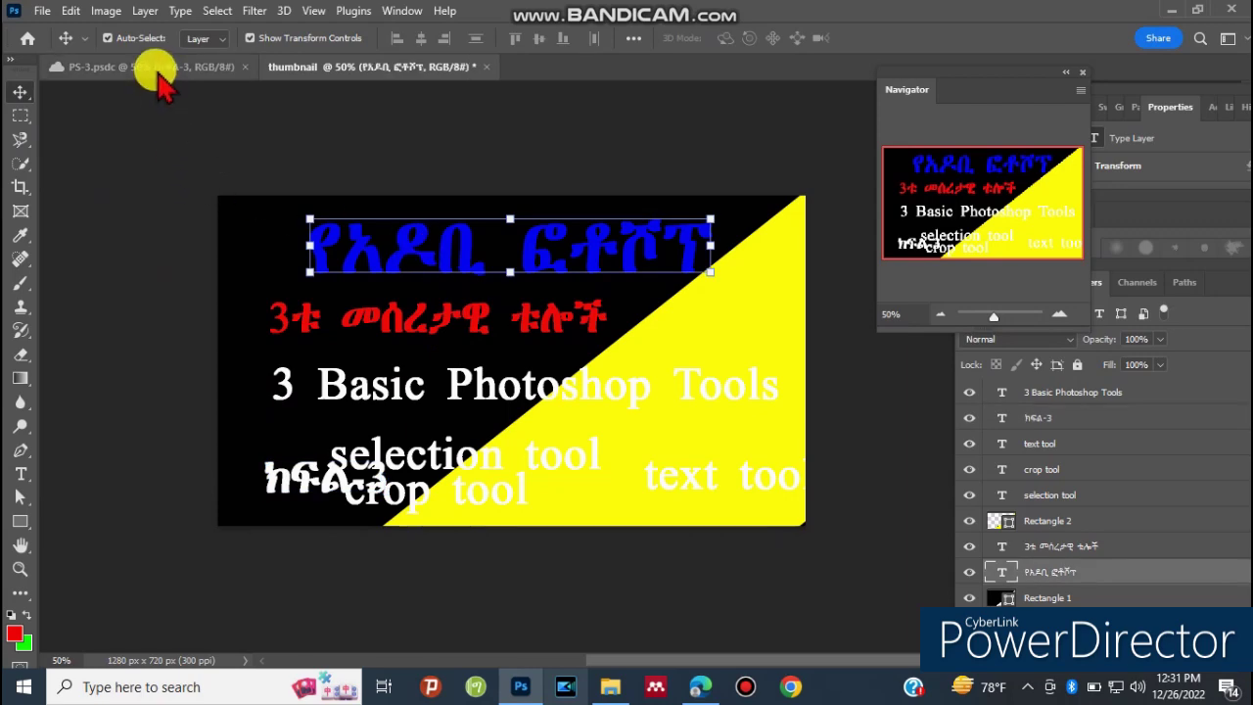
pyautogui.click(155, 67)
pyautogui.click(370, 66)
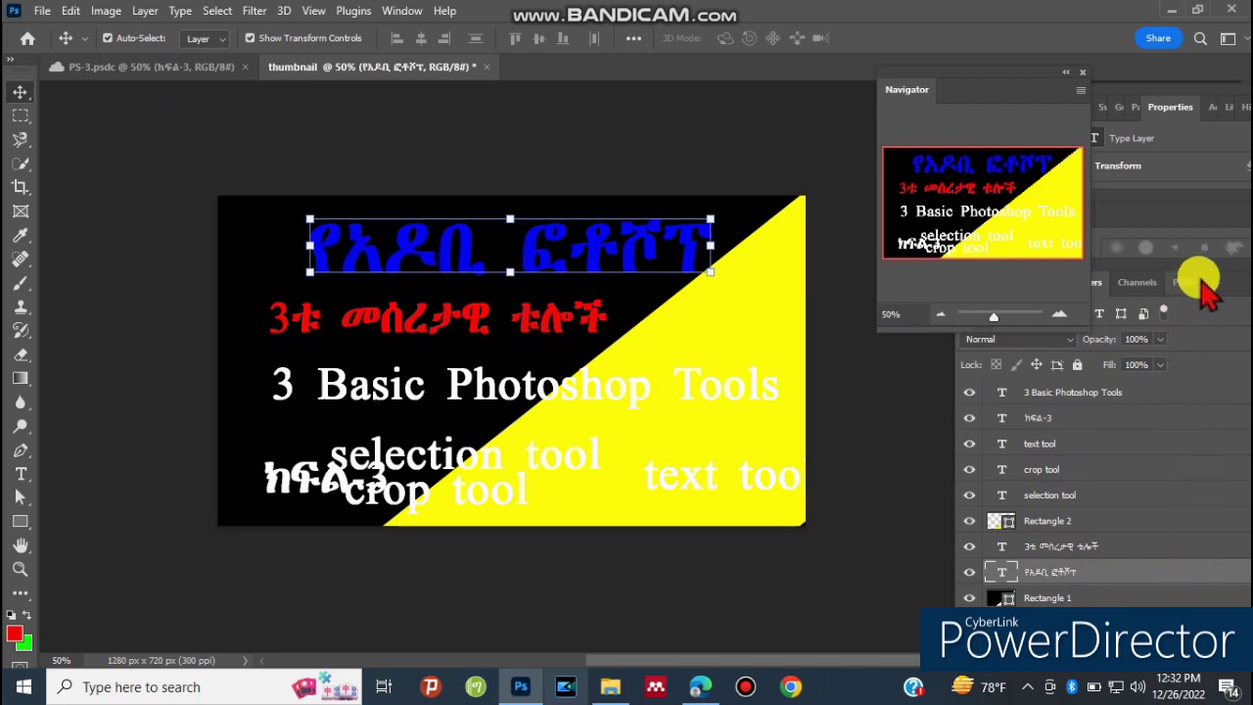
# Open Brush Settings (F5) and dock the brush panels into the Layers panel group.
pyautogui.press('F5')
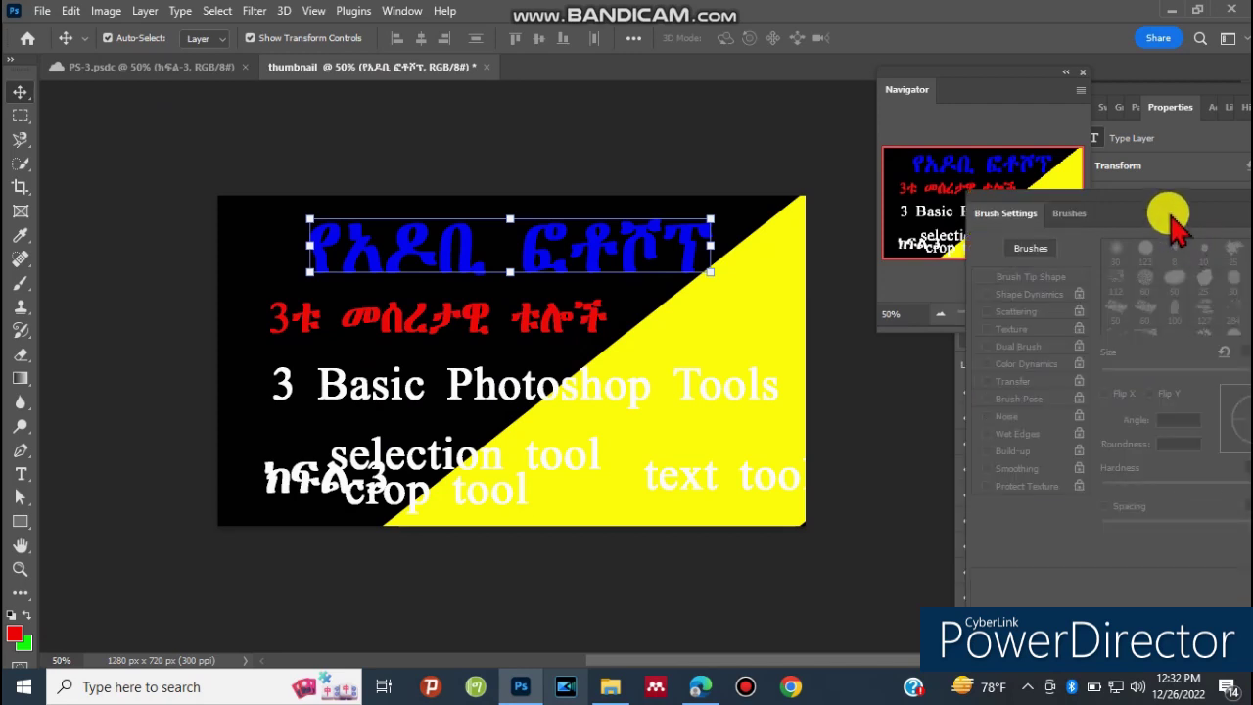
pyautogui.click(959, 414)
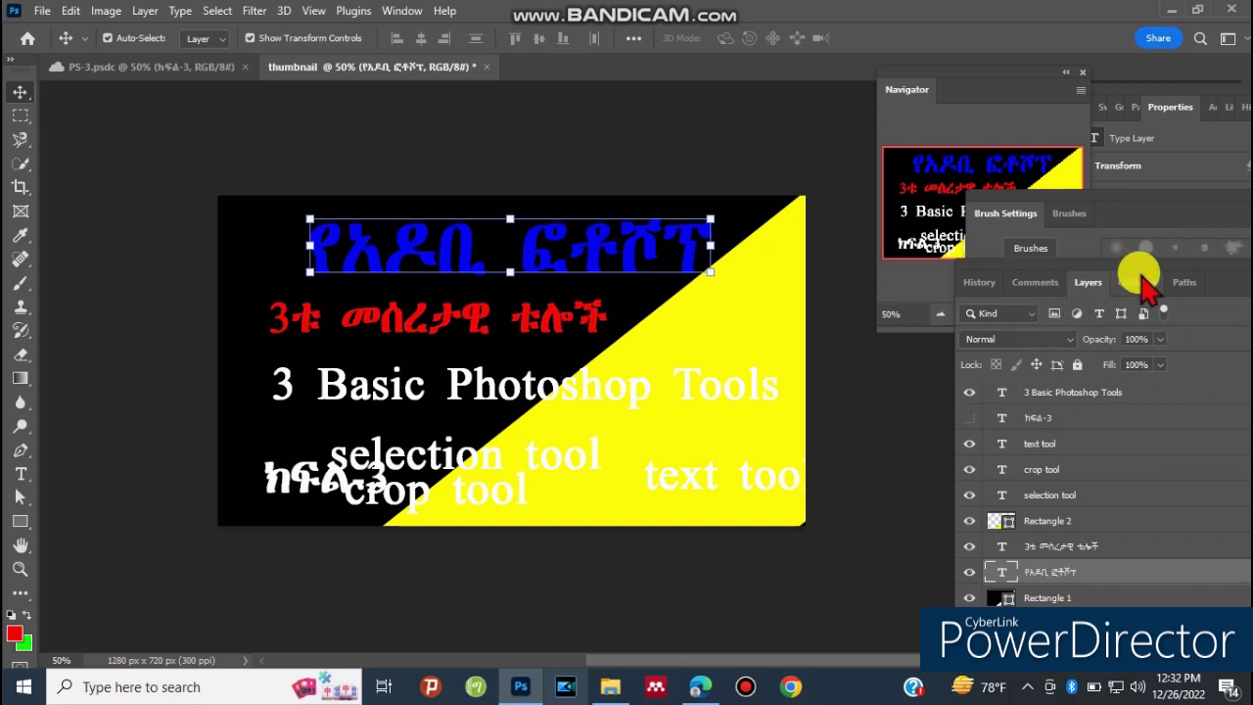
pyautogui.moveTo(1214, 282); pyautogui.dragTo(1167, 225)
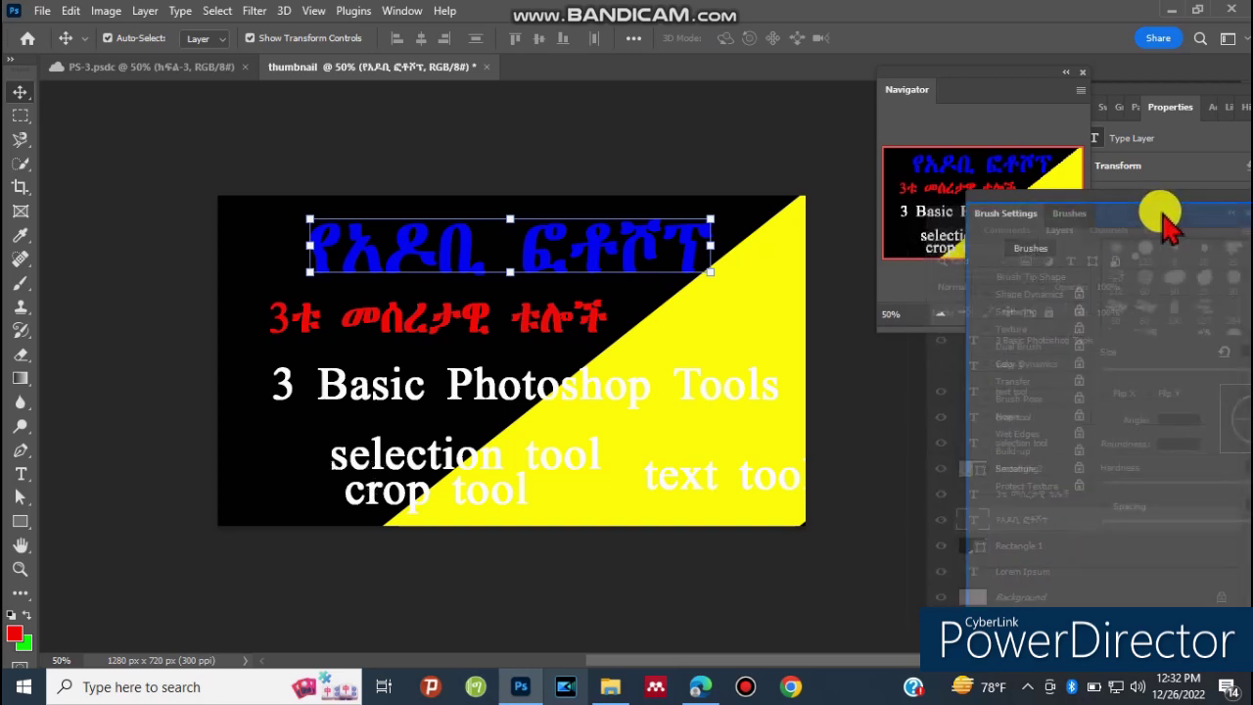
pyautogui.moveTo(1167, 226); pyautogui.dragTo(1111, 225)
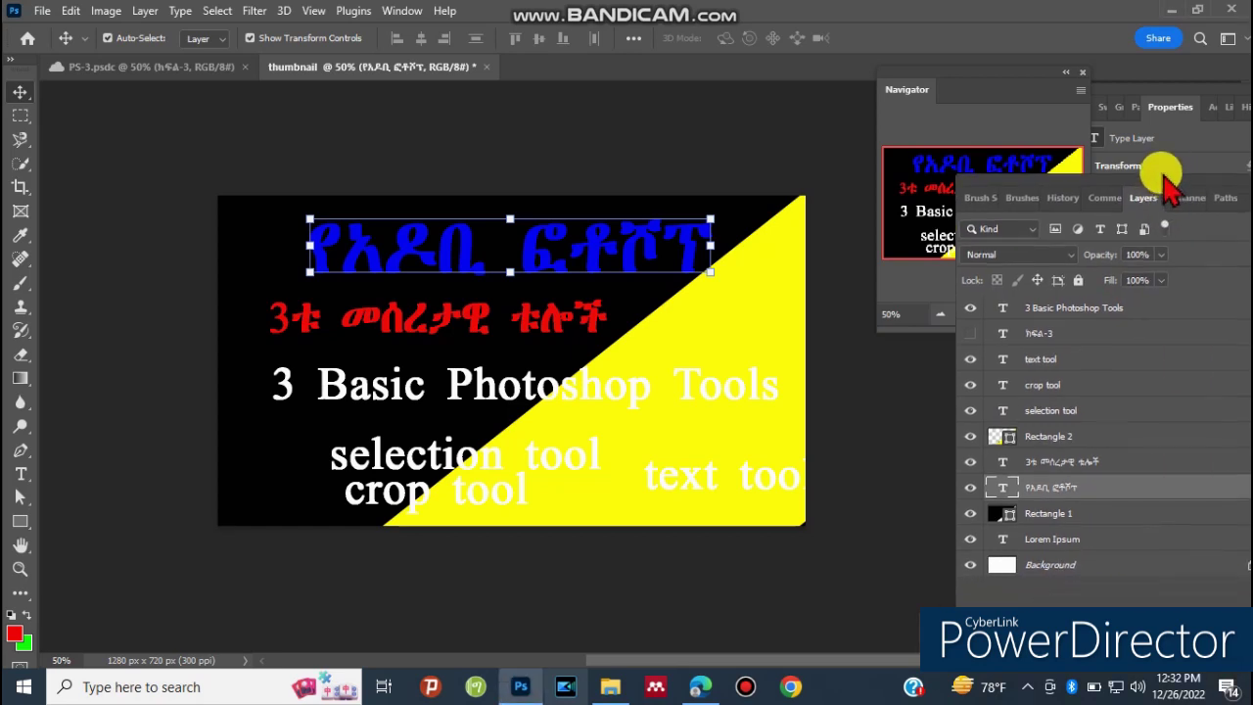
pyautogui.moveTo(1174, 210); pyautogui.dragTo(1160, 176)
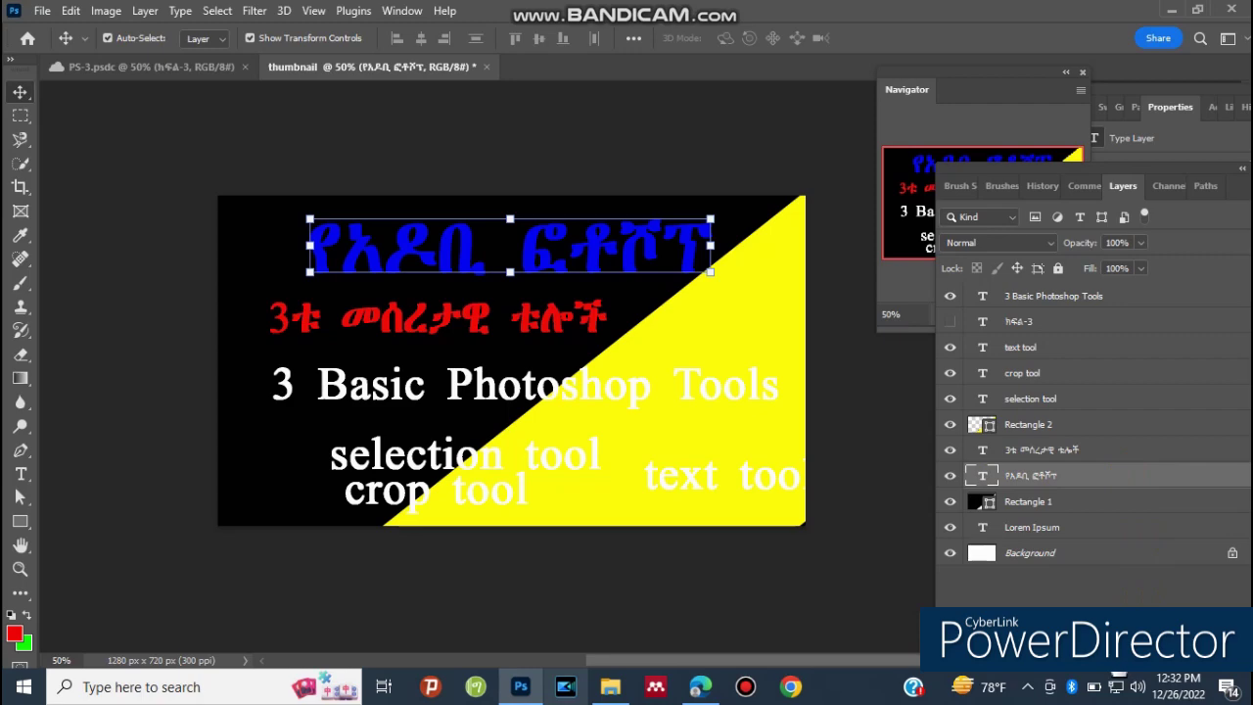
pyautogui.doubleClick(1180, 480)
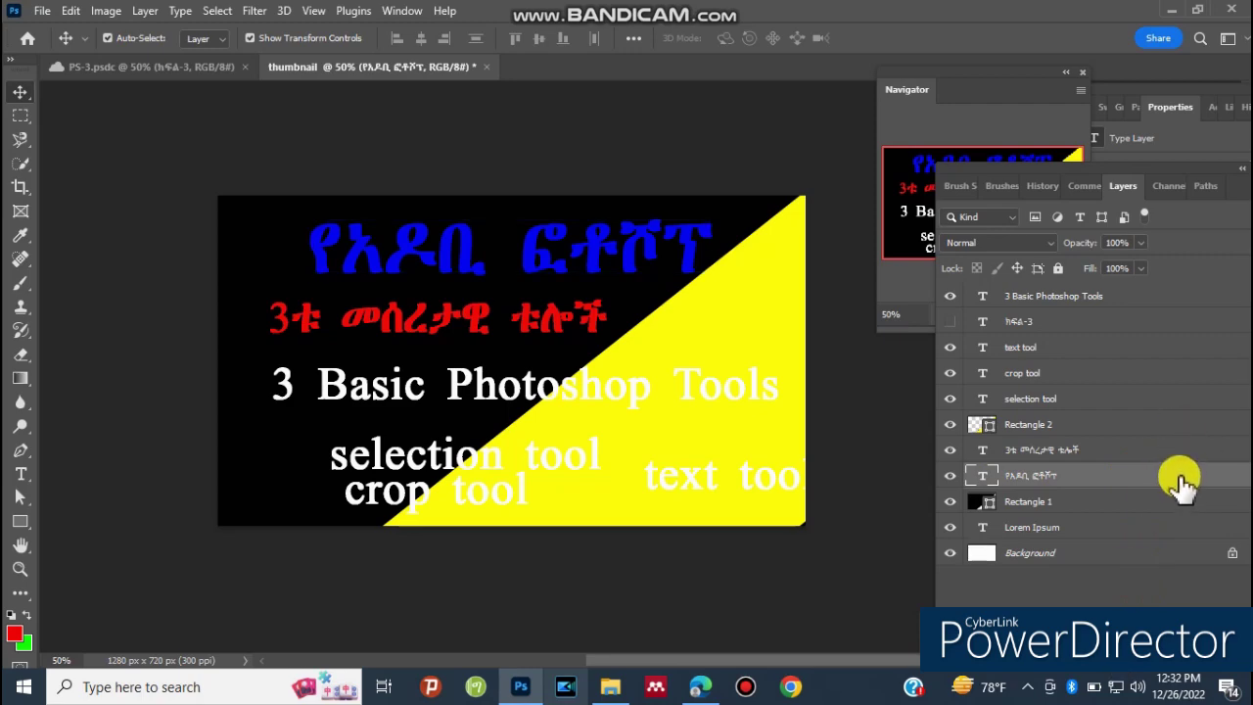
# Give the blue title a 16 px pure-white outside stroke in Layer Style.
pyautogui.moveTo(543, 211); pyautogui.dragTo(859, 207)
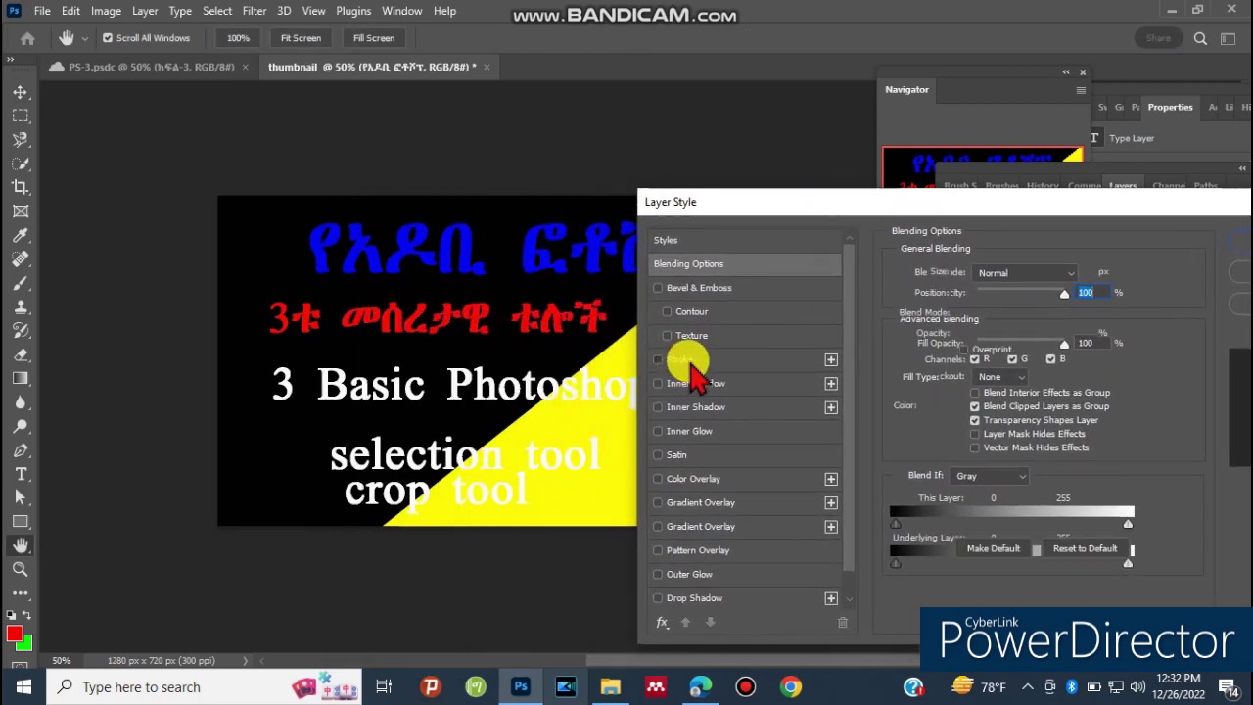
pyautogui.click(682, 360)
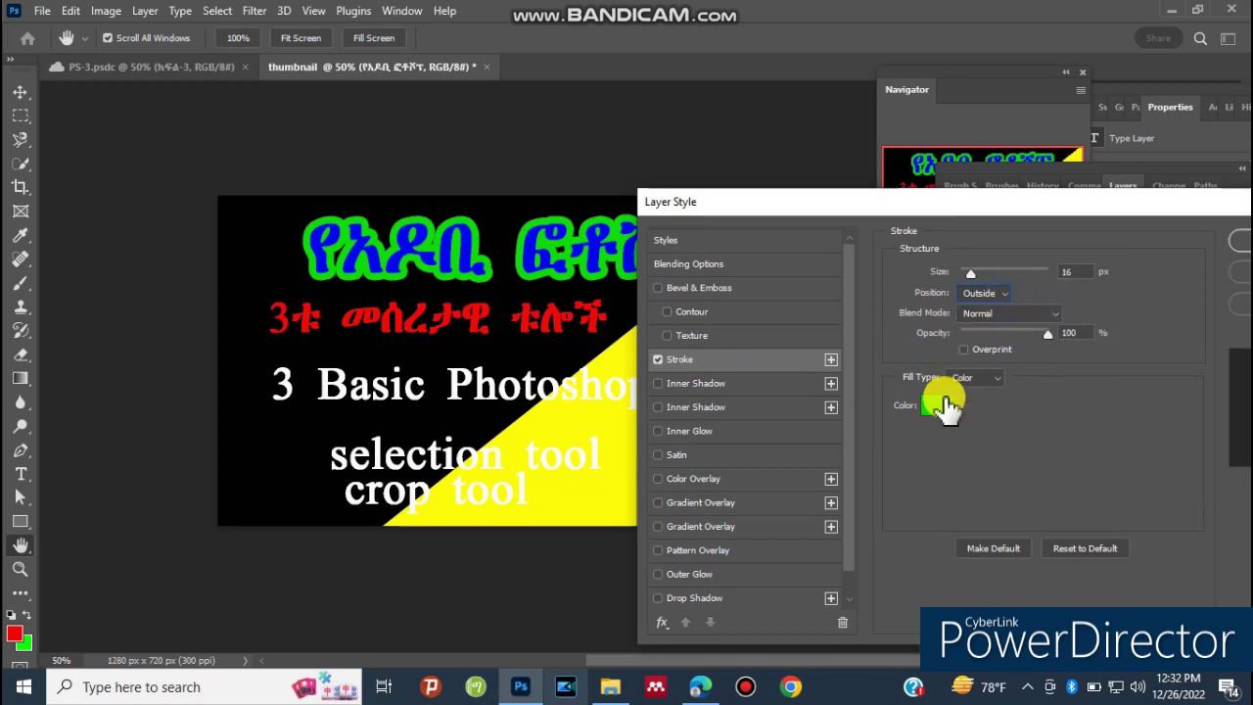
pyautogui.click(936, 404)
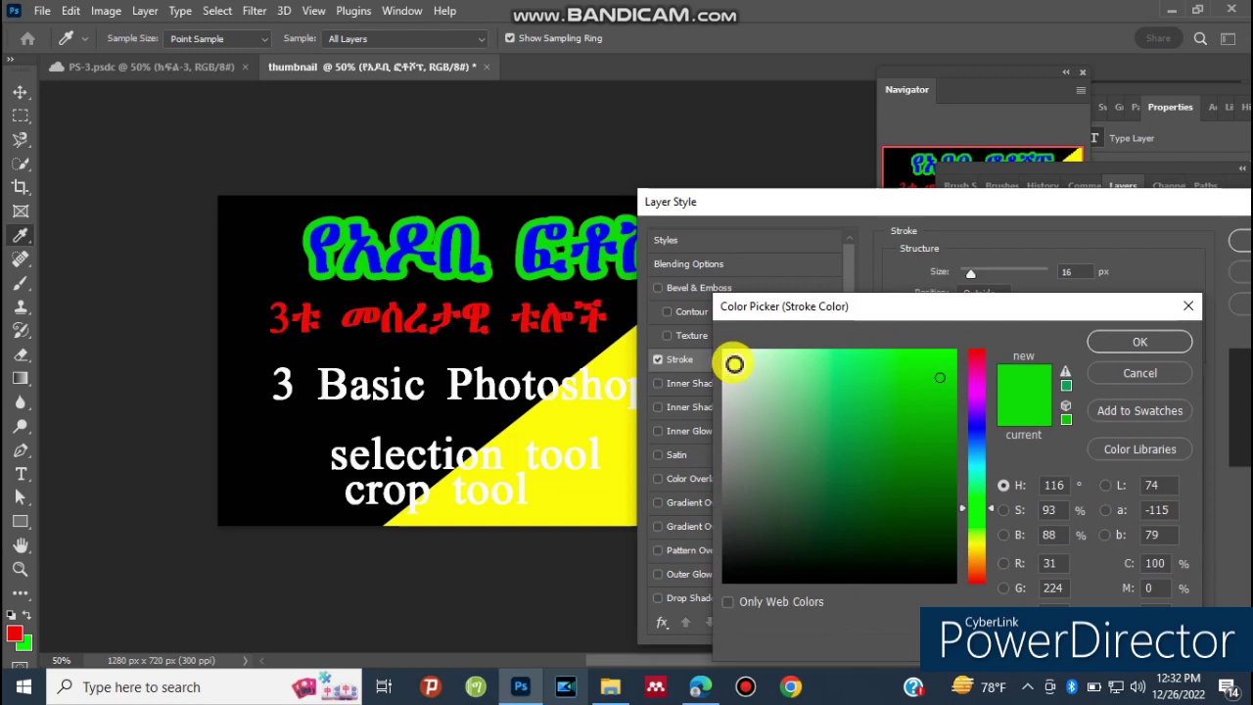
pyautogui.click(734, 363)
pyautogui.moveTo(722, 355); pyautogui.dragTo(707, 343)
pyautogui.click(1141, 343)
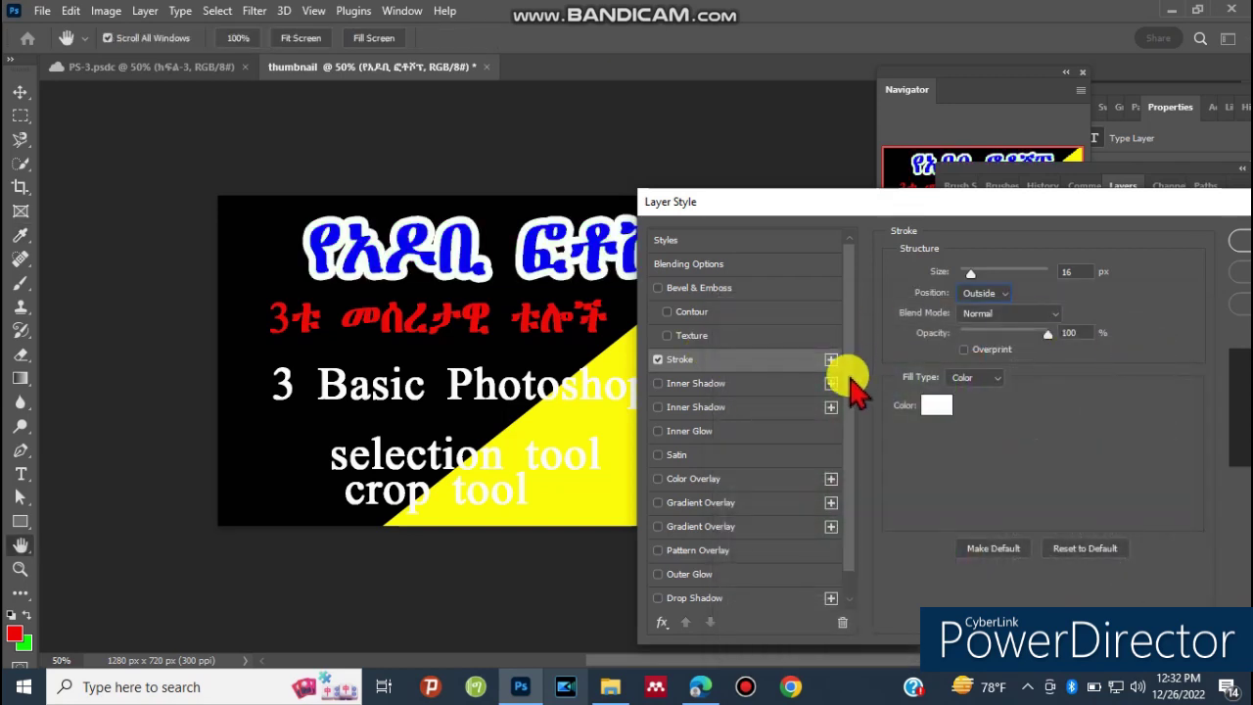
pyautogui.click(1239, 249)
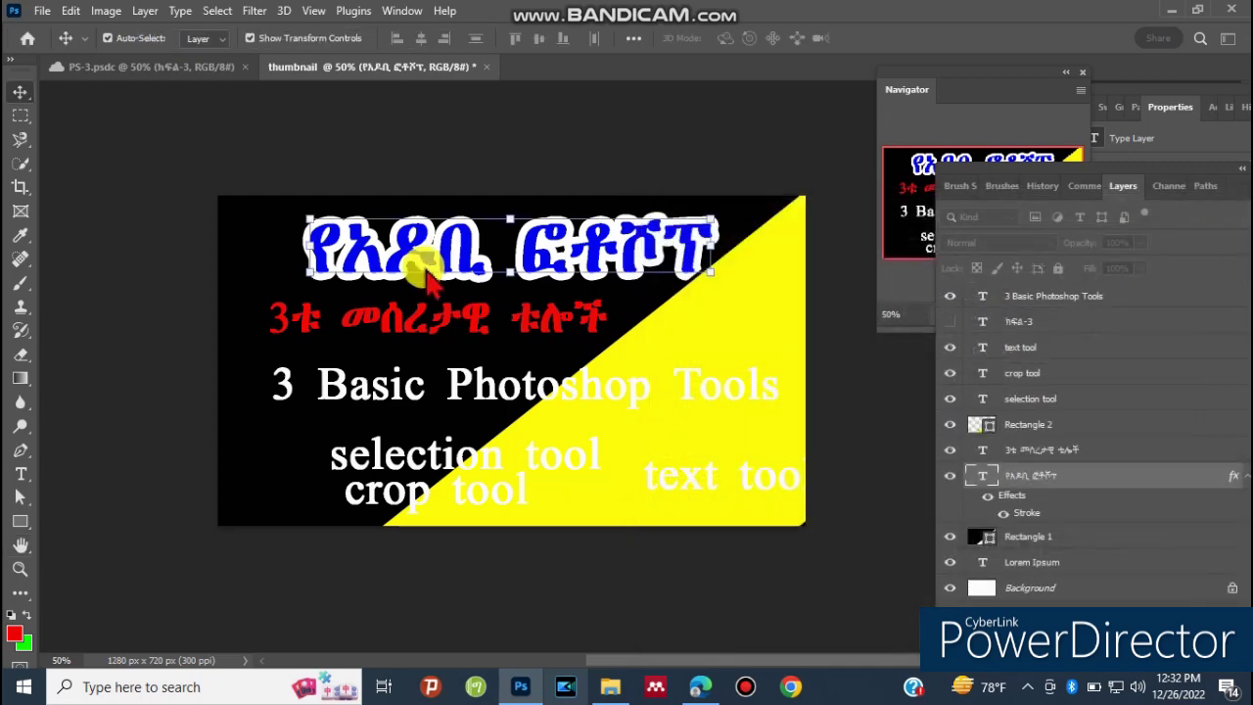
pyautogui.click(137, 68)
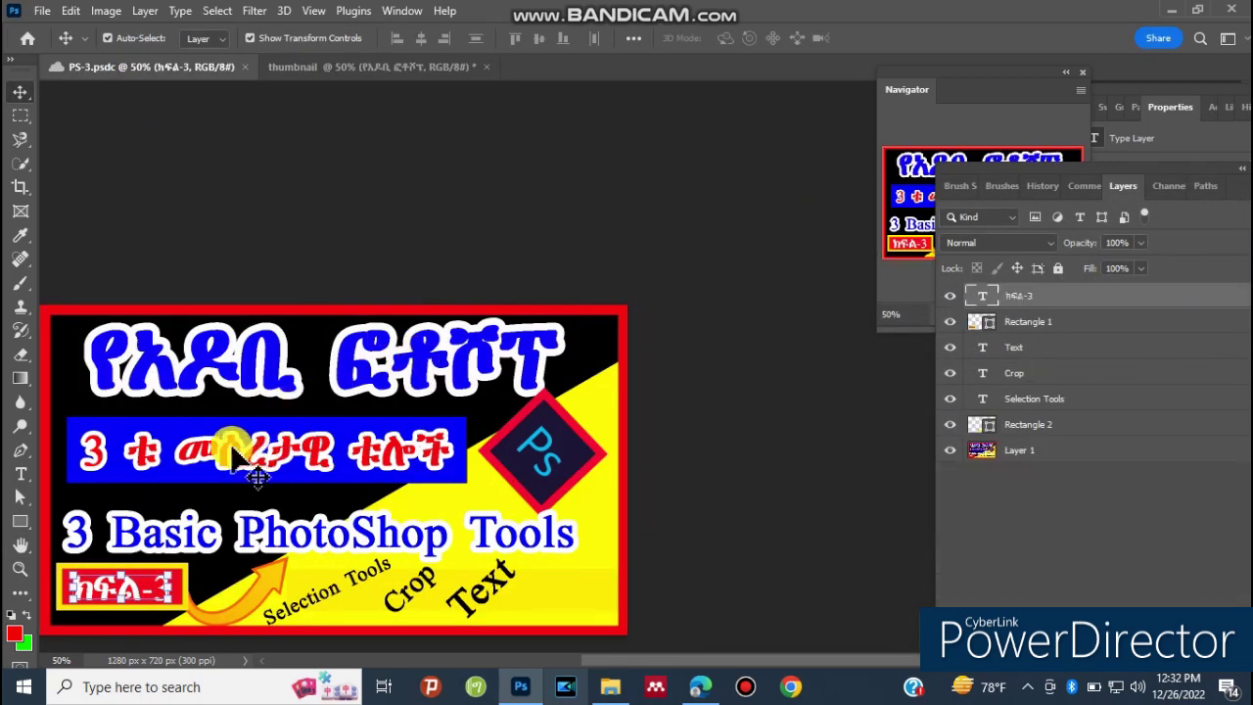
# Draw Rectangle 3 over the red subtitle line, then select the subtitle layer.
pyautogui.click(347, 67)
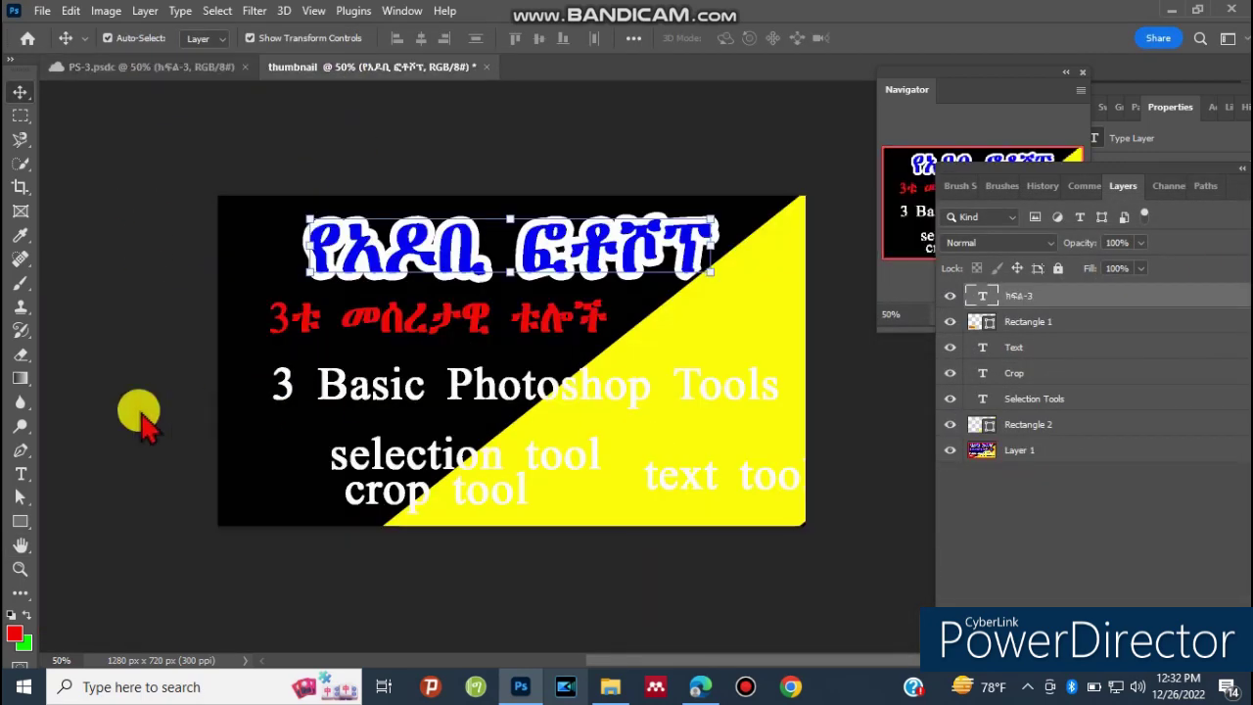
pyautogui.click(21, 520)
pyautogui.moveTo(262, 290); pyautogui.dragTo(611, 336)
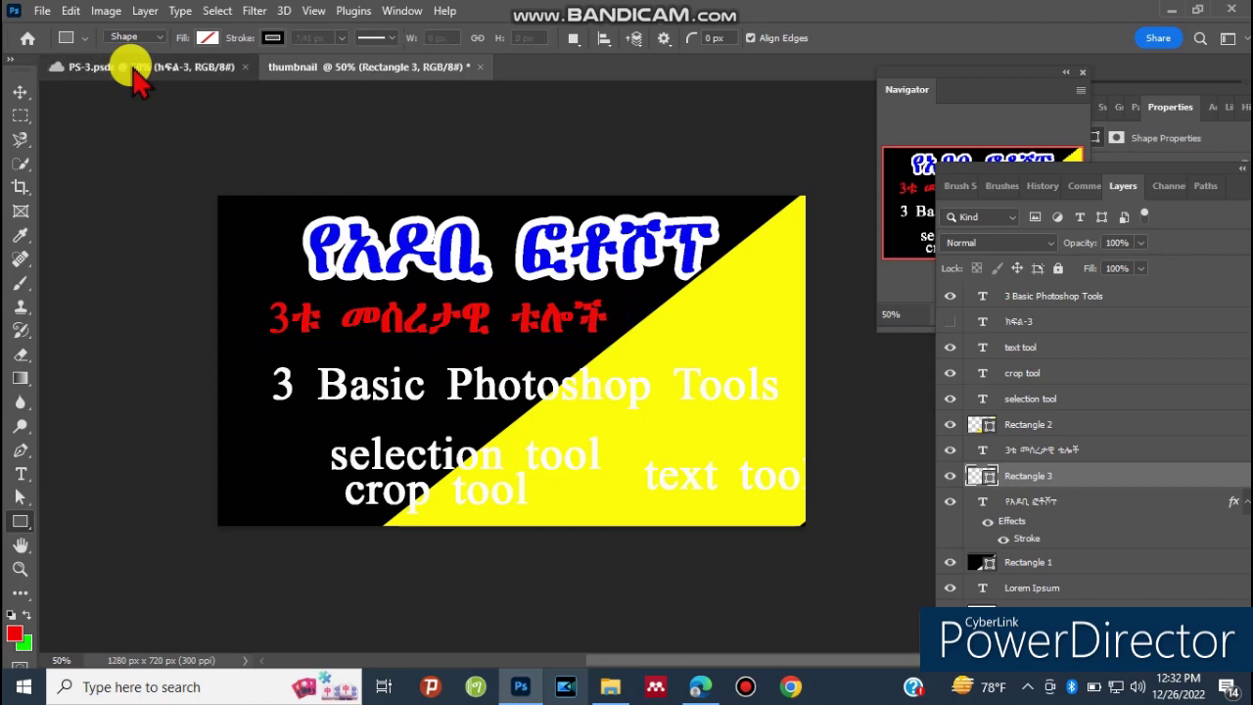
pyautogui.click(135, 70)
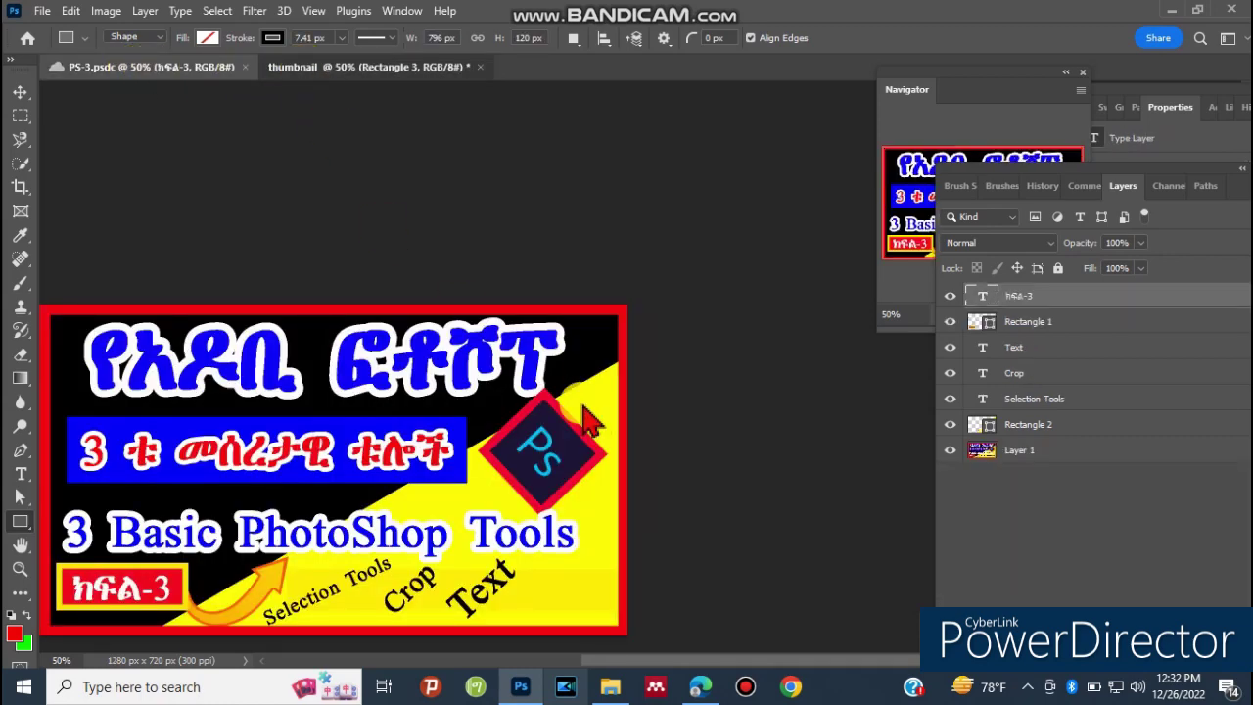
pyautogui.hotkey('ctrl', 'Tab')
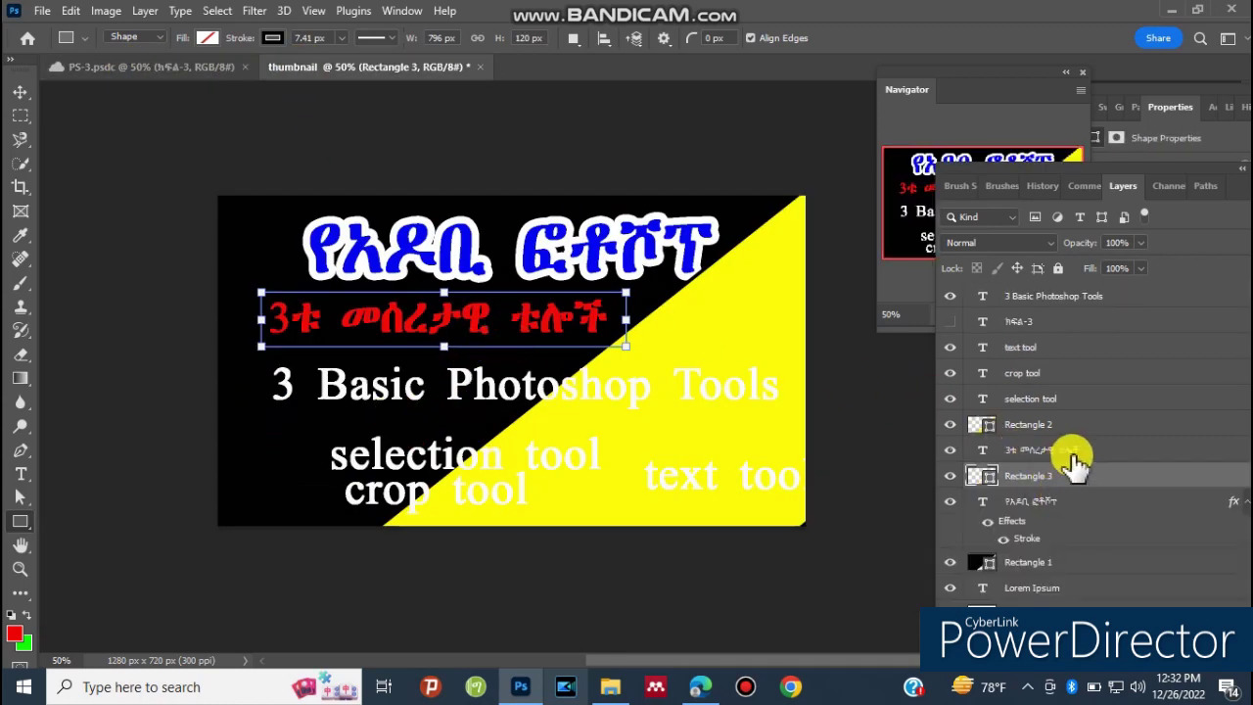
pyautogui.click(1103, 453)
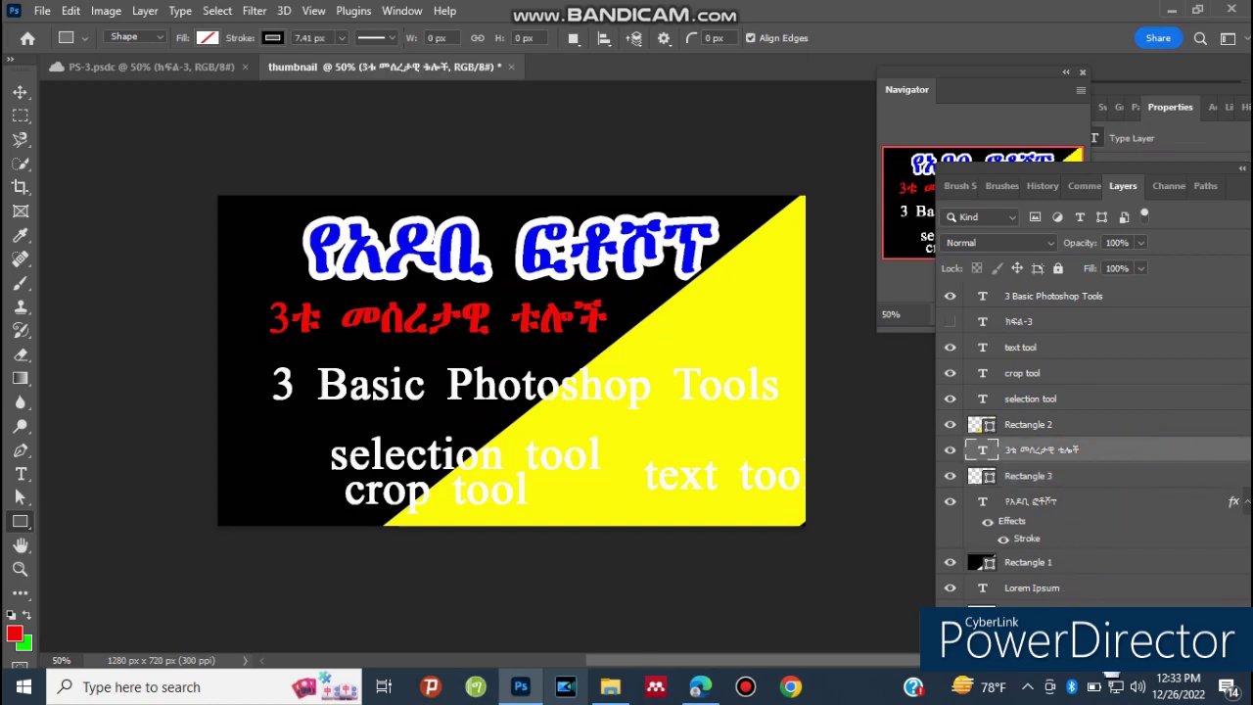
pyautogui.click(1116, 627)
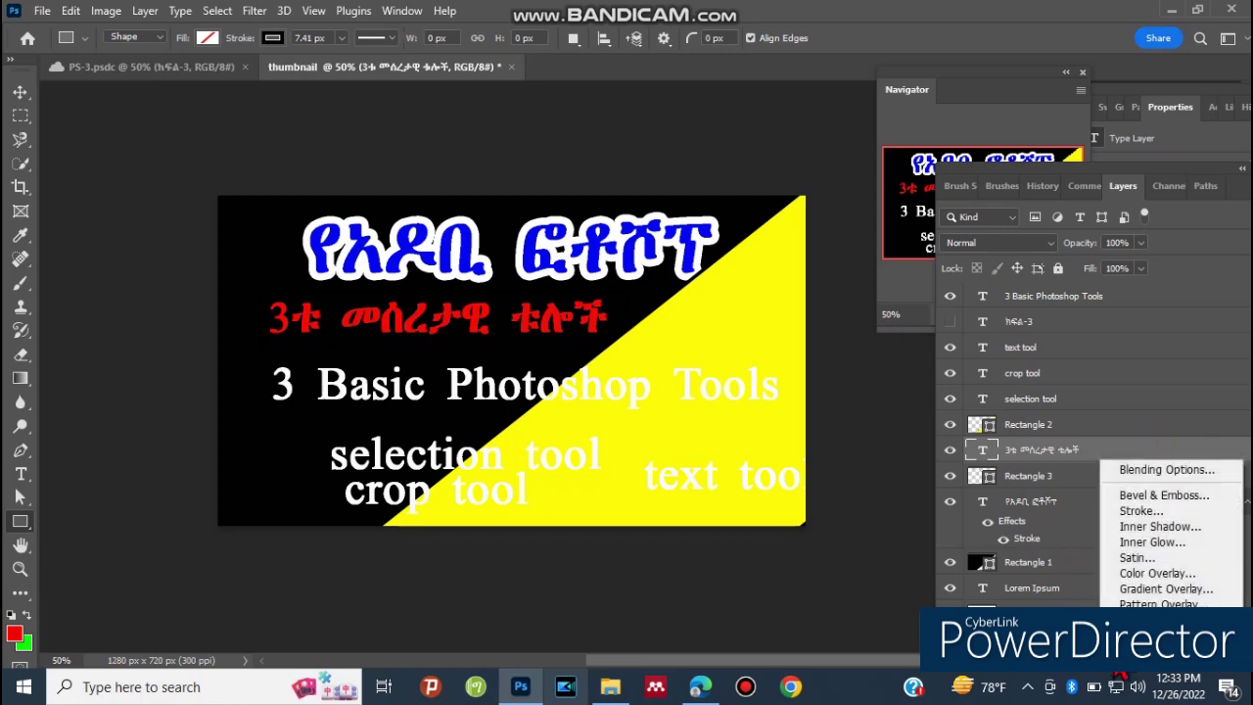
# Add a 16 px strong blue stroke effect to the red Amharic subtitle.
pyautogui.click(1153, 512)
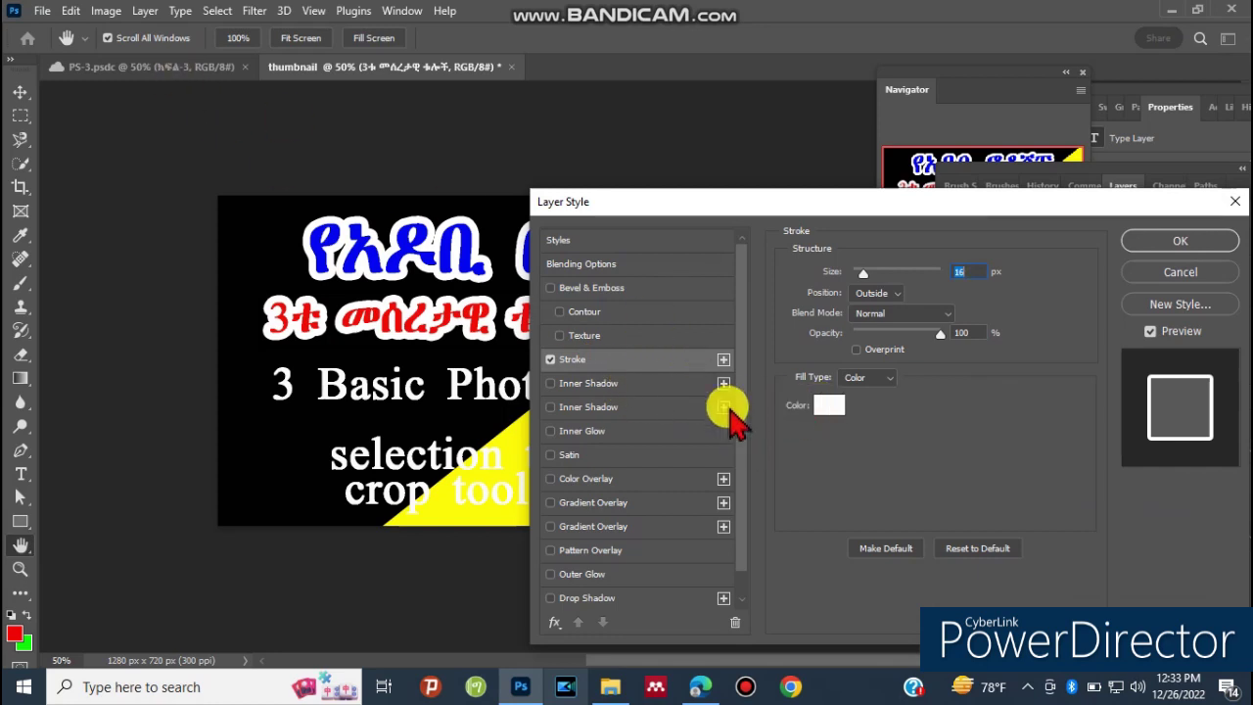
pyautogui.click(834, 407)
pyautogui.click(925, 406)
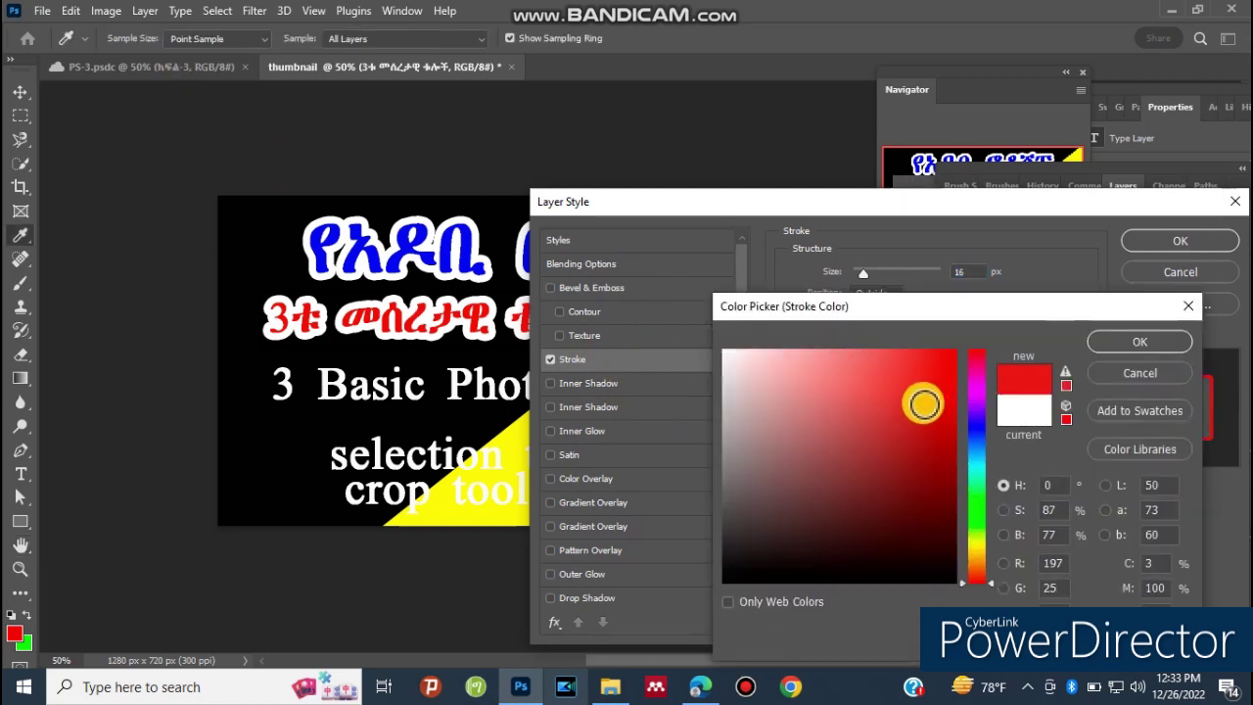
pyautogui.click(738, 372)
pyautogui.click(977, 428)
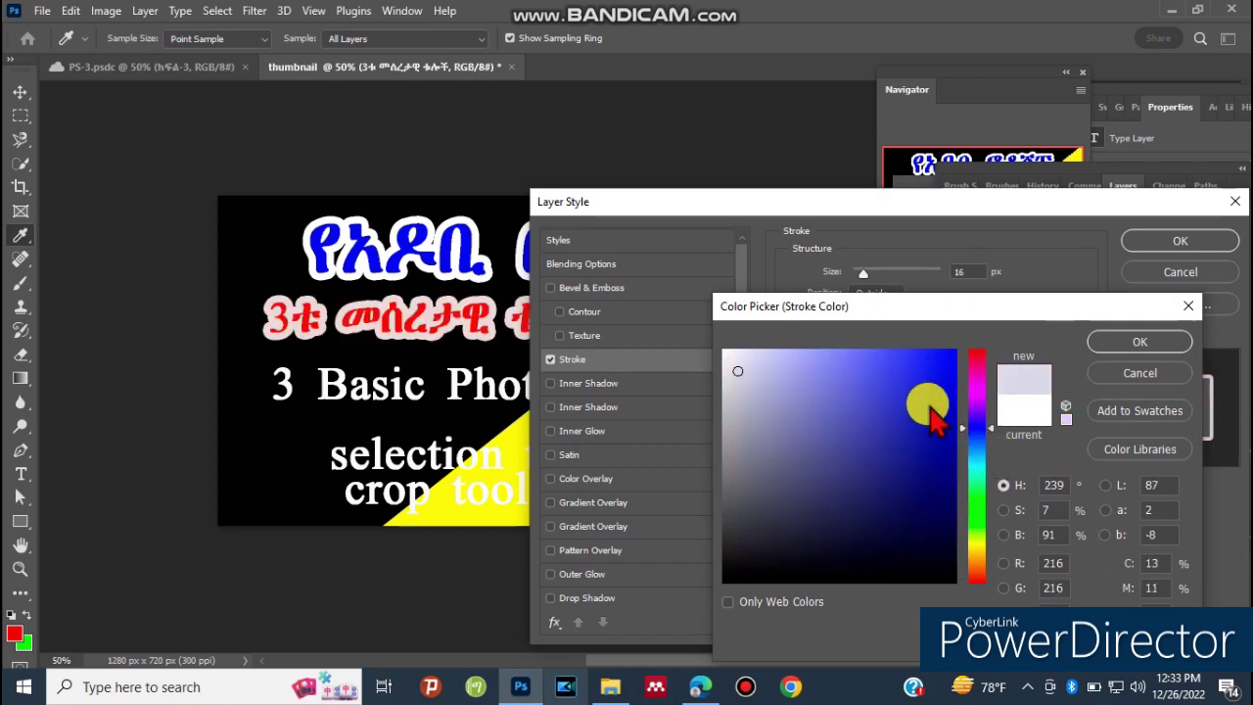
pyautogui.click(918, 365)
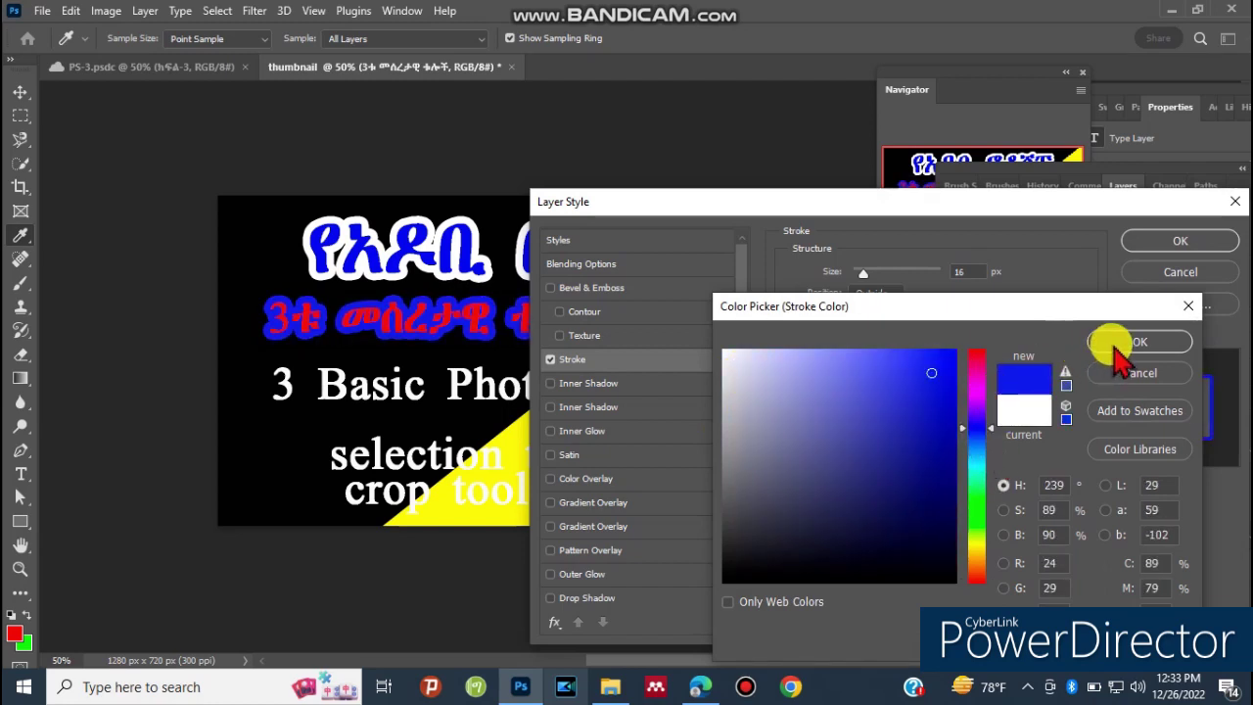
pyautogui.click(1135, 340)
pyautogui.click(1179, 241)
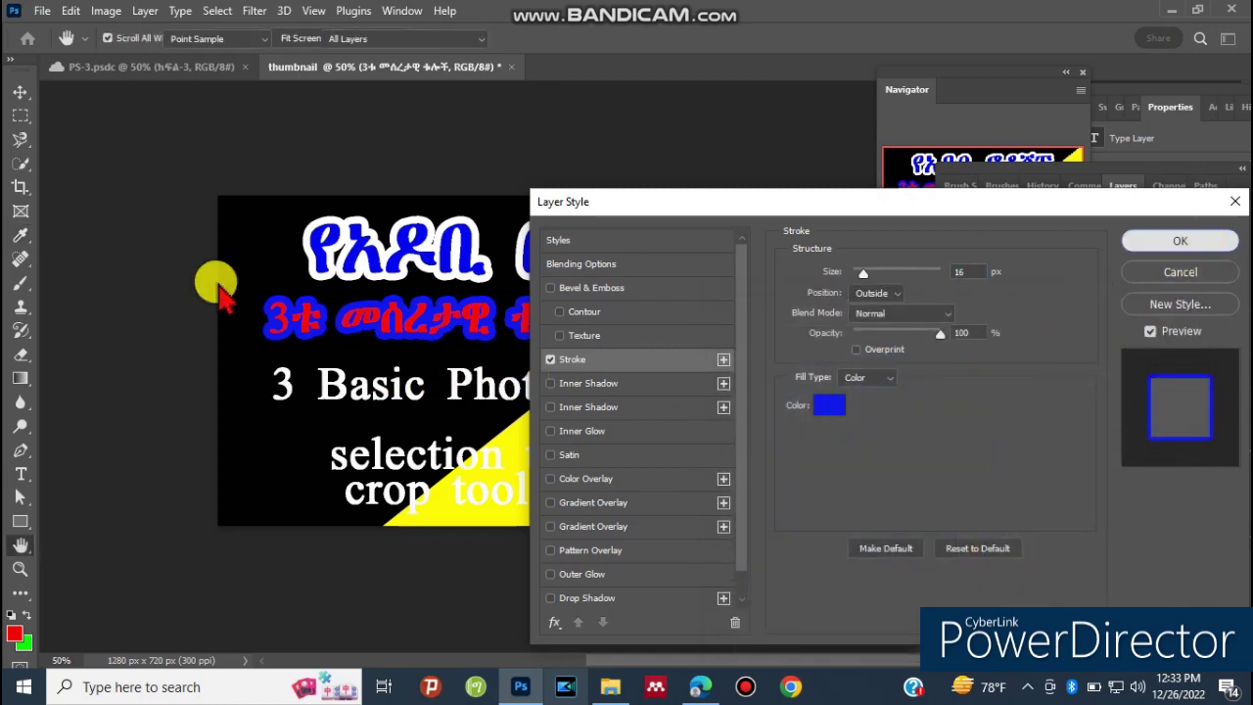
# Compare against the PS-3.psdc reference design, then return to the thumbnail.
pyautogui.click(149, 70)
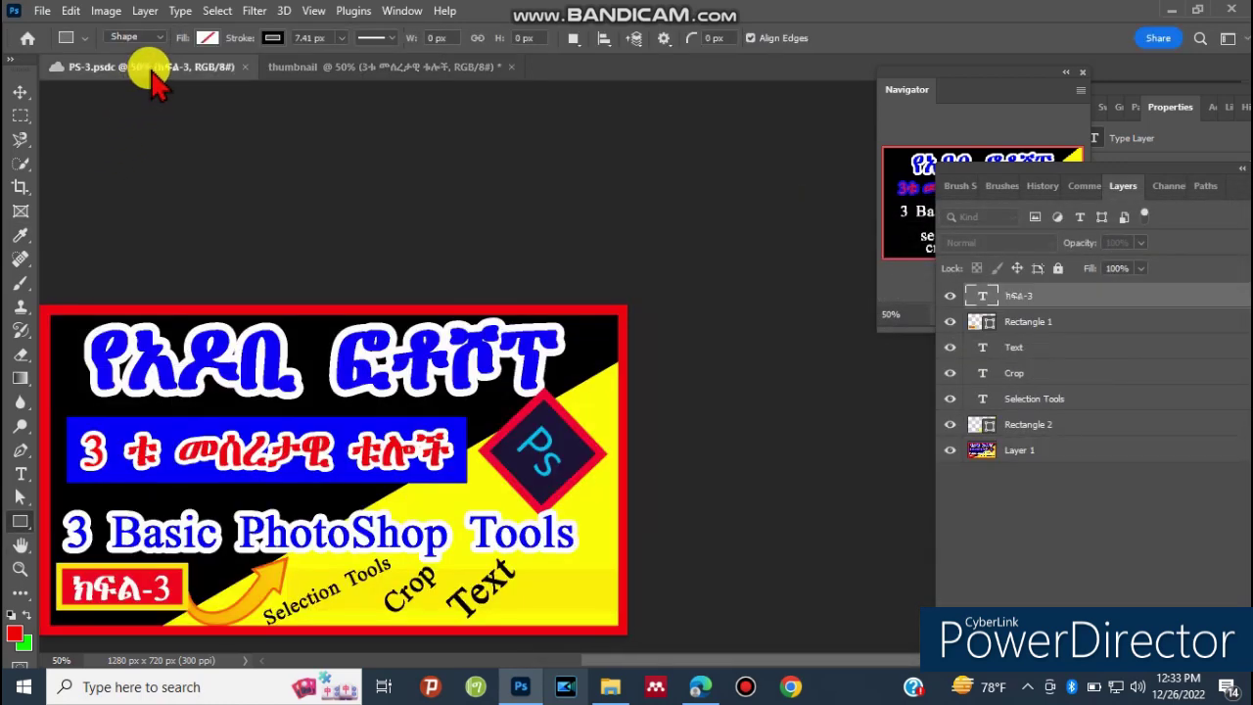
pyautogui.click(293, 71)
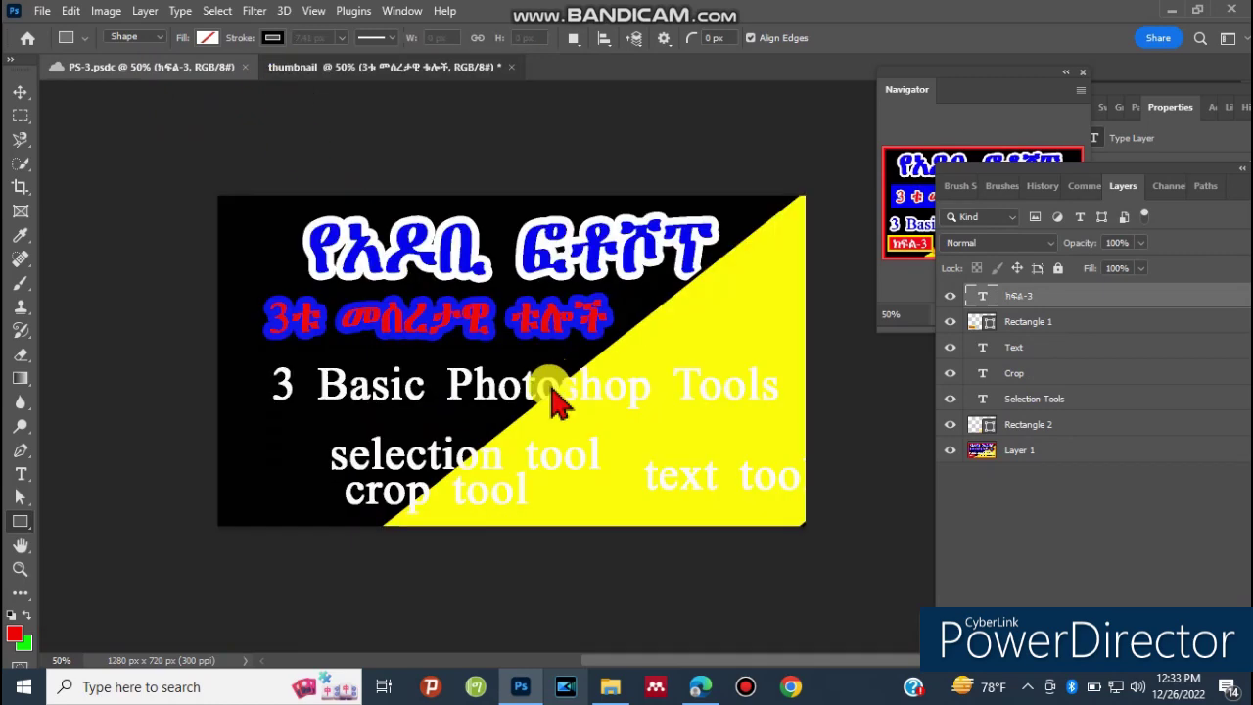
pyautogui.click(377, 318)
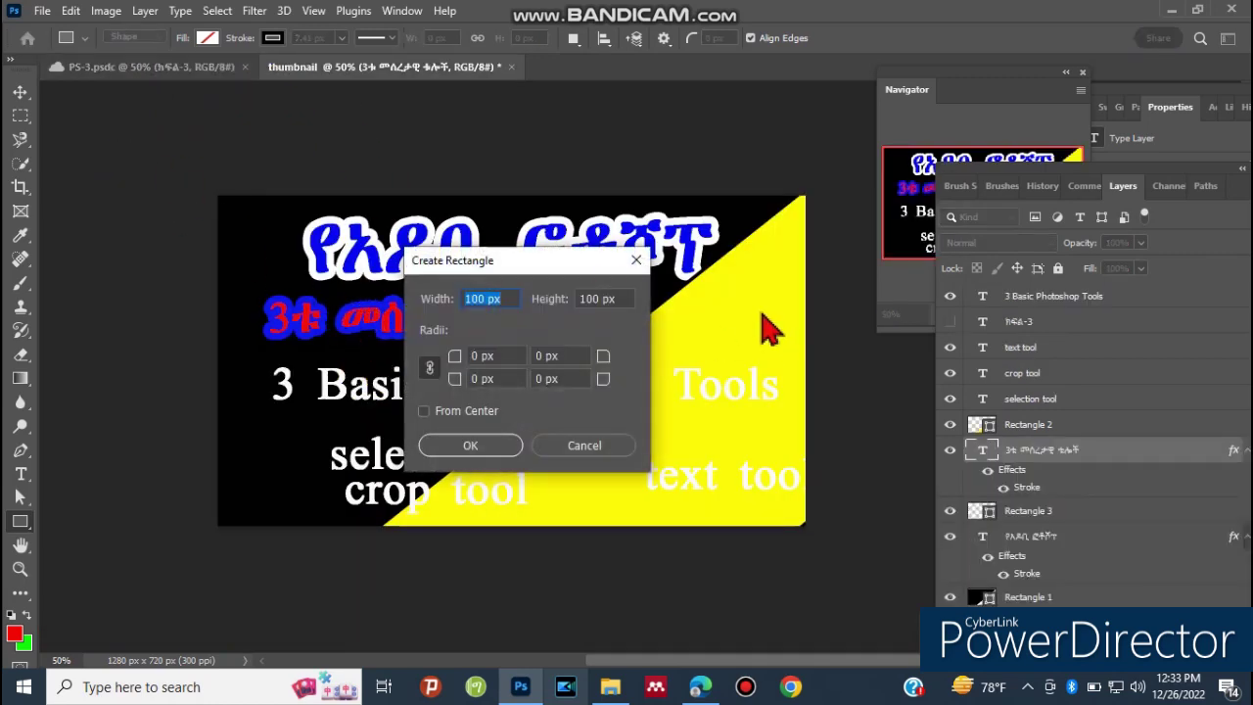
# Dismiss the rectangle-size prompt, select the Rectangle 3 layer, and open its Layer Style.
pyautogui.click(636, 261)
pyautogui.click(21, 92)
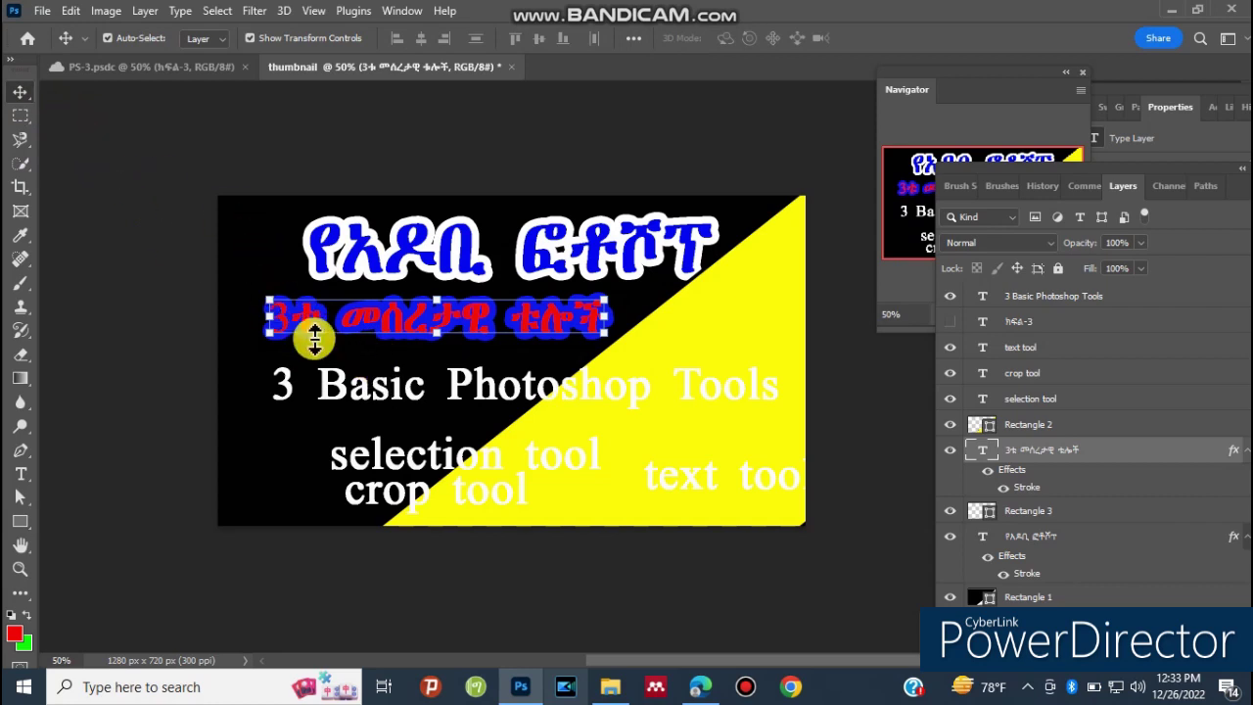
pyautogui.click(385, 364)
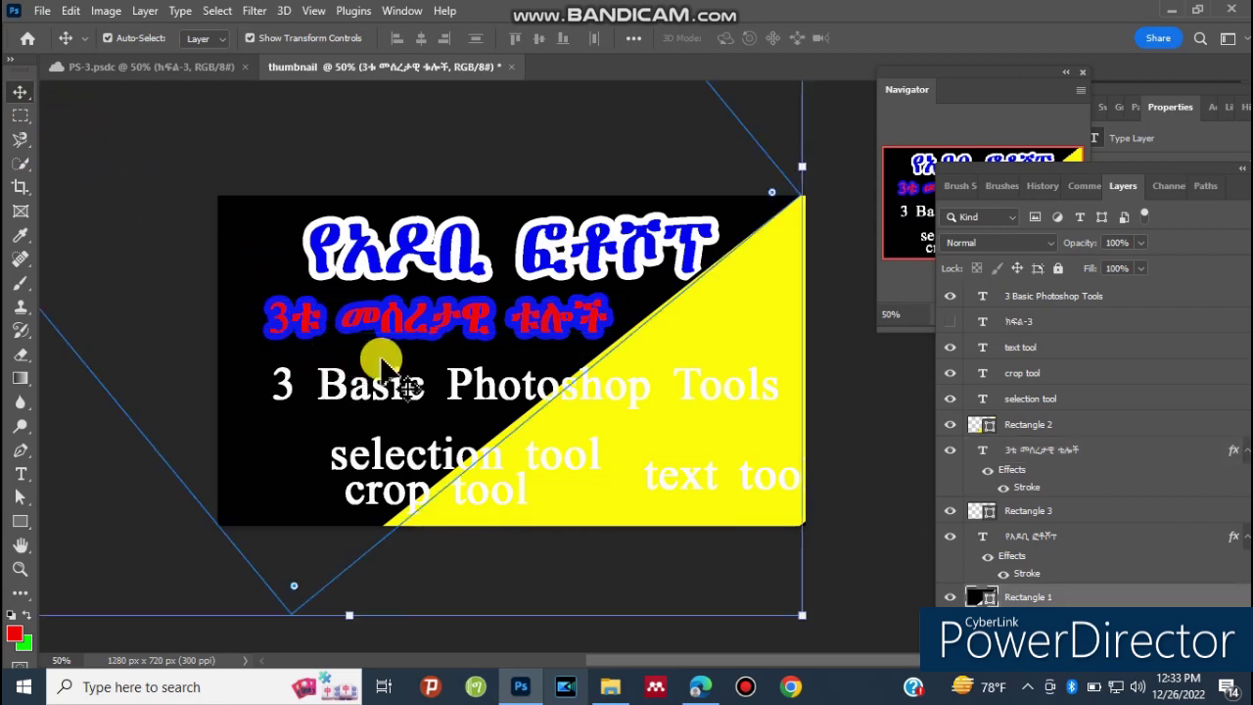
pyautogui.click(828, 446)
pyautogui.click(1046, 597)
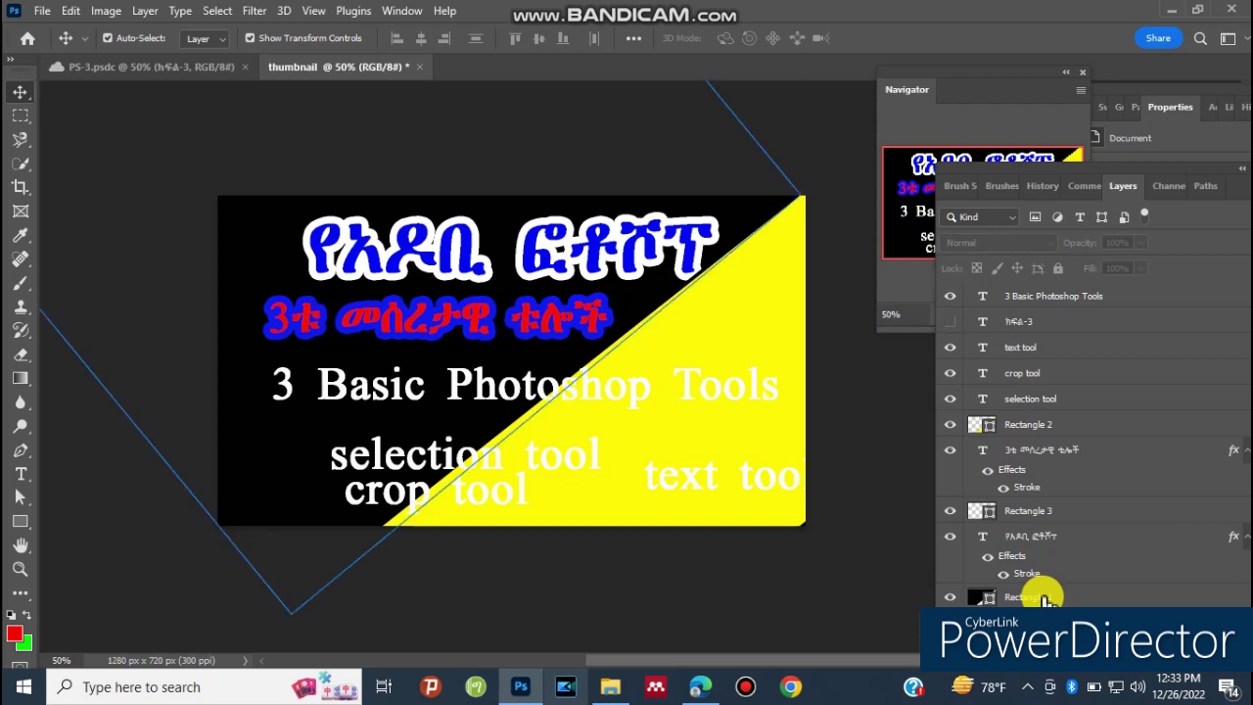
pyautogui.click(1023, 516)
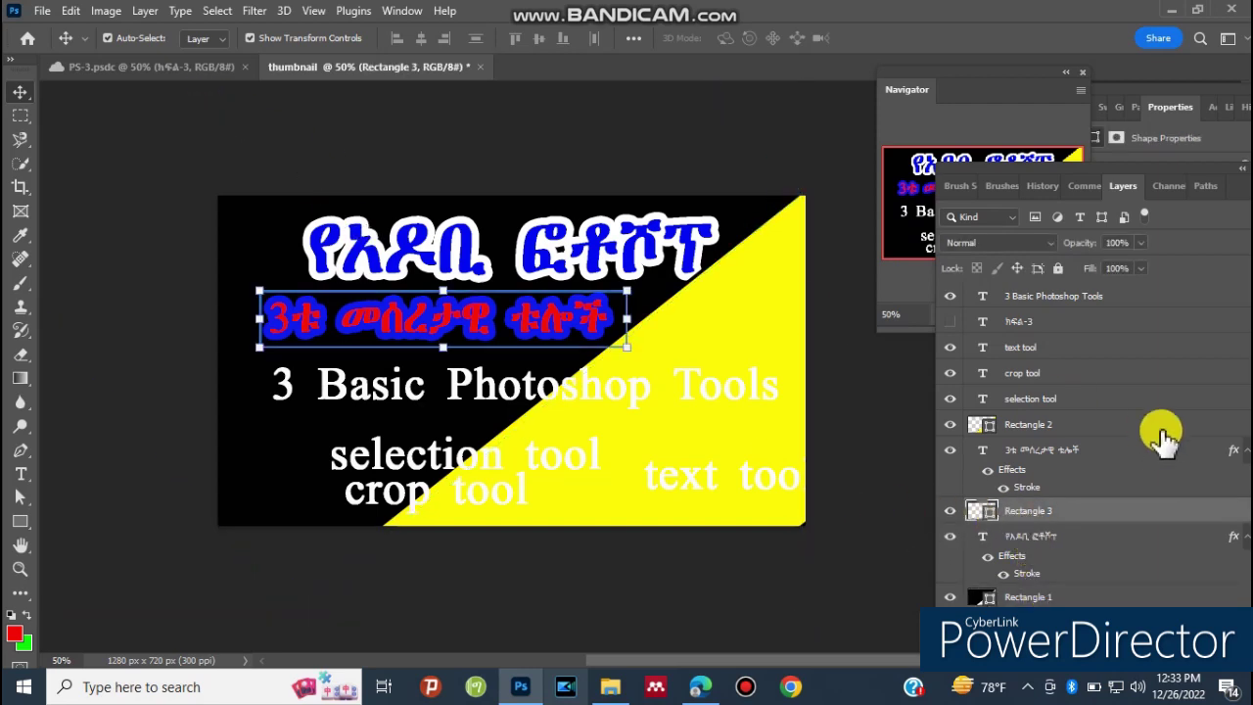
pyautogui.doubleClick(1163, 513)
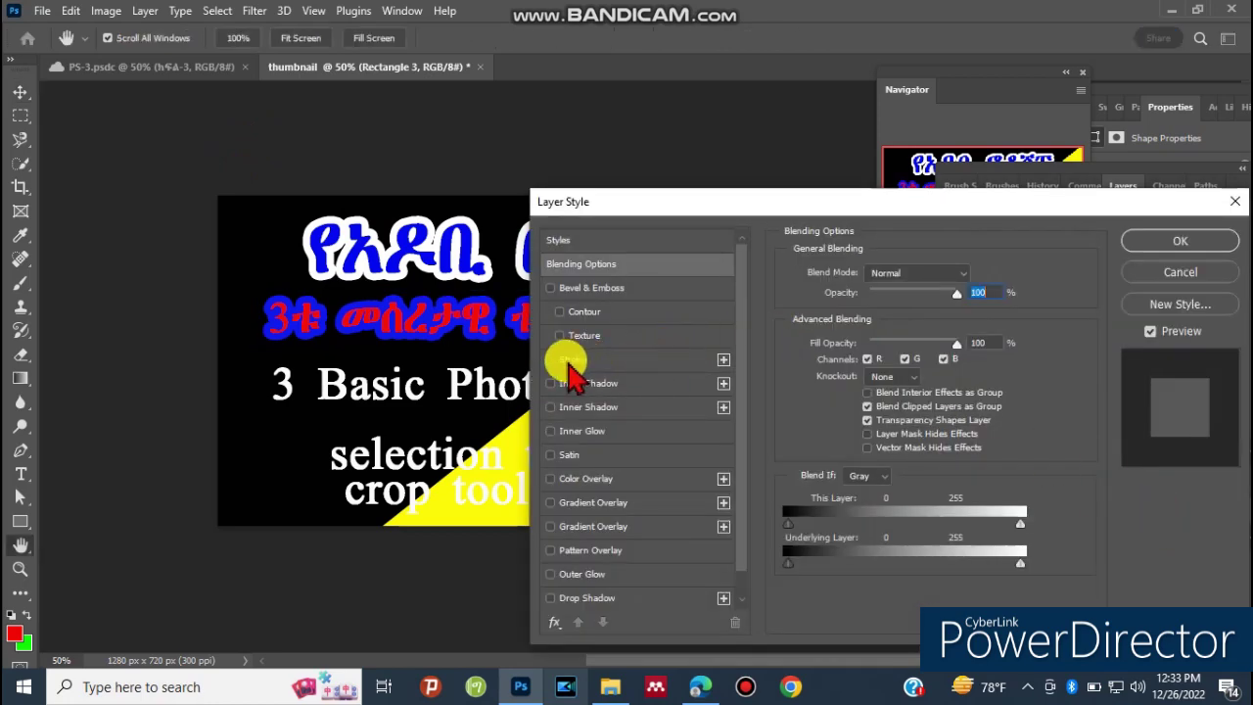
# Turn on a 32 px outside stroke for Rectangle 3.
pyautogui.click(568, 360)
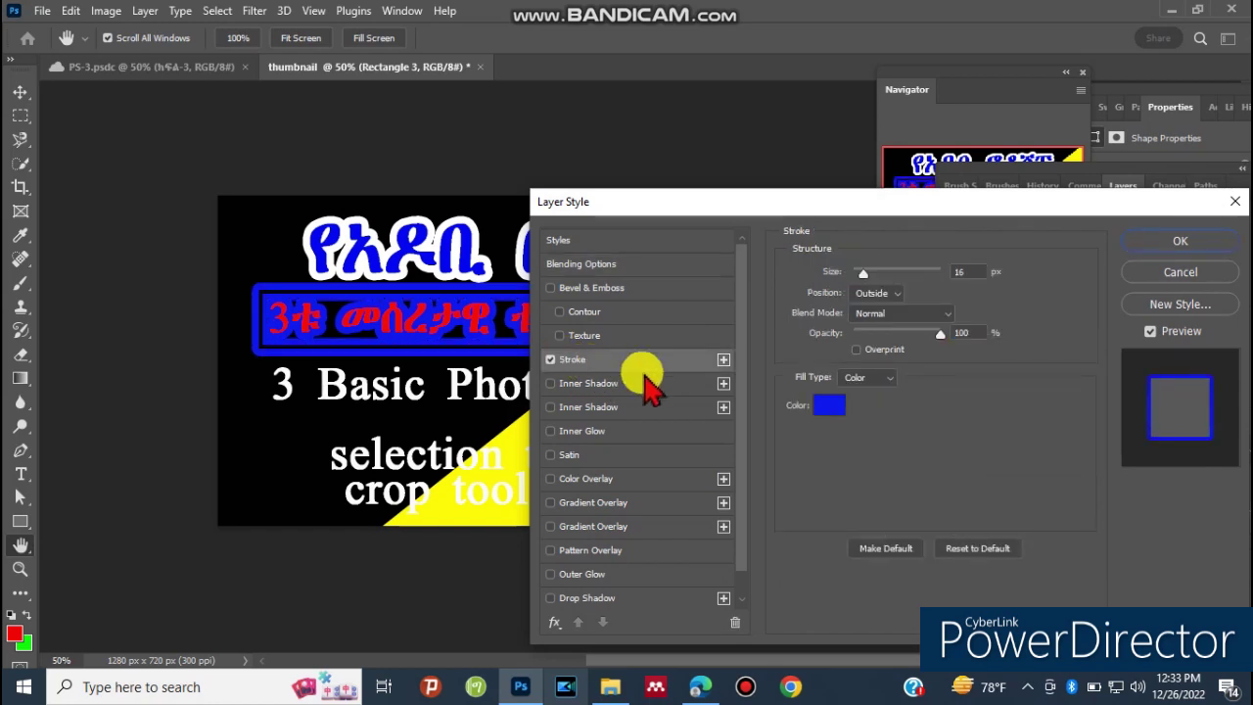
pyautogui.moveTo(865, 275)
pyautogui.mouseDown()
pyautogui.moveTo(885, 278)
pyautogui.moveTo(870, 274)
pyautogui.mouseUp()
pyautogui.click(895, 293)
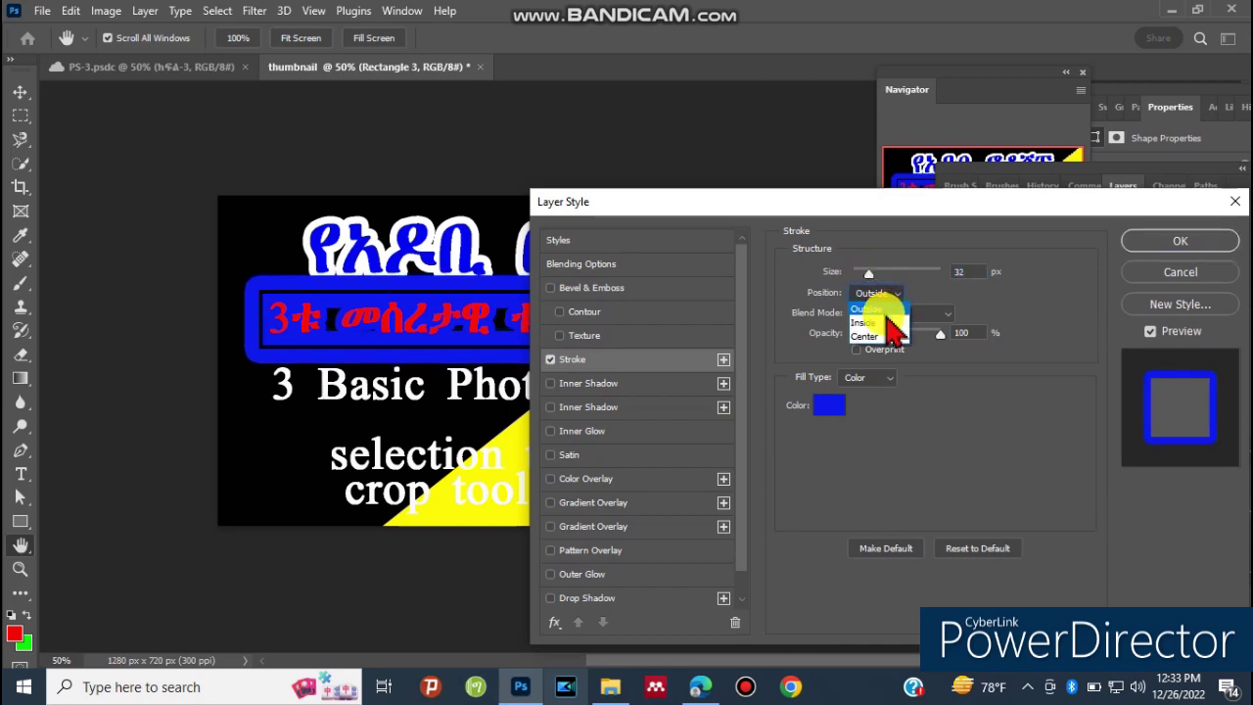
pyautogui.click(892, 293)
pyautogui.click(877, 338)
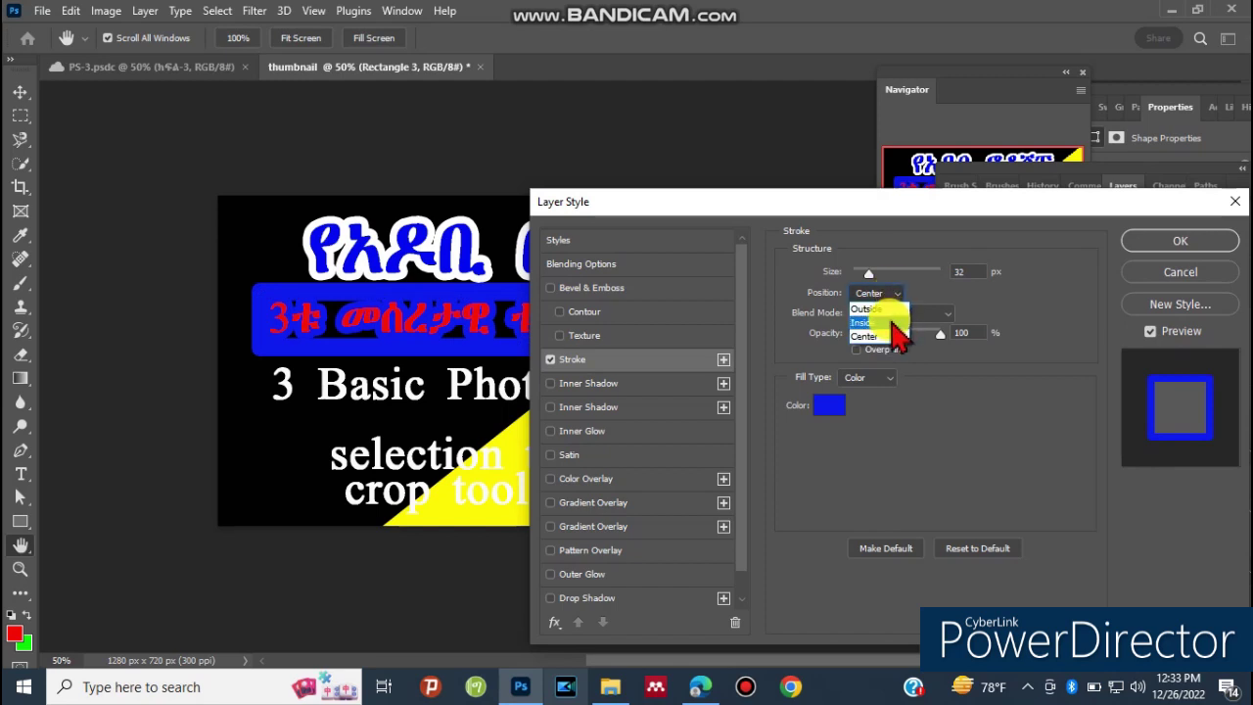
pyautogui.click(879, 309)
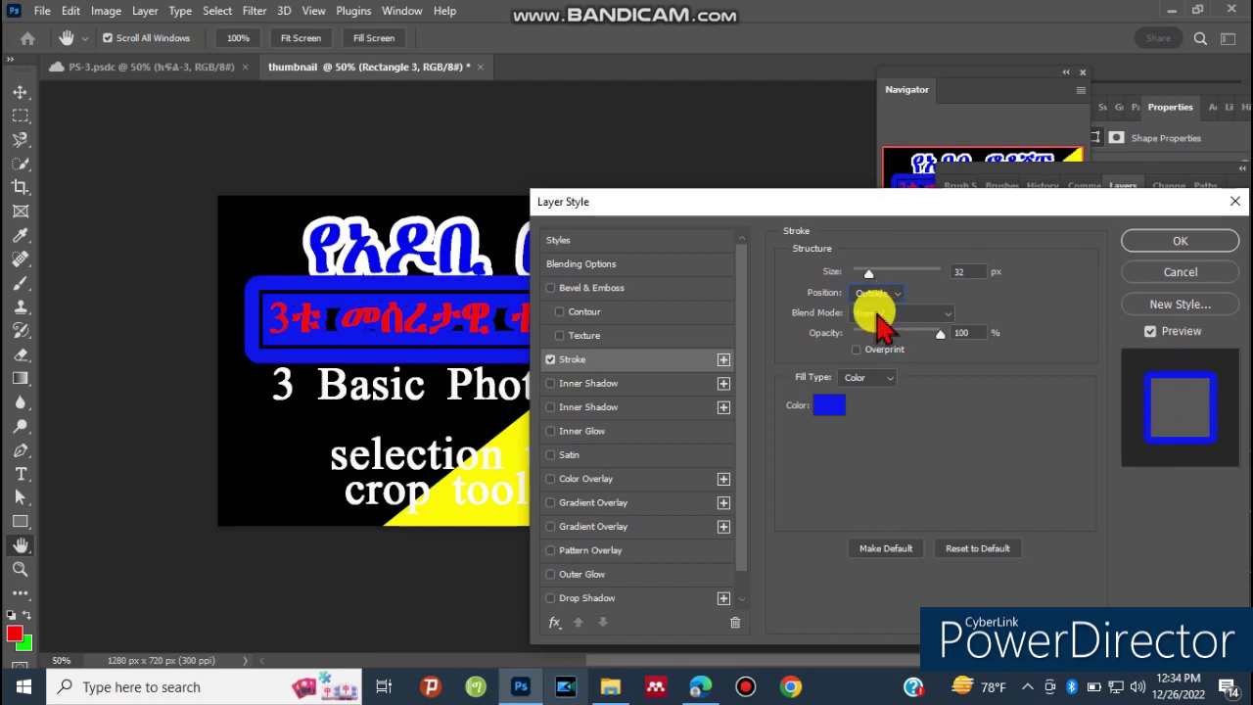
# Set Rectangle 3's stroke colour to vivid green and apply it.
pyautogui.click(828, 405)
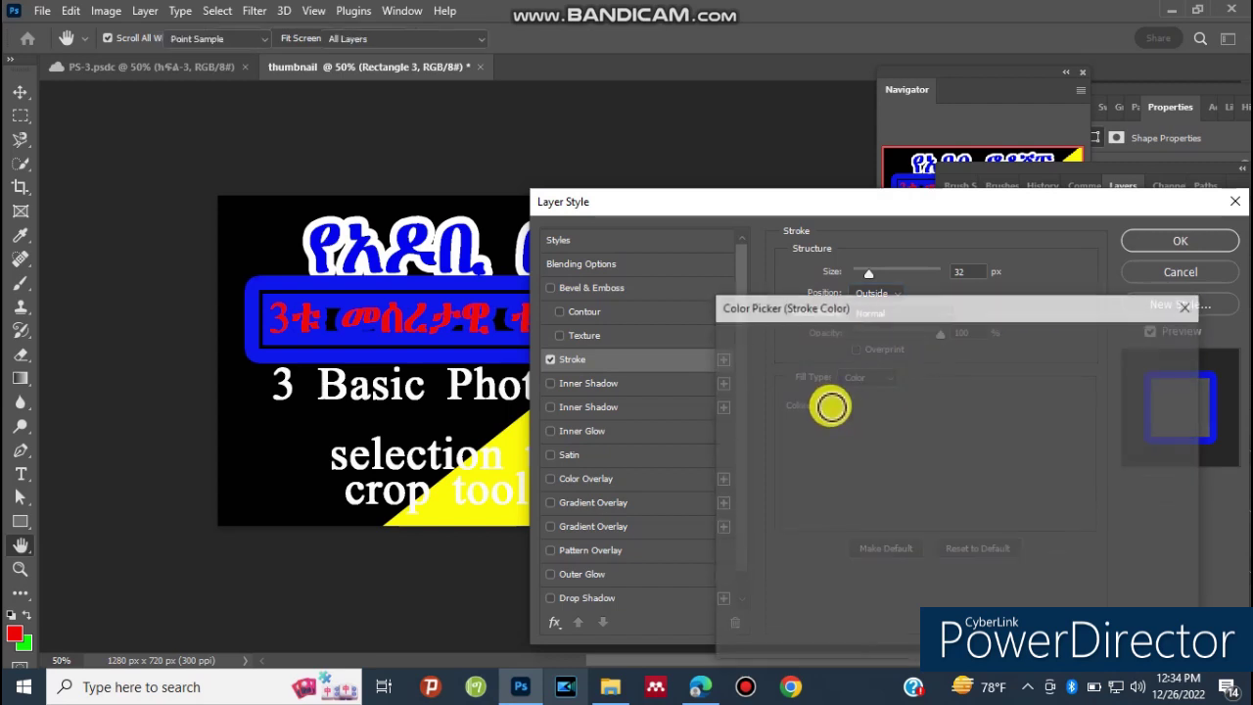
pyautogui.click(749, 373)
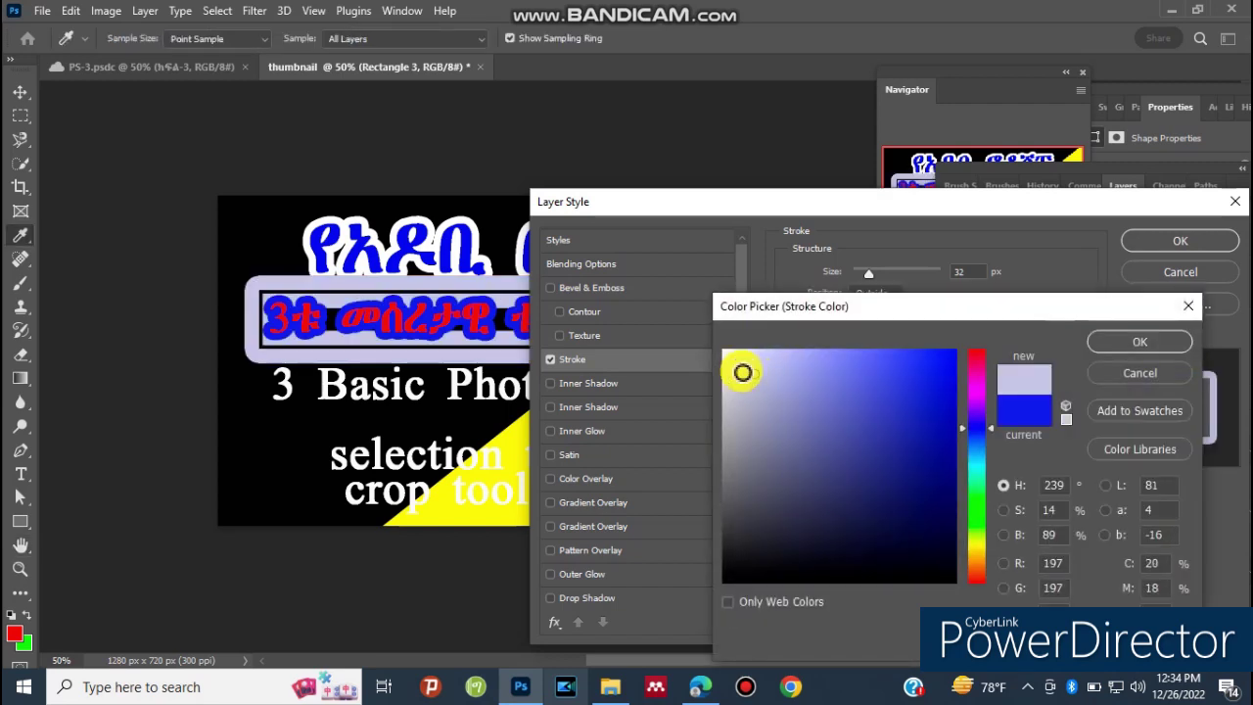
pyautogui.click(976, 352)
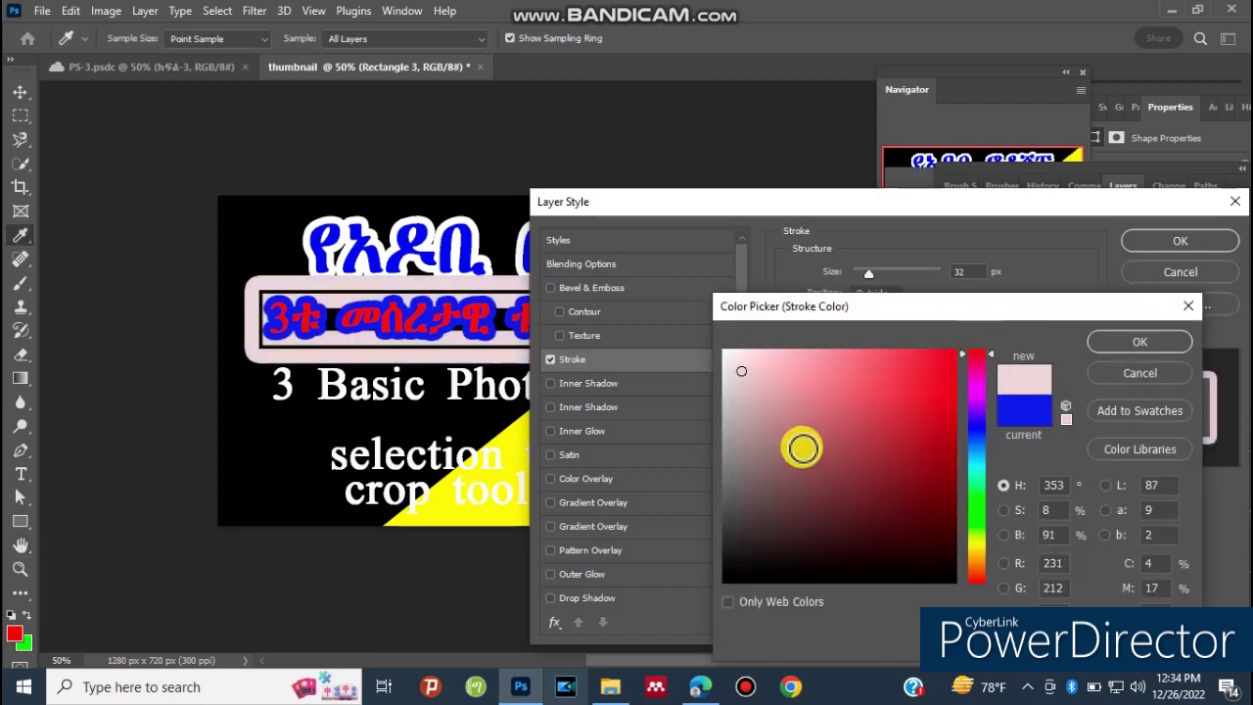
pyautogui.moveTo(909, 422); pyautogui.dragTo(933, 380)
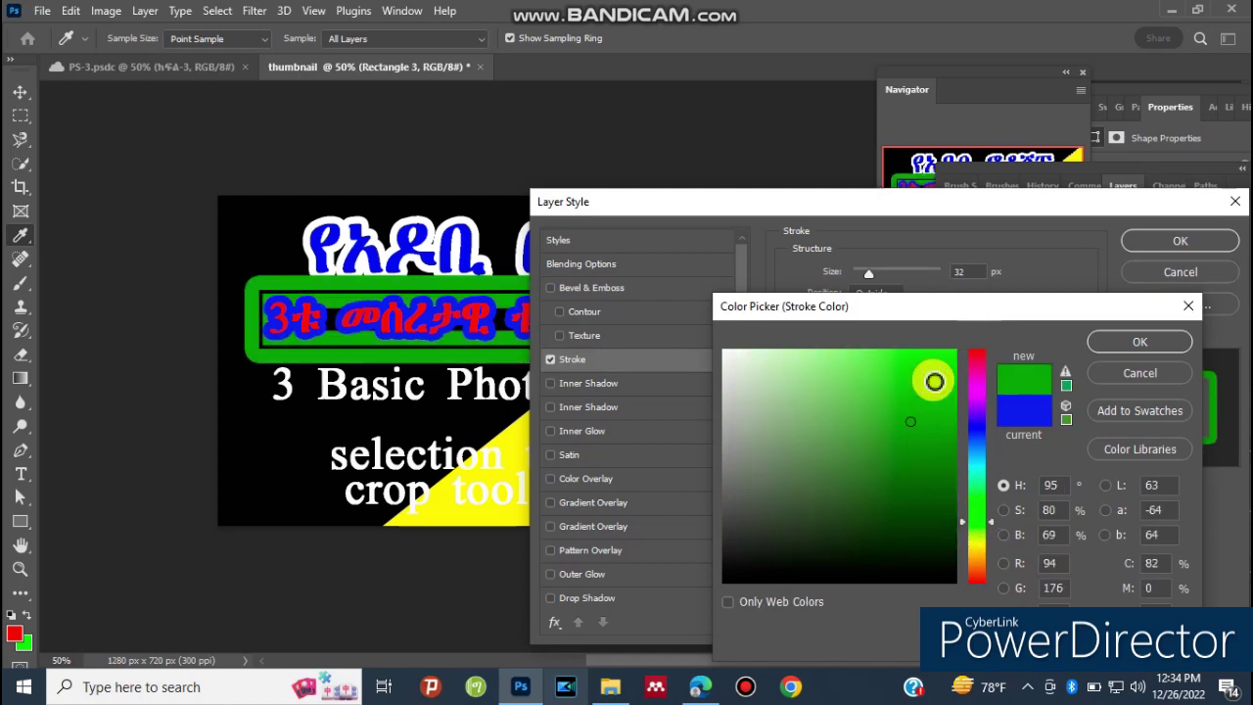
pyautogui.click(1120, 342)
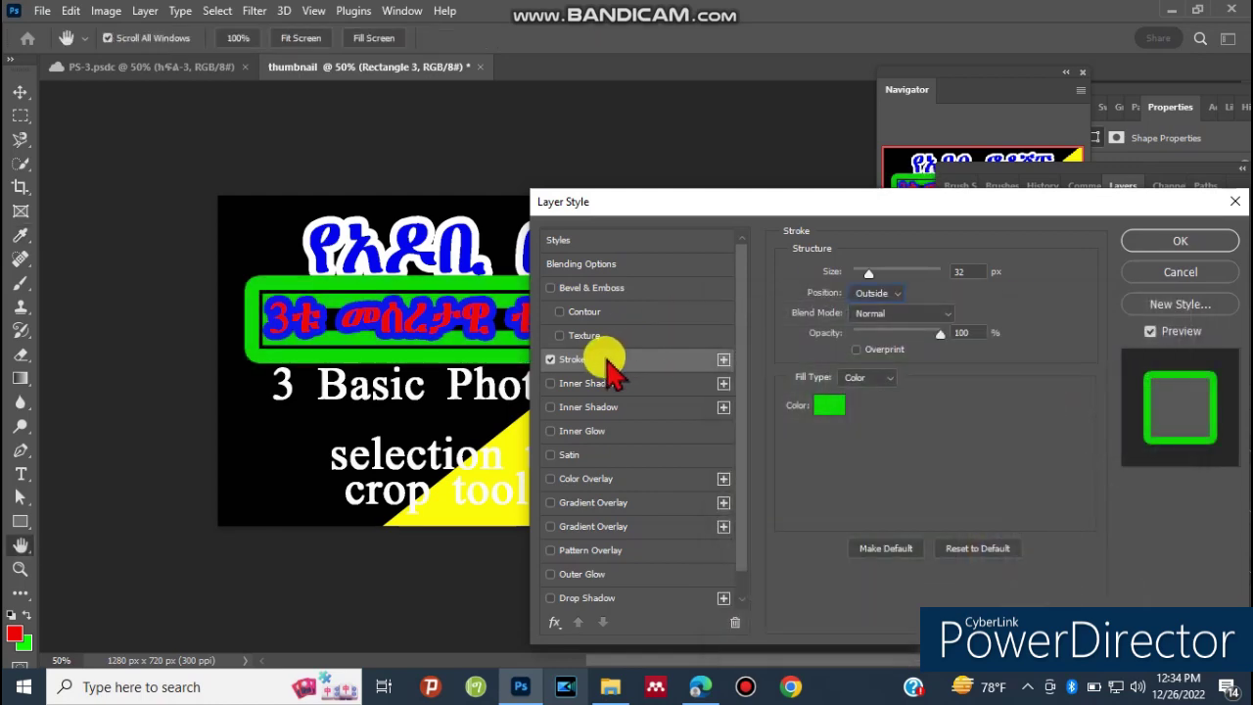
pyautogui.click(1204, 244)
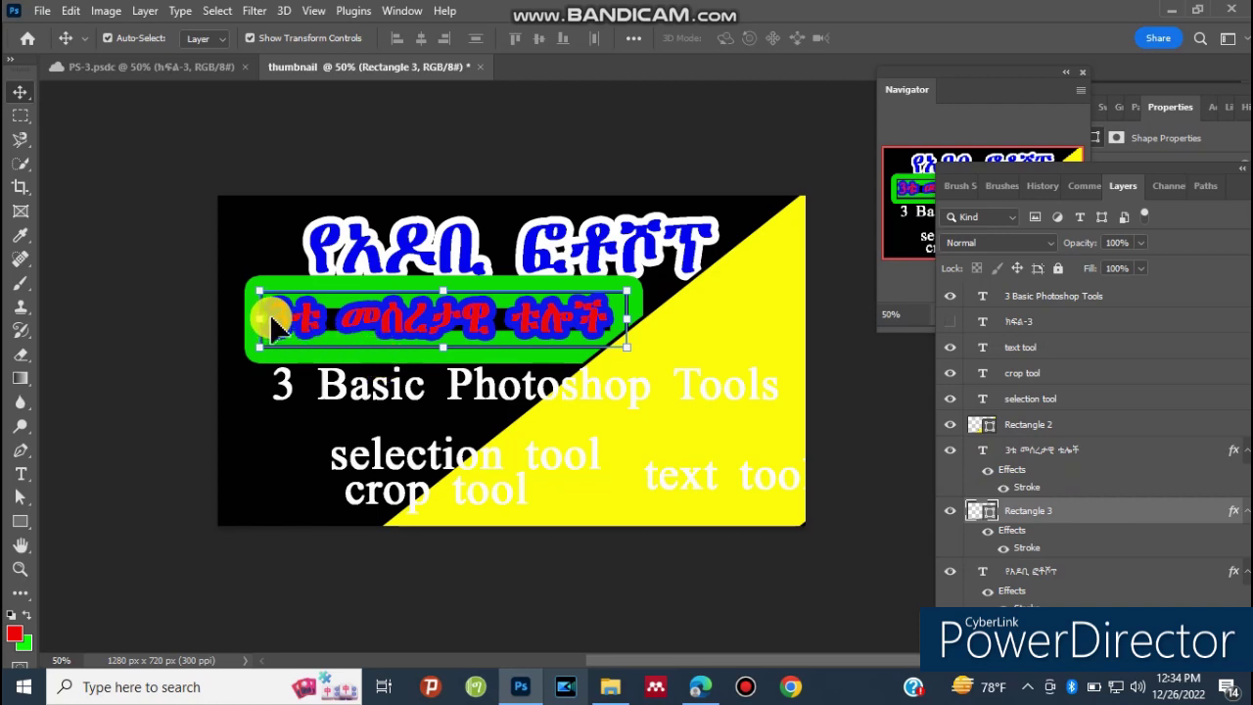
# Stretch the green Rectangle 3 leftward, commit, then delete it.
pyautogui.moveTo(256, 291); pyautogui.dragTo(250, 290)
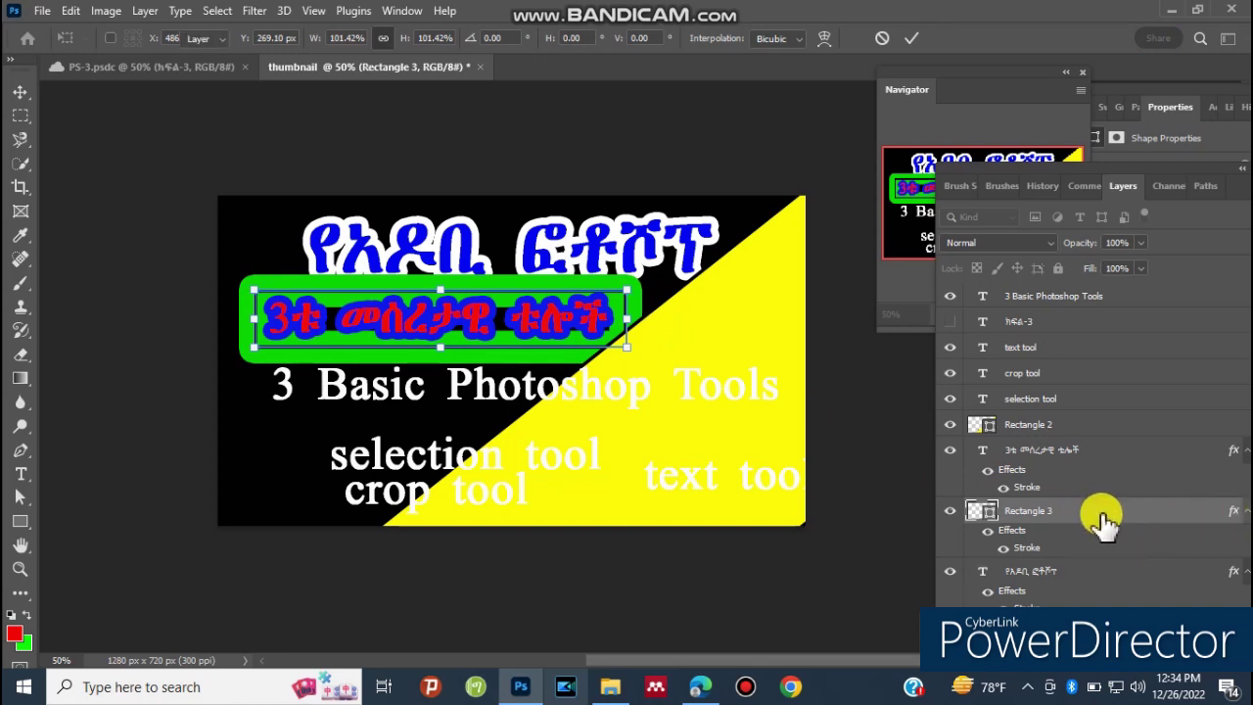
pyautogui.press('Return')
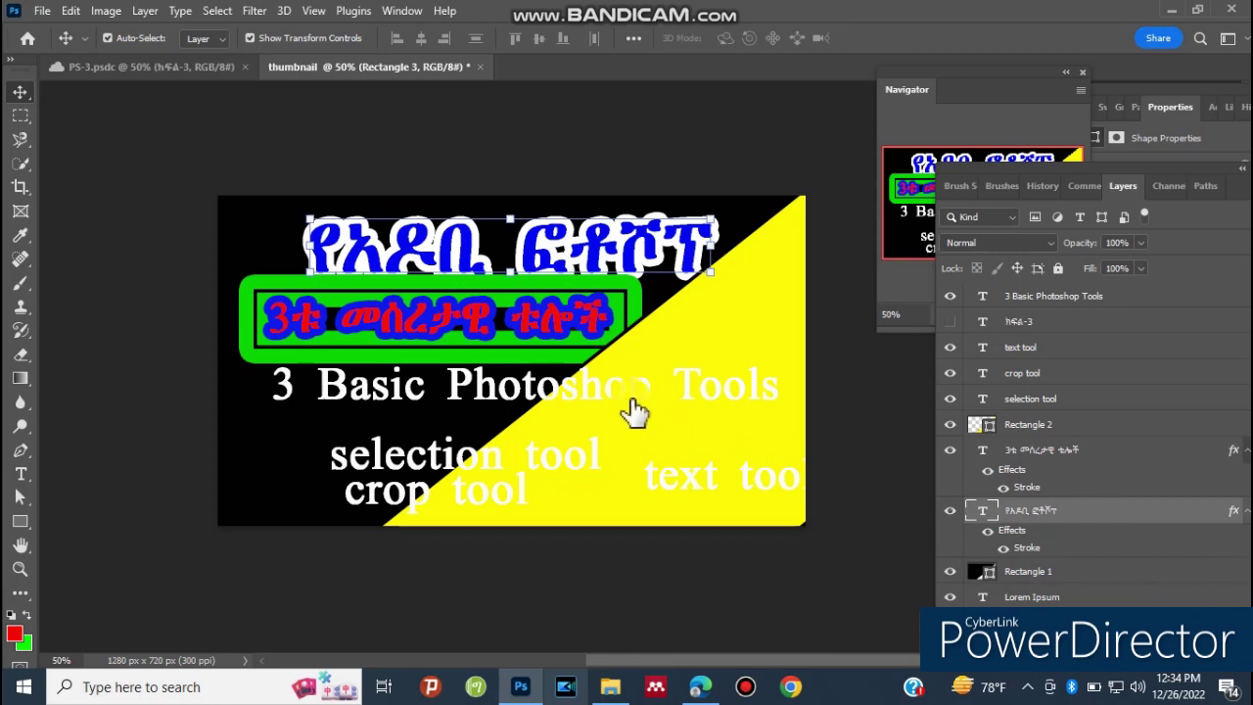
pyautogui.press('Delete')
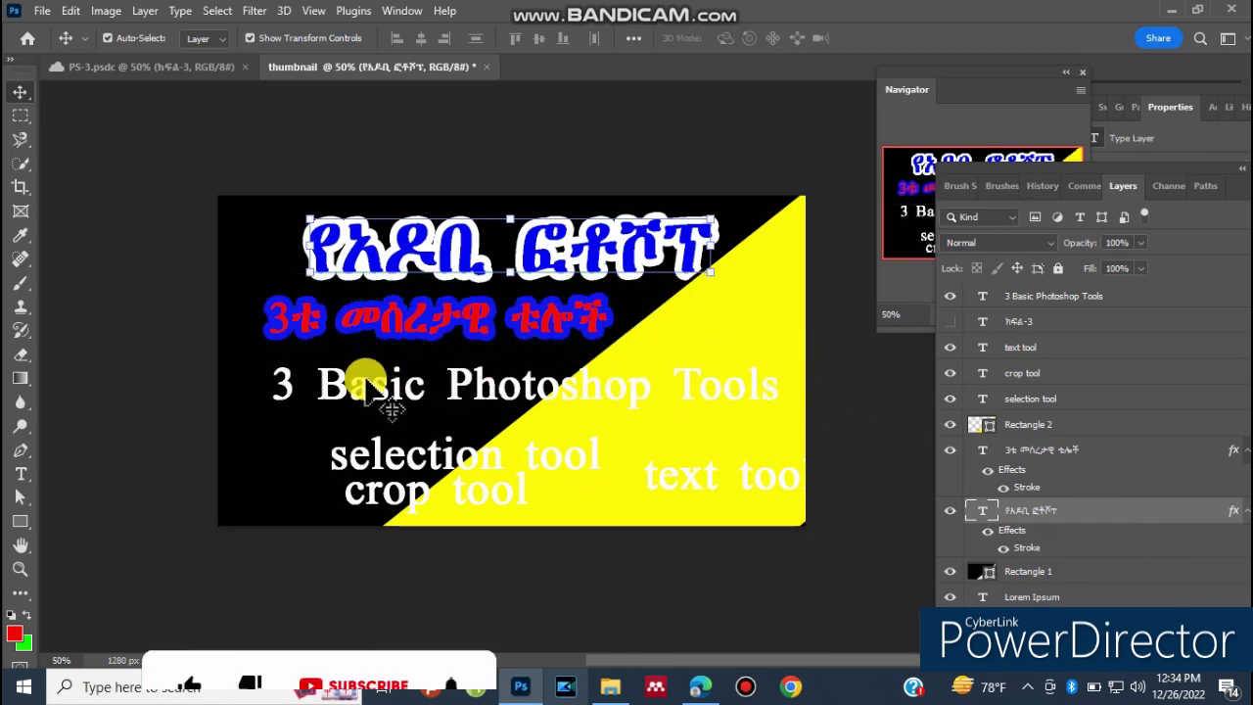
# Select the headline text and glance at the PS-3.psdc reference before returning.
pyautogui.click(364, 384)
pyautogui.click(148, 78)
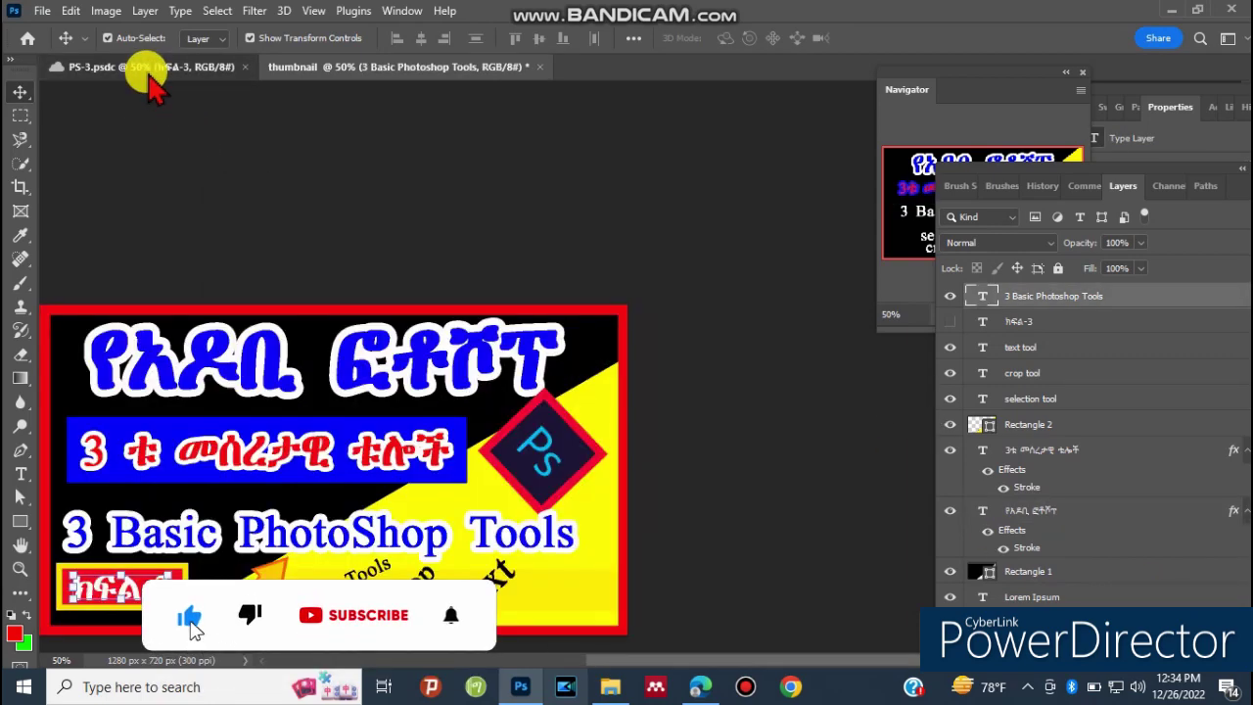
pyautogui.hotkey('ctrl', 'Tab')
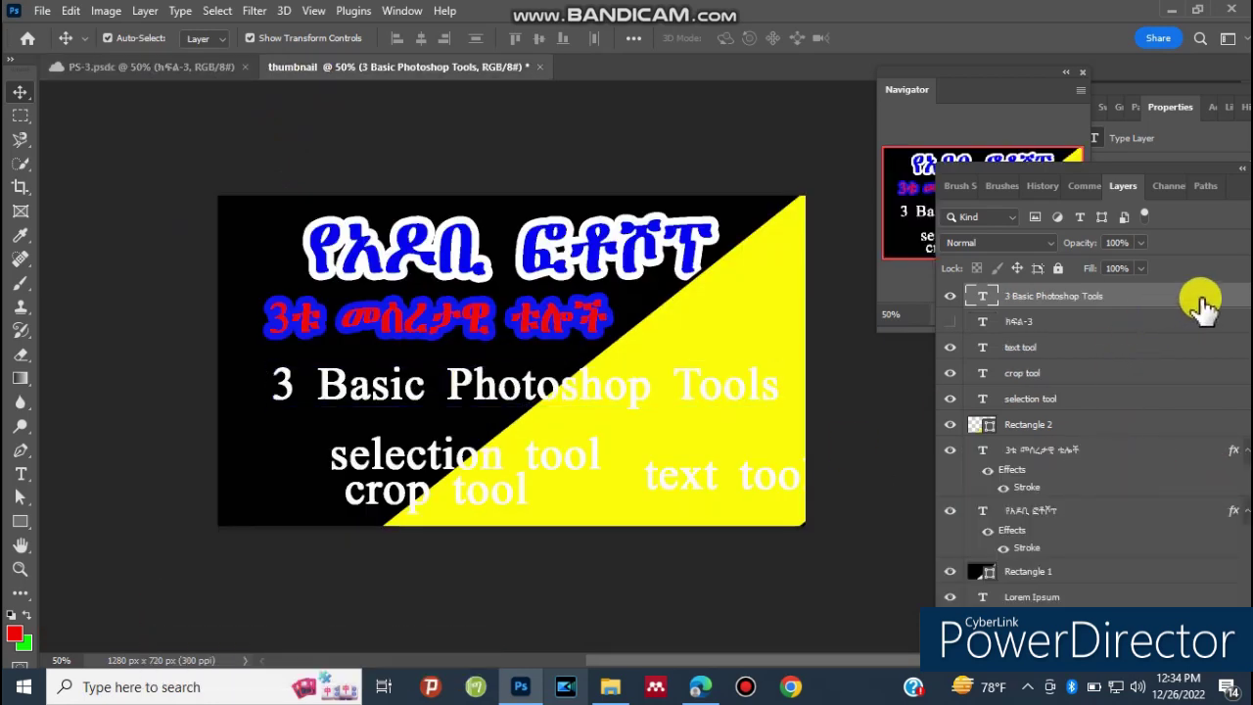
# Give '3 Basic Photoshop Tools' a 32 px blue-purple outside stroke.
pyautogui.doubleClick(1202, 296)
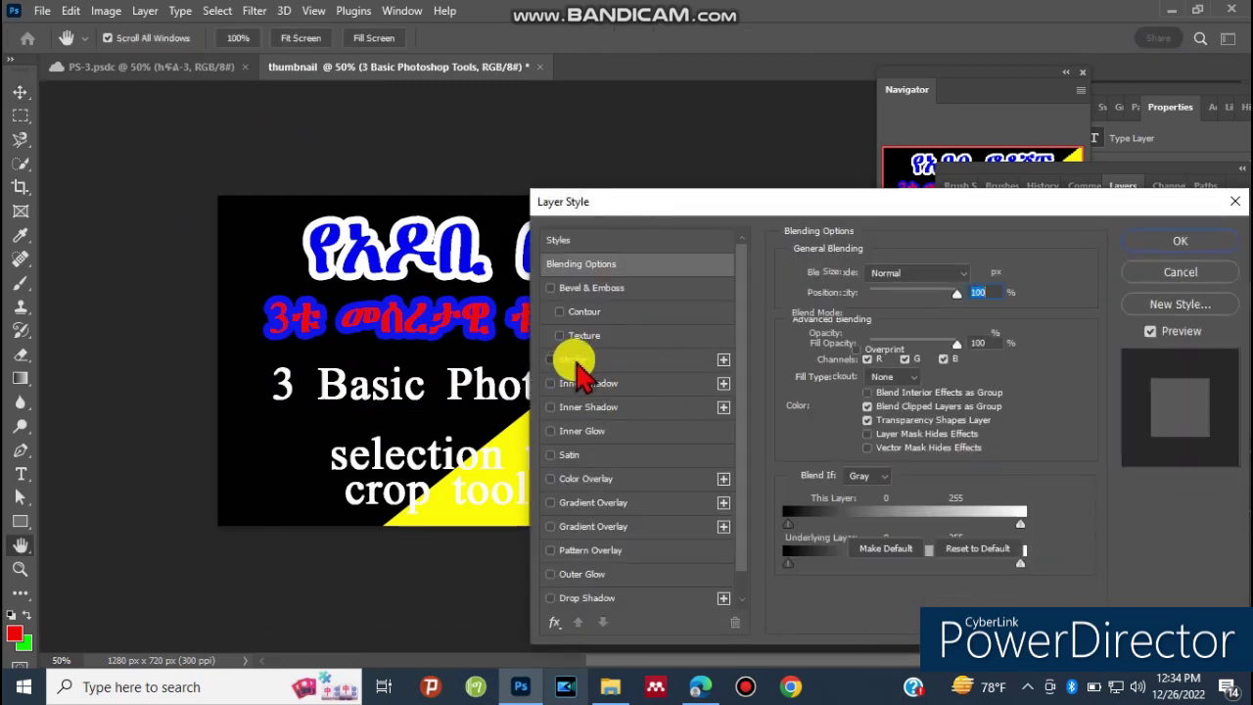
pyautogui.click(575, 361)
pyautogui.click(828, 406)
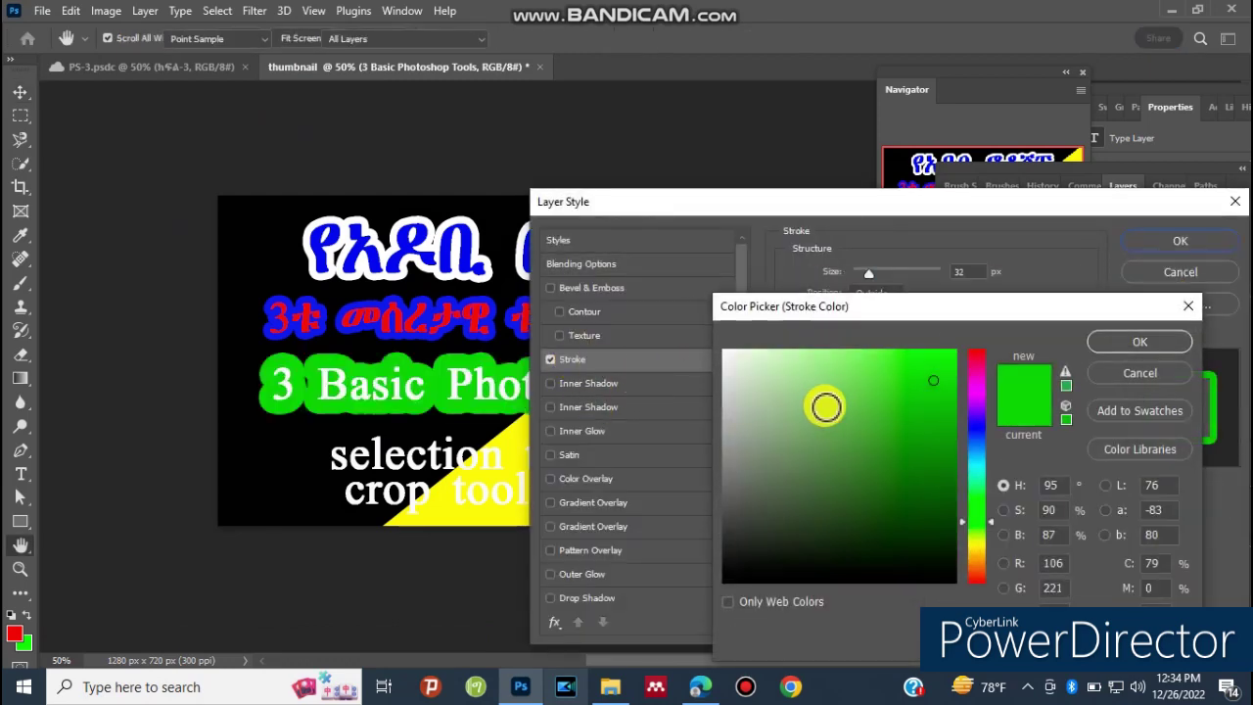
pyautogui.click(740, 377)
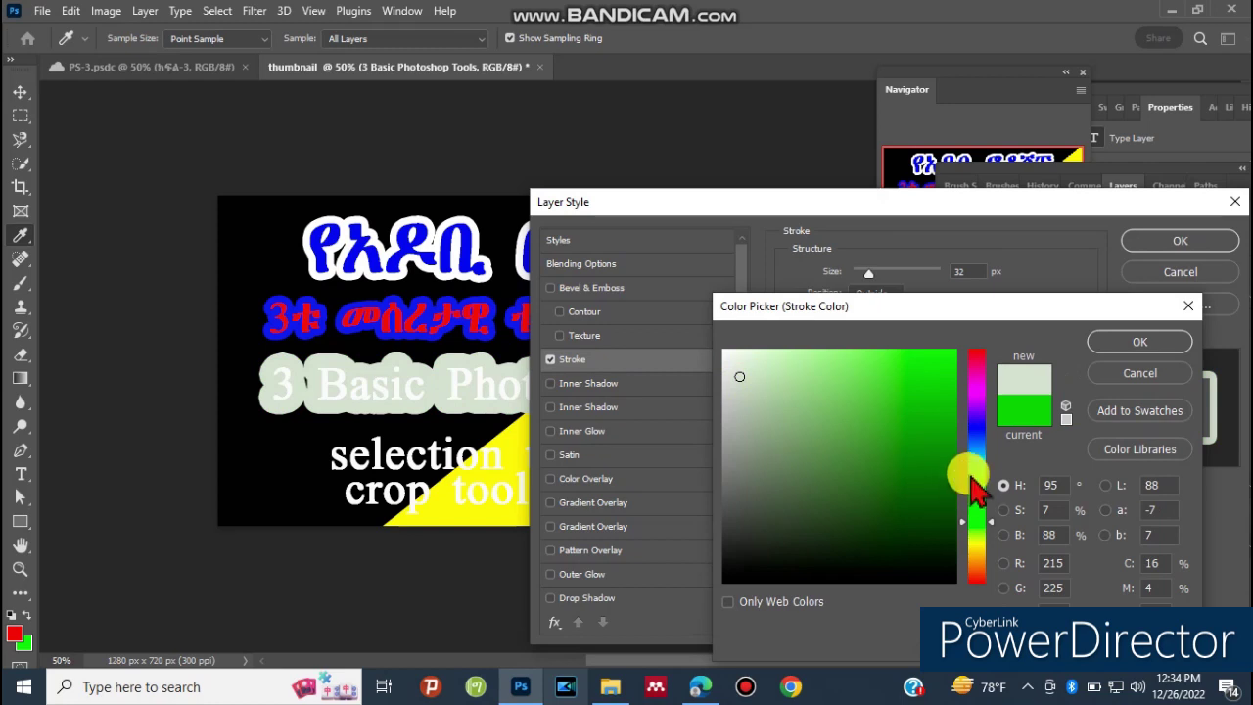
pyautogui.moveTo(967, 490); pyautogui.dragTo(976, 471)
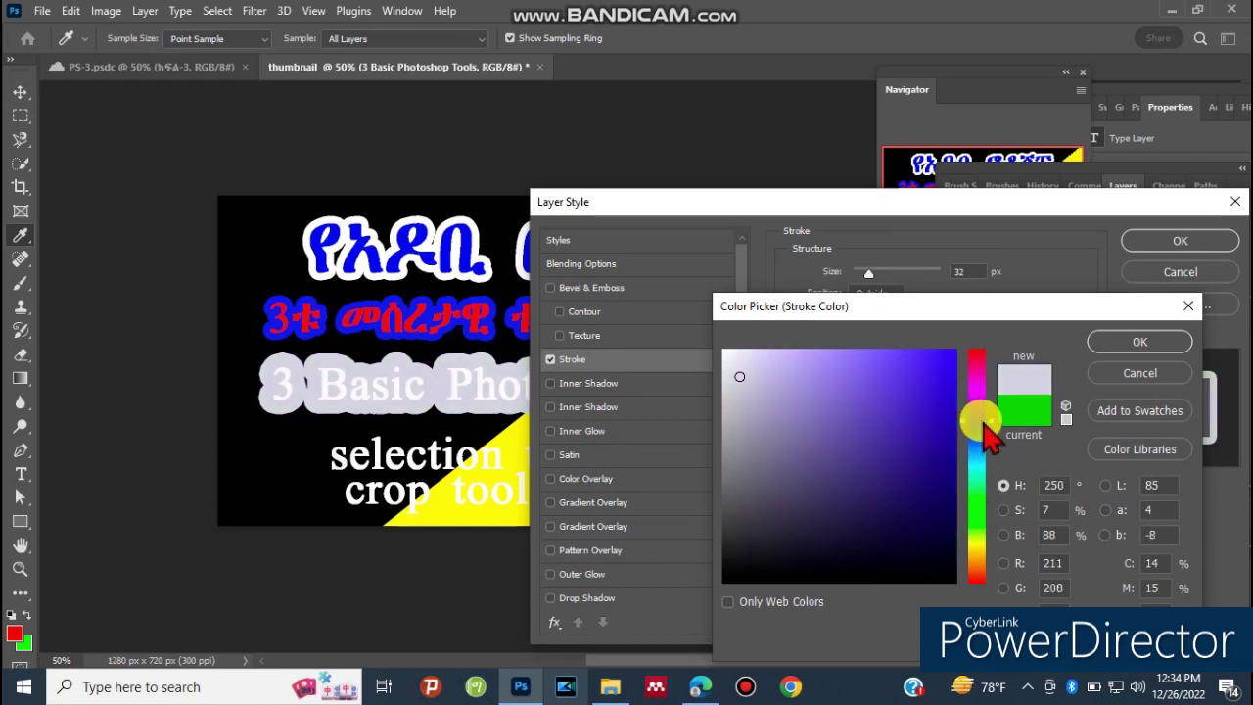
pyautogui.click(921, 381)
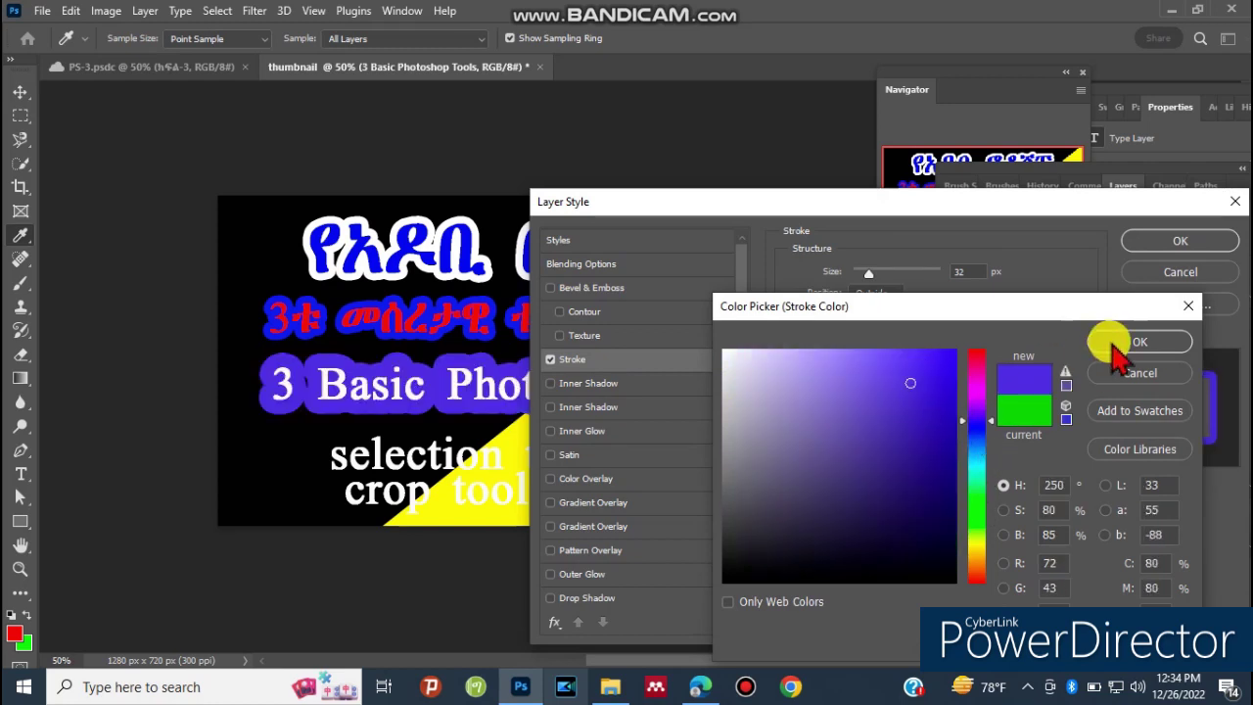
pyautogui.click(1116, 342)
pyautogui.moveTo(789, 207); pyautogui.dragTo(683, 282)
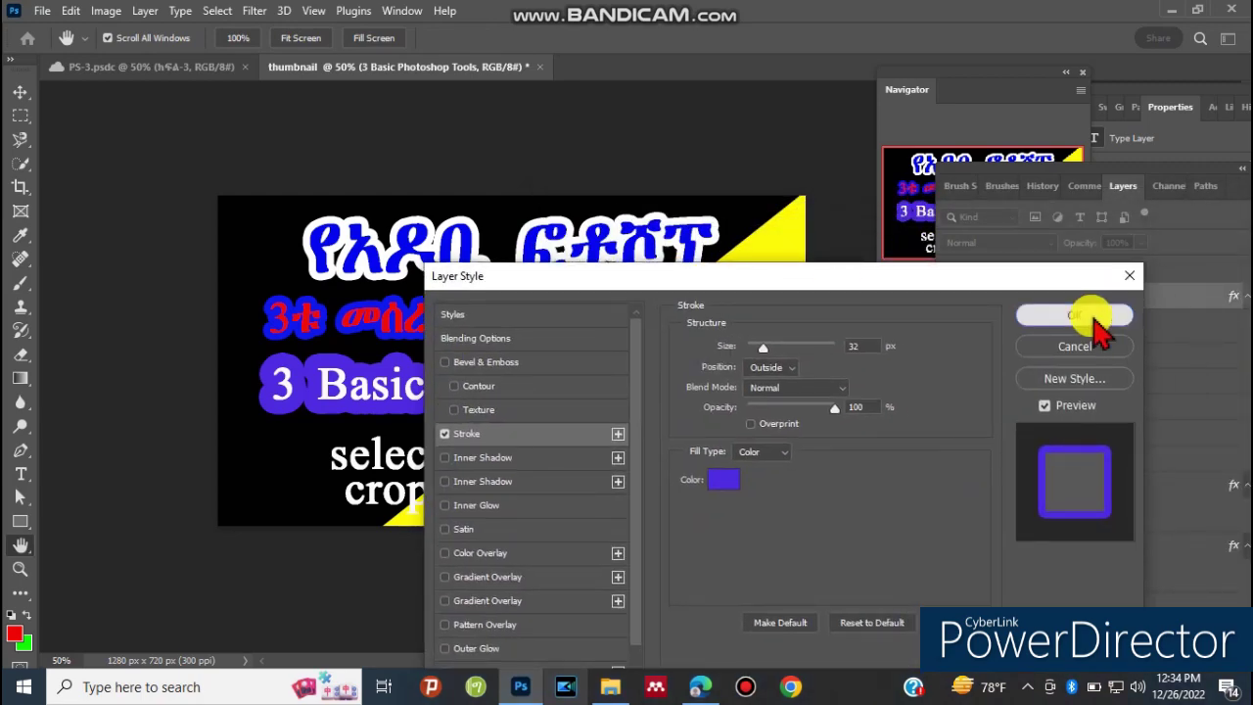
pyautogui.click(1081, 318)
# Move the 'selection tool' caption to the left.
pyautogui.press('v')
pyautogui.click(499, 453)
pyautogui.moveTo(499, 460)
pyautogui.mouseDown()
pyautogui.moveTo(452, 462)
pyautogui.moveTo(522, 464)
pyautogui.moveTo(511, 406)
pyautogui.mouseUp()
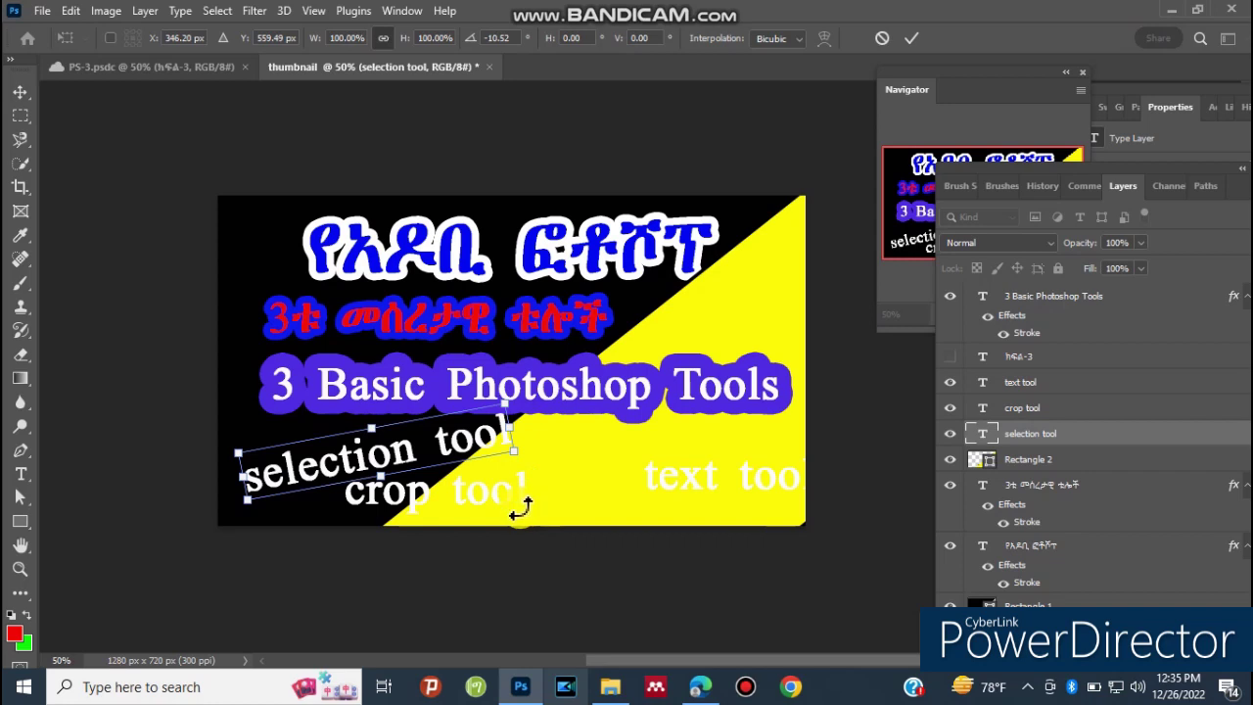
# Commit the tilt transform on the 'selection tool' caption.
pyautogui.click(20, 91)
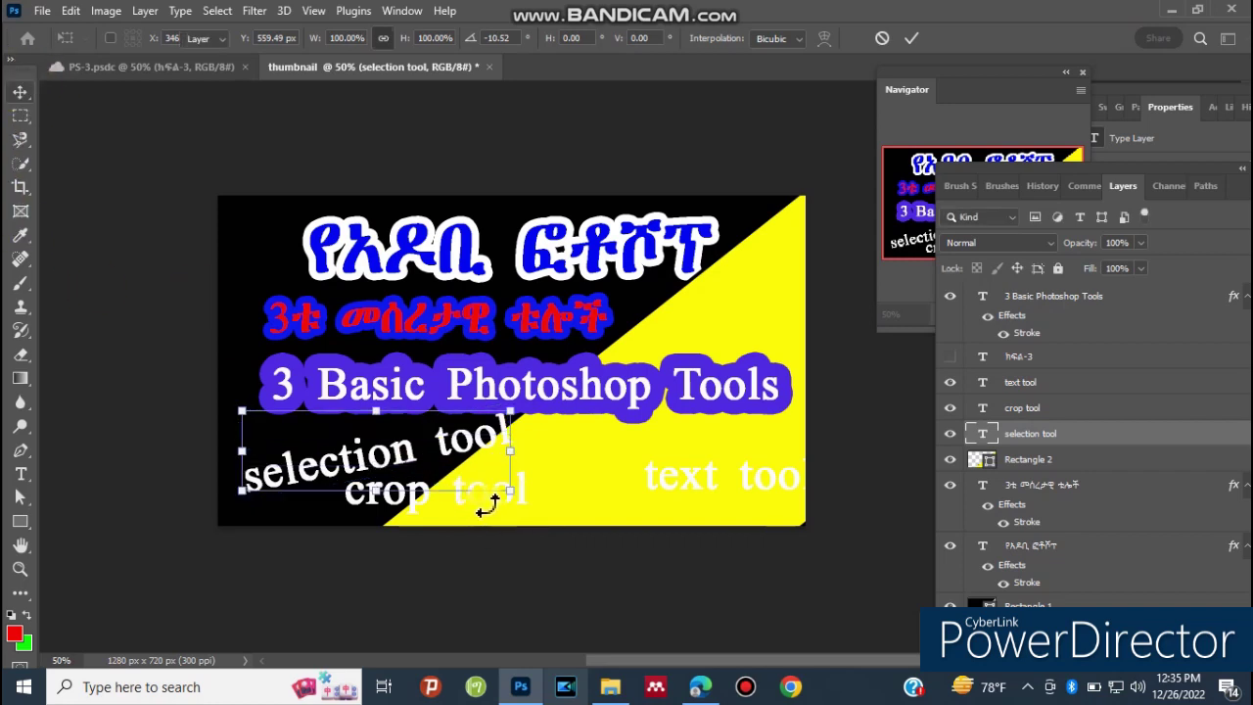
pyautogui.press('Return')
pyautogui.click(20, 91)
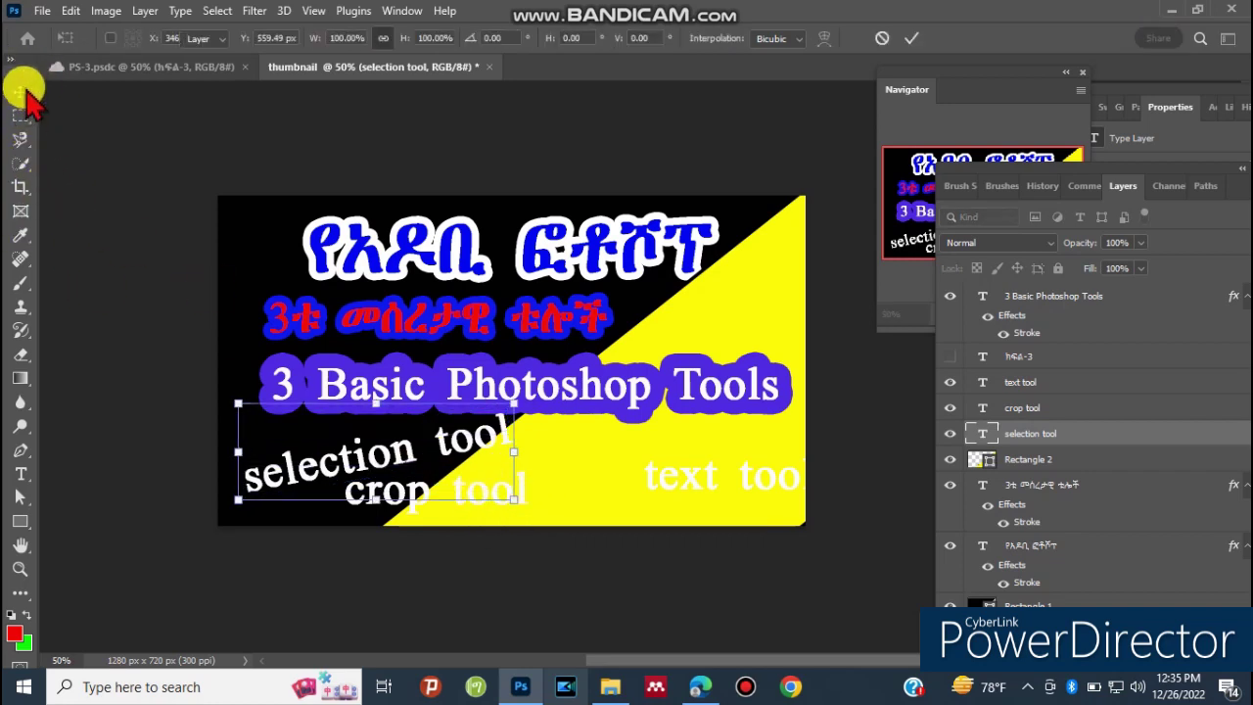
# Scale 'text tool' to 87%, tilt it, and shift it left onto the yellow area.
pyautogui.click(673, 482)
pyautogui.click(627, 507)
pyautogui.click(673, 485)
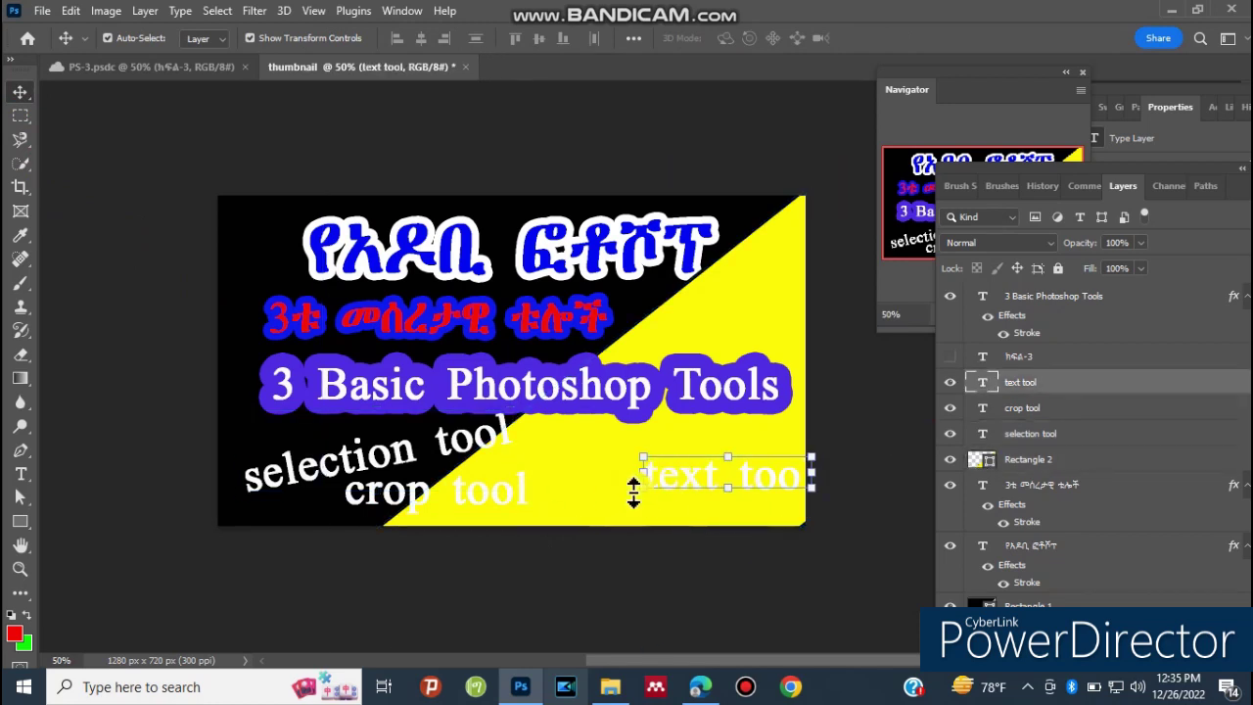
pyautogui.moveTo(635, 492); pyautogui.dragTo(619, 490)
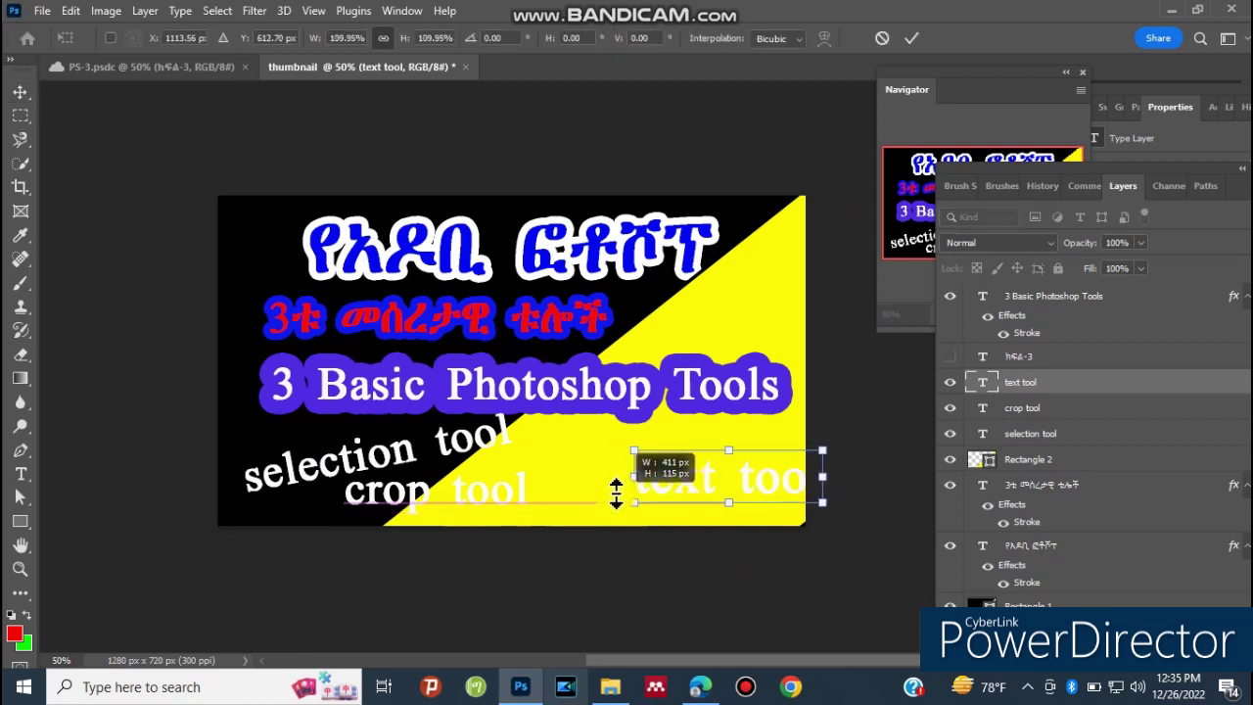
pyautogui.moveTo(619, 490); pyautogui.dragTo(658, 527)
pyautogui.moveTo(759, 472); pyautogui.dragTo(688, 473)
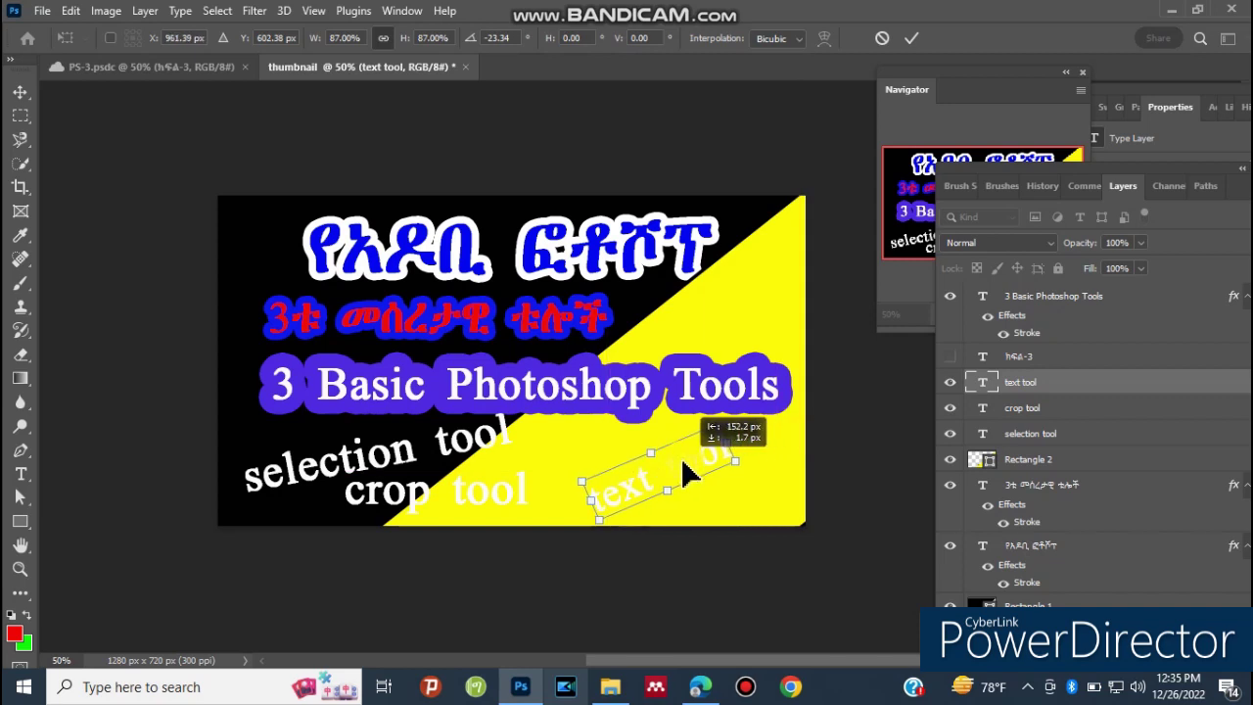
pyautogui.press('Return')
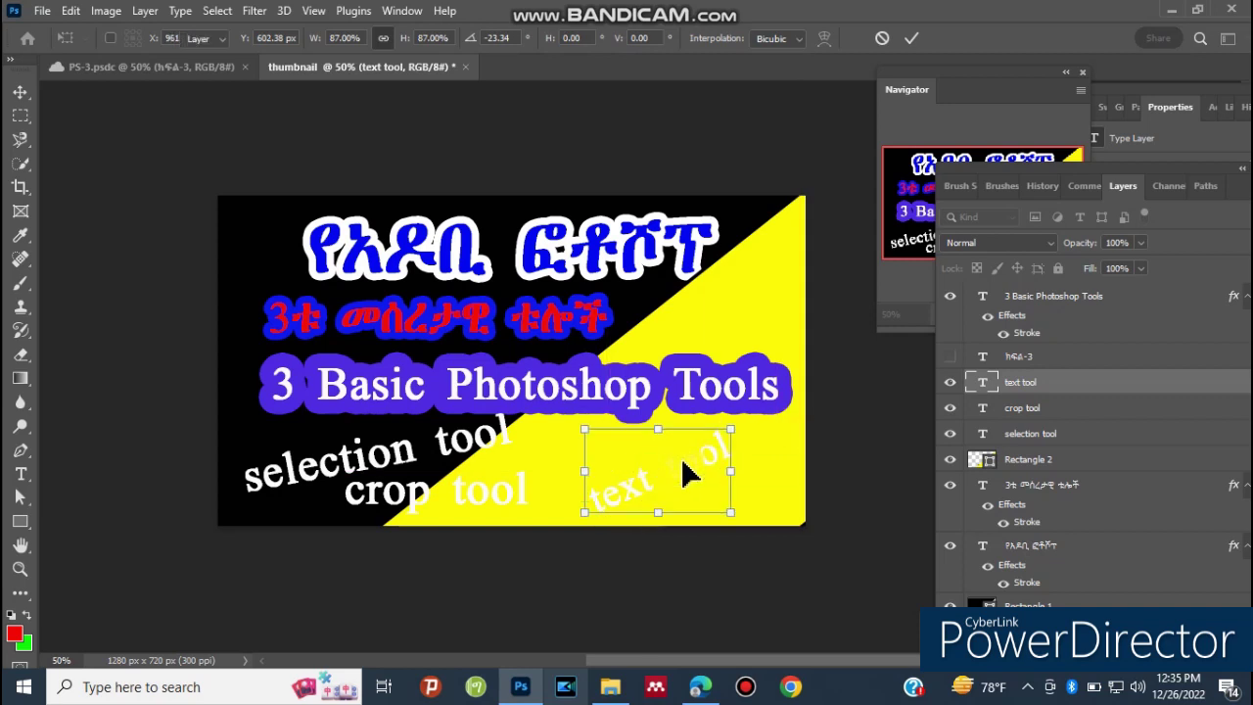
# Change the 'text tool' caption's colour to near-black.
pyautogui.doubleClick(661, 483)
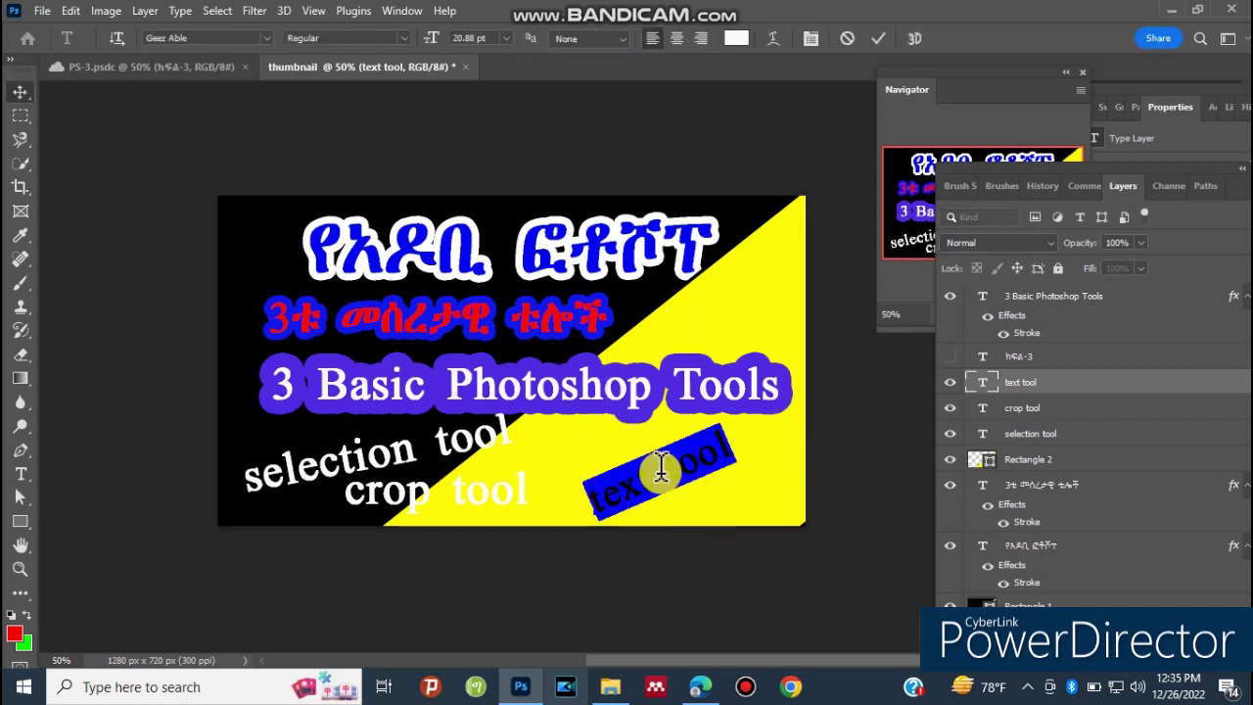
pyautogui.click(738, 39)
pyautogui.moveTo(824, 416); pyautogui.dragTo(923, 391)
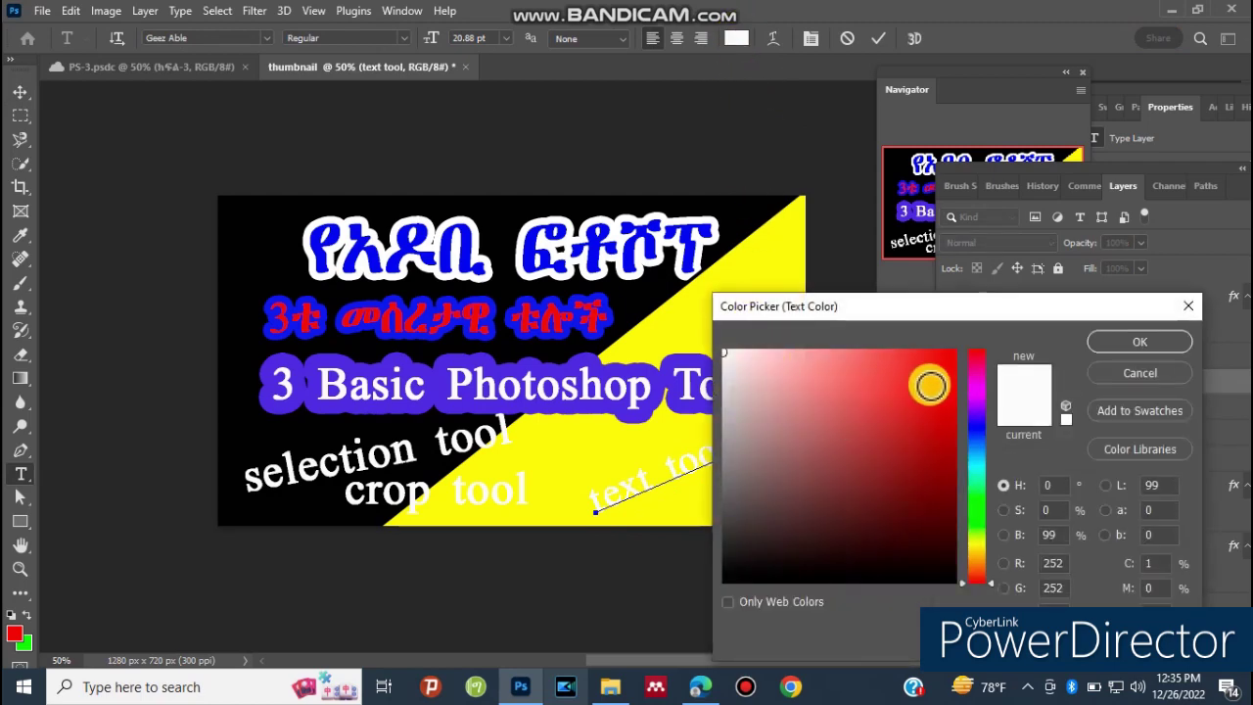
pyautogui.click(738, 573)
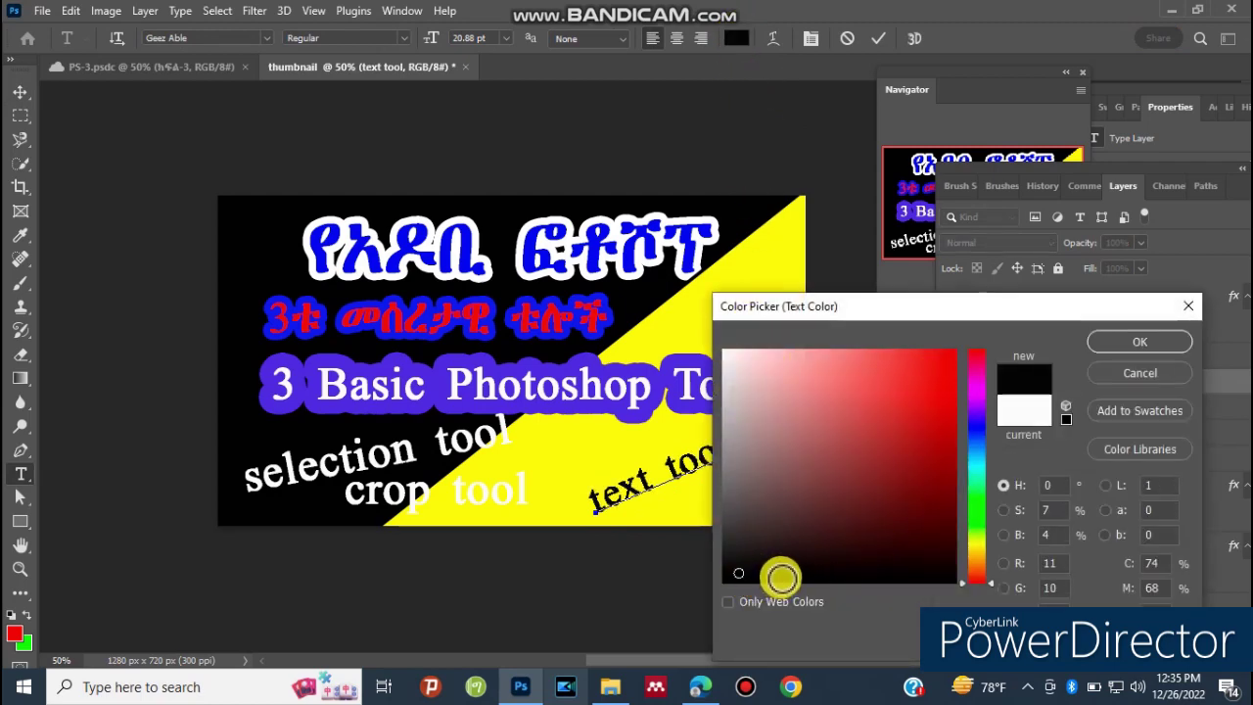
pyautogui.click(1139, 342)
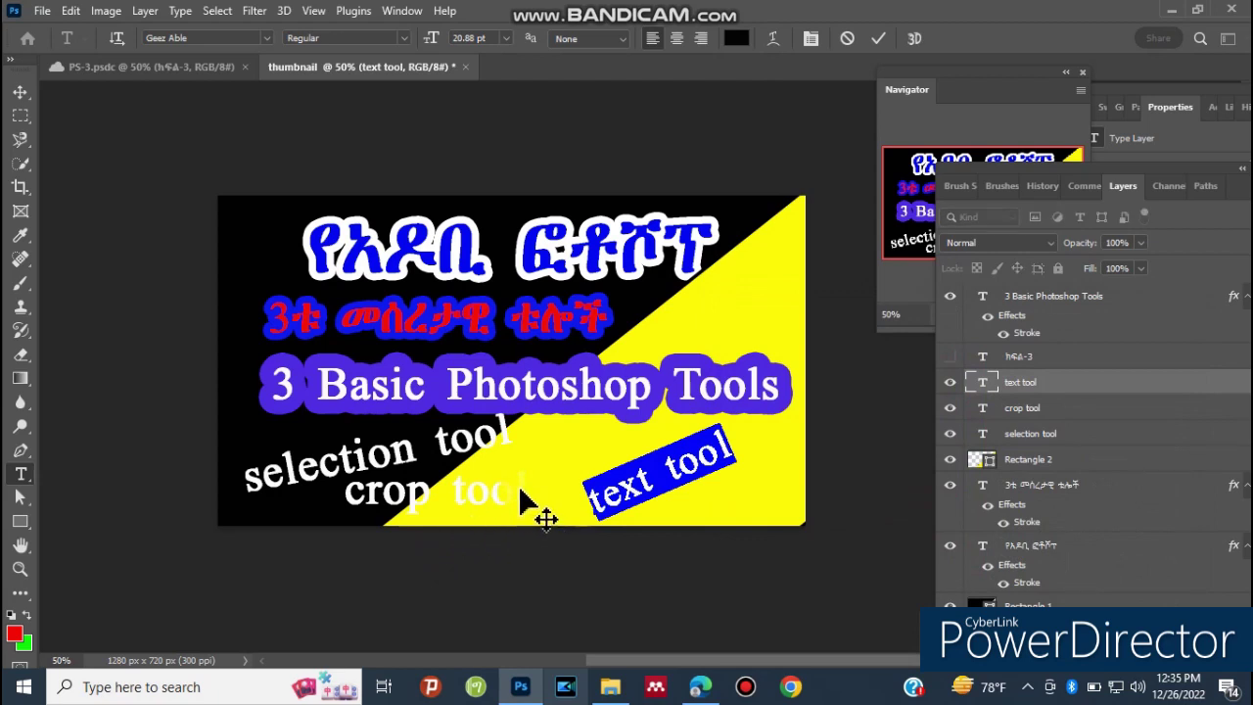
pyautogui.click(20, 91)
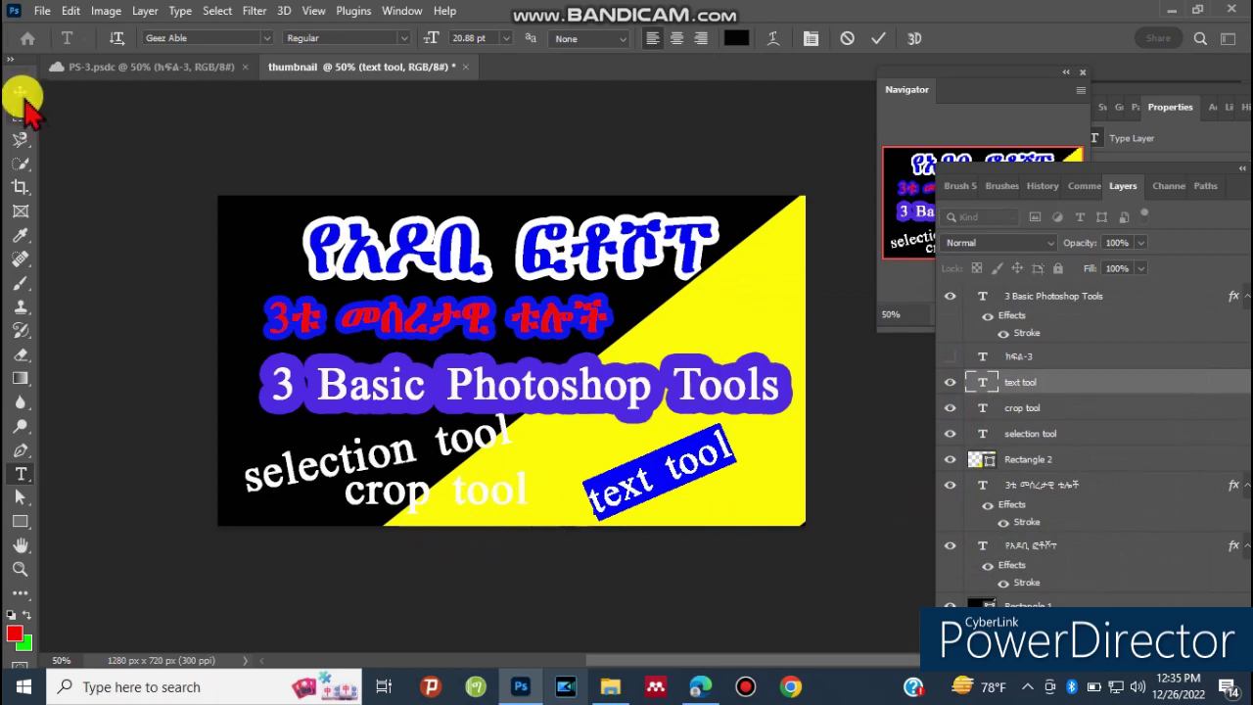
# Tilt the 'crop tool' caption about 20° and move it onto the yellow edge.
pyautogui.click(522, 496)
pyautogui.moveTo(540, 492); pyautogui.dragTo(551, 452)
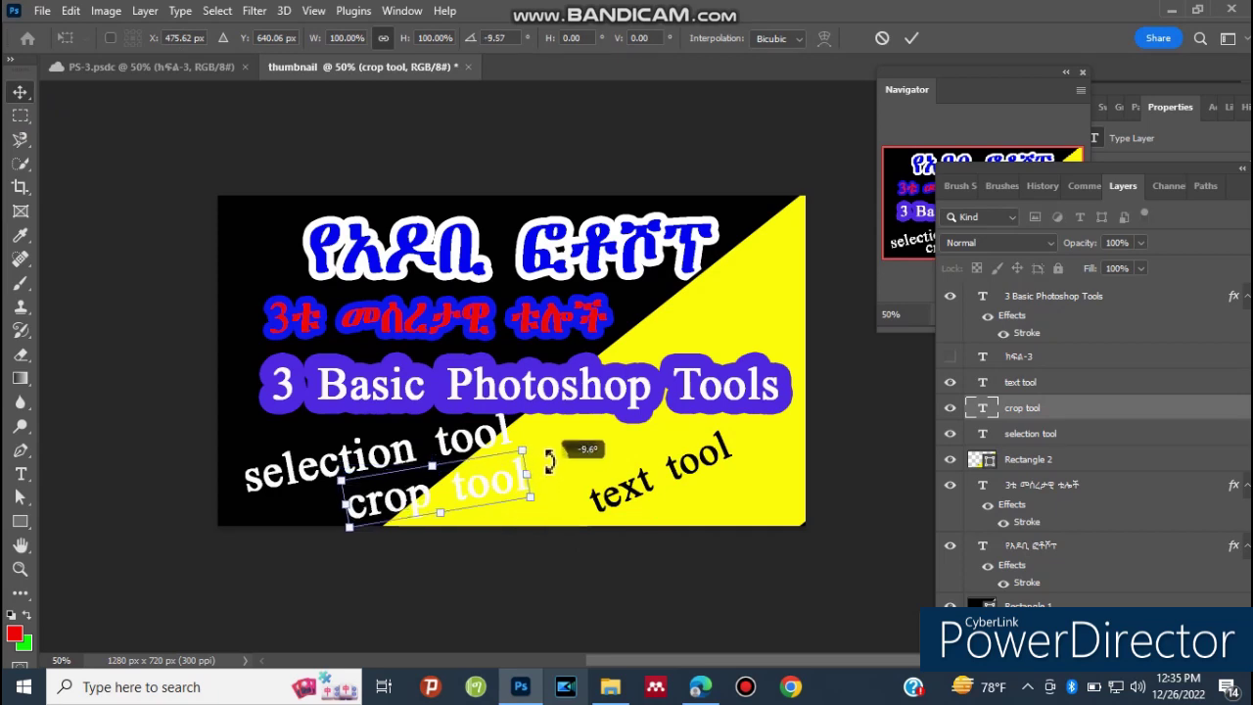
pyautogui.moveTo(480, 496); pyautogui.dragTo(553, 506)
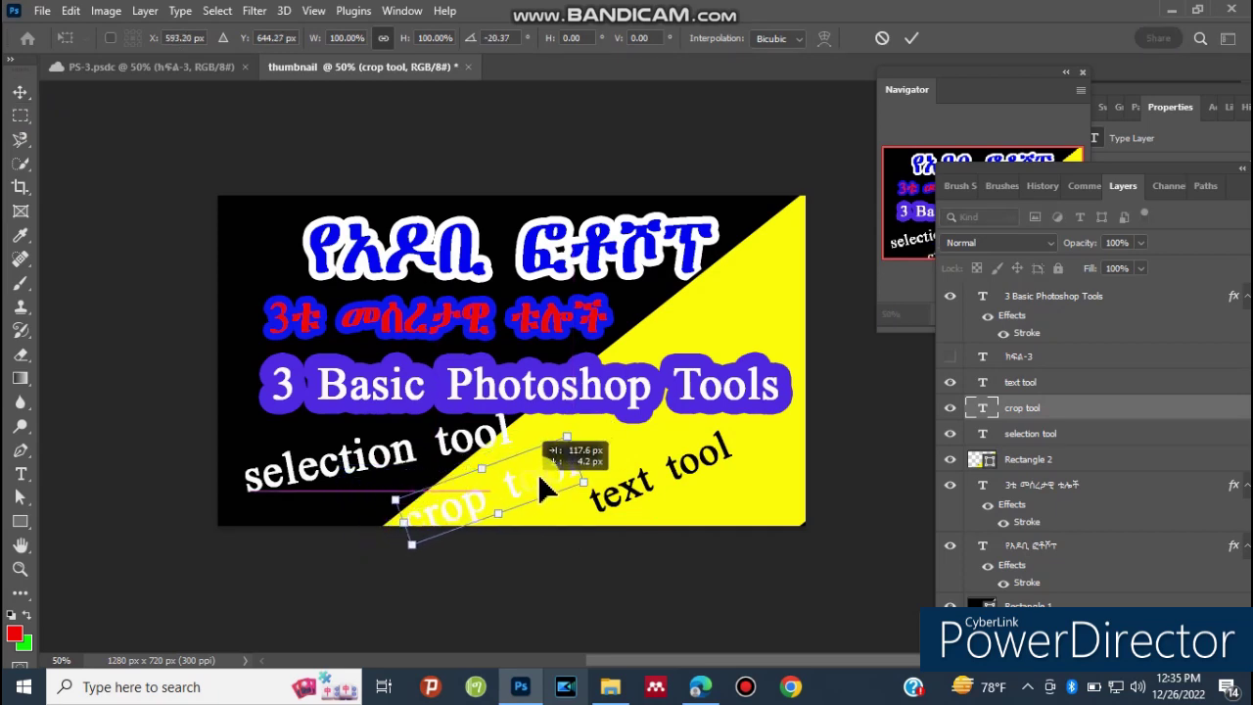
pyautogui.press('Return')
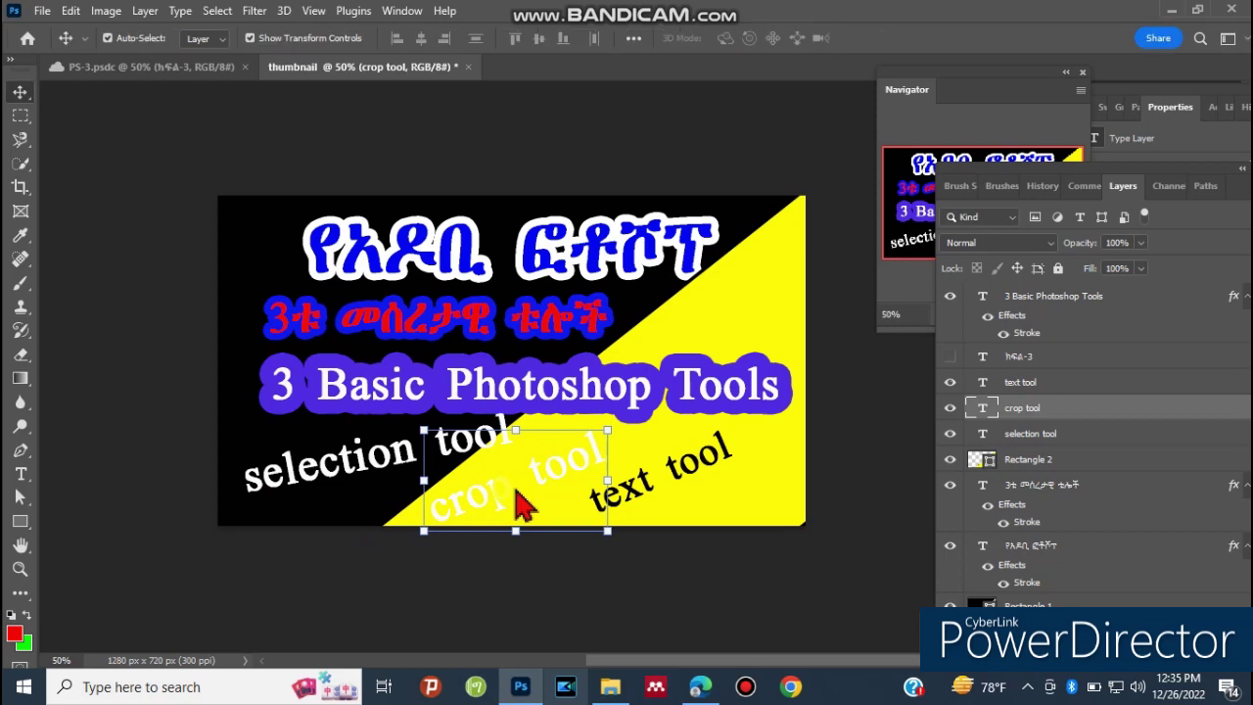
# Make the 'crop tool' text red.
pyautogui.doubleClick(482, 486)
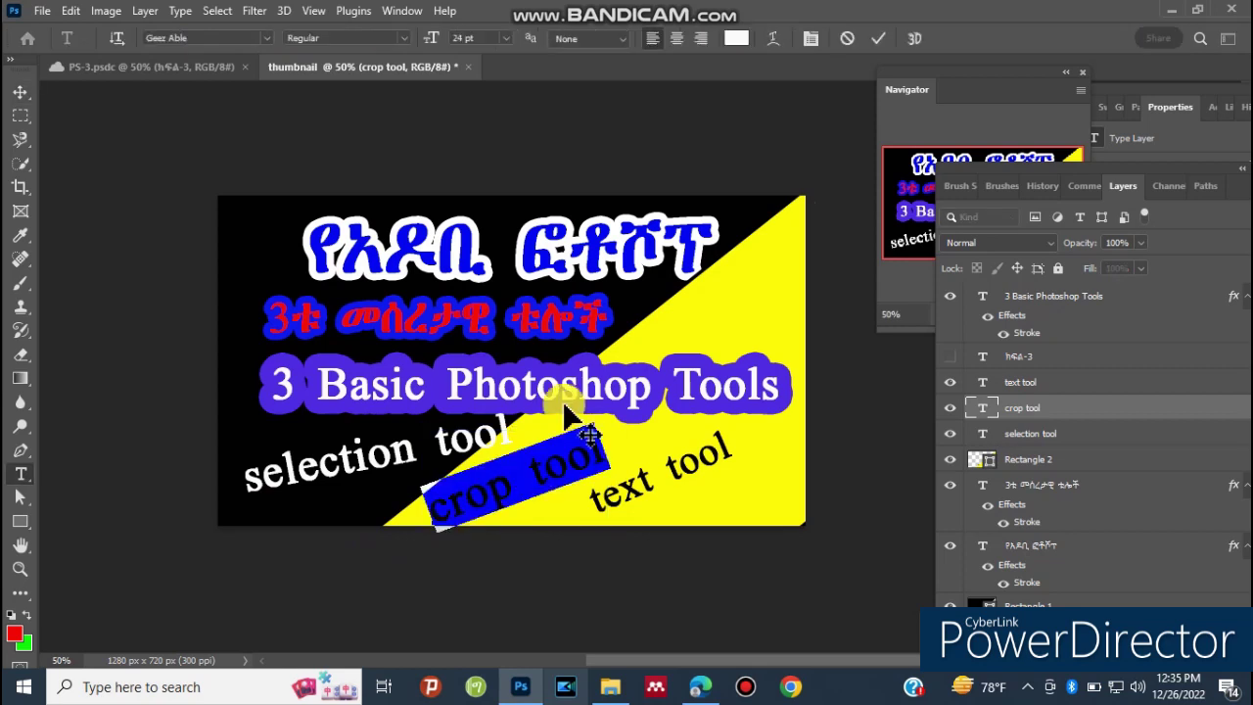
pyautogui.click(736, 39)
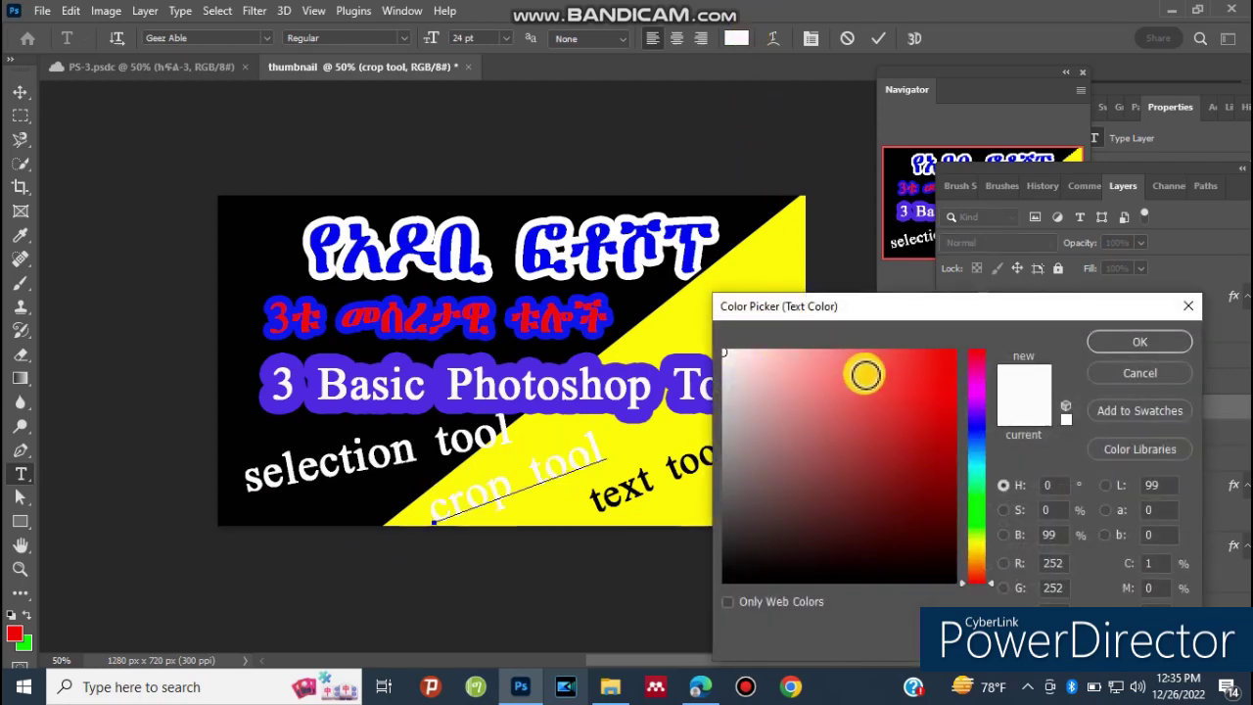
pyautogui.click(904, 372)
pyautogui.click(1139, 342)
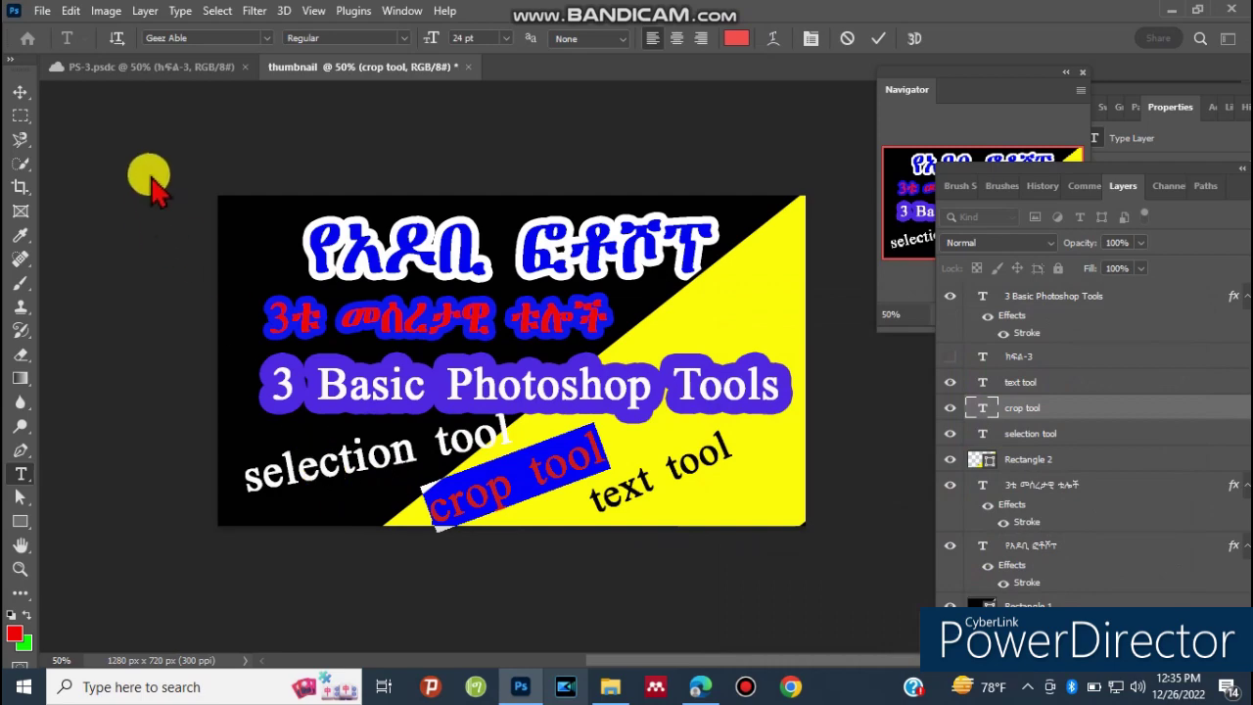
pyautogui.click(19, 91)
pyautogui.click(833, 426)
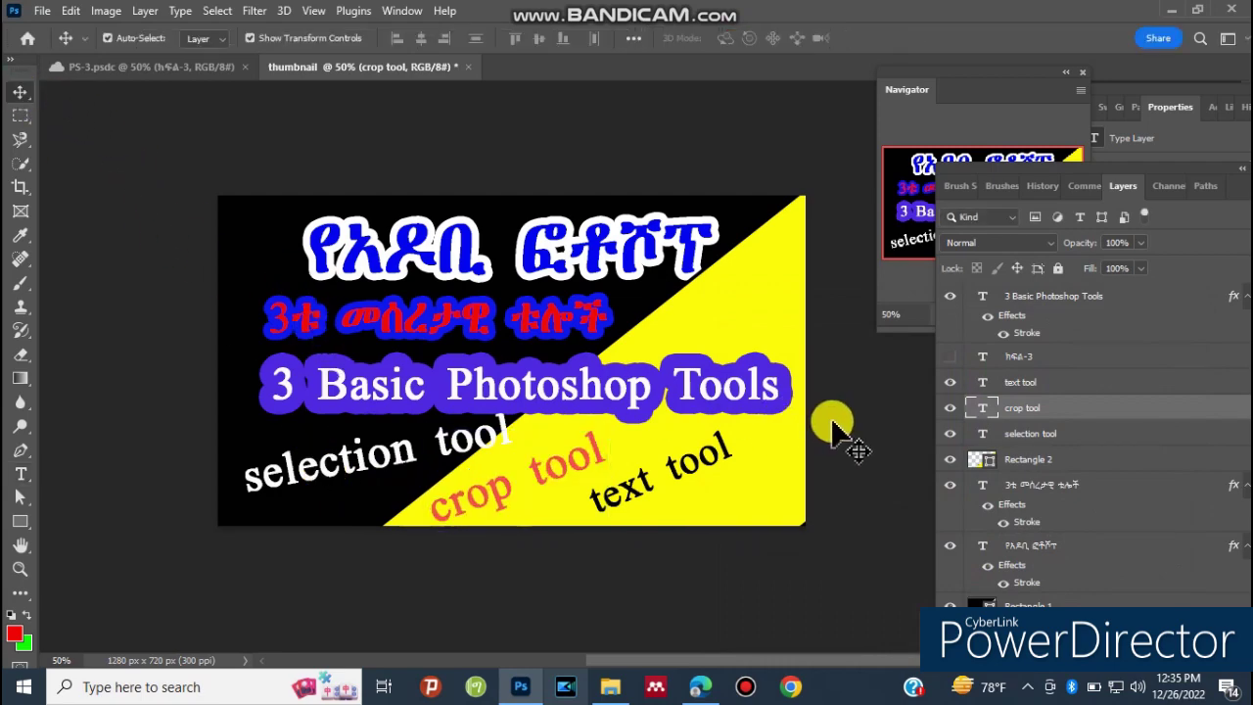
# Check the PS-3 reference, click through the thumbnail shapes, then bring up D: Local Disk.
pyautogui.click(142, 67)
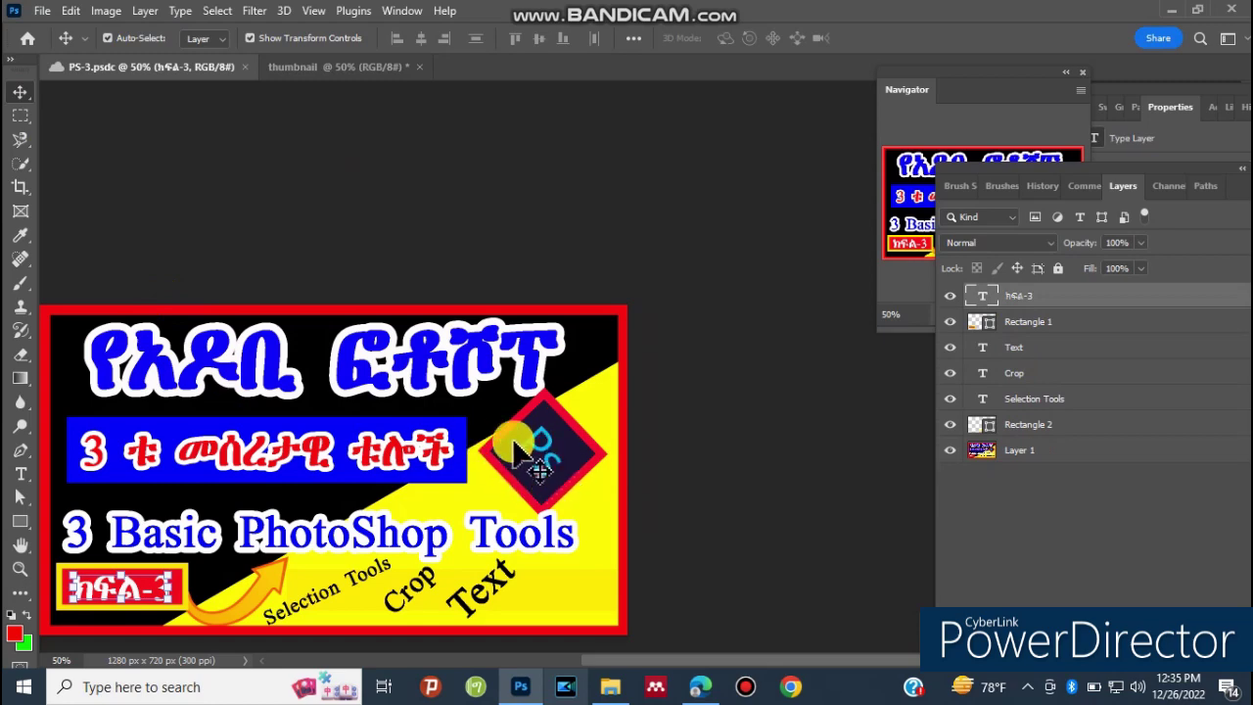
pyautogui.click(731, 636)
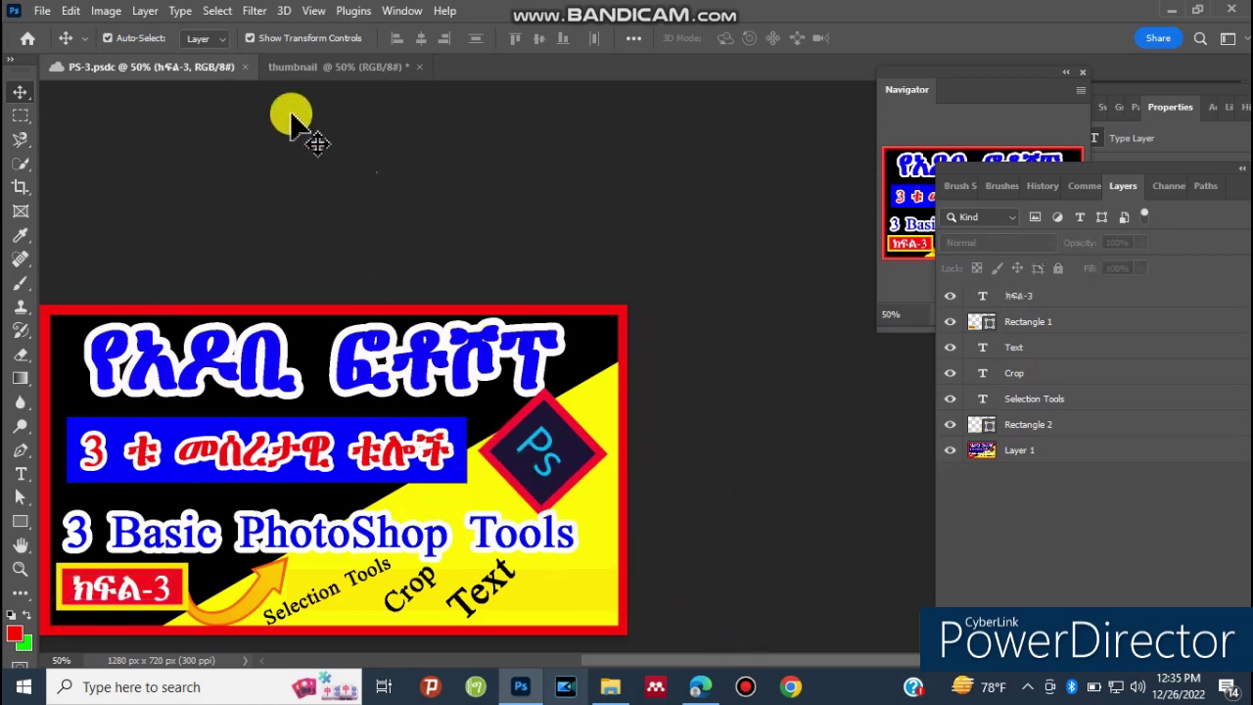
pyautogui.click(317, 72)
pyautogui.click(325, 507)
pyautogui.click(550, 522)
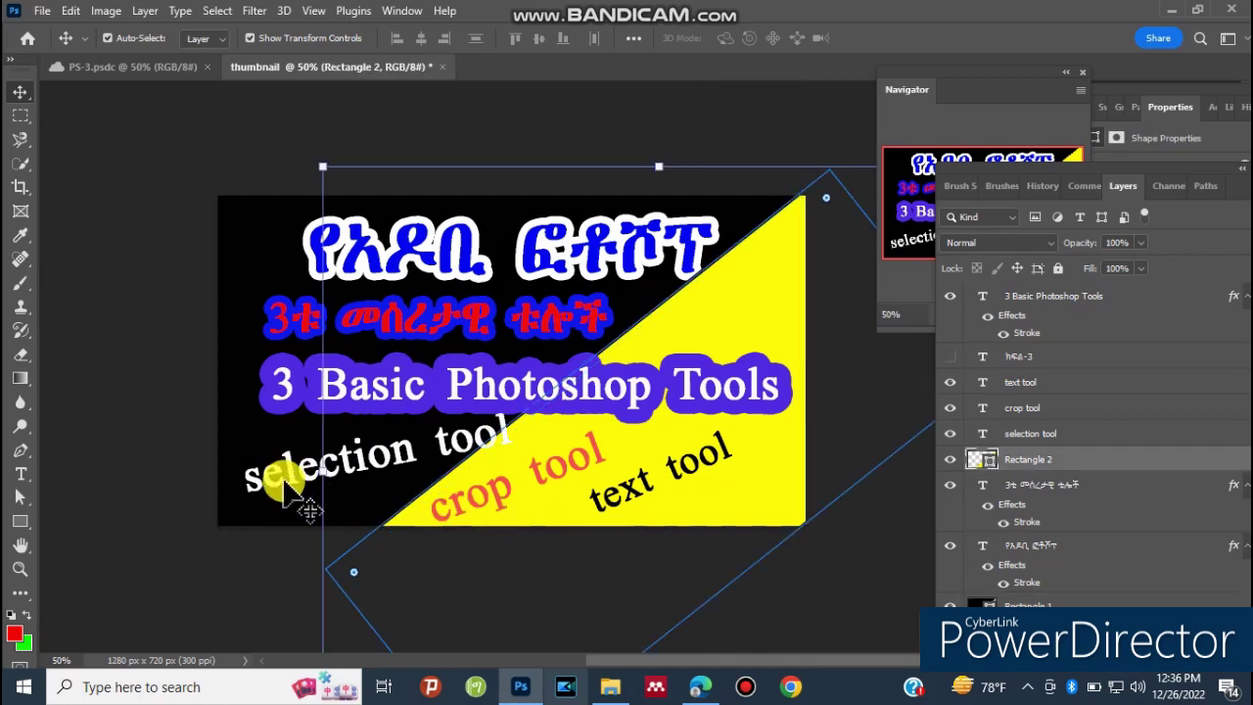
pyautogui.click(120, 330)
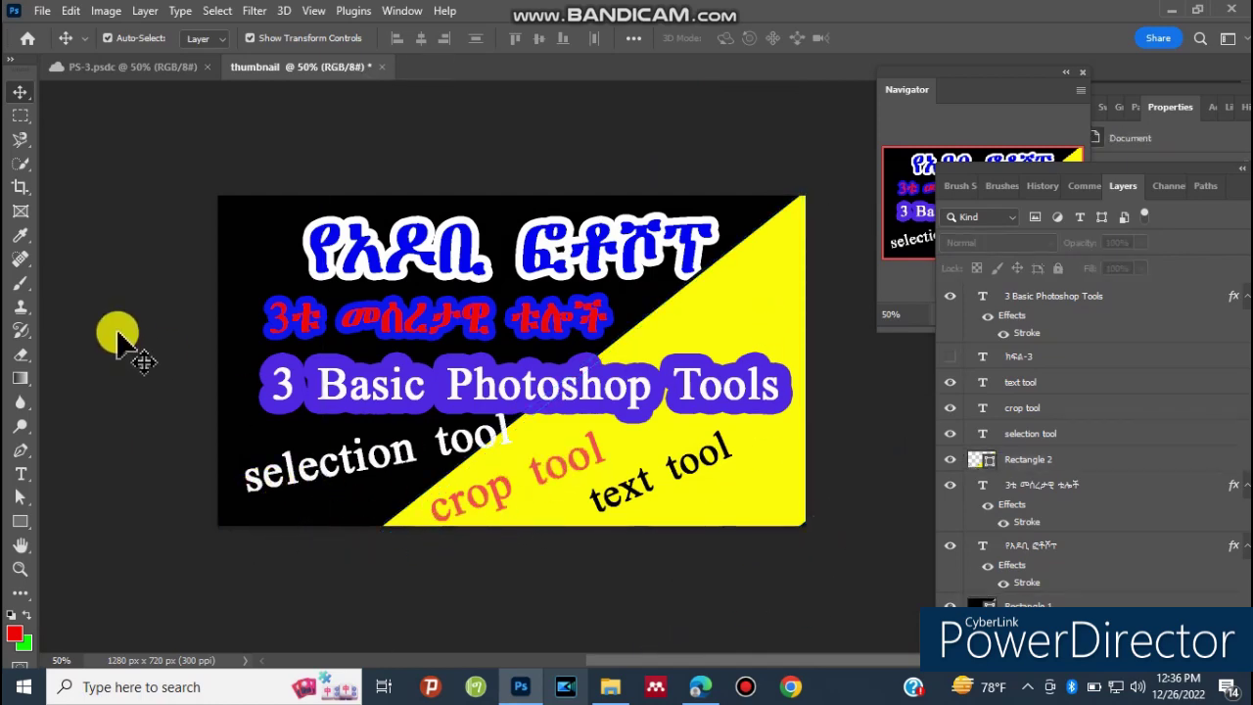
pyautogui.click(610, 685)
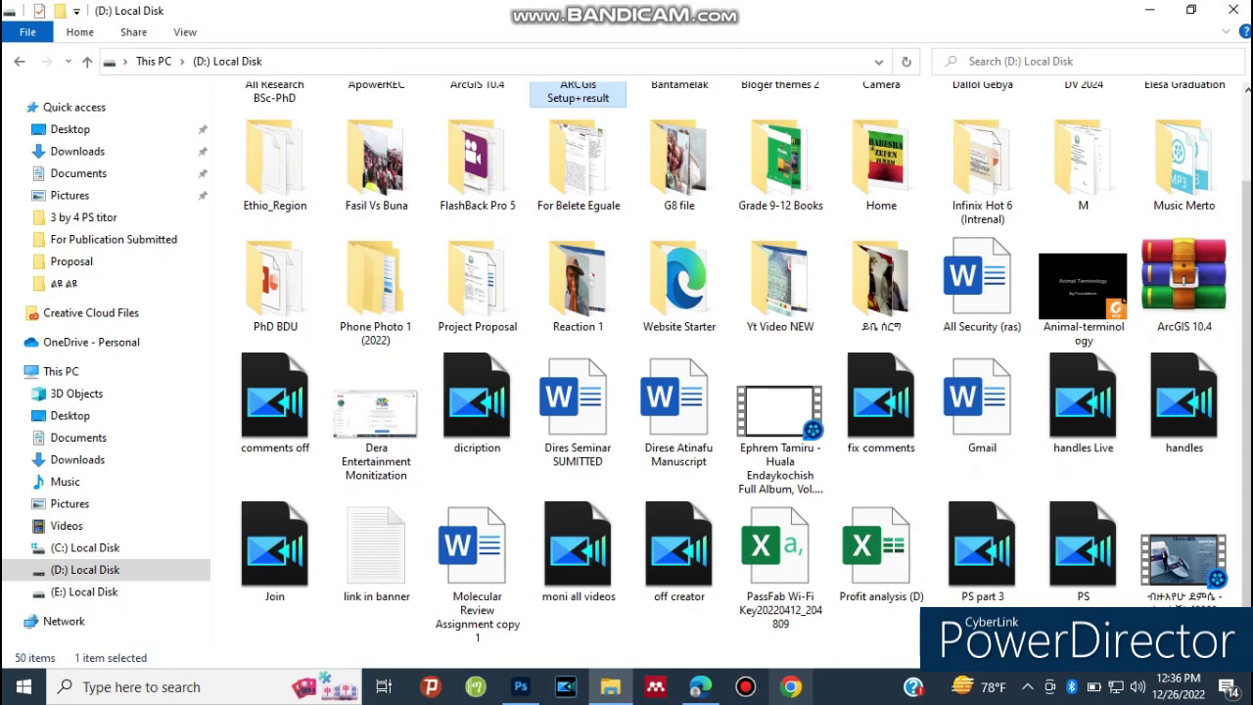
# Refresh the desktop and browse the PS and PS P folders.
pyautogui.press('super+d')
pyautogui.rightClick(663, 163)
pyautogui.click(710, 213)
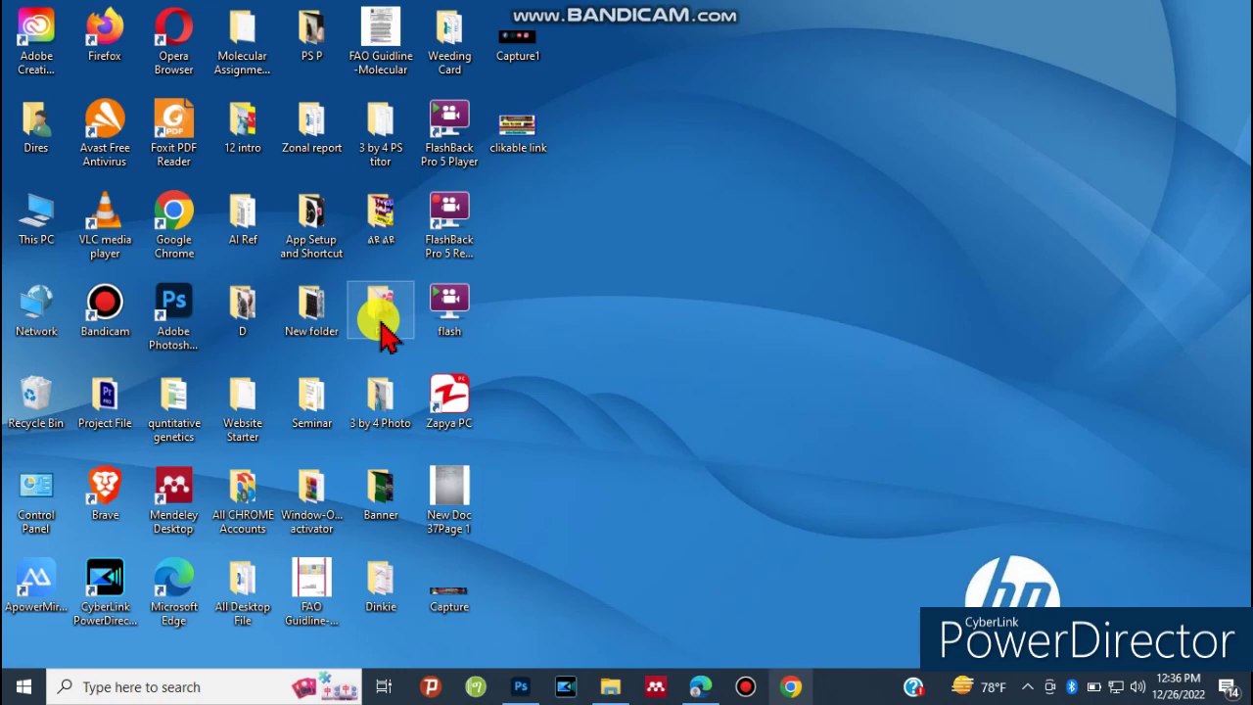
pyautogui.doubleClick(381, 318)
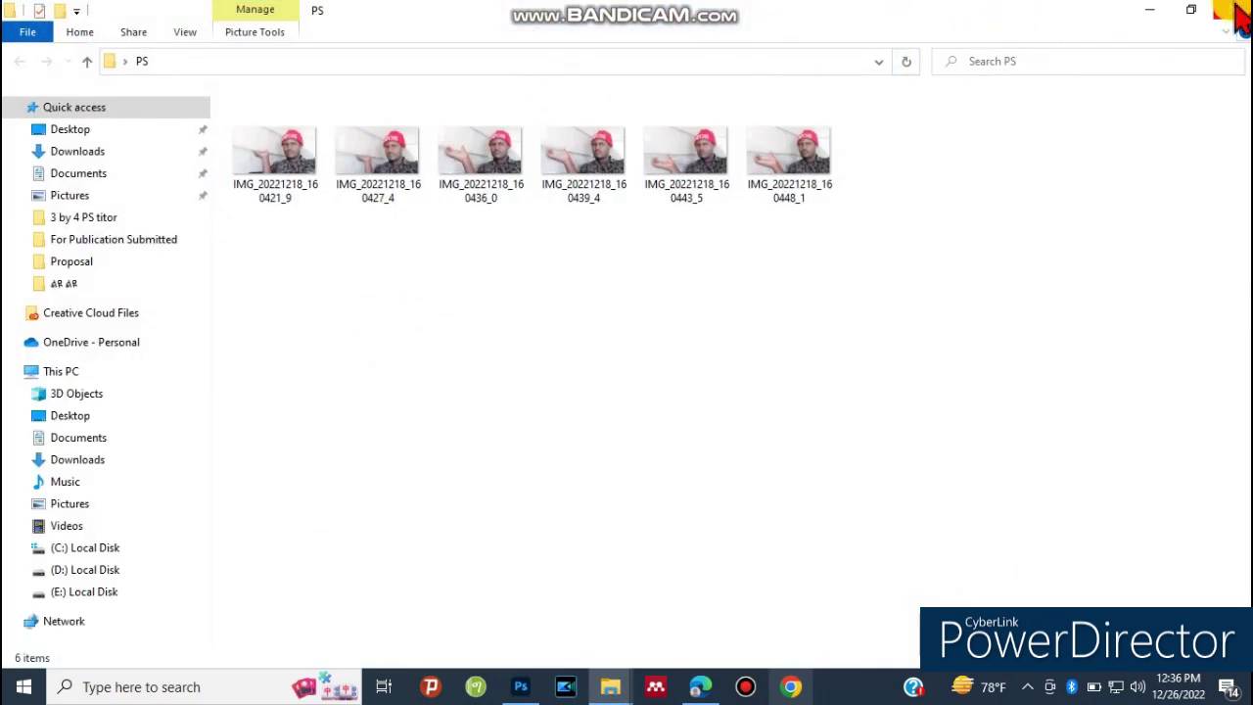
pyautogui.click(1235, 14)
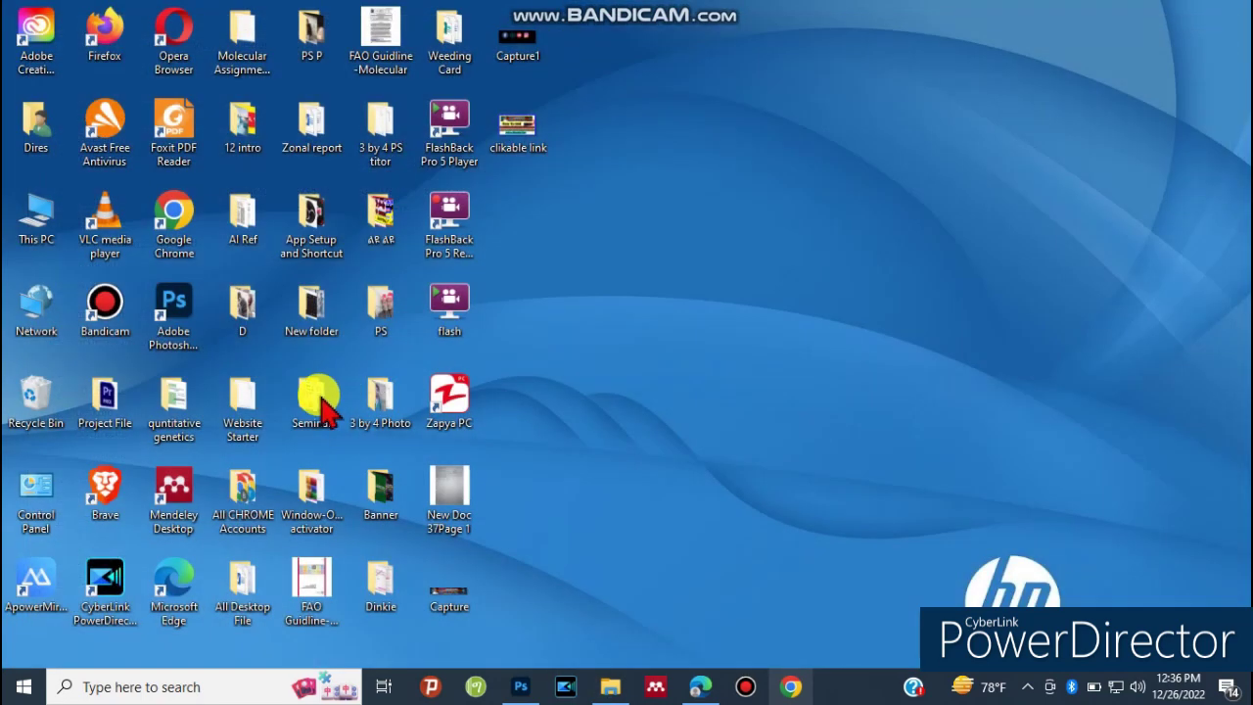
pyautogui.doubleClick(316, 41)
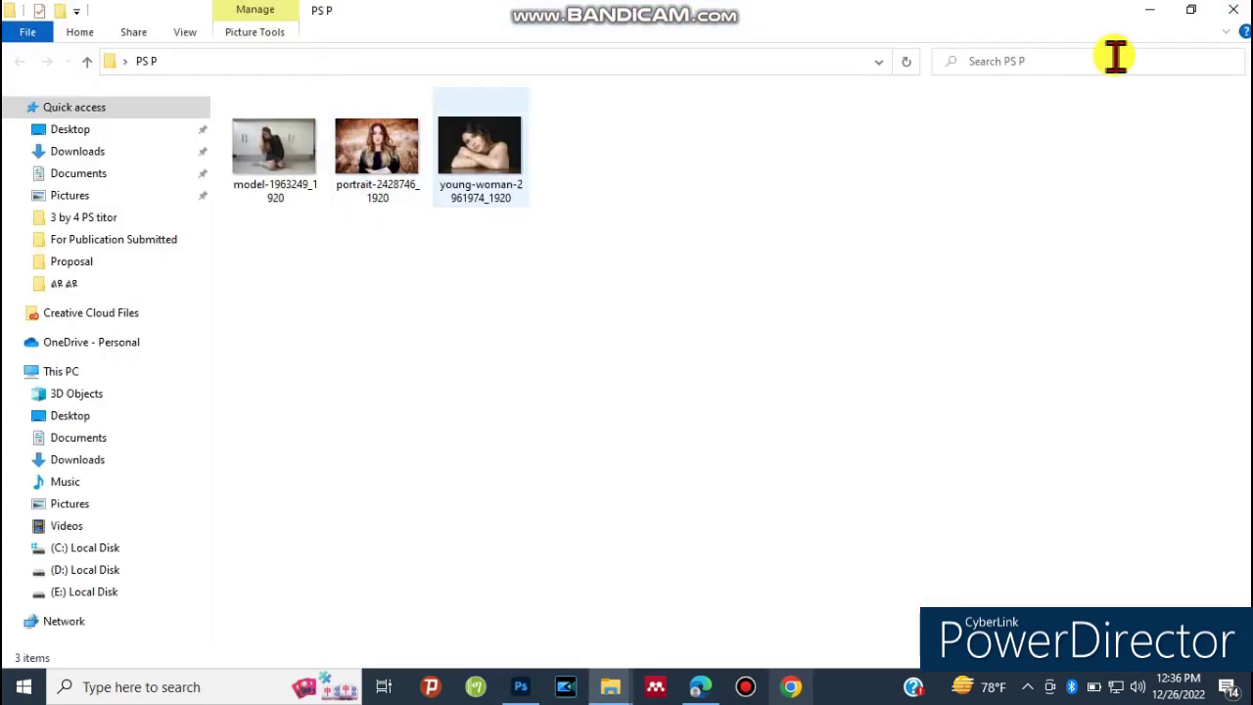
pyautogui.click(1235, 12)
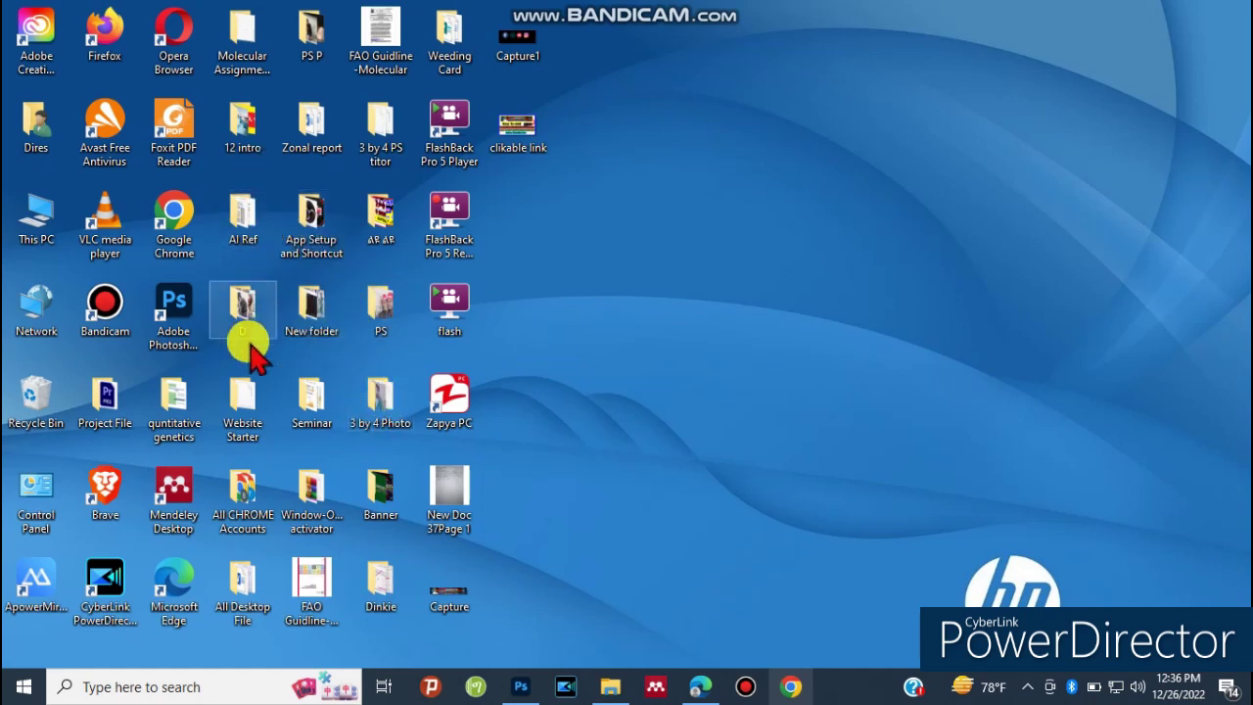
# Go through ልዩ ልዩ to Downloads and select the photoshop-1065296 image.
pyautogui.doubleClick(396, 233)
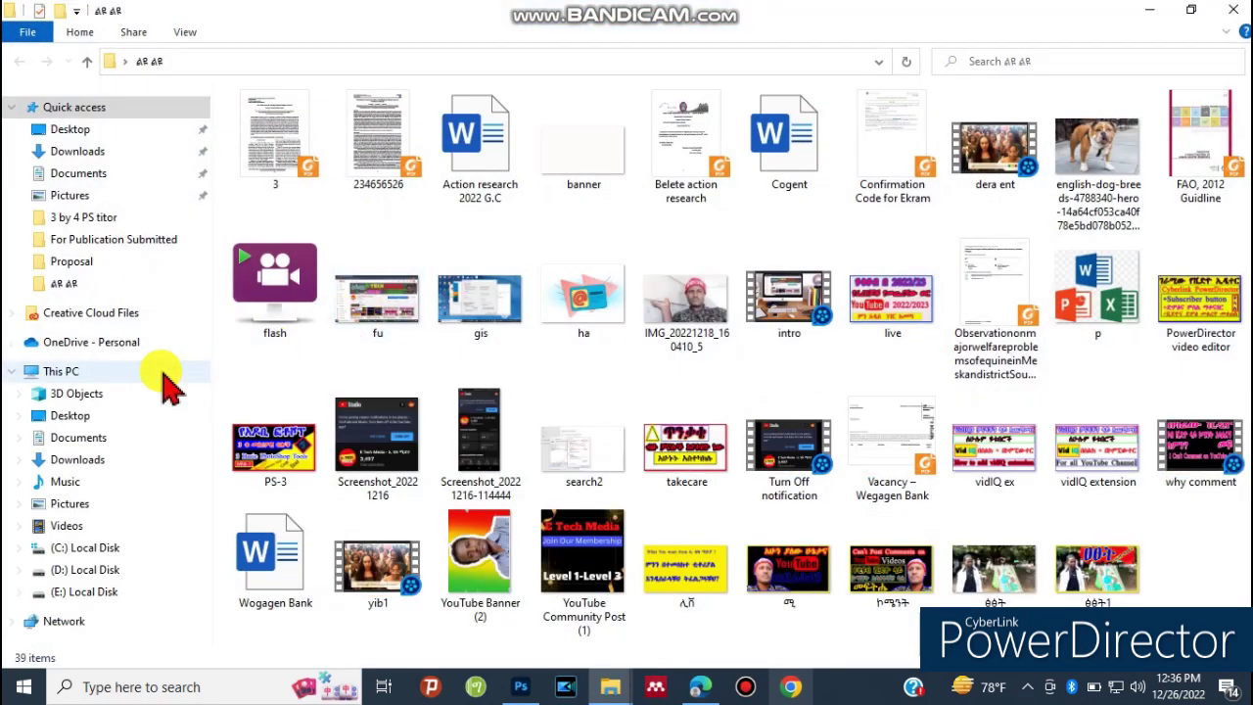
pyautogui.click(767, 438)
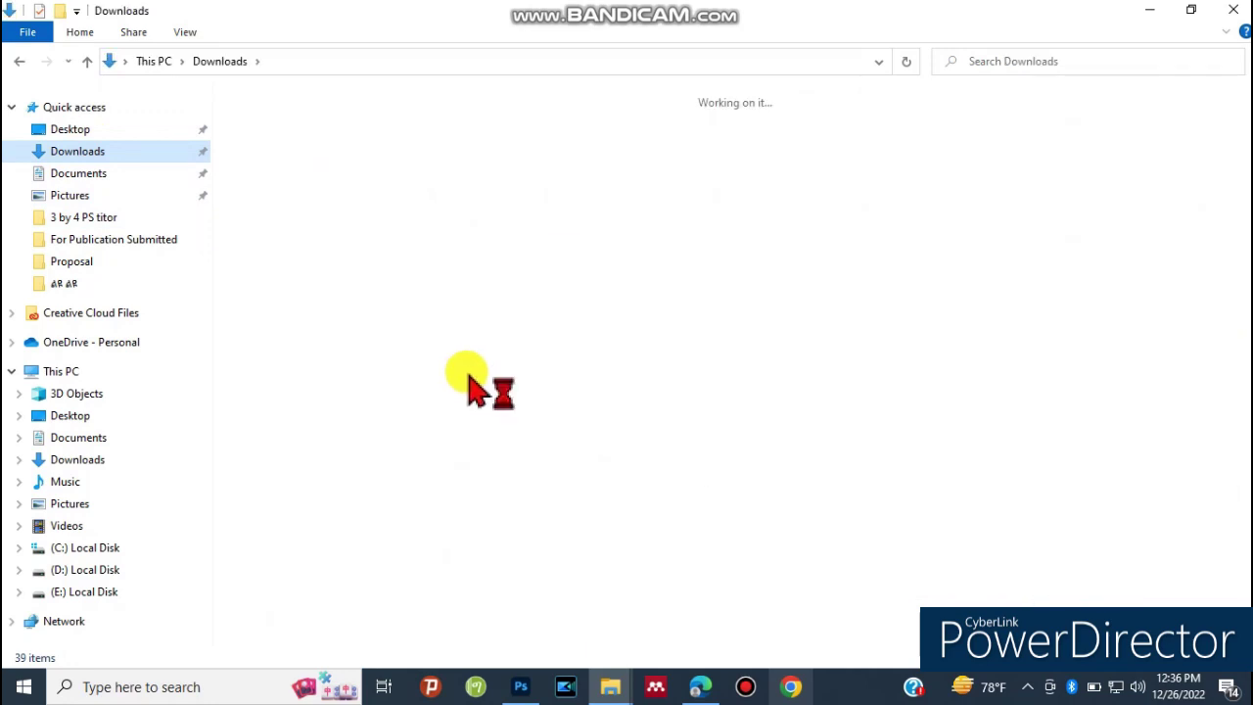
pyautogui.scroll(-5, 602, 399)
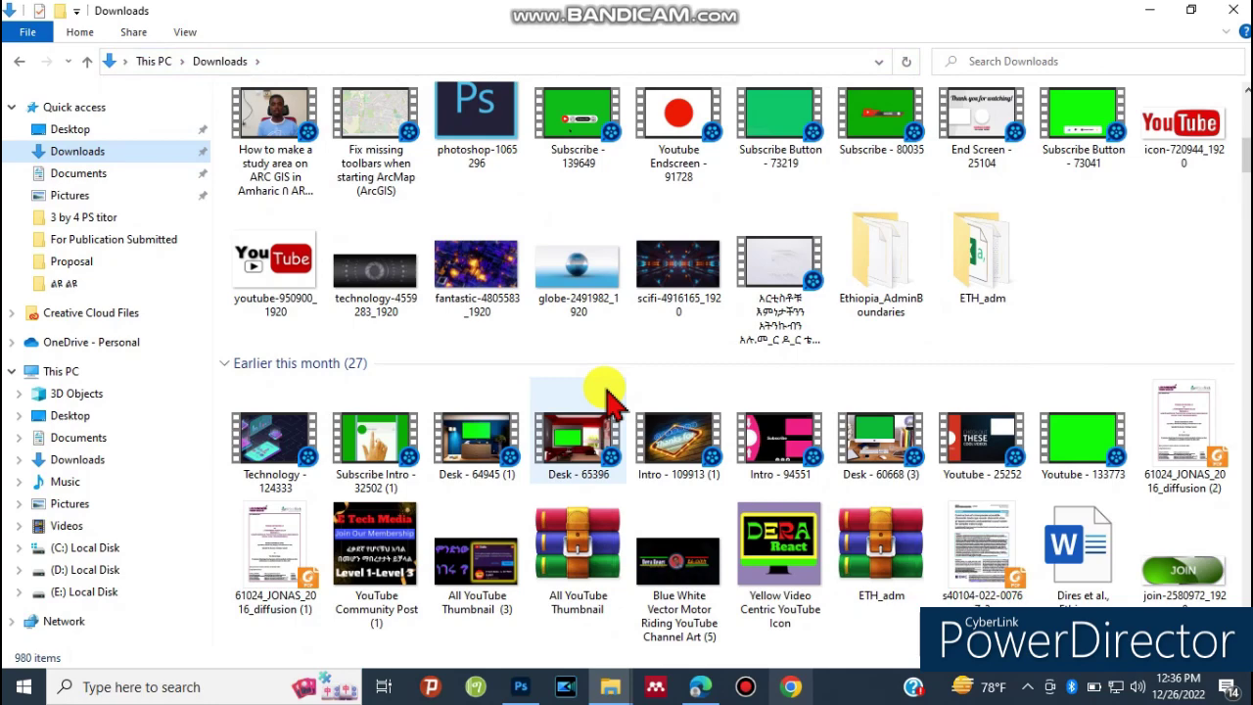
pyautogui.scroll(2, 528, 254)
pyautogui.click(468, 305)
# Drop photoshop-1065296 onto the thumbnail at 3.55%, rotated 42.73°, upper right.
pyautogui.moveTo(468, 312); pyautogui.dragTo(523, 696)
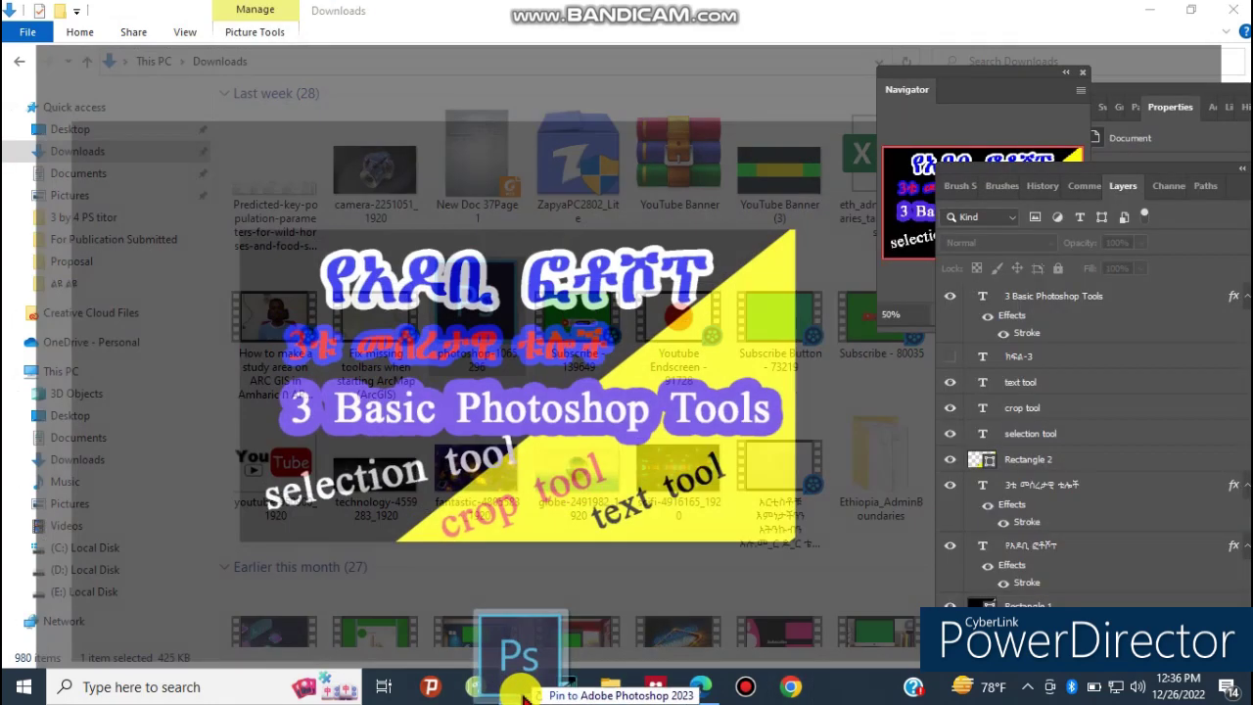
pyautogui.moveTo(523, 697)
pyautogui.mouseDown()
pyautogui.moveTo(712, 382)
pyautogui.moveTo(706, 368)
pyautogui.mouseUp()
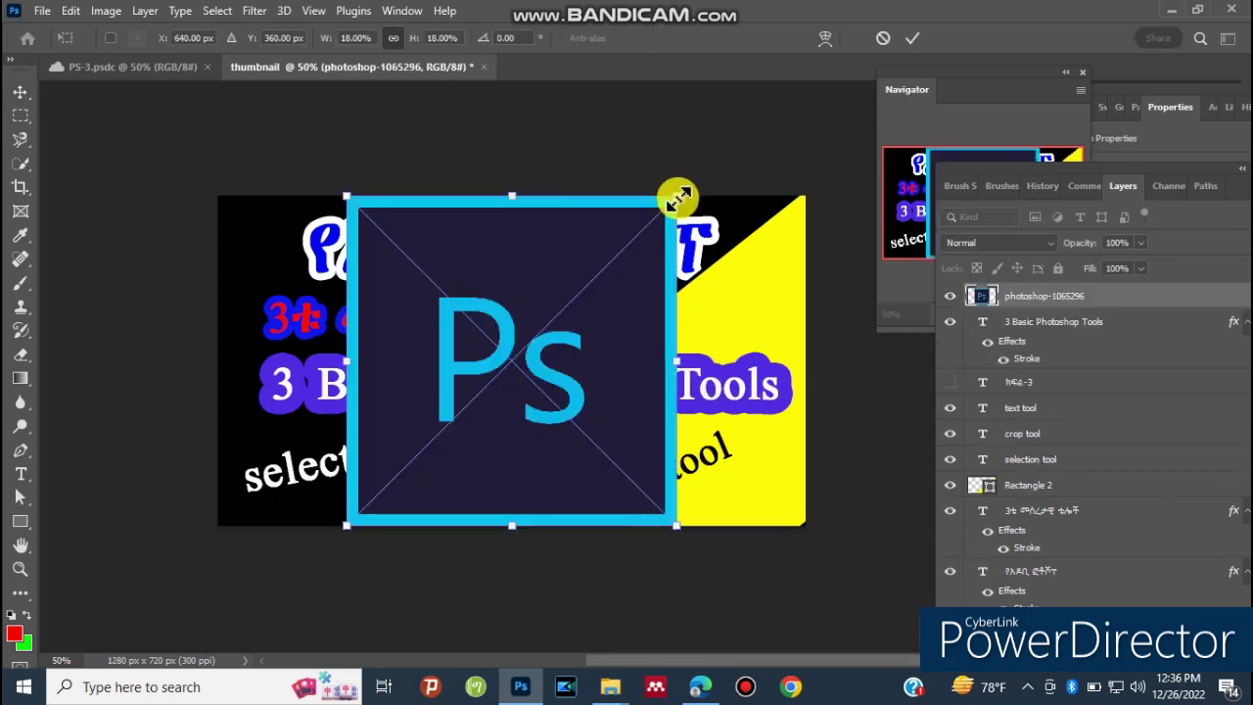
pyautogui.moveTo(677, 197); pyautogui.dragTo(395, 454)
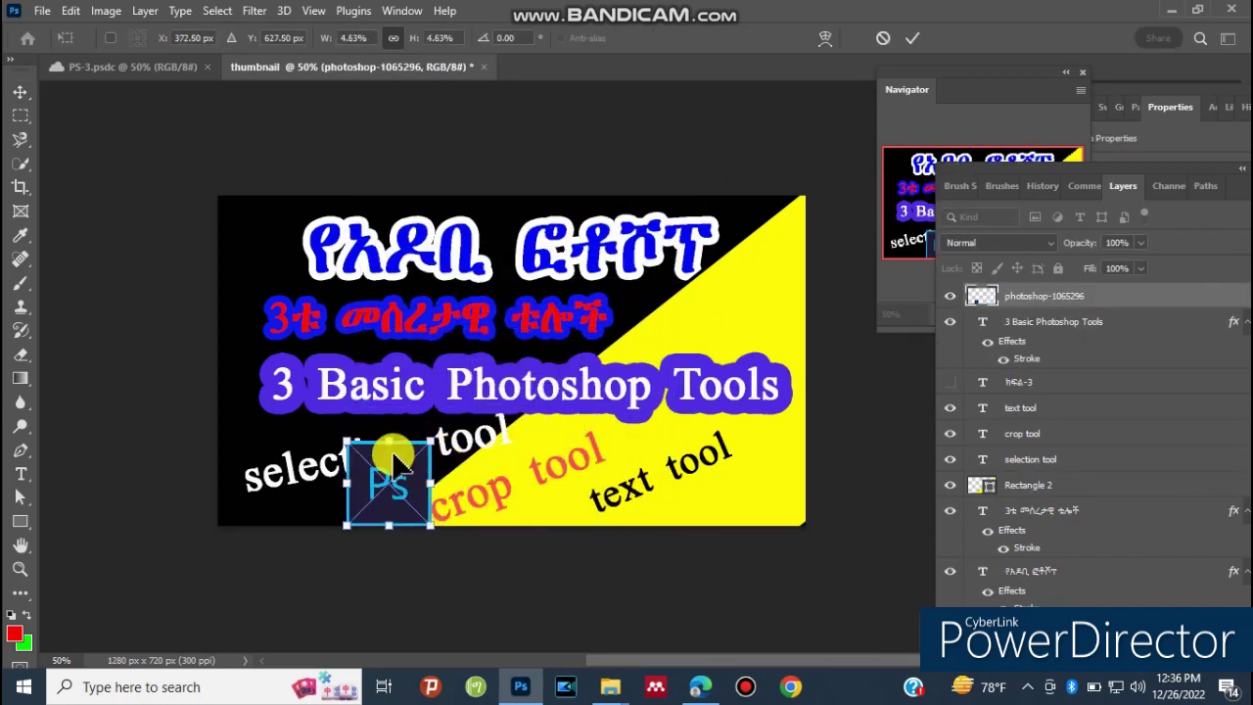
pyautogui.moveTo(388, 469); pyautogui.dragTo(701, 305)
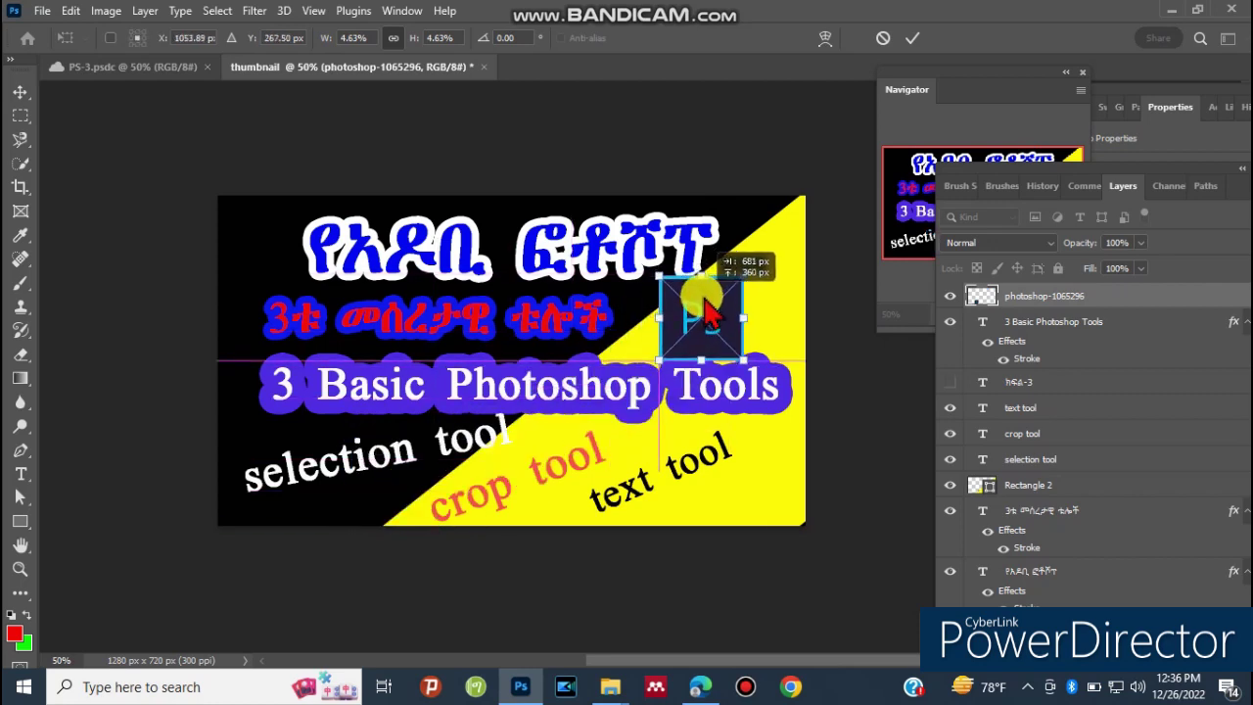
pyautogui.moveTo(758, 269)
pyautogui.mouseDown()
pyautogui.moveTo(783, 338)
pyautogui.moveTo(710, 331)
pyautogui.moveTo(728, 326)
pyautogui.mouseUp()
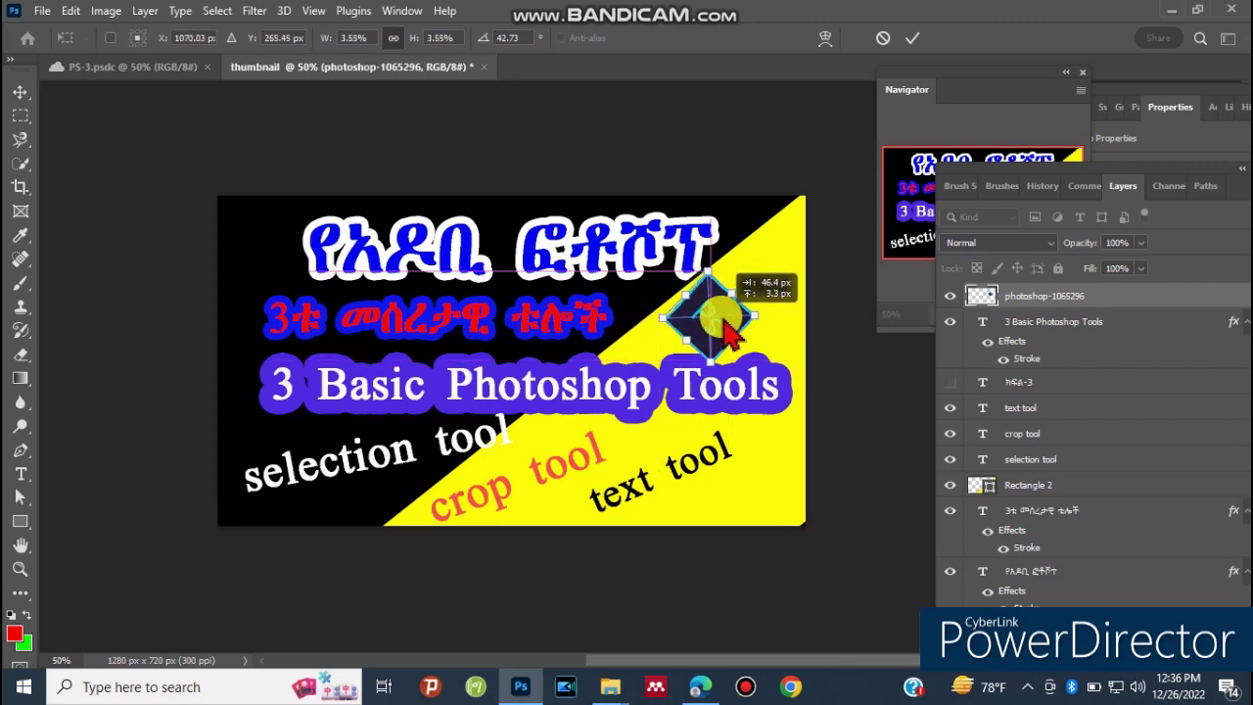
pyautogui.press('Return')
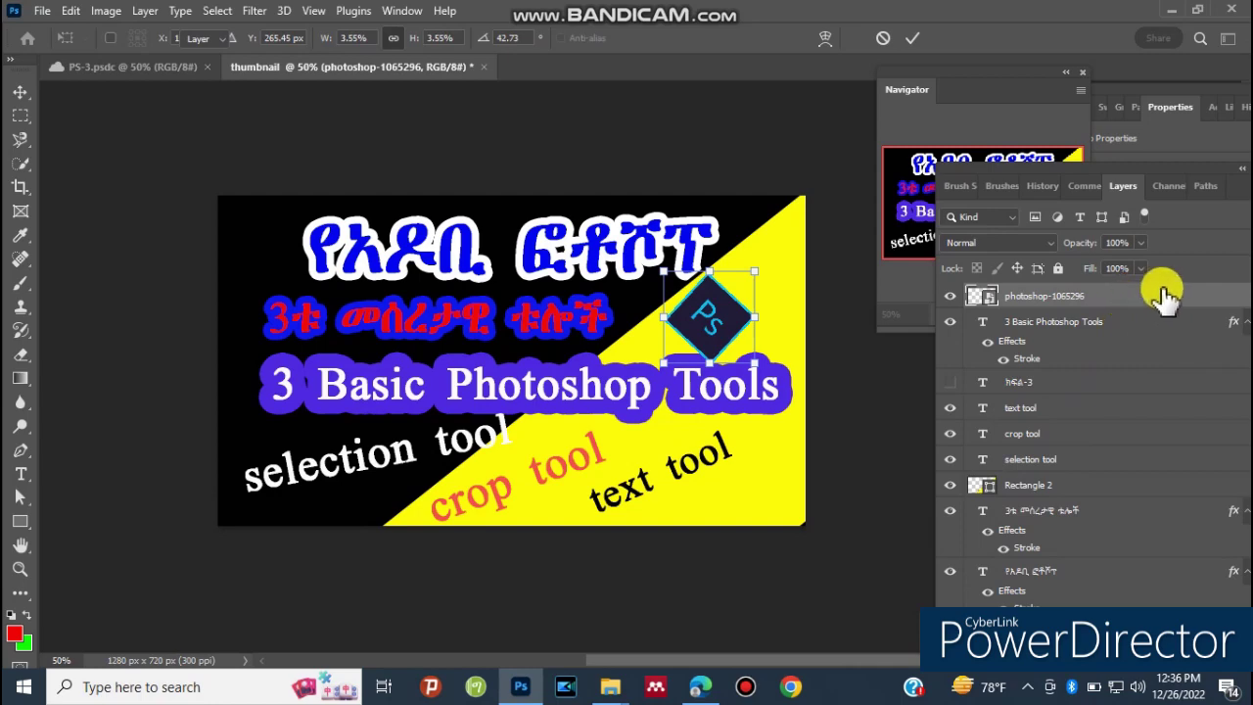
pyautogui.doubleClick(1165, 299)
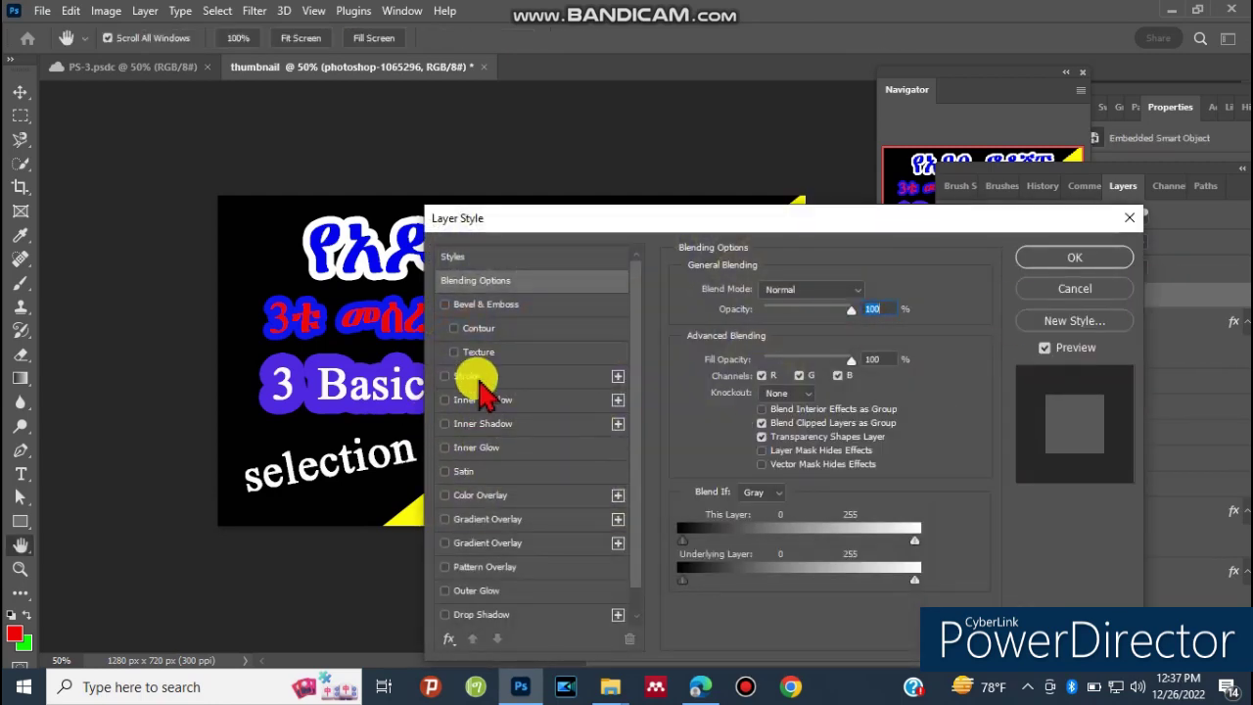
# Add a red stroke effect to the Ps logo.
pyautogui.click(466, 374)
pyautogui.moveTo(574, 219); pyautogui.dragTo(859, 363)
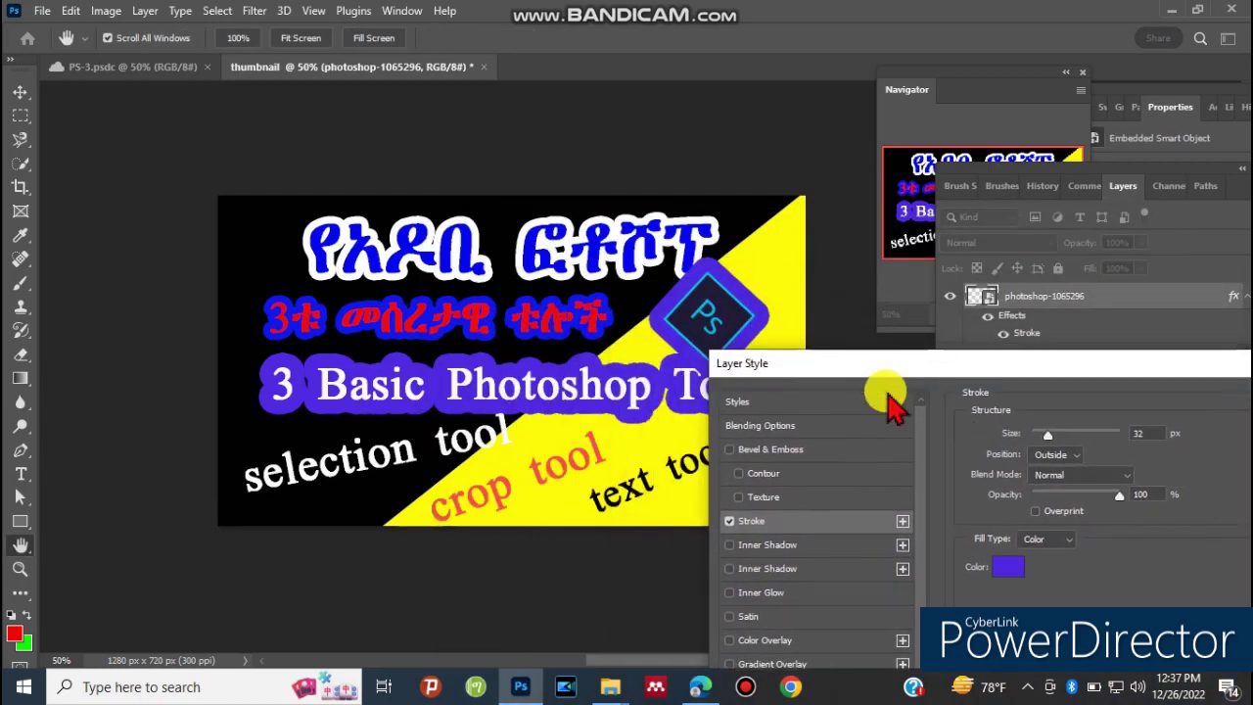
pyautogui.click(1003, 565)
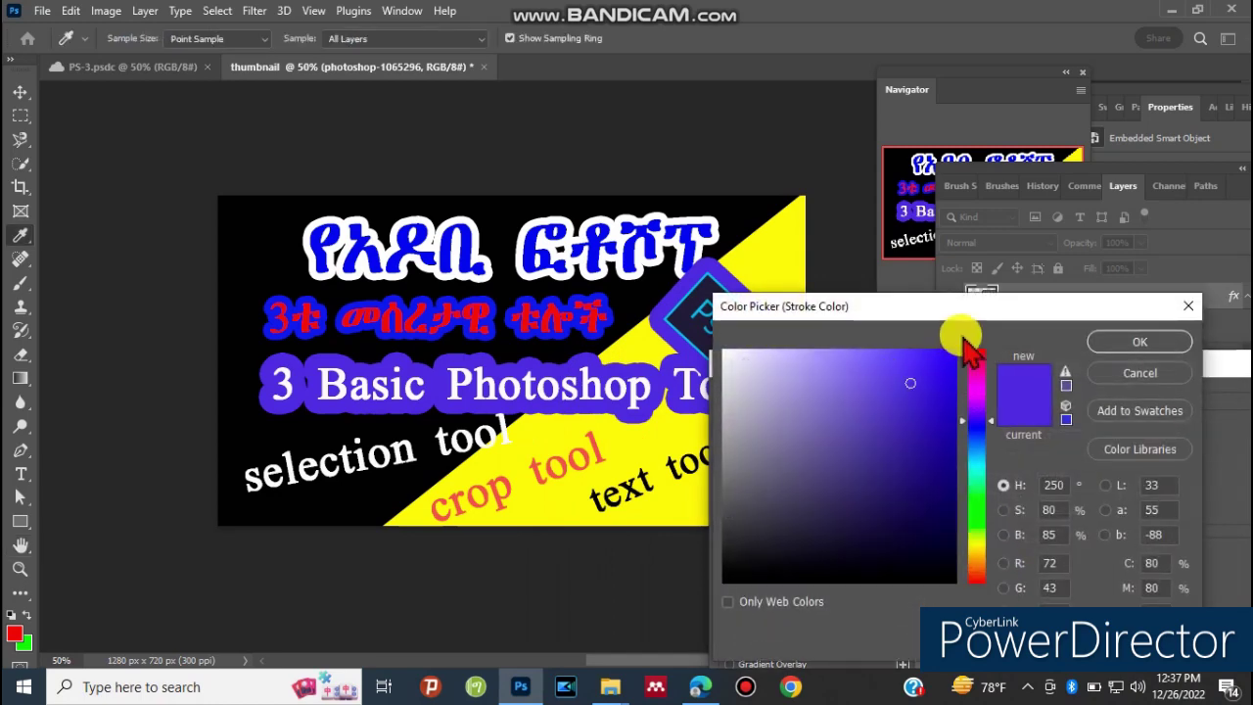
pyautogui.click(979, 354)
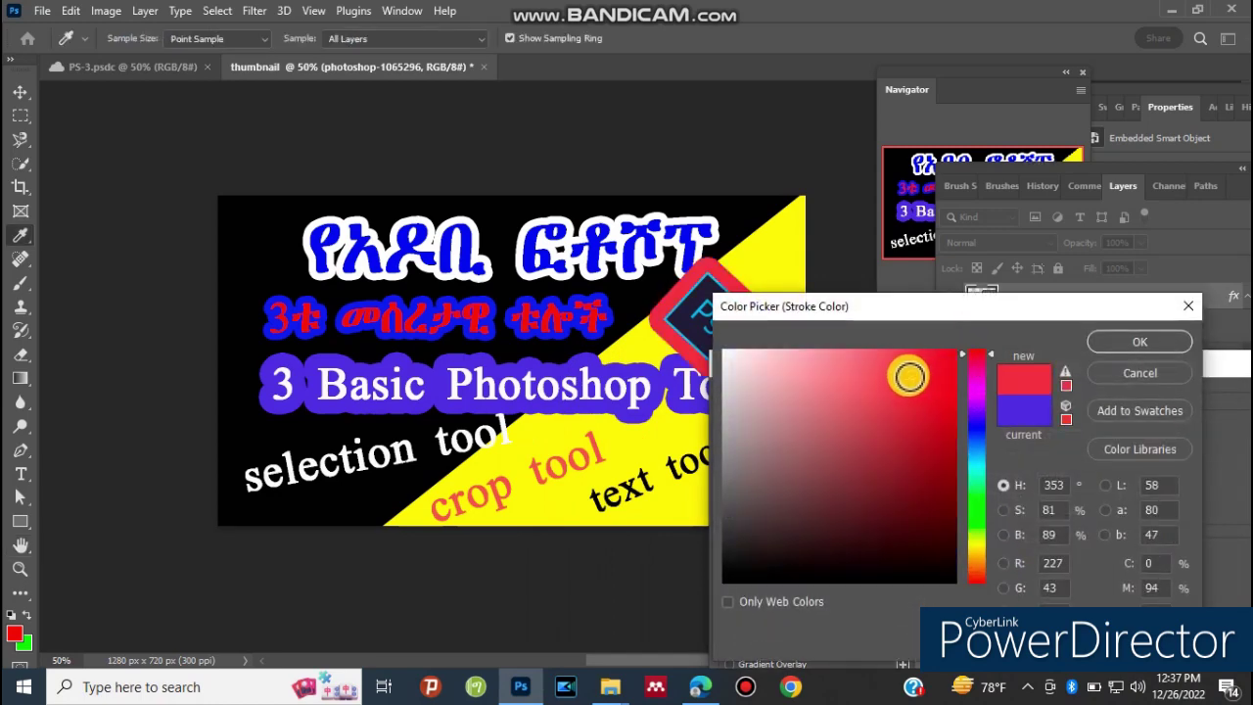
pyautogui.click(1139, 341)
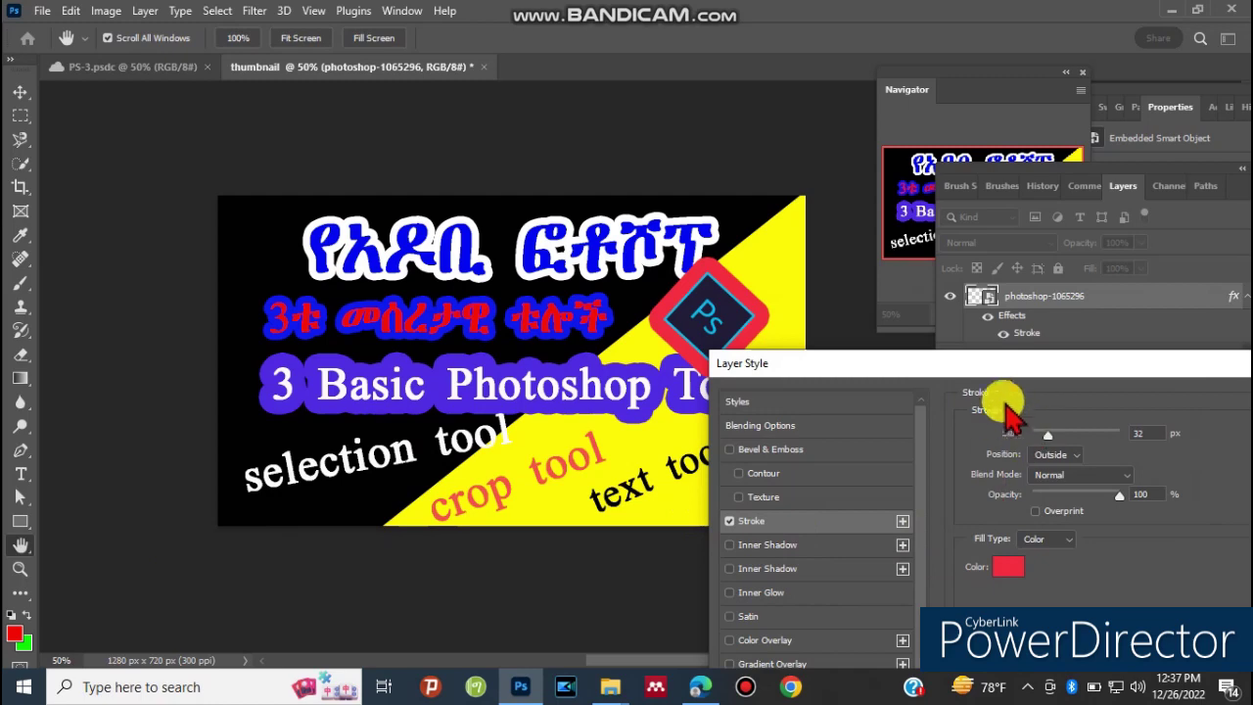
pyautogui.moveTo(1013, 379); pyautogui.dragTo(558, 416)
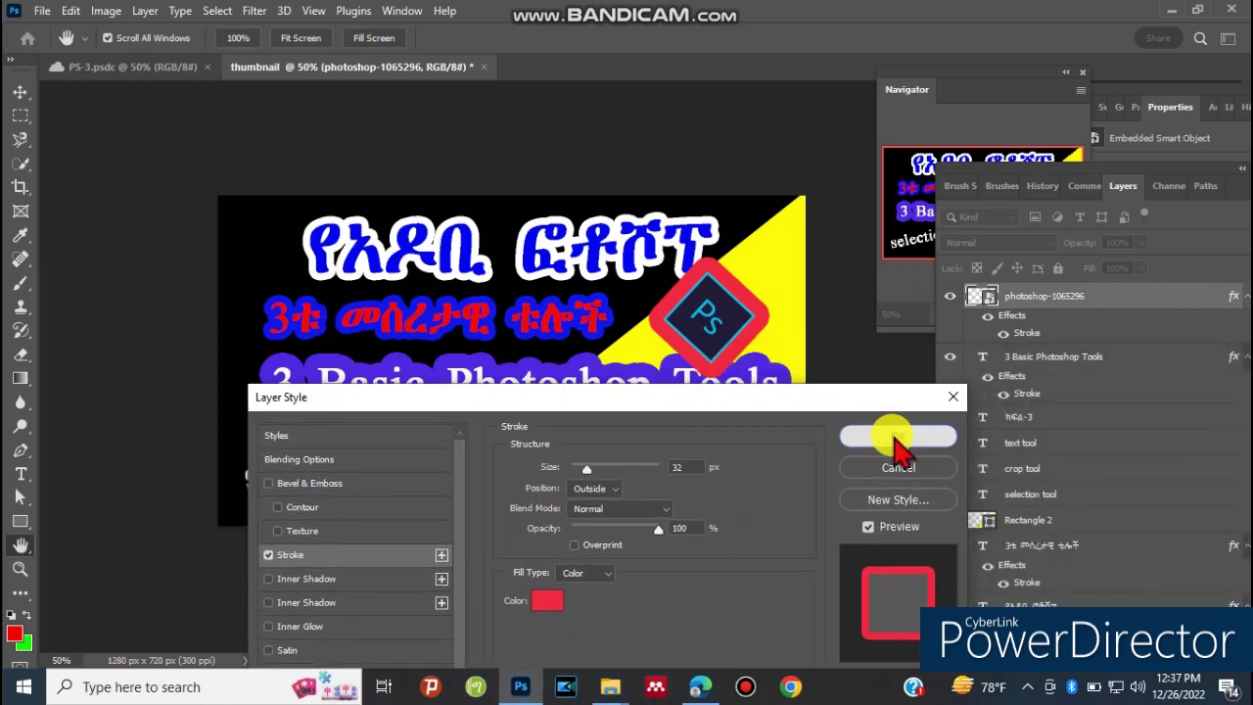
pyautogui.click(886, 440)
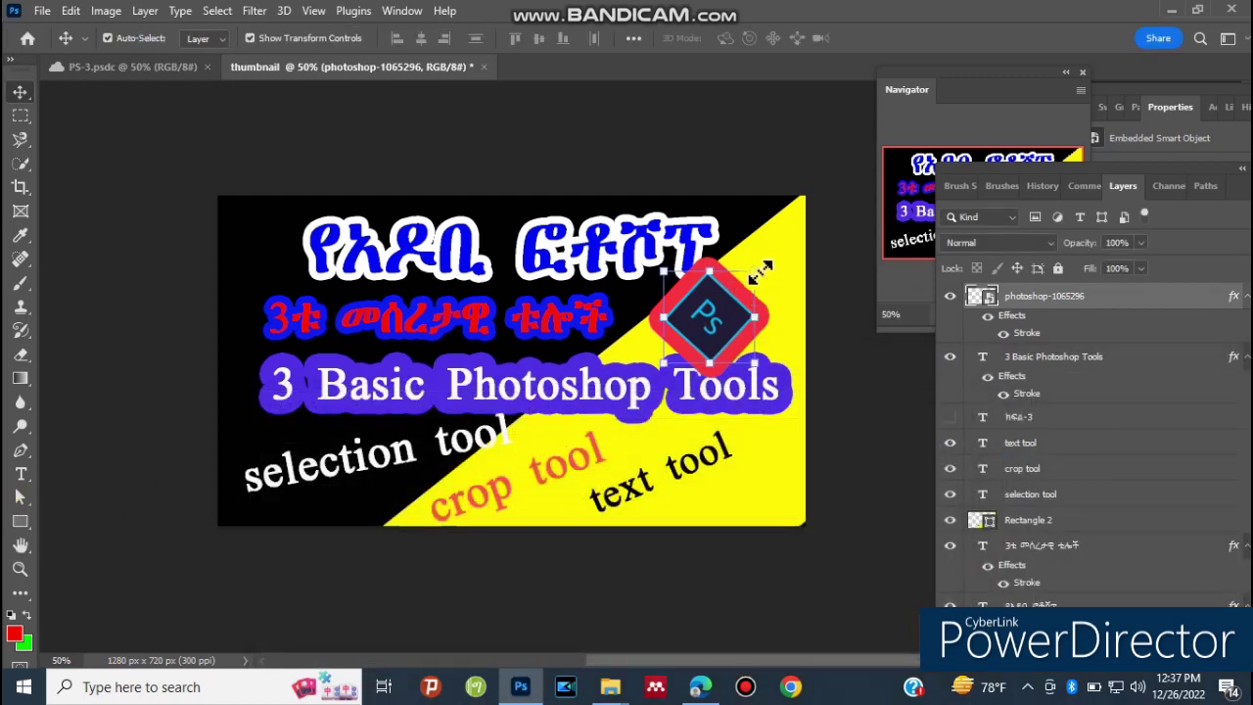
# Nudge and resize the Ps logo, checking it against the PS-3 reference.
pyautogui.moveTo(741, 296)
pyautogui.mouseDown()
pyautogui.moveTo(759, 290)
pyautogui.moveTo(768, 305)
pyautogui.mouseUp()
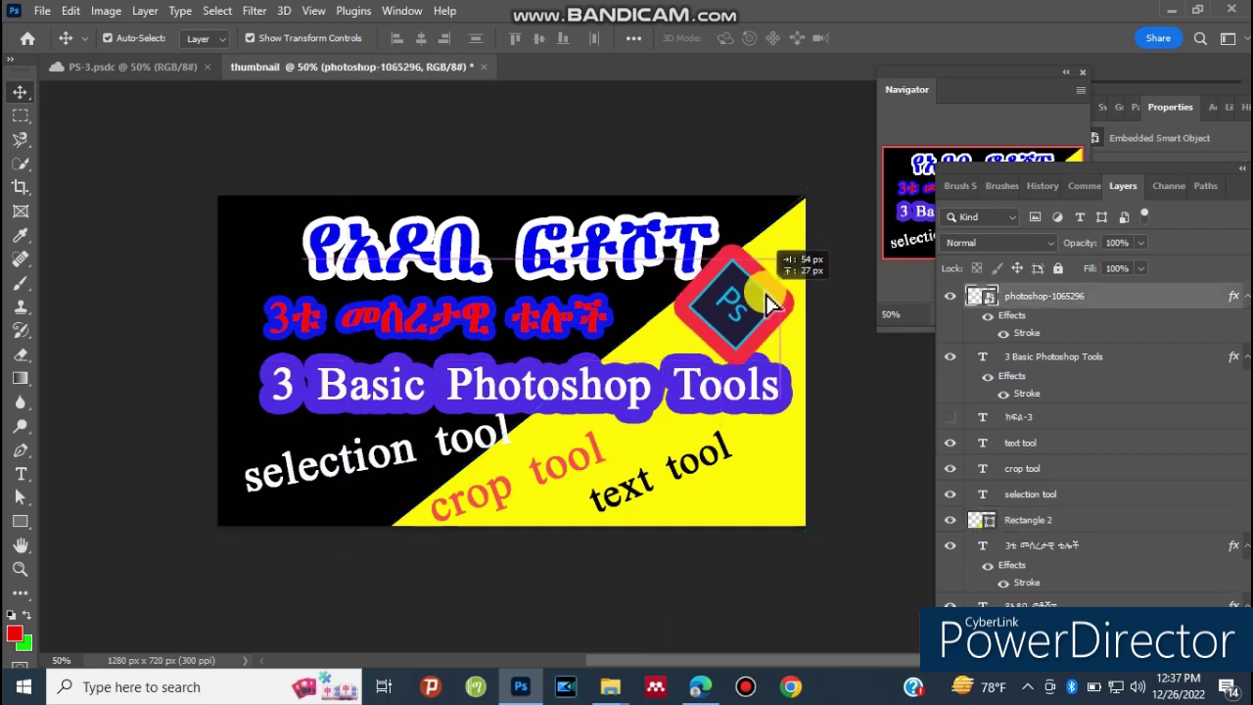
pyautogui.moveTo(768, 306); pyautogui.dragTo(782, 305)
pyautogui.moveTo(749, 351)
pyautogui.mouseDown()
pyautogui.moveTo(741, 315)
pyautogui.moveTo(716, 329)
pyautogui.mouseUp()
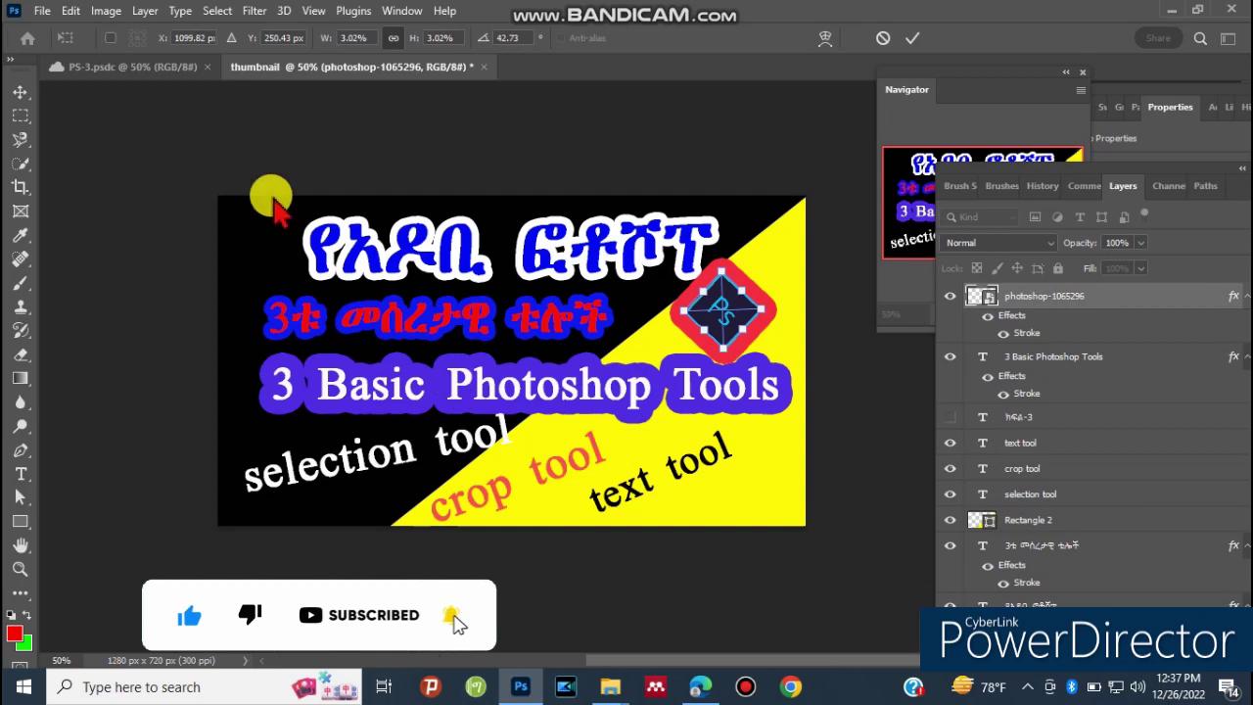
pyautogui.click(86, 66)
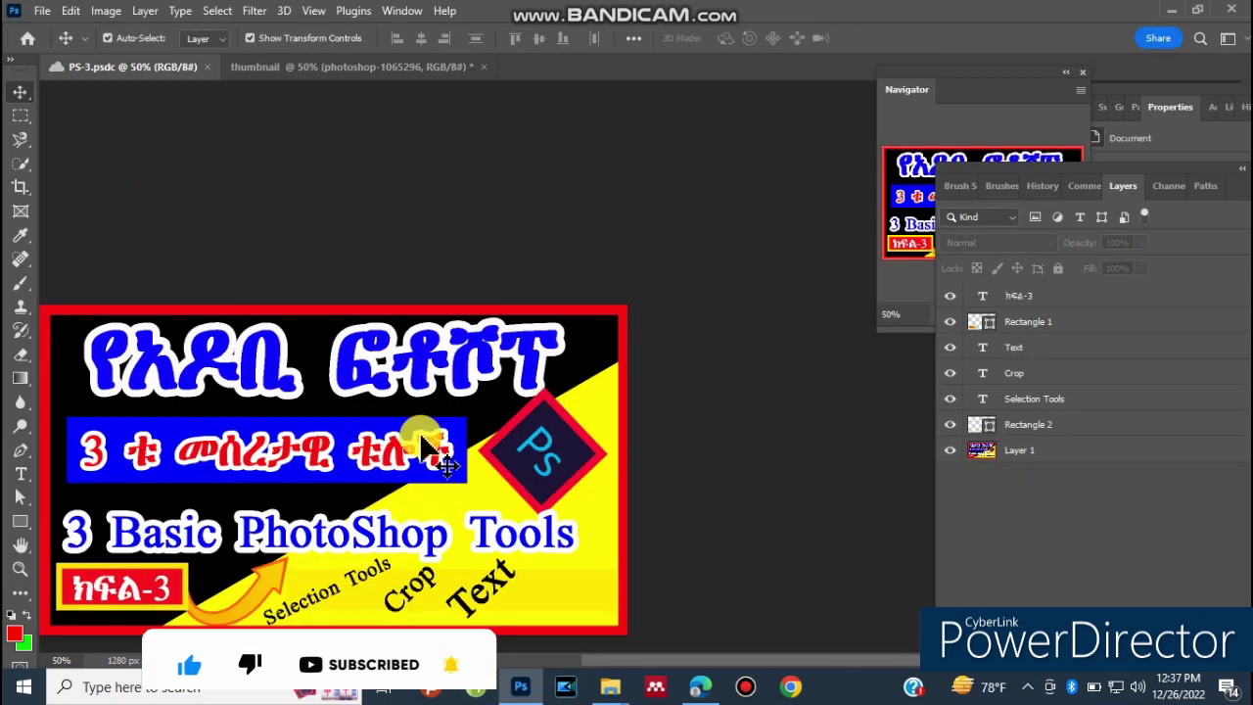
pyautogui.click(284, 66)
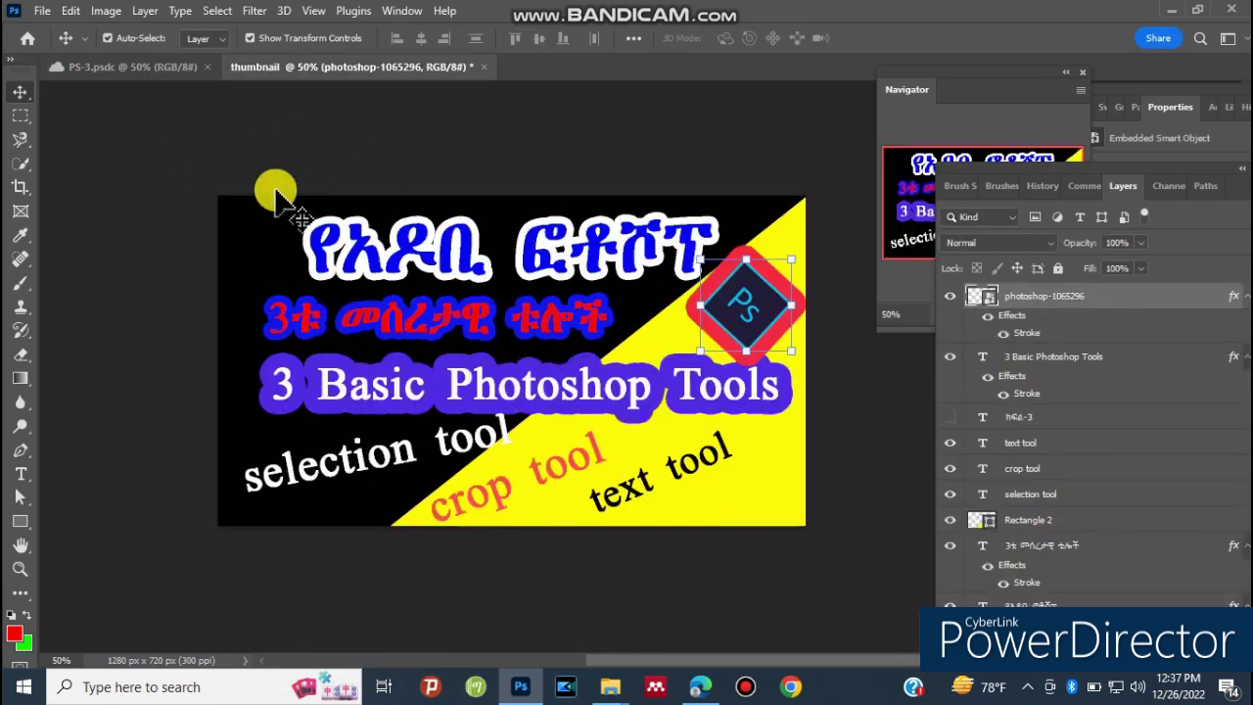
pyautogui.click(249, 245)
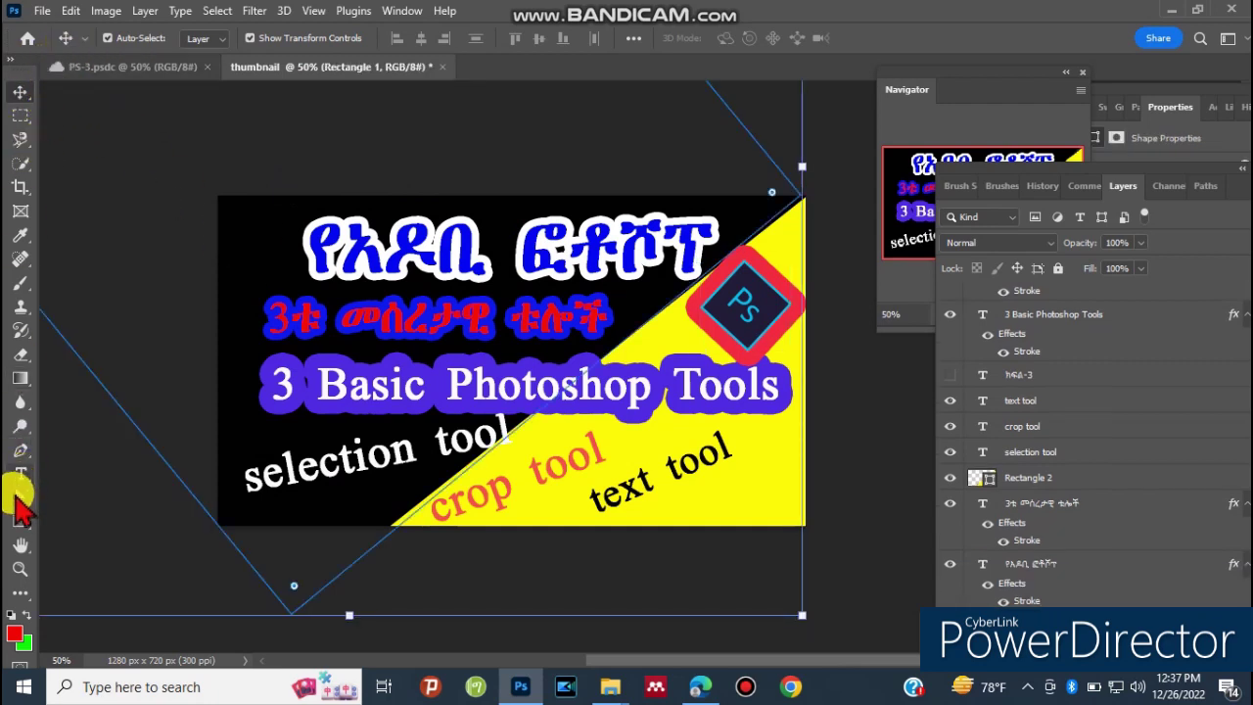
# Draw a rectangle covering the whole canvas and set its fill to none.
pyautogui.click(20, 521)
pyautogui.moveTo(217, 197)
pyautogui.mouseDown()
pyautogui.moveTo(616, 511)
pyautogui.moveTo(819, 532)
pyautogui.moveTo(803, 525)
pyautogui.mouseUp()
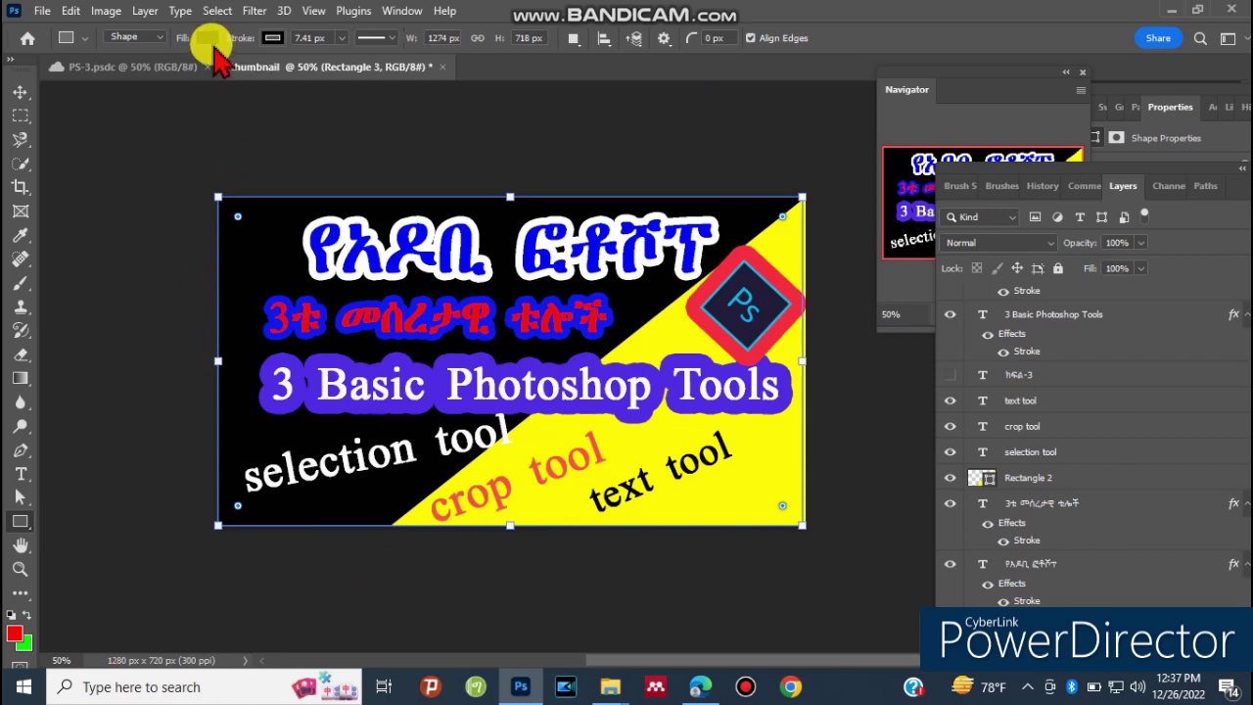
pyautogui.click(209, 39)
pyautogui.click(91, 134)
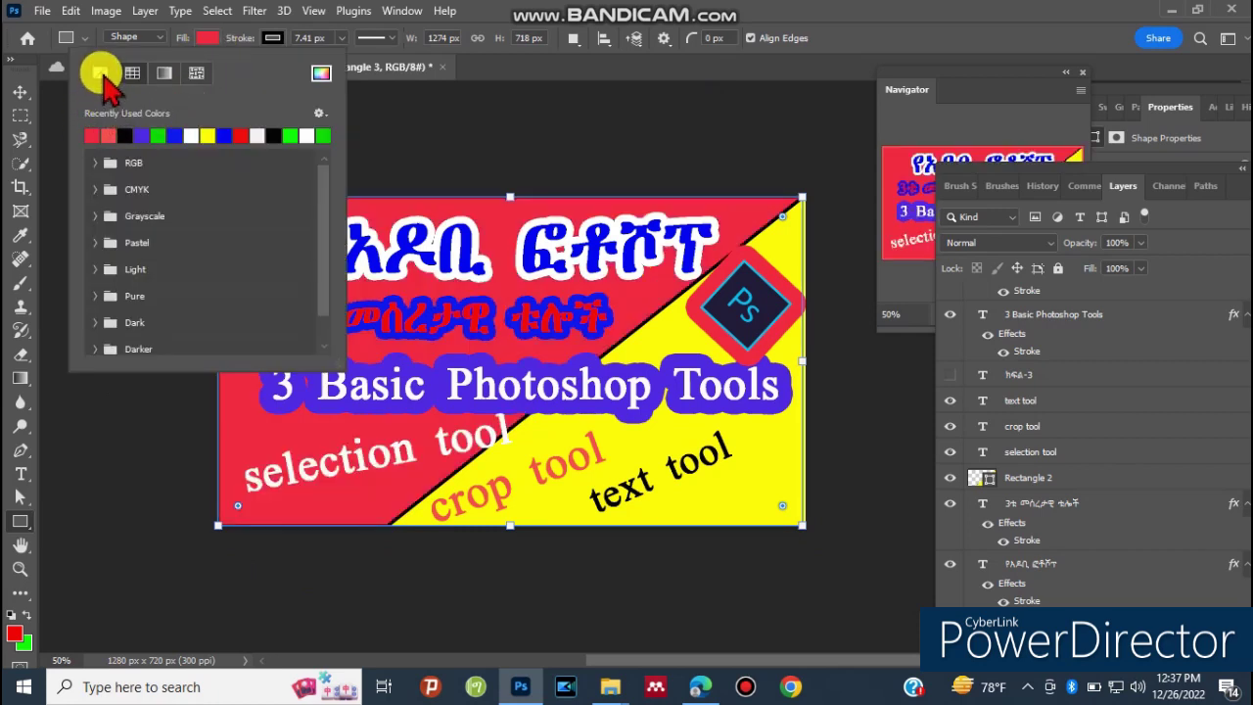
pyautogui.click(101, 73)
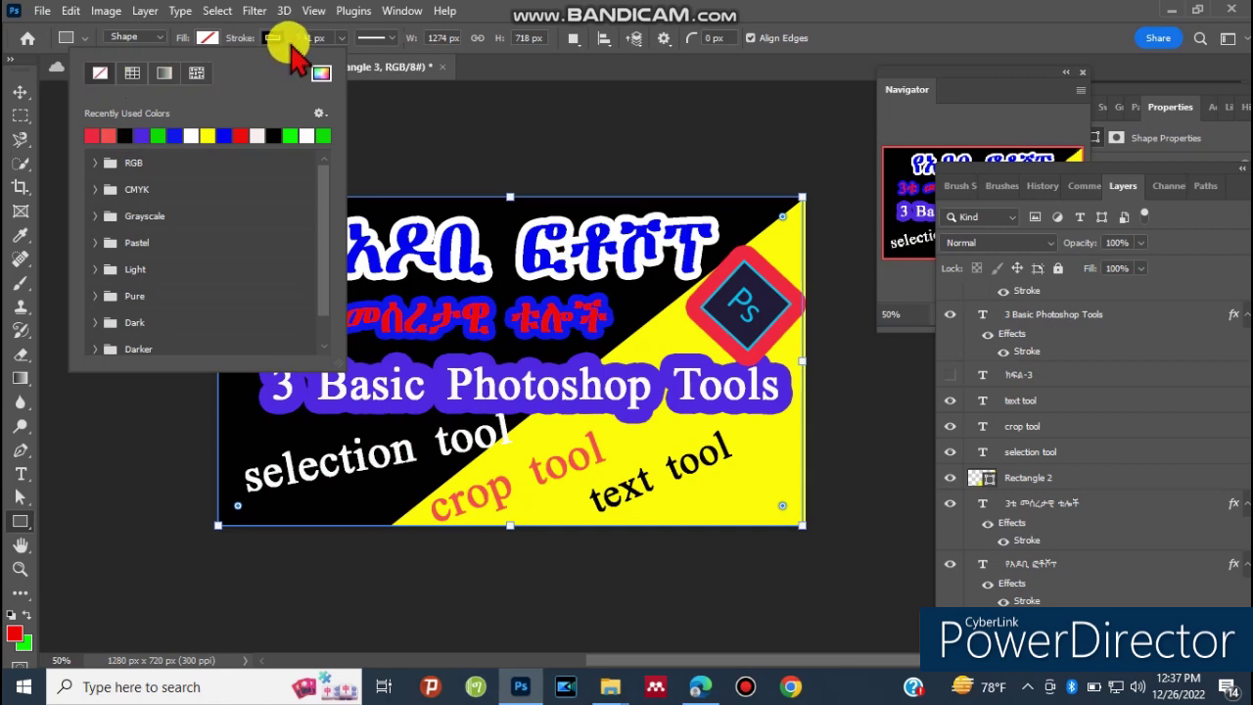
# Give the rectangle a red stroke 42.89 px wide.
pyautogui.click(333, 41)
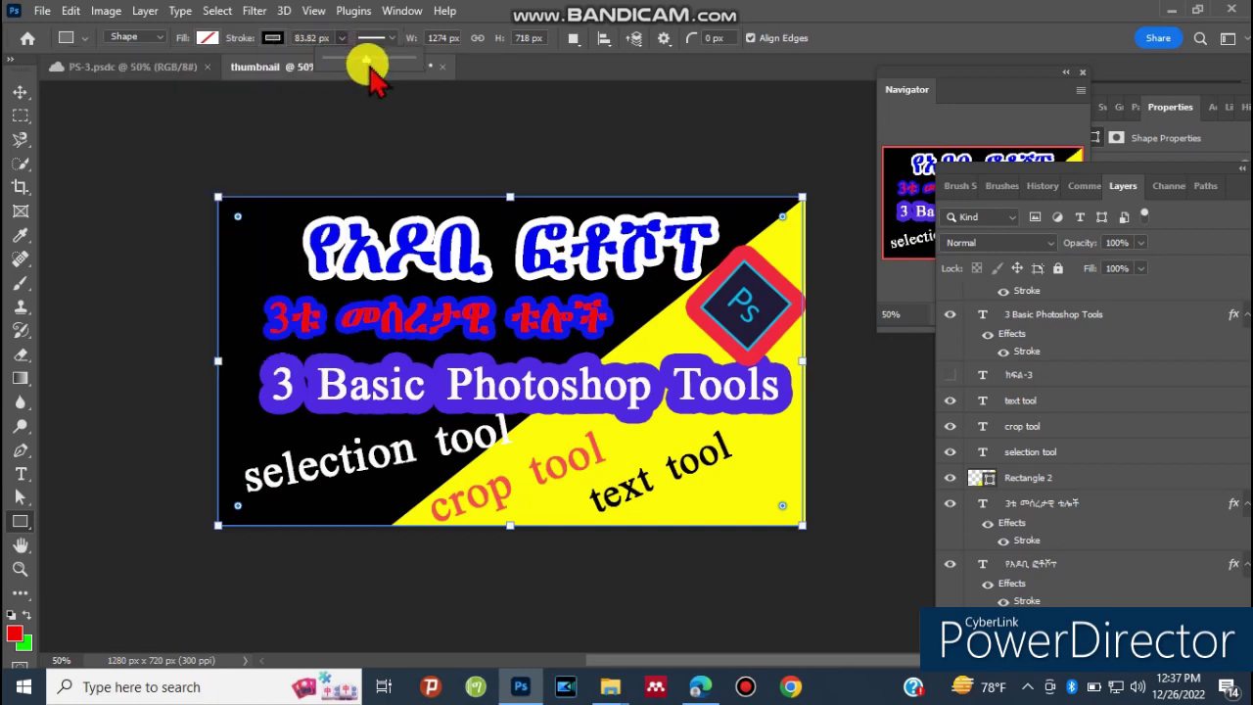
pyautogui.click(274, 37)
pyautogui.click(174, 134)
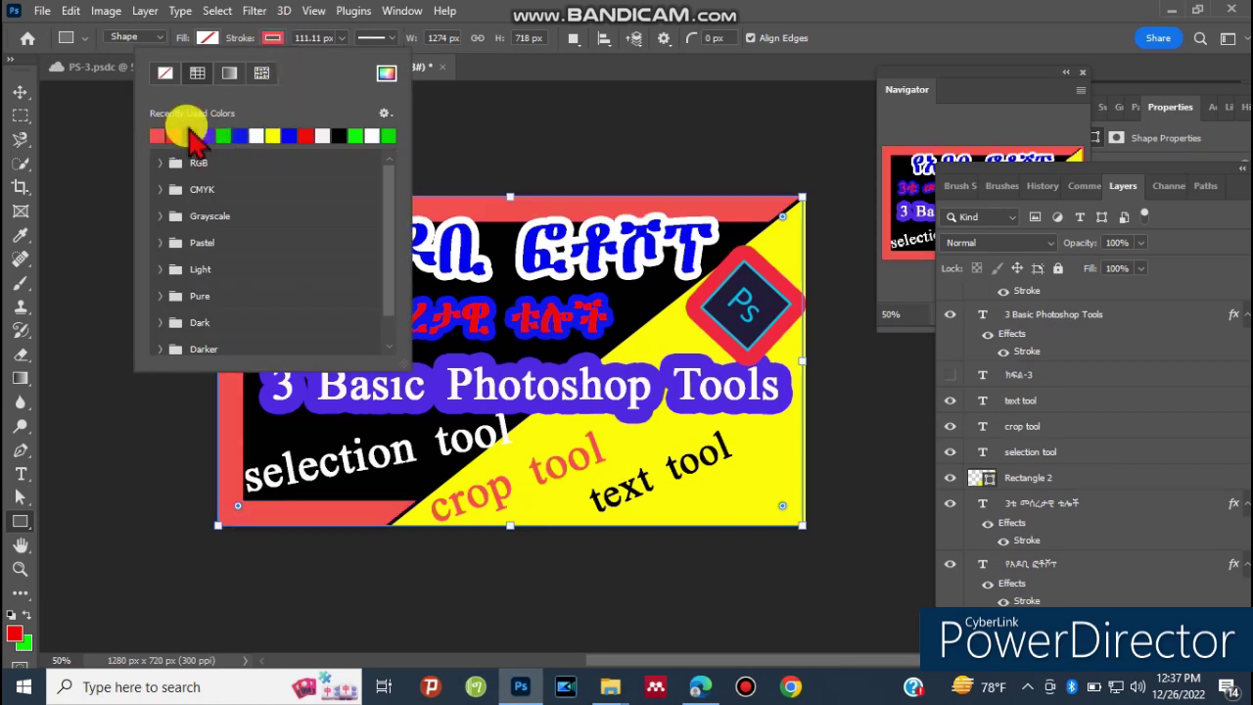
pyautogui.click(391, 28)
pyautogui.click(368, 90)
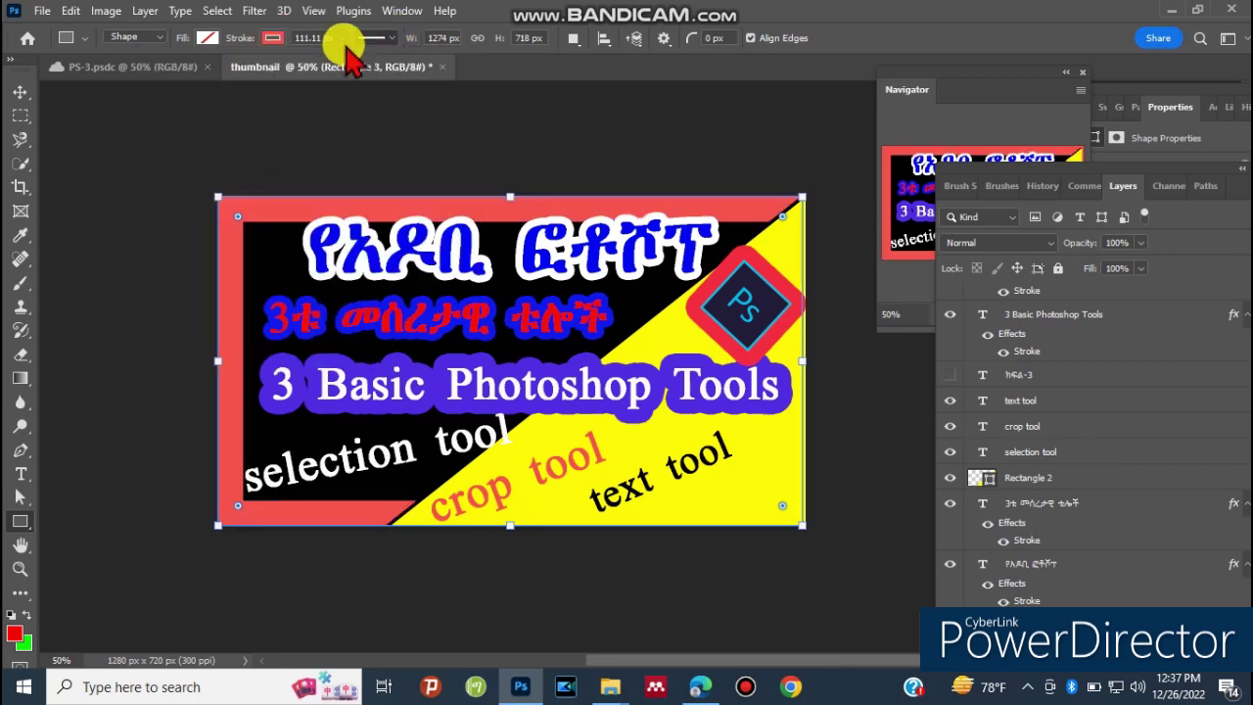
pyautogui.moveTo(344, 64); pyautogui.dragTo(329, 74)
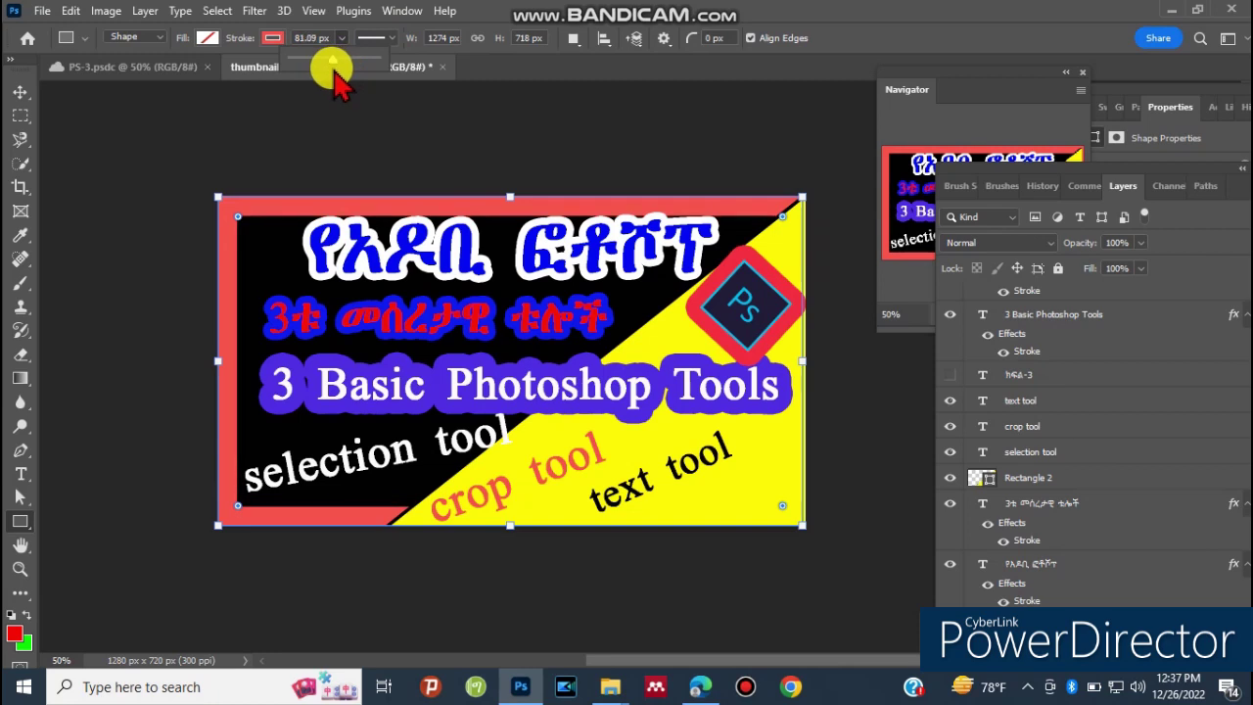
pyautogui.moveTo(326, 71); pyautogui.dragTo(318, 69)
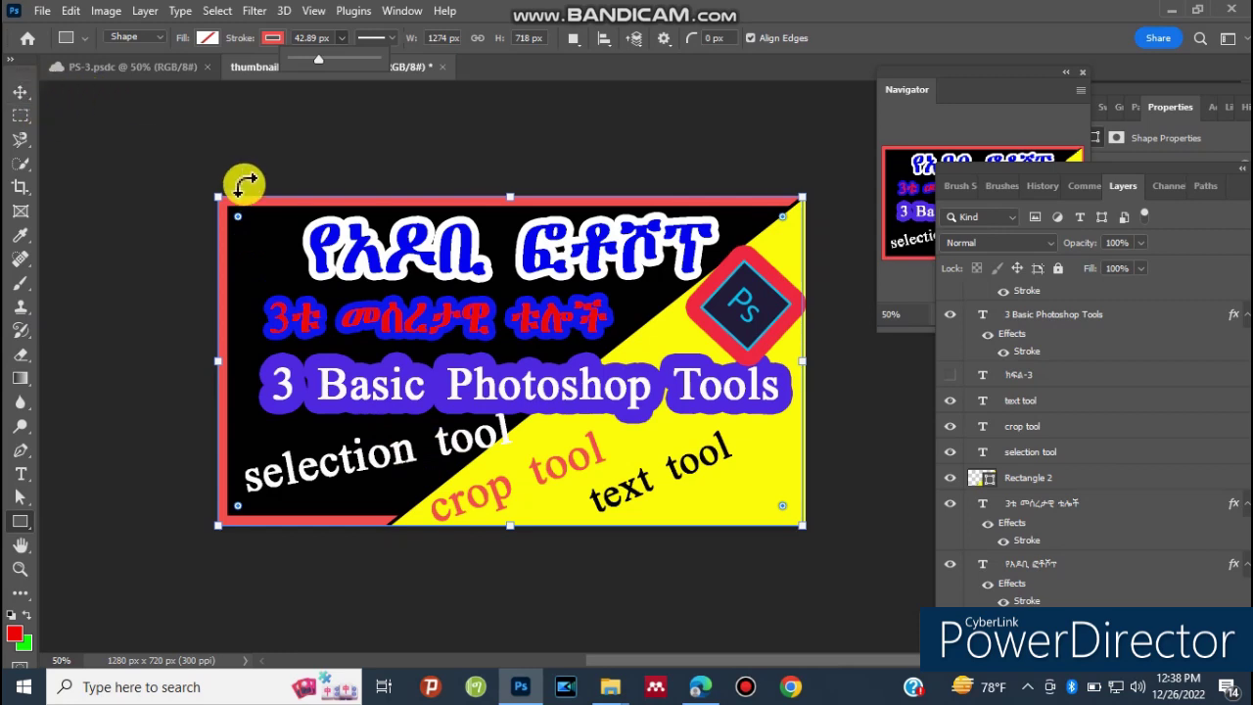
# Move Rectangle 3 above '3 Basic Photoshop Tools' and begin resizing the red frame.
pyautogui.click(20, 93)
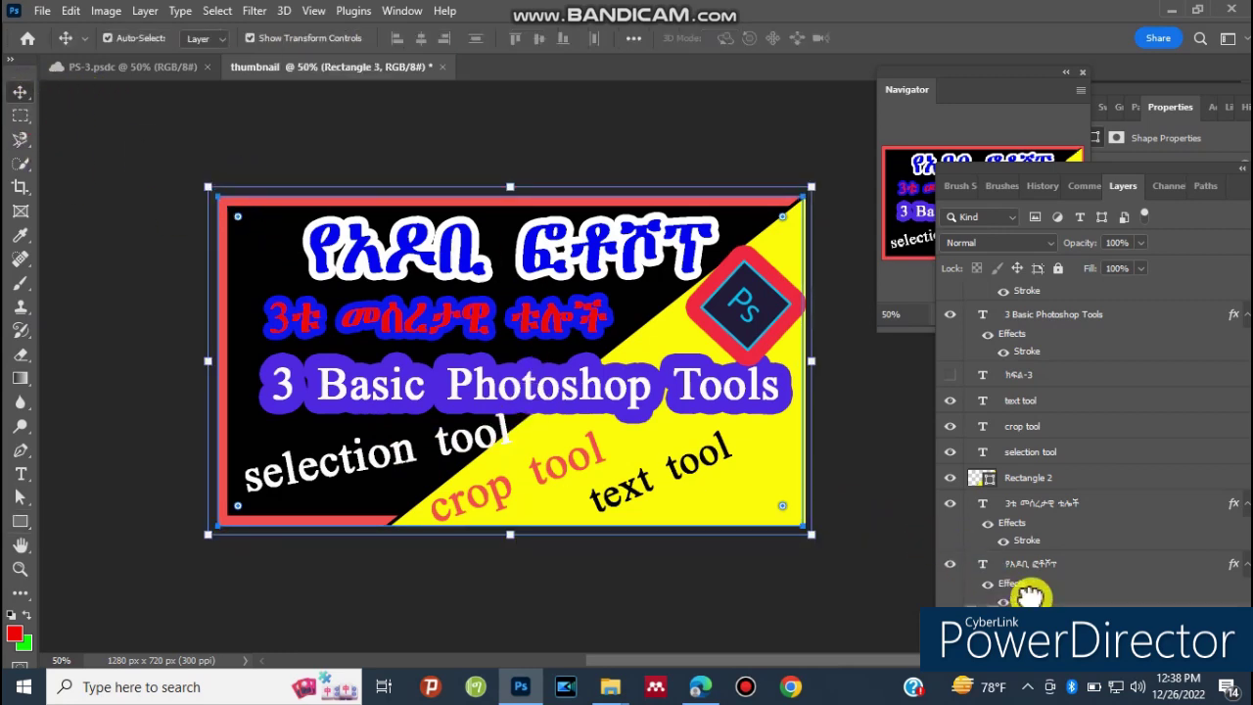
pyautogui.moveTo(1035, 602); pyautogui.dragTo(1003, 312)
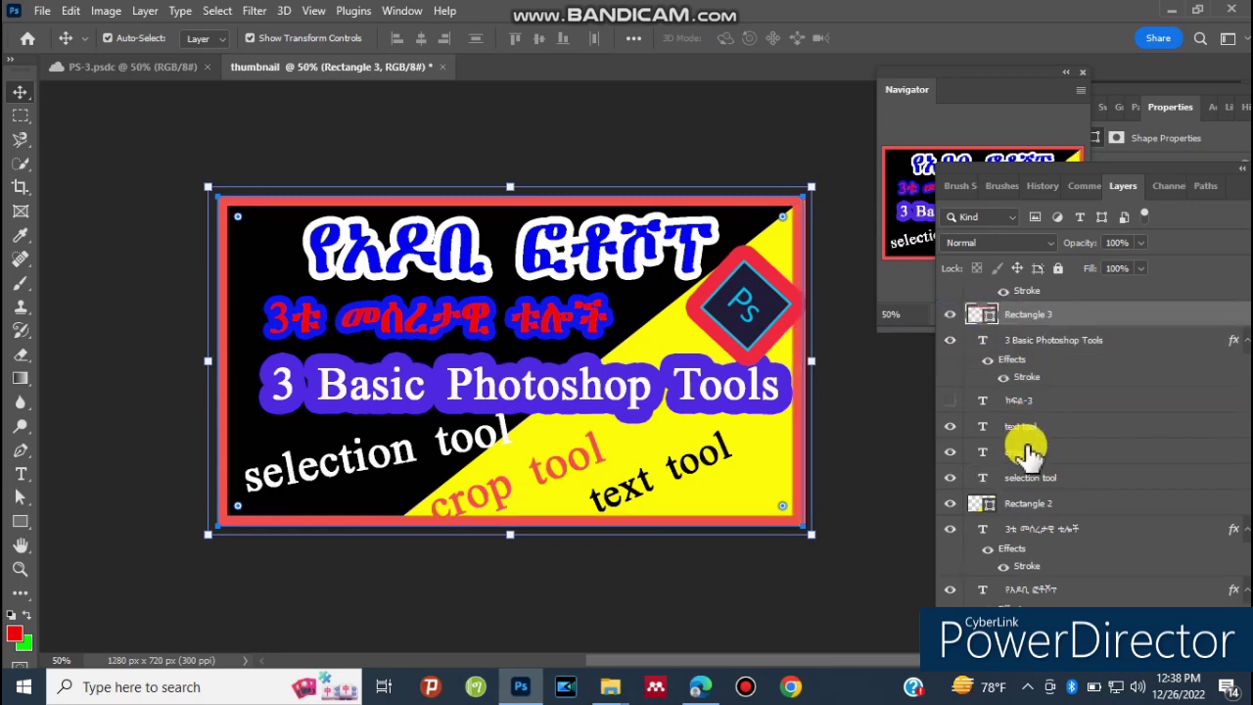
pyautogui.moveTo(813, 362); pyautogui.dragTo(819, 358)
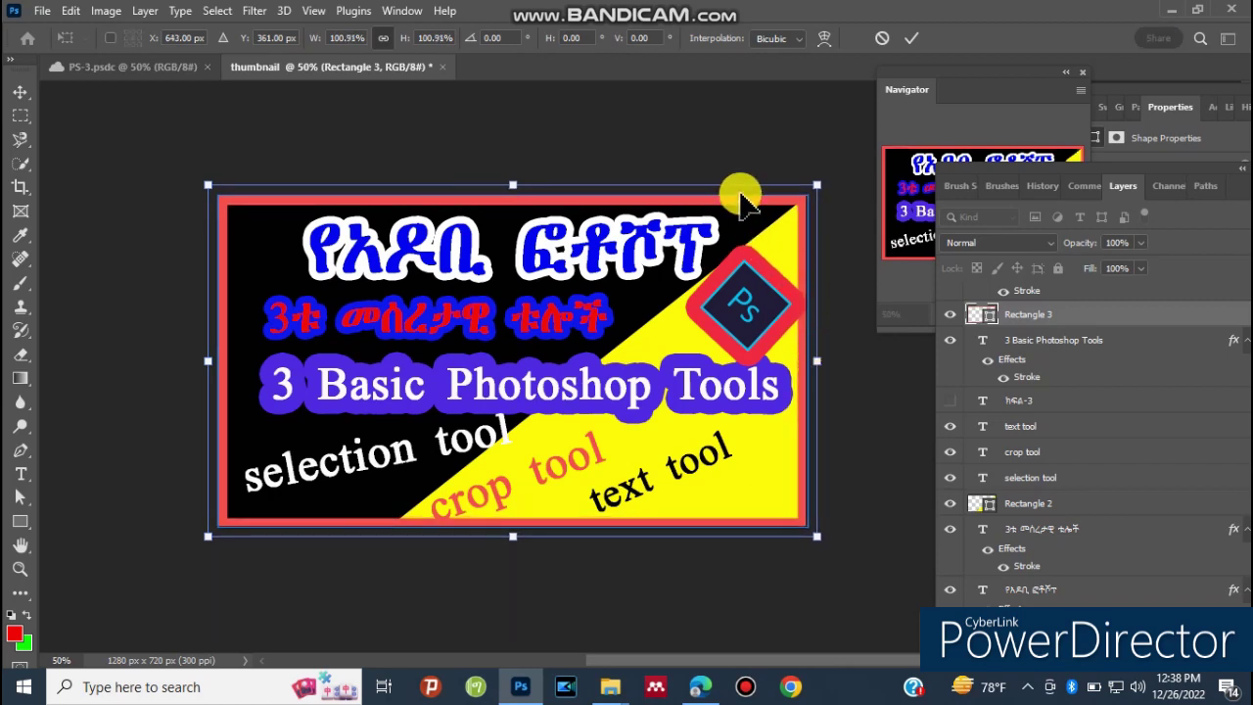
pyautogui.moveTo(513, 180); pyautogui.dragTo(512, 187)
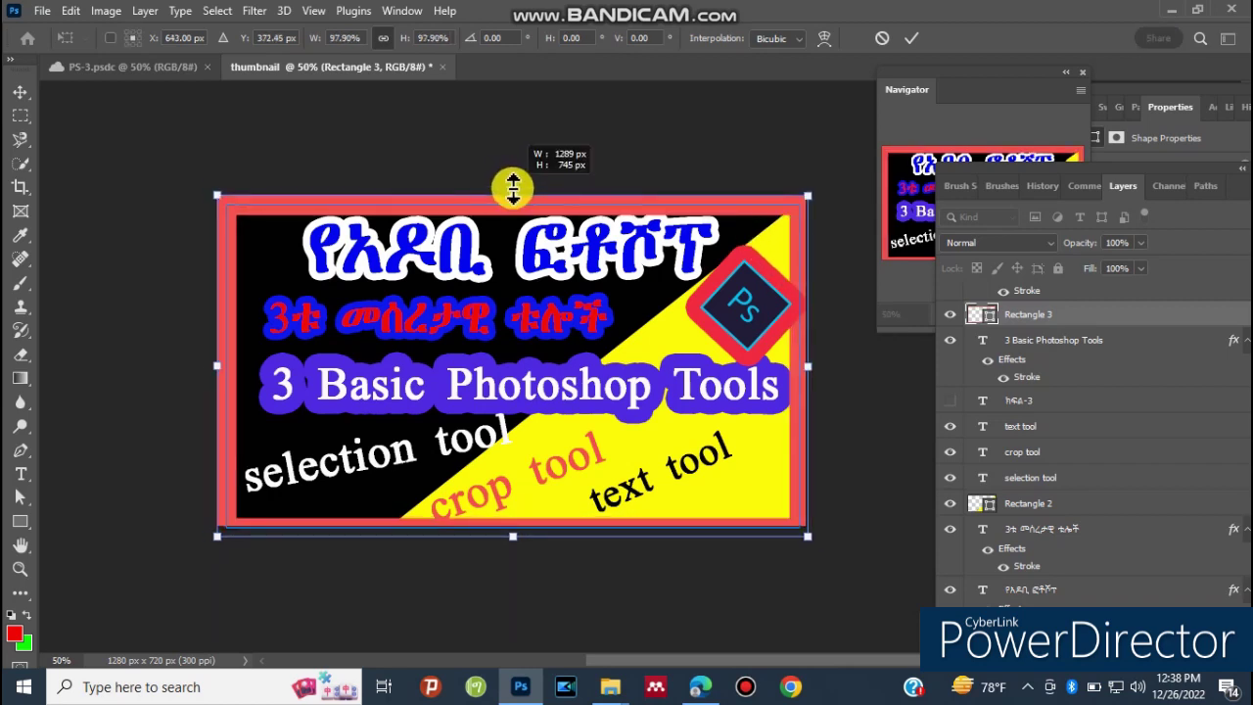
pyautogui.moveTo(517, 185); pyautogui.dragTo(518, 182)
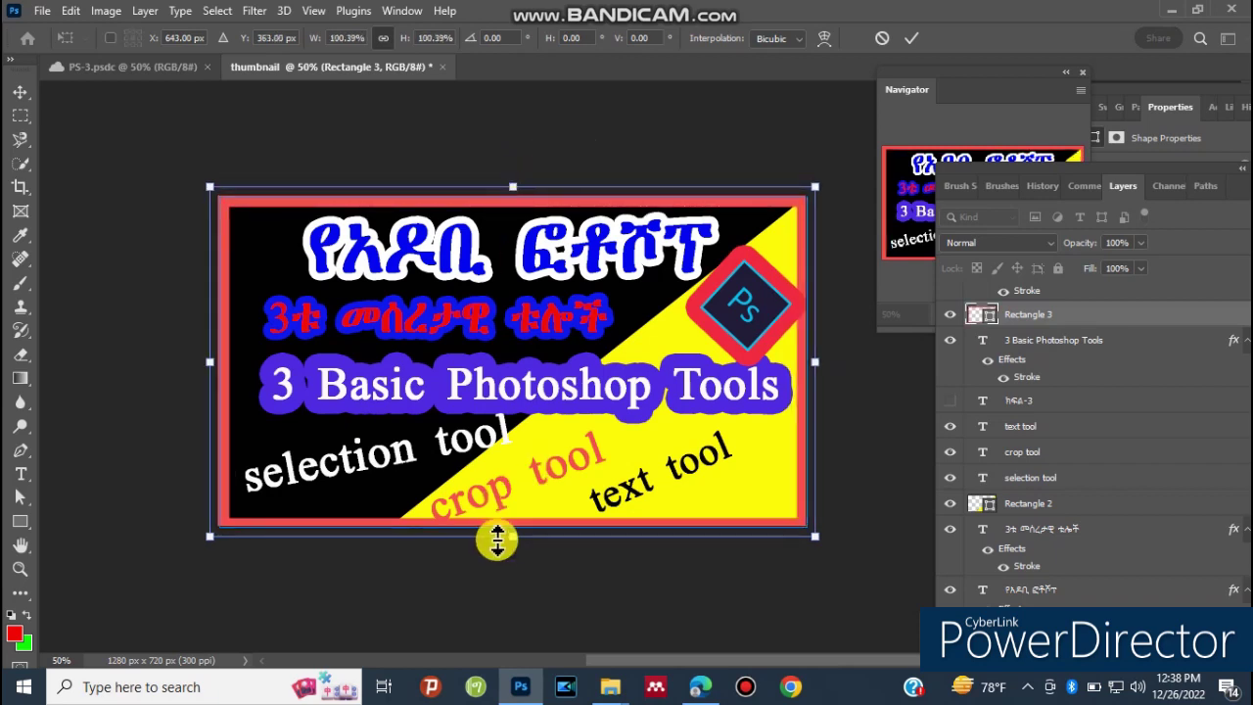
pyautogui.moveTo(512, 537); pyautogui.dragTo(514, 531)
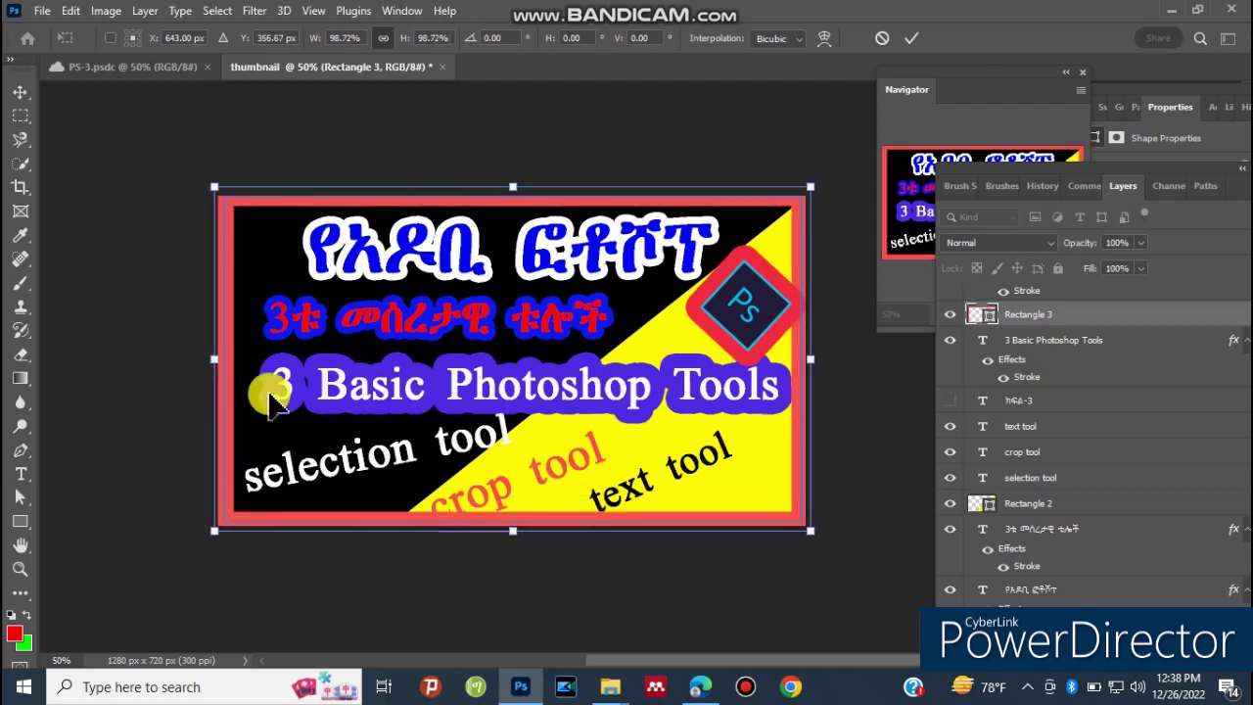
# Fit the red frame to the canvas edges at about 97.47% and commit.
pyautogui.moveTo(219, 362); pyautogui.dragTo(221, 364)
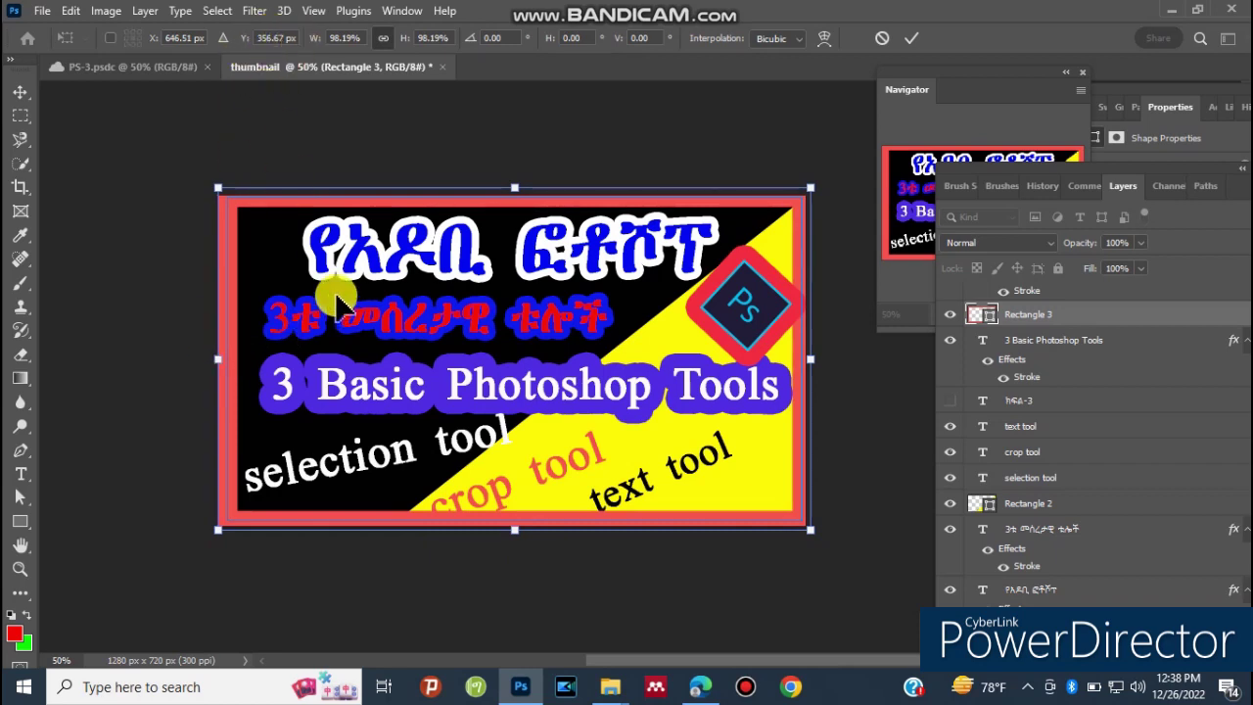
pyautogui.moveTo(812, 189); pyautogui.dragTo(805, 192)
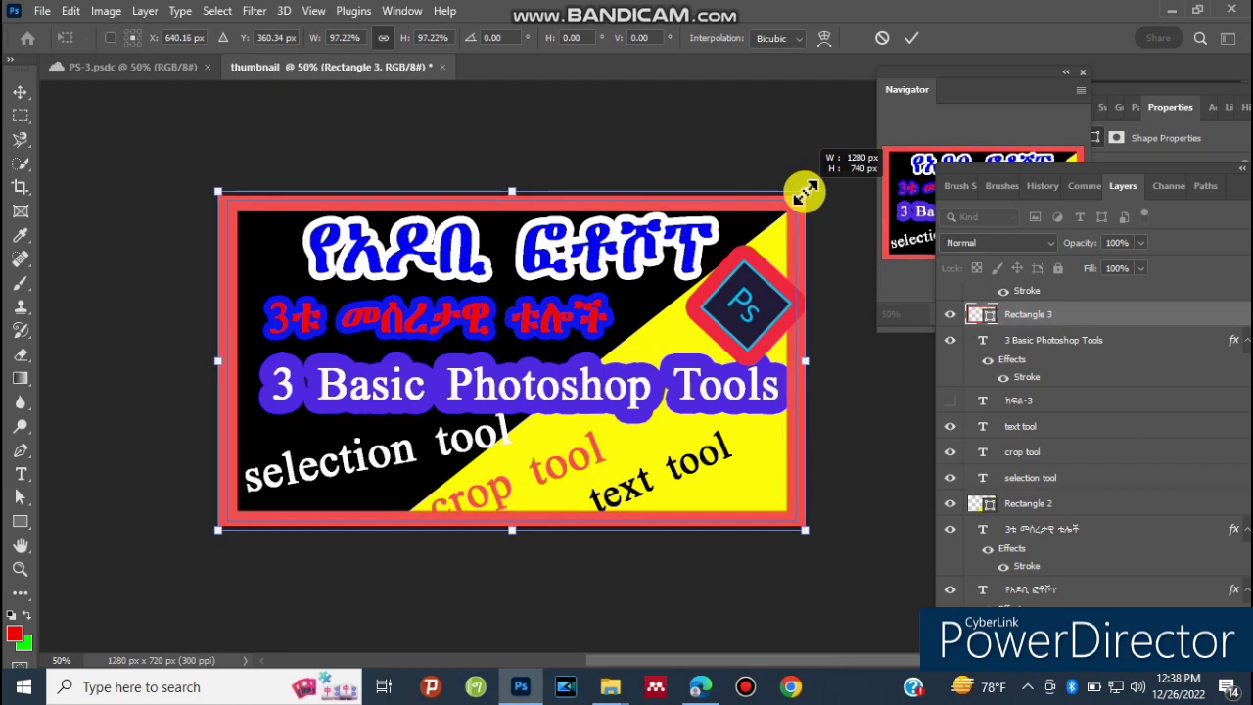
pyautogui.moveTo(804, 192); pyautogui.dragTo(804, 191)
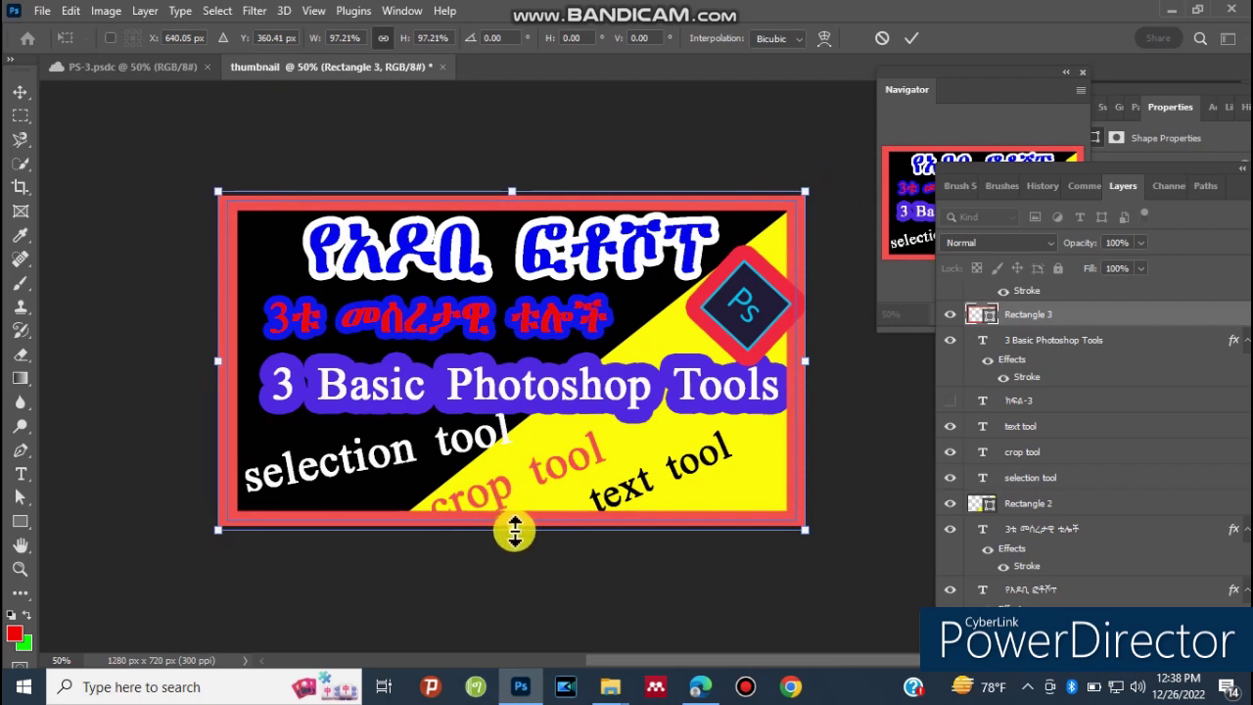
pyautogui.moveTo(514, 532); pyautogui.dragTo(515, 529)
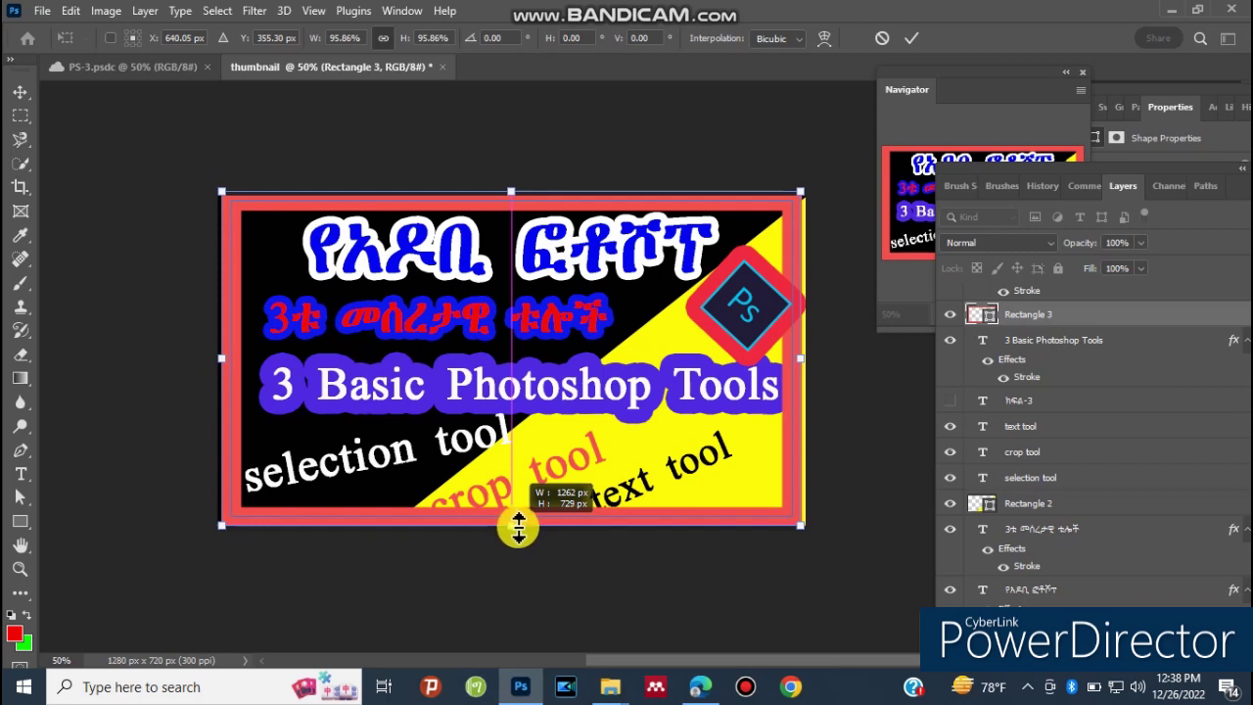
pyautogui.moveTo(519, 526); pyautogui.dragTo(518, 532)
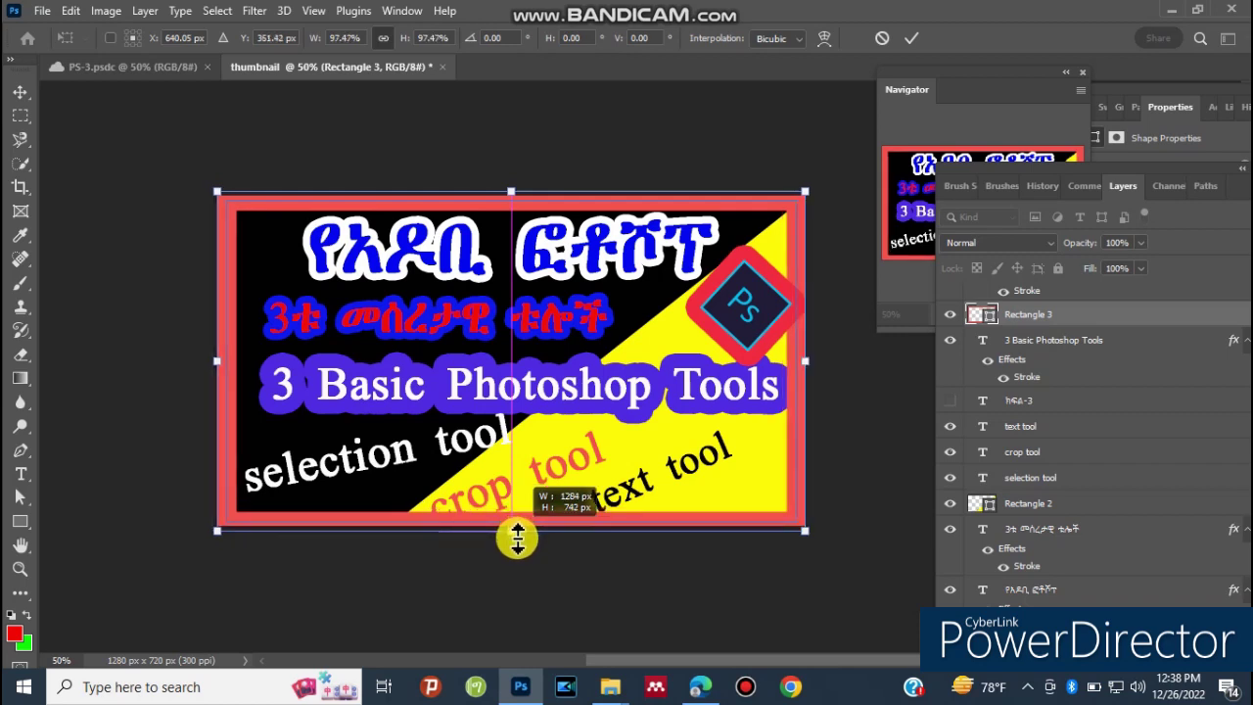
pyautogui.moveTo(518, 539); pyautogui.dragTo(517, 537)
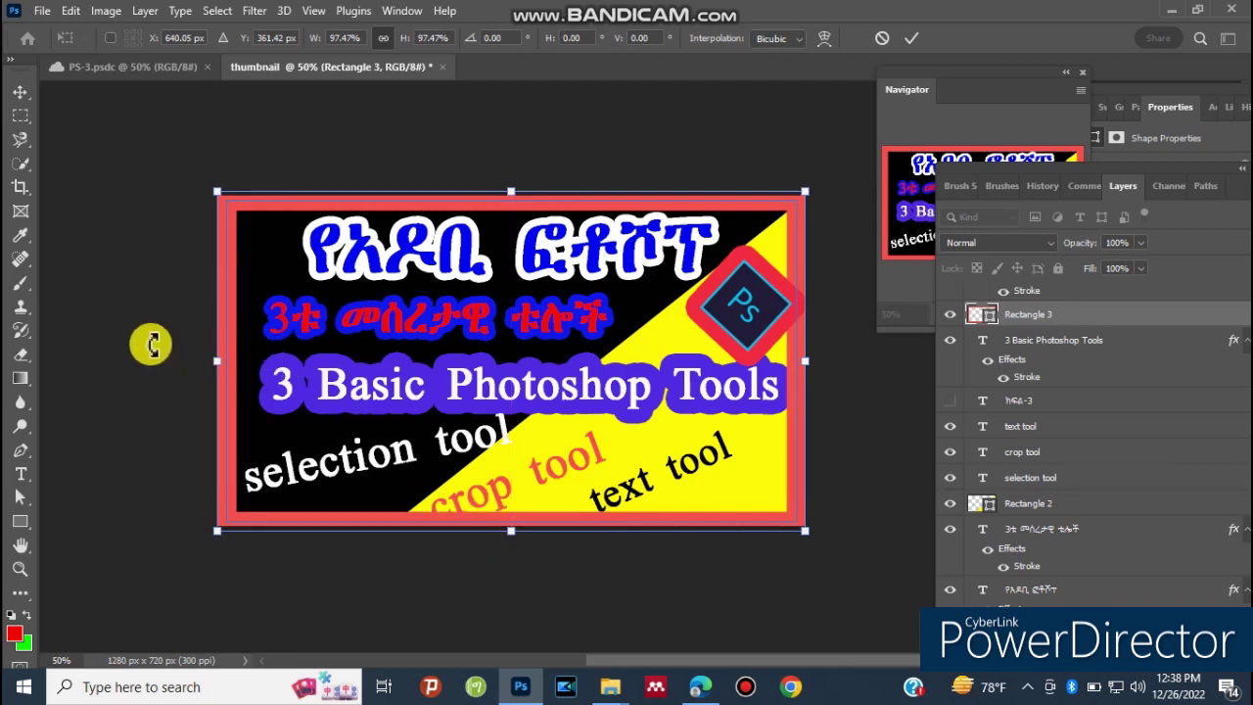
pyautogui.click(20, 92)
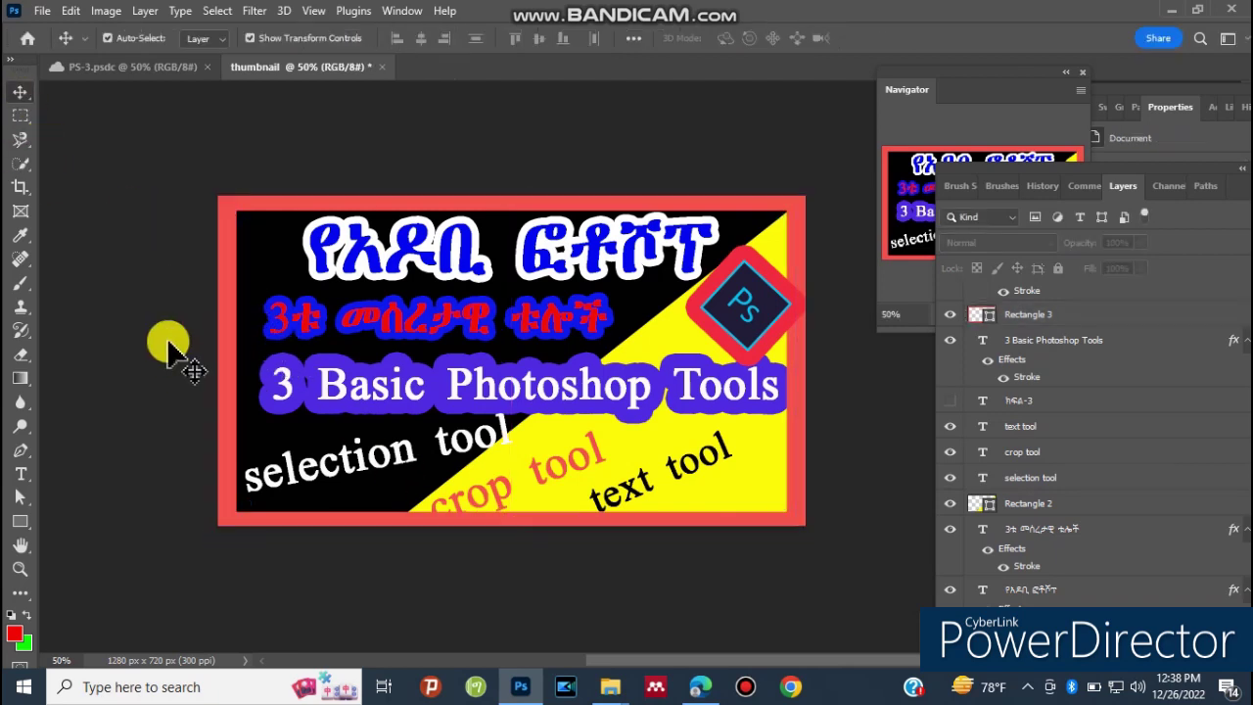
# Add a 32 px red Stroke layer style positioned Inside to Rectangle 3.
pyautogui.click(231, 299)
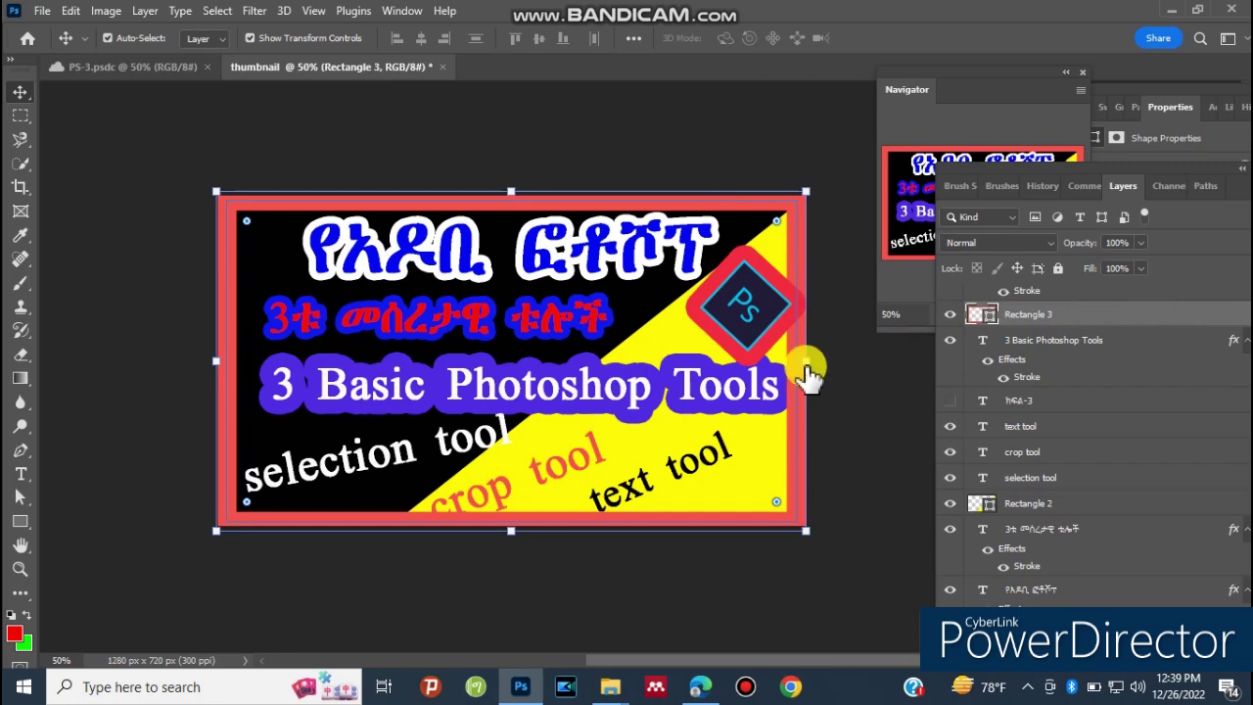
pyautogui.doubleClick(1126, 315)
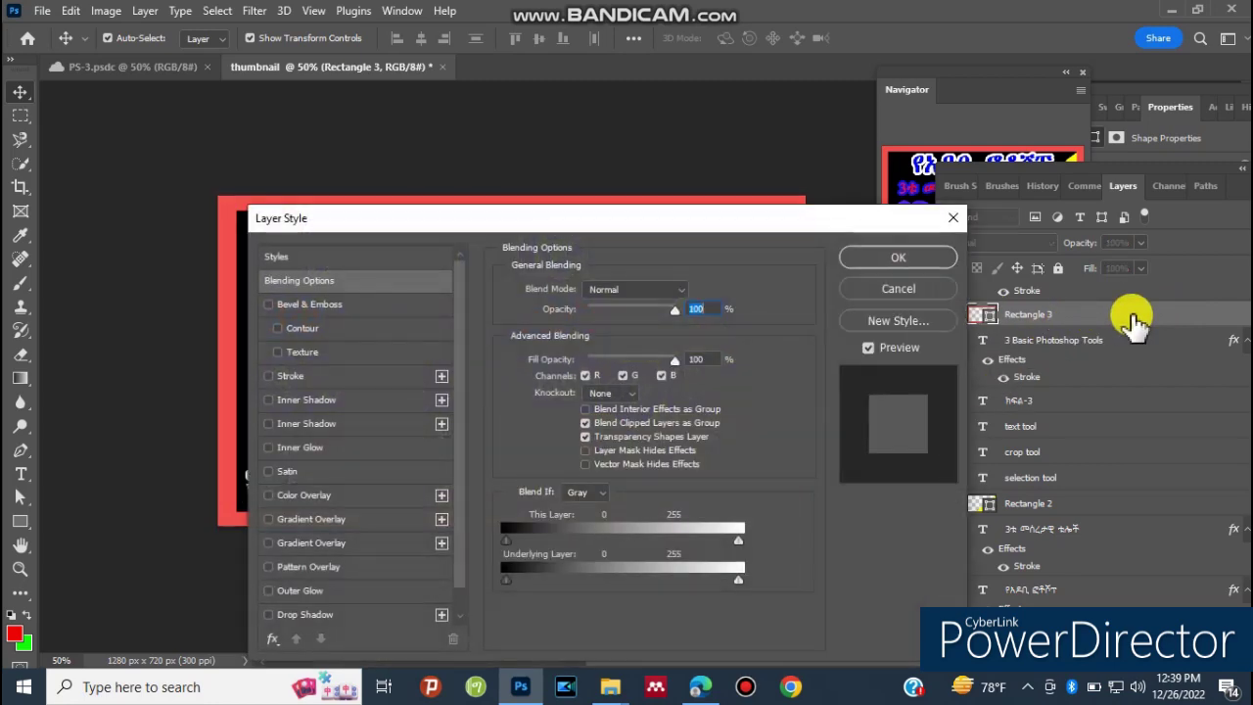
pyautogui.moveTo(381, 234); pyautogui.dragTo(722, 253)
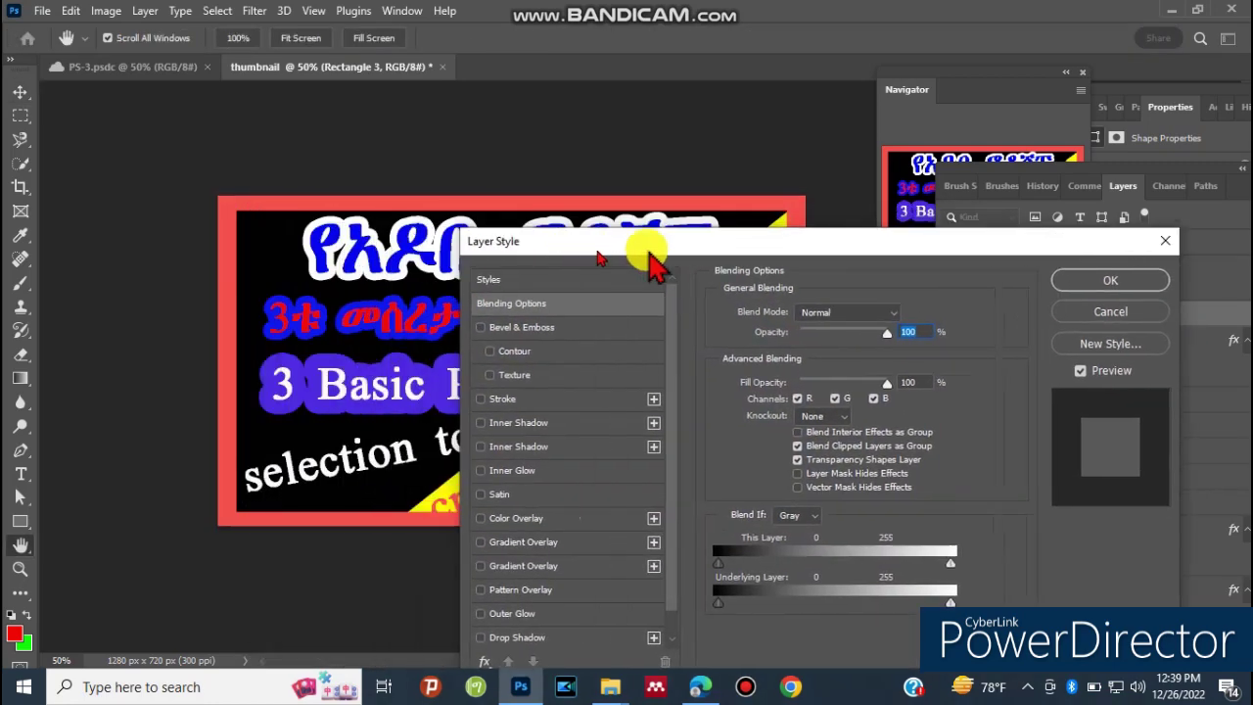
pyautogui.click(644, 395)
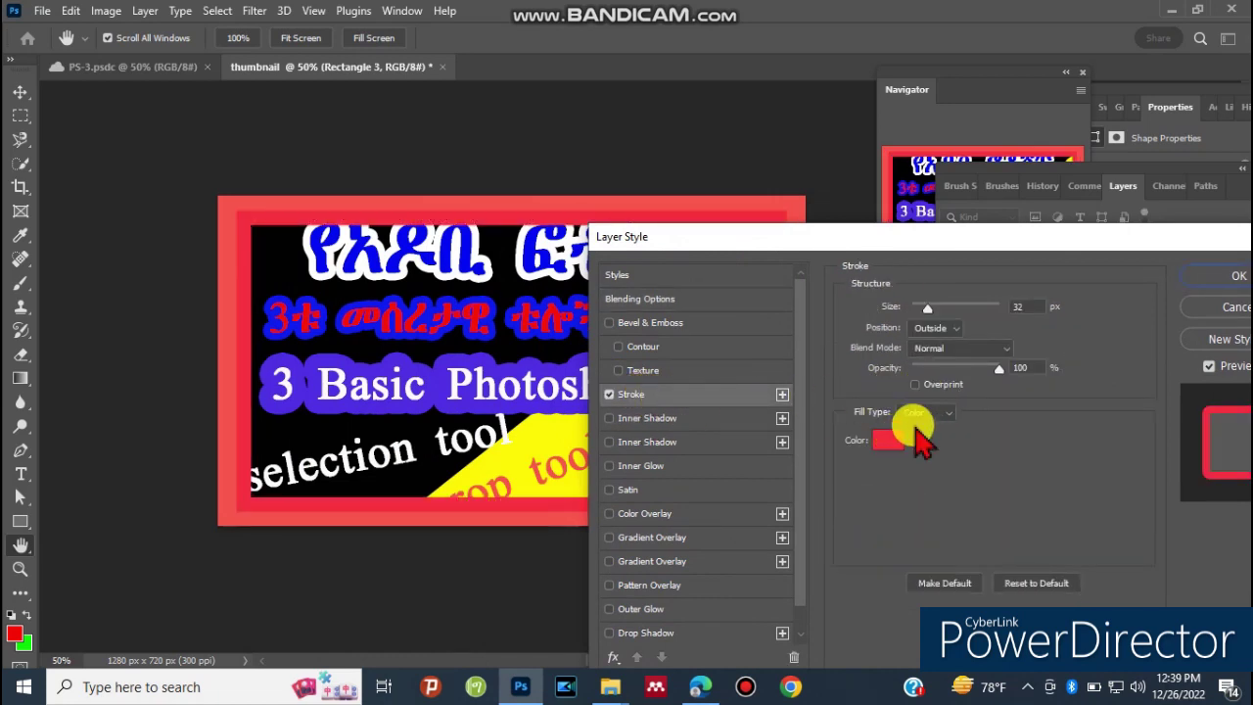
pyautogui.click(932, 328)
pyautogui.click(934, 350)
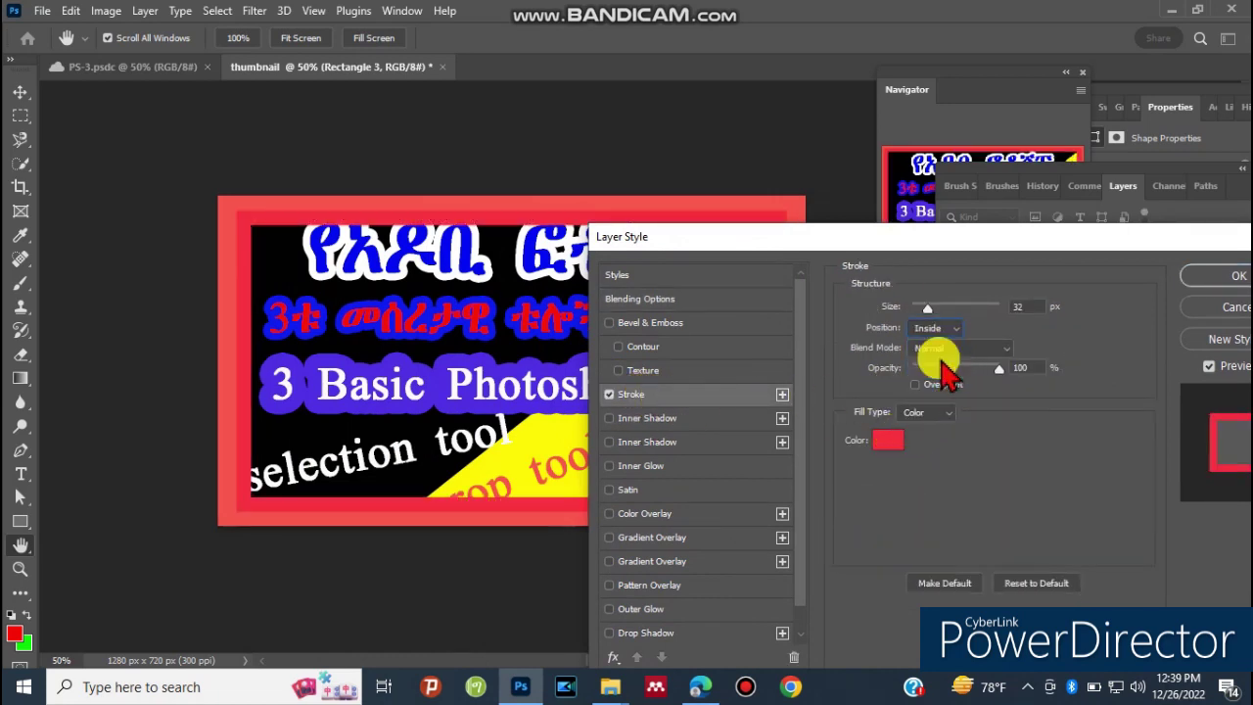
pyautogui.click(1238, 276)
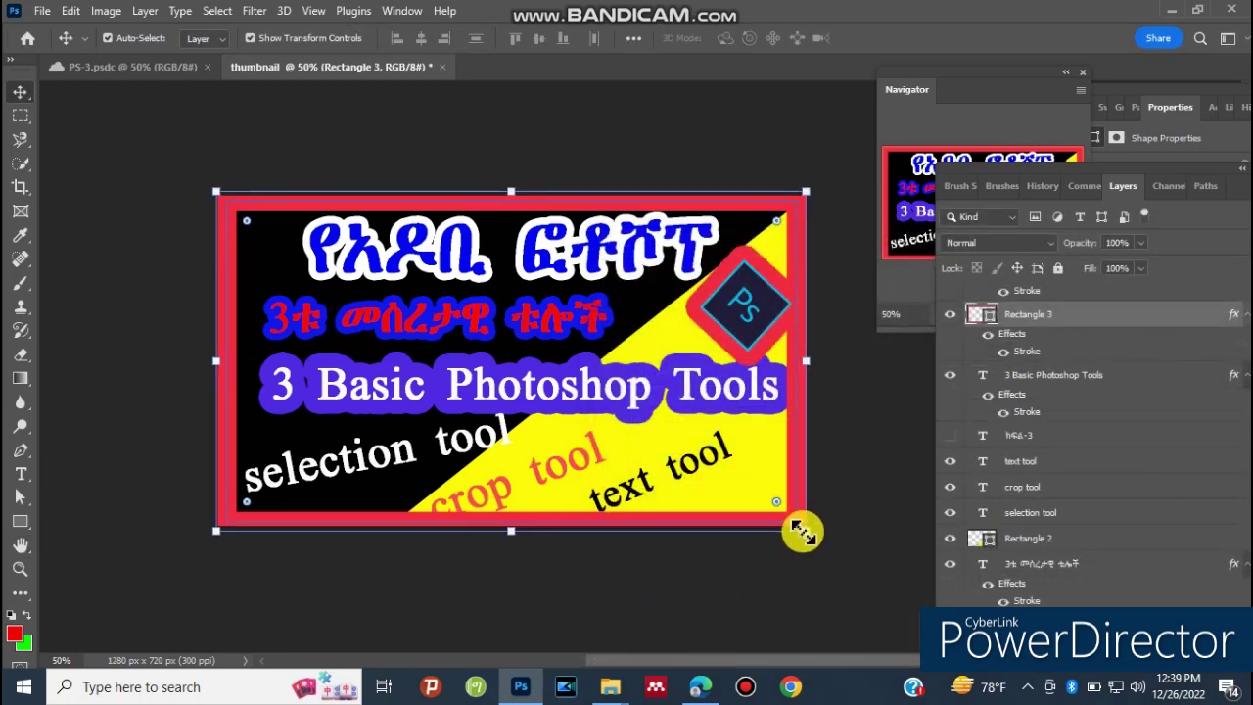
pyautogui.moveTo(798, 528); pyautogui.dragTo(812, 531)
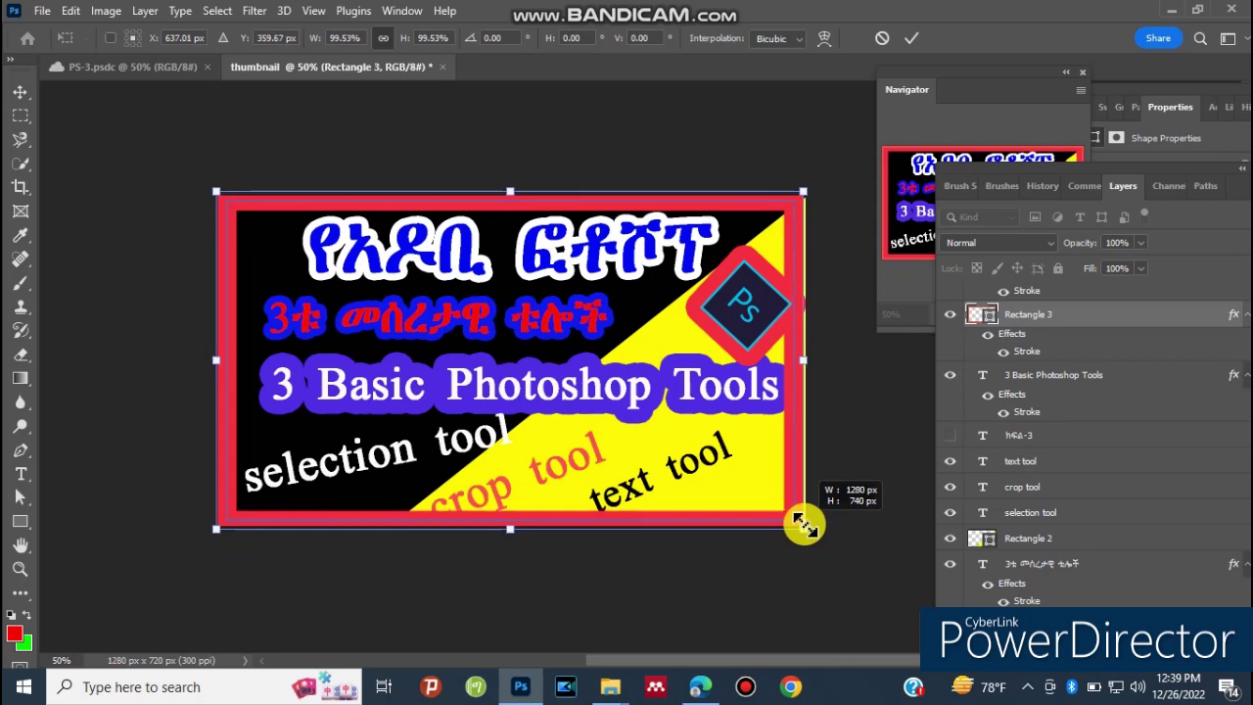
pyautogui.moveTo(813, 531); pyautogui.dragTo(808, 517)
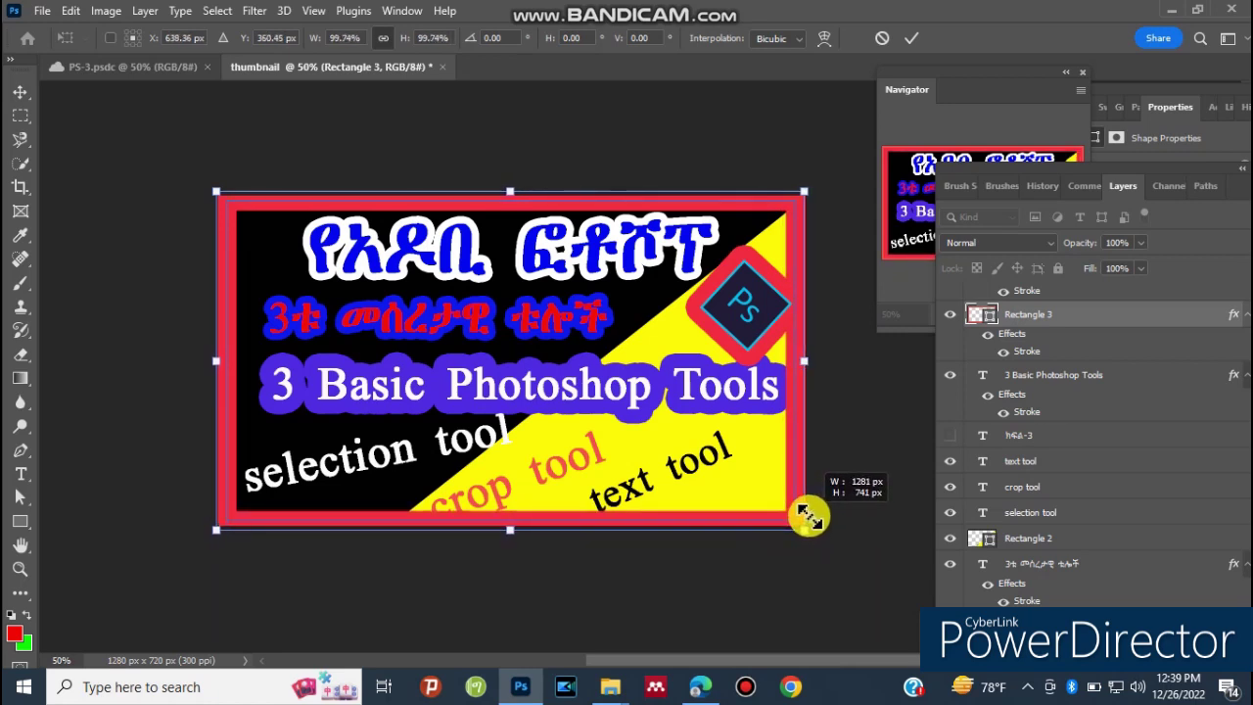
pyautogui.moveTo(808, 517); pyautogui.dragTo(813, 513)
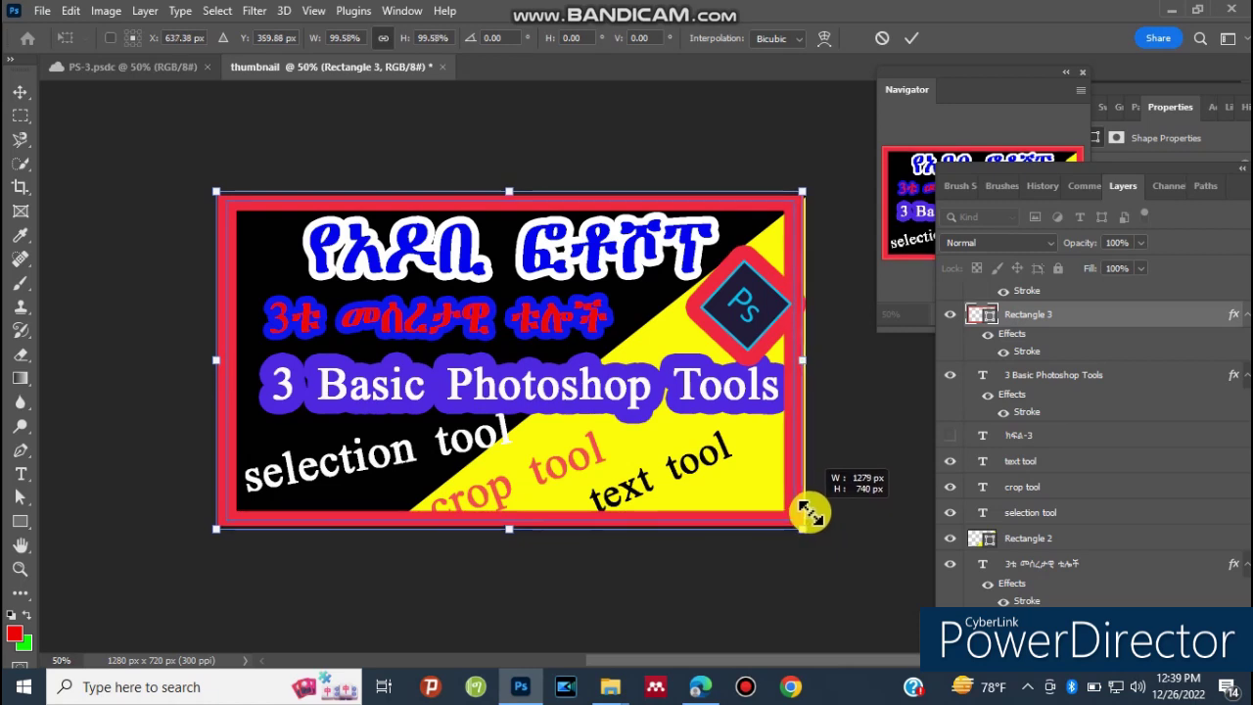
pyautogui.moveTo(813, 513); pyautogui.dragTo(808, 514)
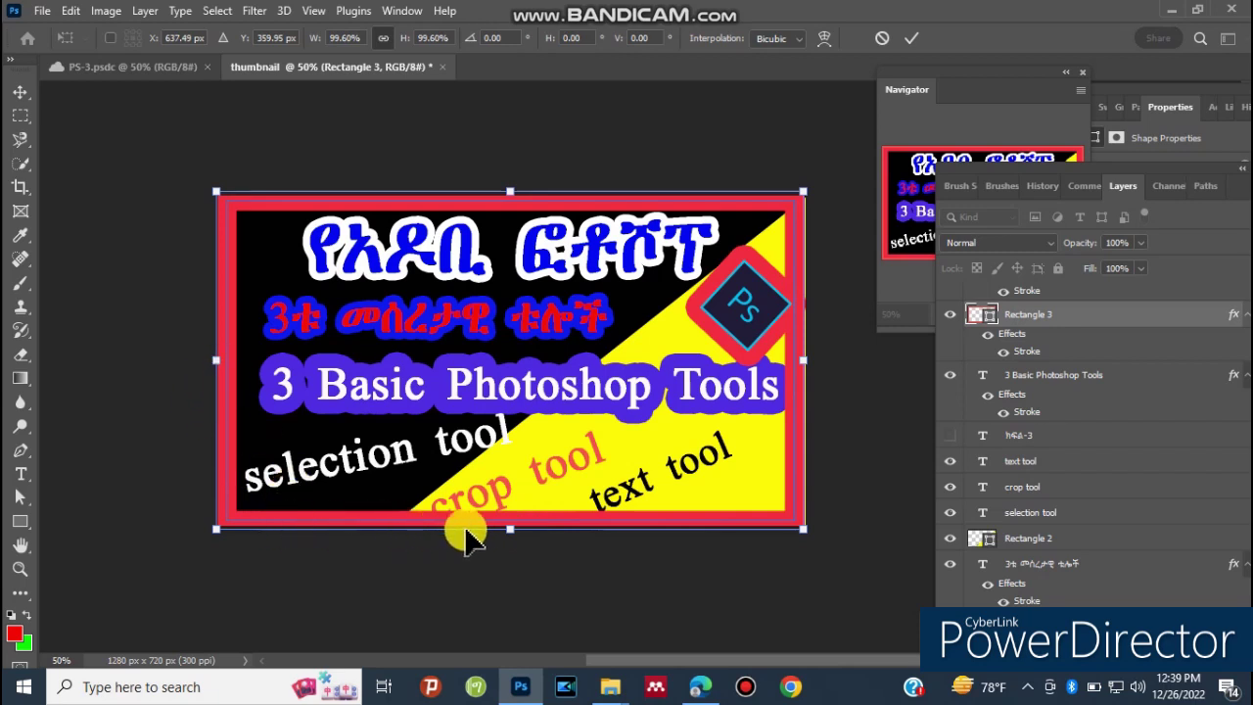
pyautogui.moveTo(512, 529); pyautogui.dragTo(512, 525)
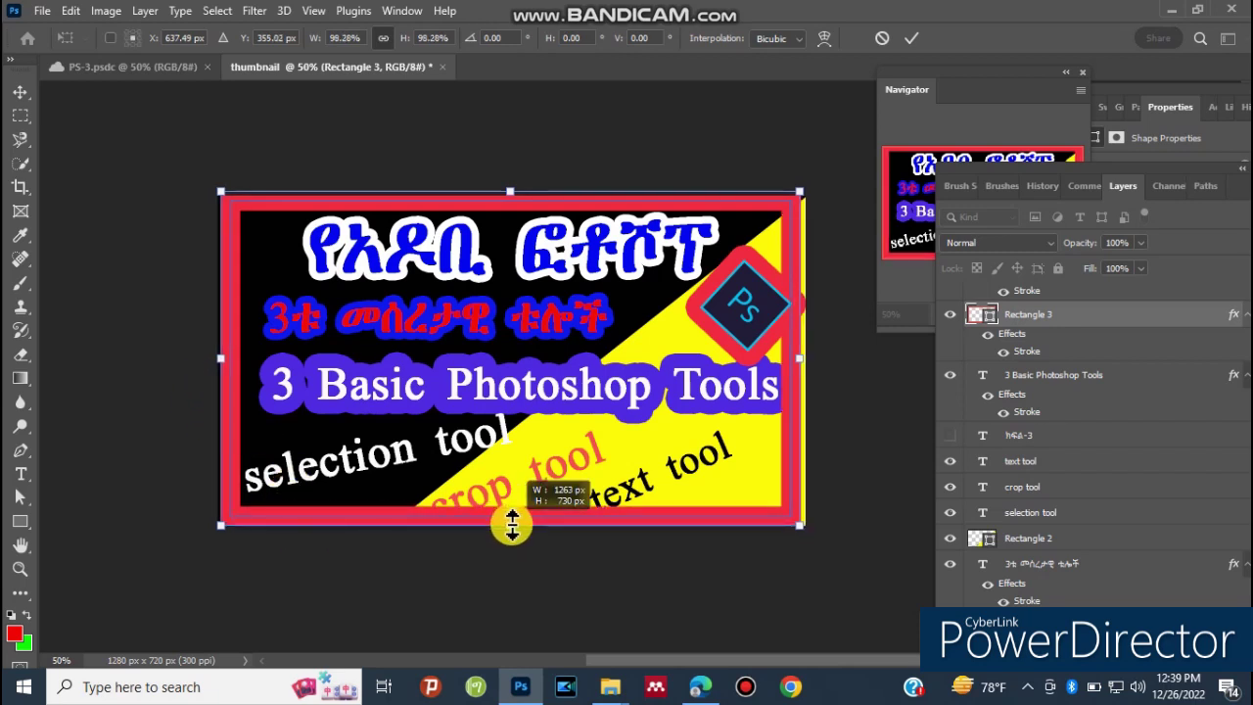
pyautogui.moveTo(511, 520); pyautogui.dragTo(511, 520)
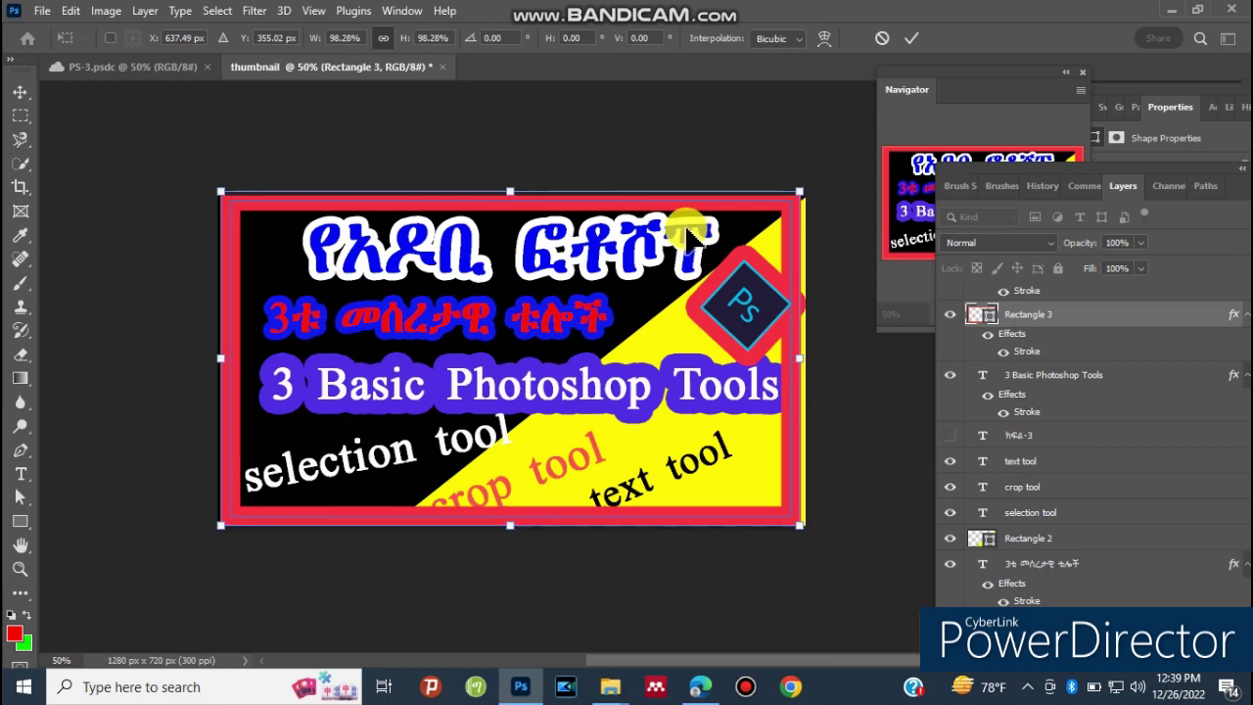
pyautogui.moveTo(800, 362); pyautogui.dragTo(808, 362)
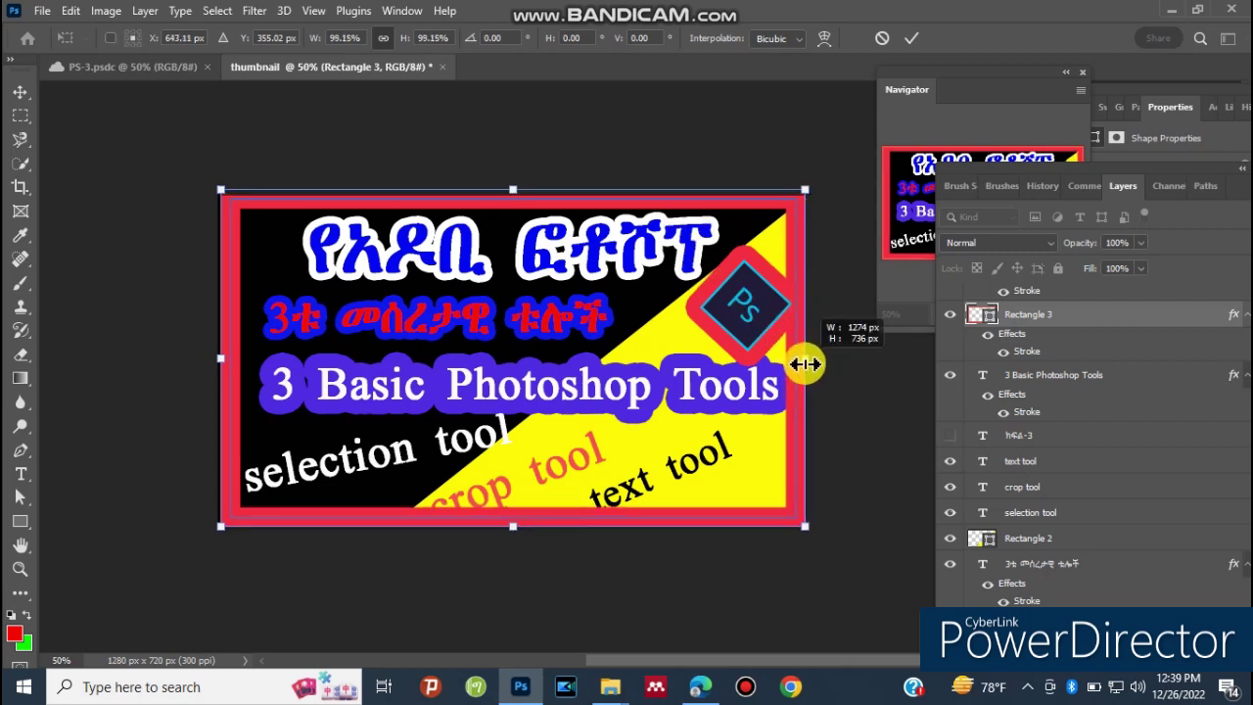
pyautogui.moveTo(805, 363); pyautogui.dragTo(805, 363)
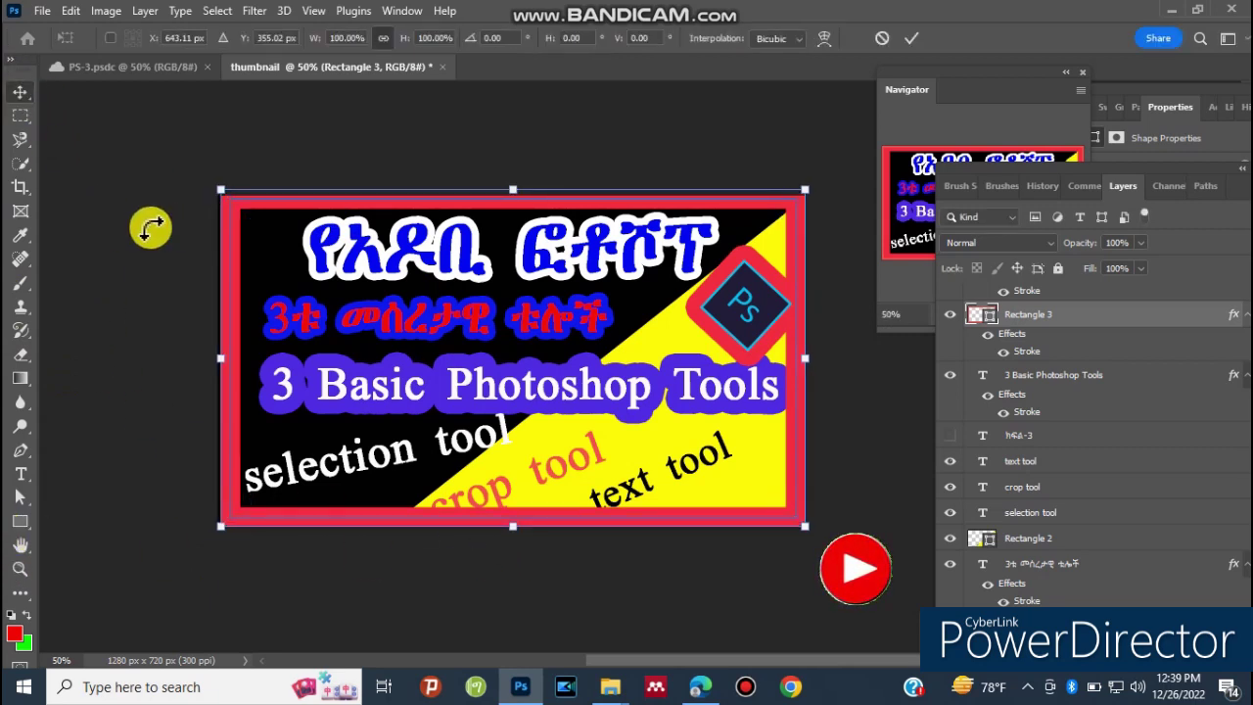
pyautogui.hotkey('ctrl', 't')
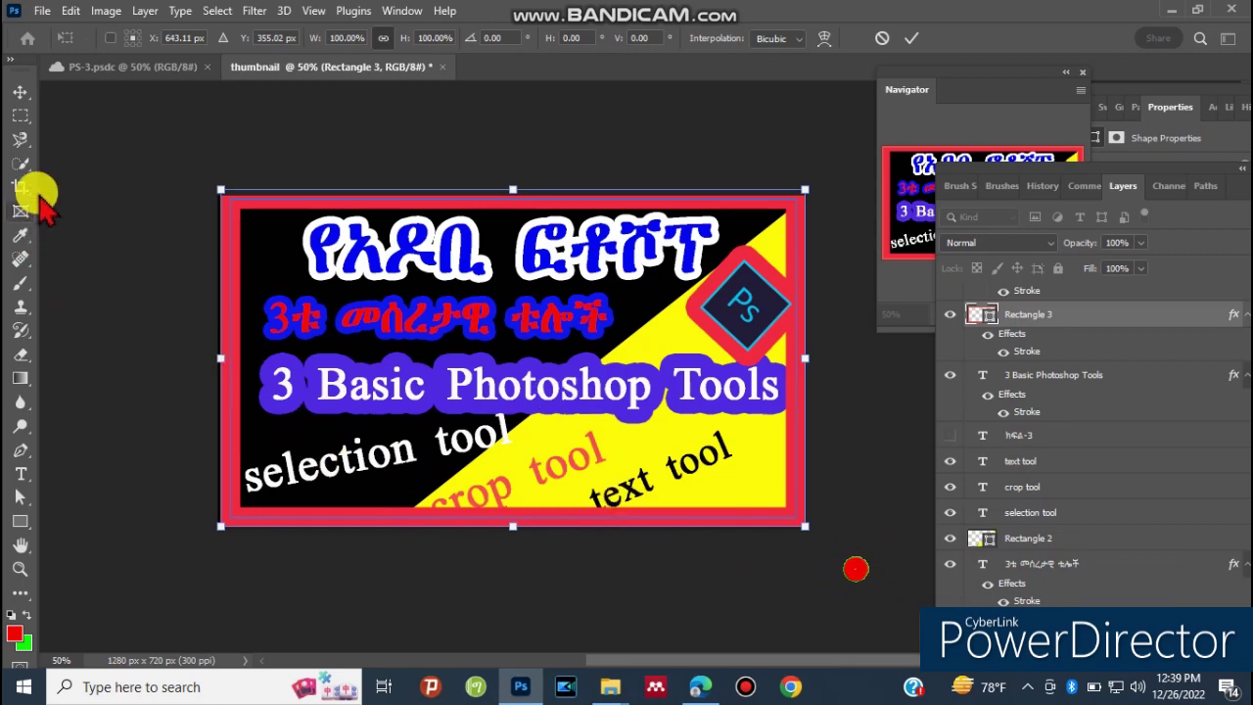
pyautogui.click(42, 11)
pyautogui.click(441, 137)
pyautogui.click(163, 196)
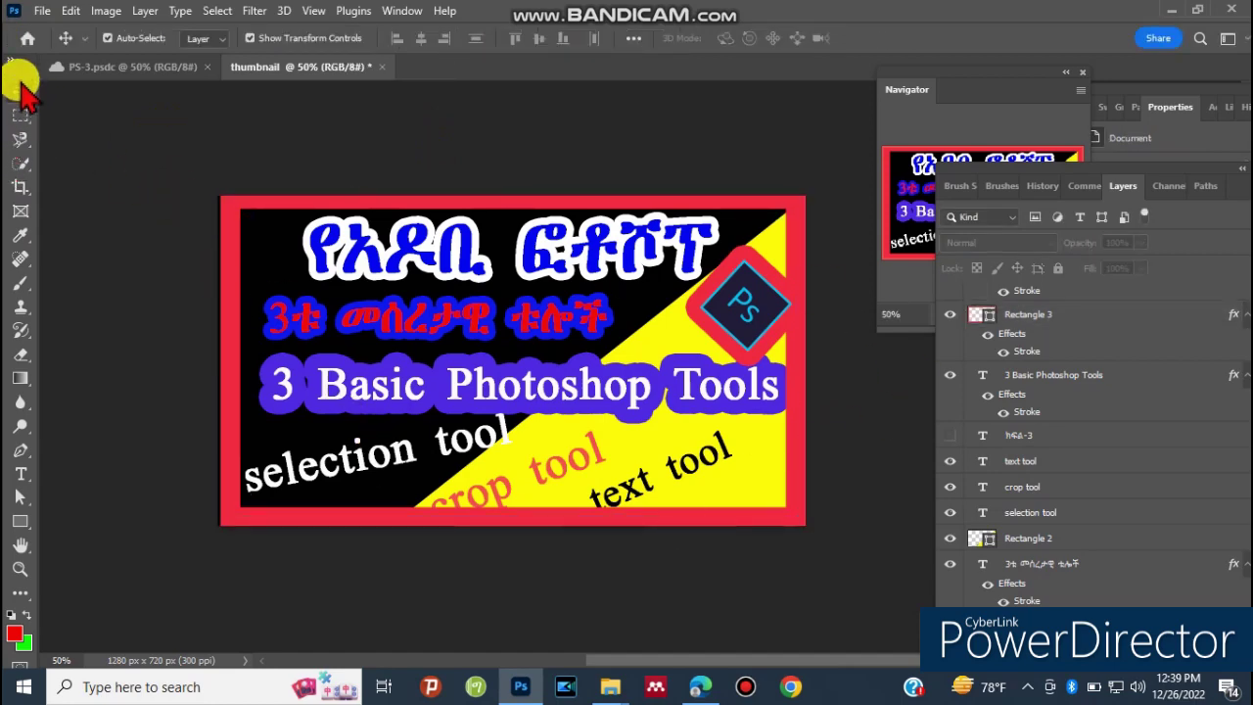
# Quick Export the design as PNG named 'thumbnail' to the Desktop, then minimize Photoshop.
pyautogui.click(42, 11)
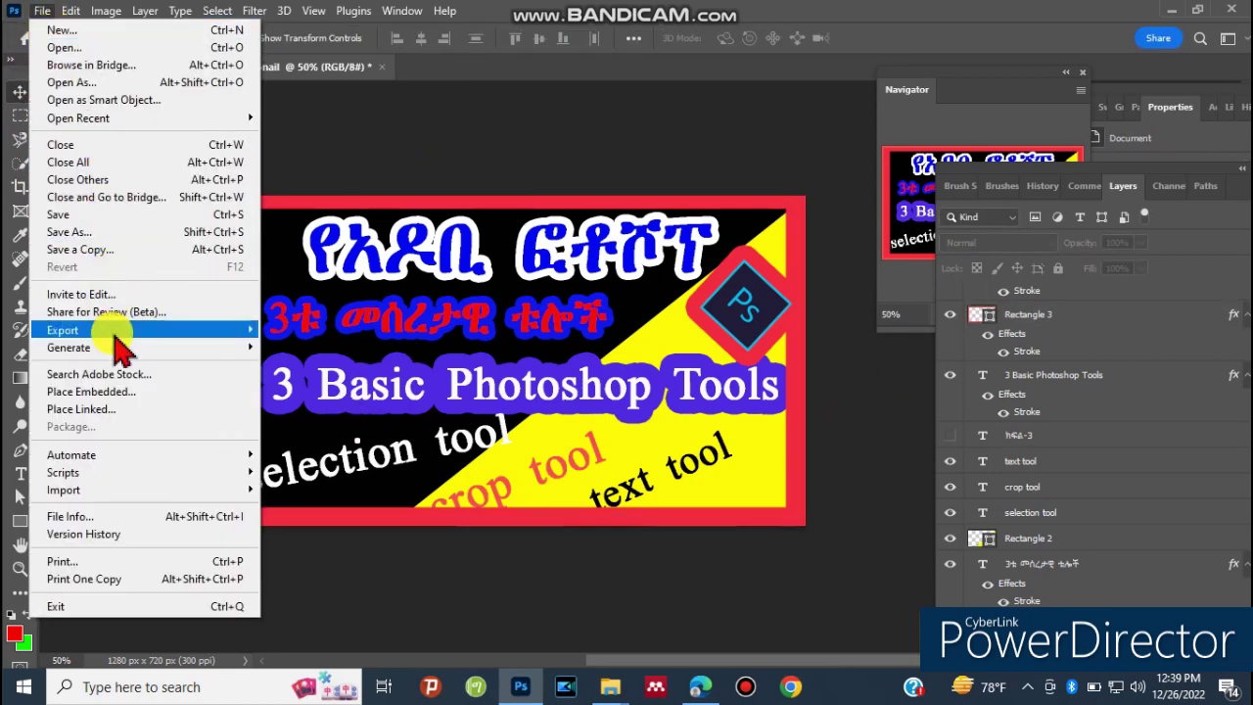
pyautogui.moveTo(63, 330)
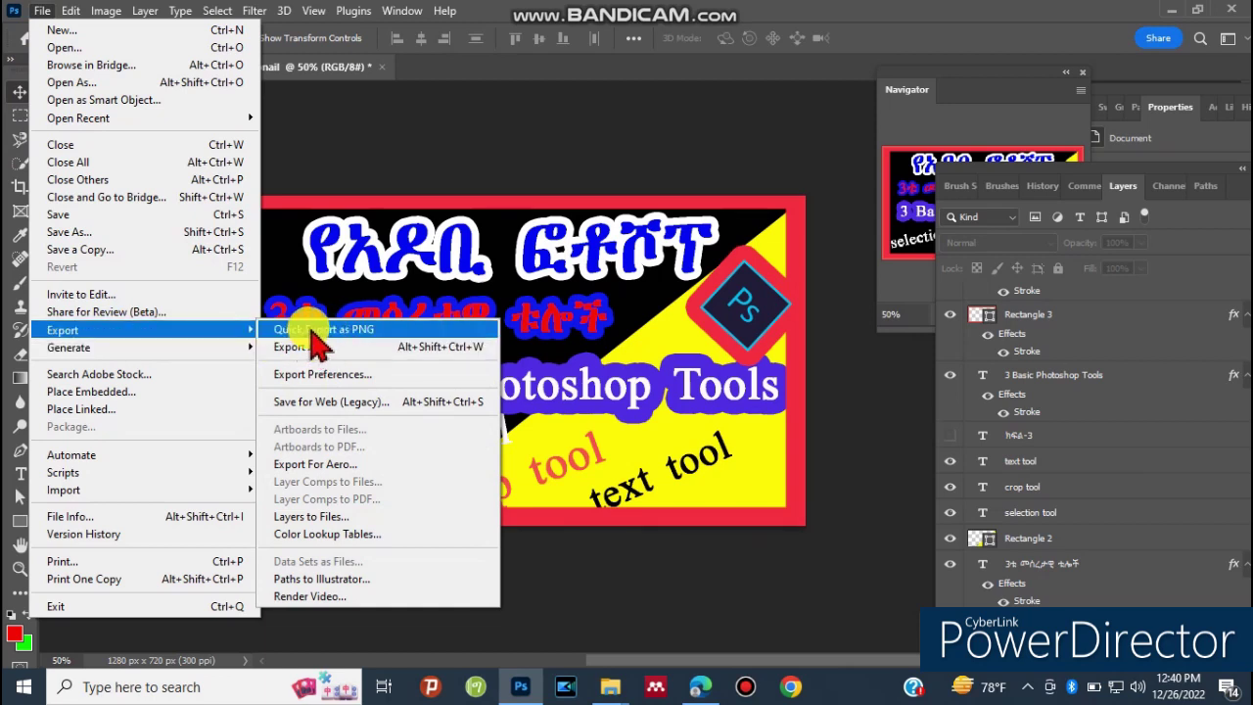
pyautogui.click(318, 331)
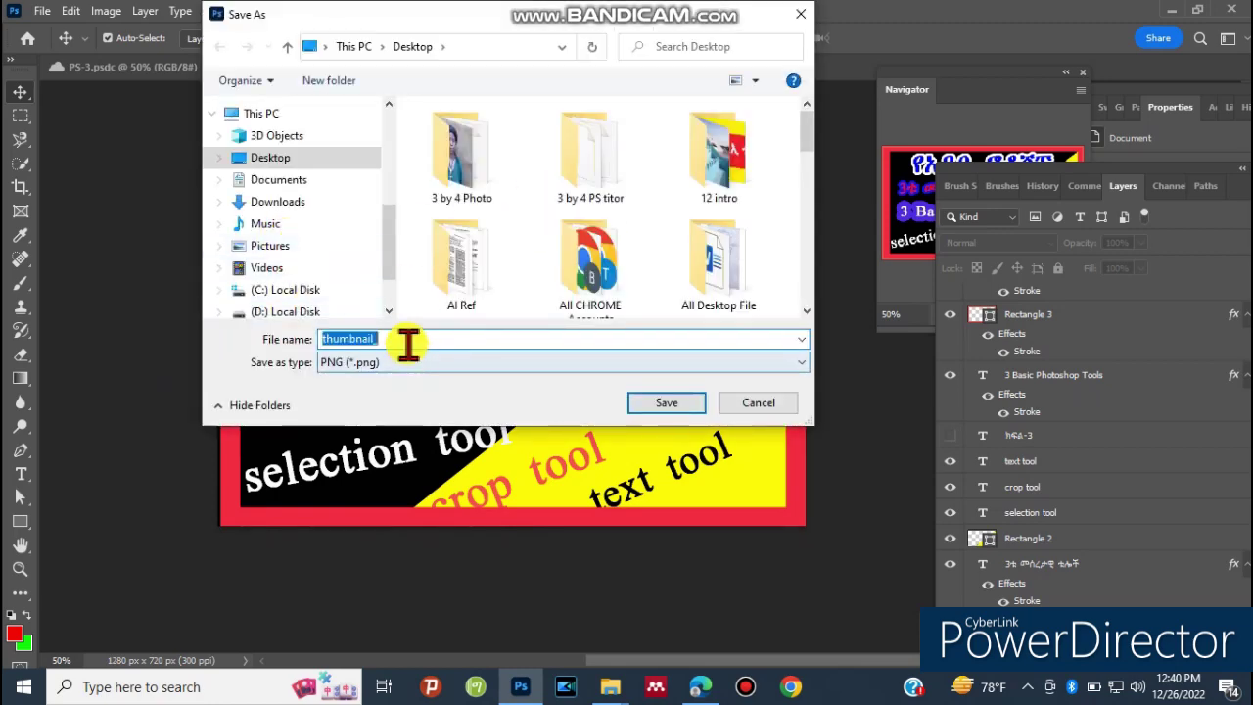
pyautogui.click(675, 410)
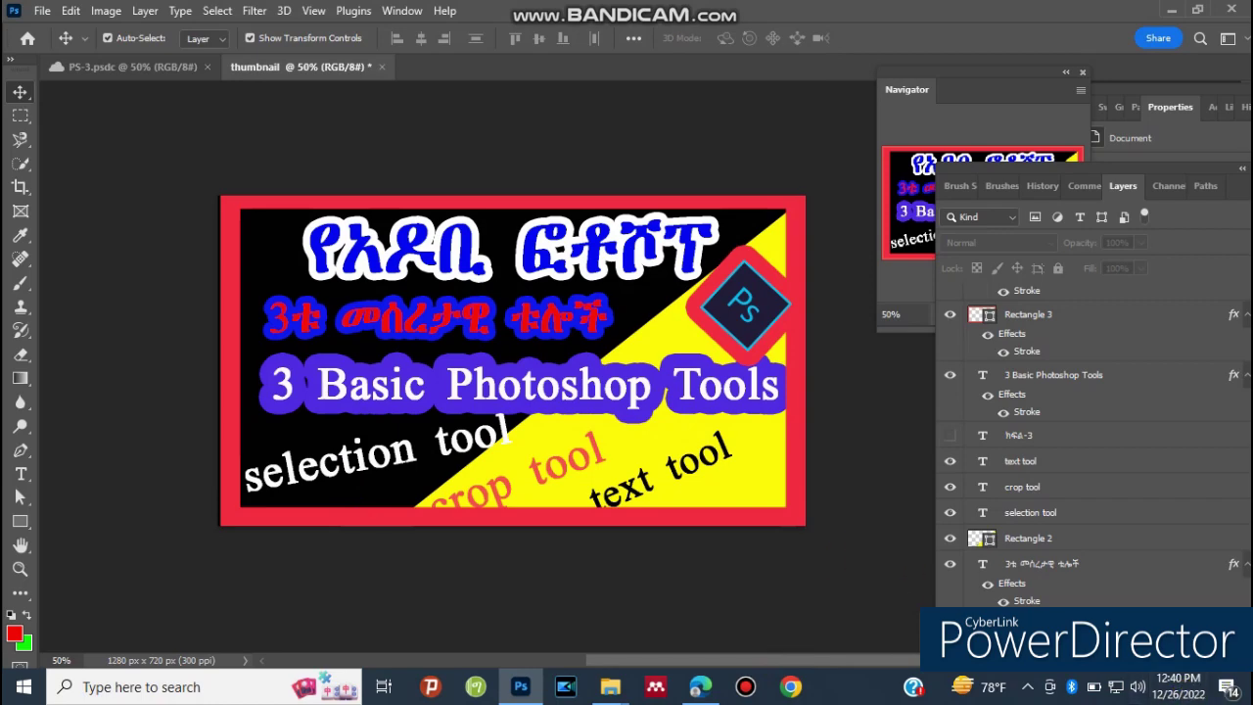
pyautogui.click(1250, 685)
# Refresh the Windows desktop twice so the exported thumbnail_ PNG icon appears.
pyautogui.rightClick(762, 95)
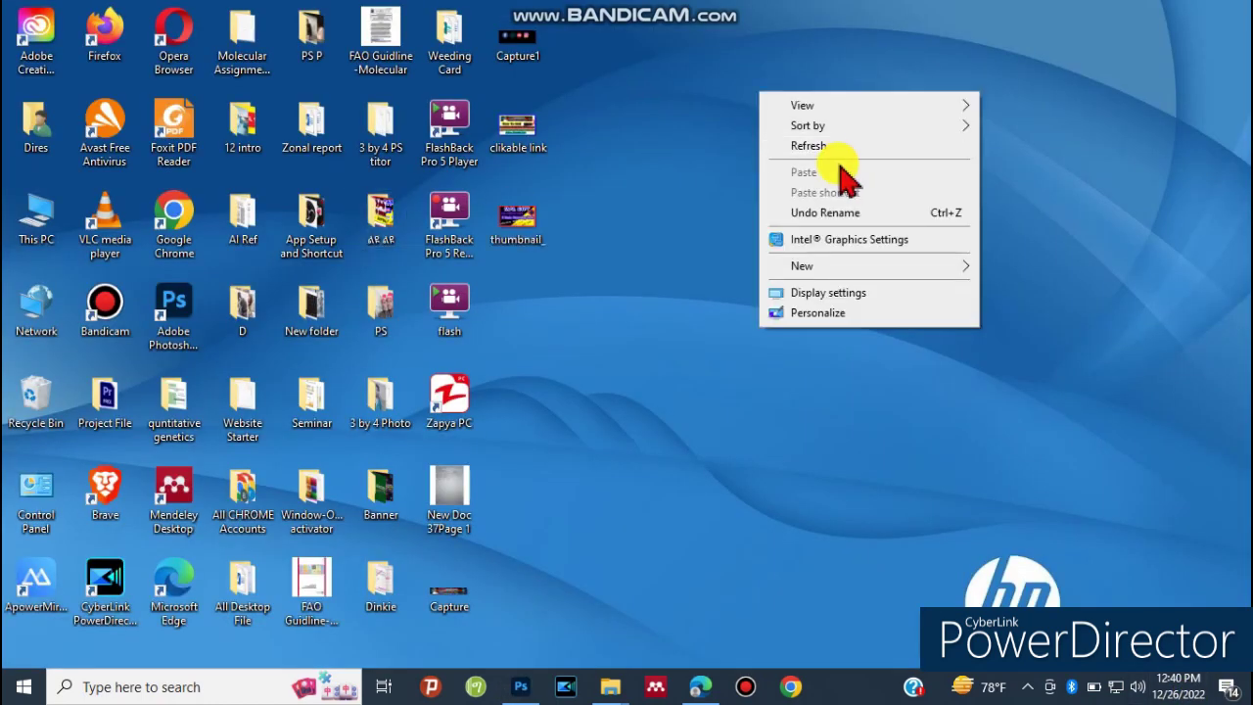
pyautogui.click(813, 146)
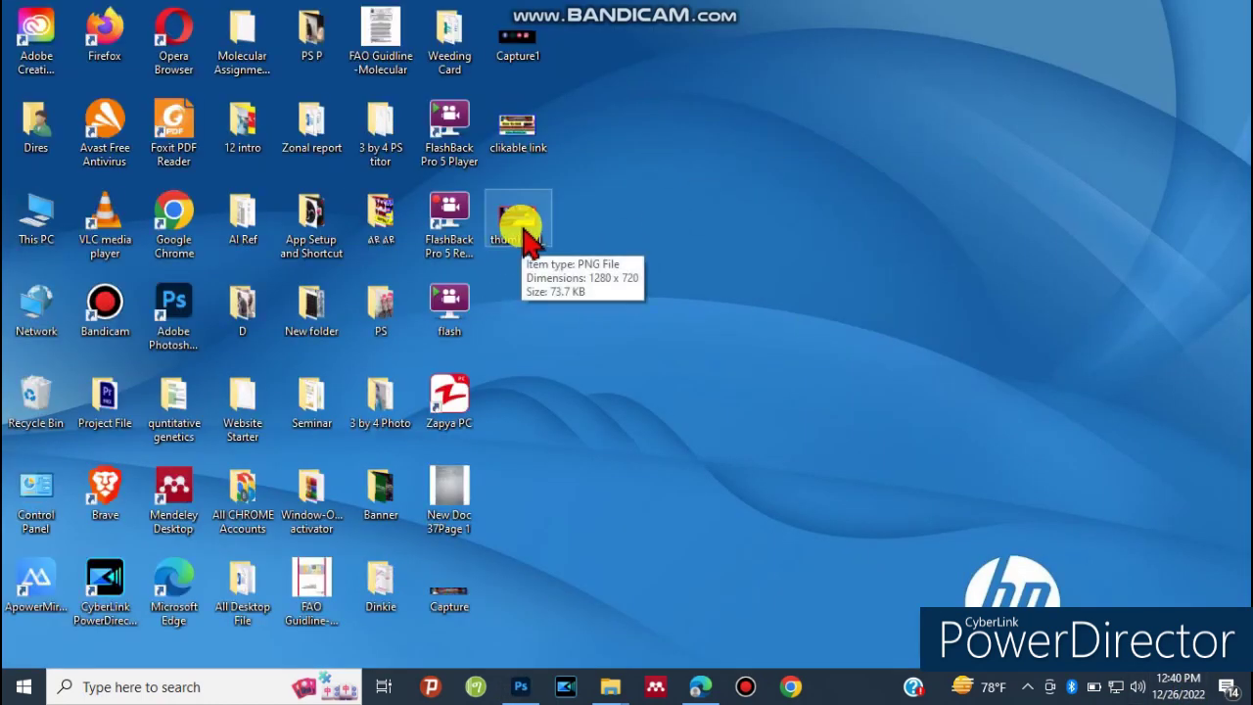
pyautogui.rightClick(674, 200)
pyautogui.click(721, 258)
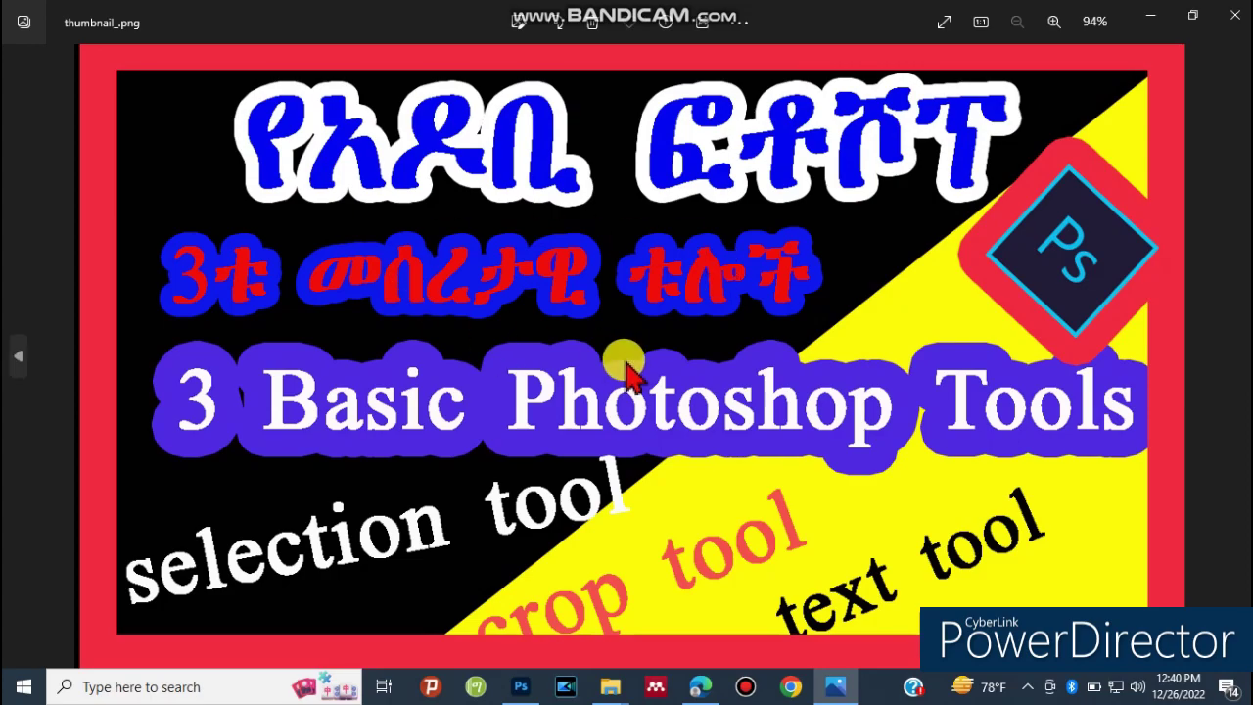
# Zoom in and back out on thumbnail_.png in Photos to inspect it.
pyautogui.scroll(1, 628, 372)
pyautogui.scroll(1, 621, 364)
pyautogui.scroll(1, 616, 425)
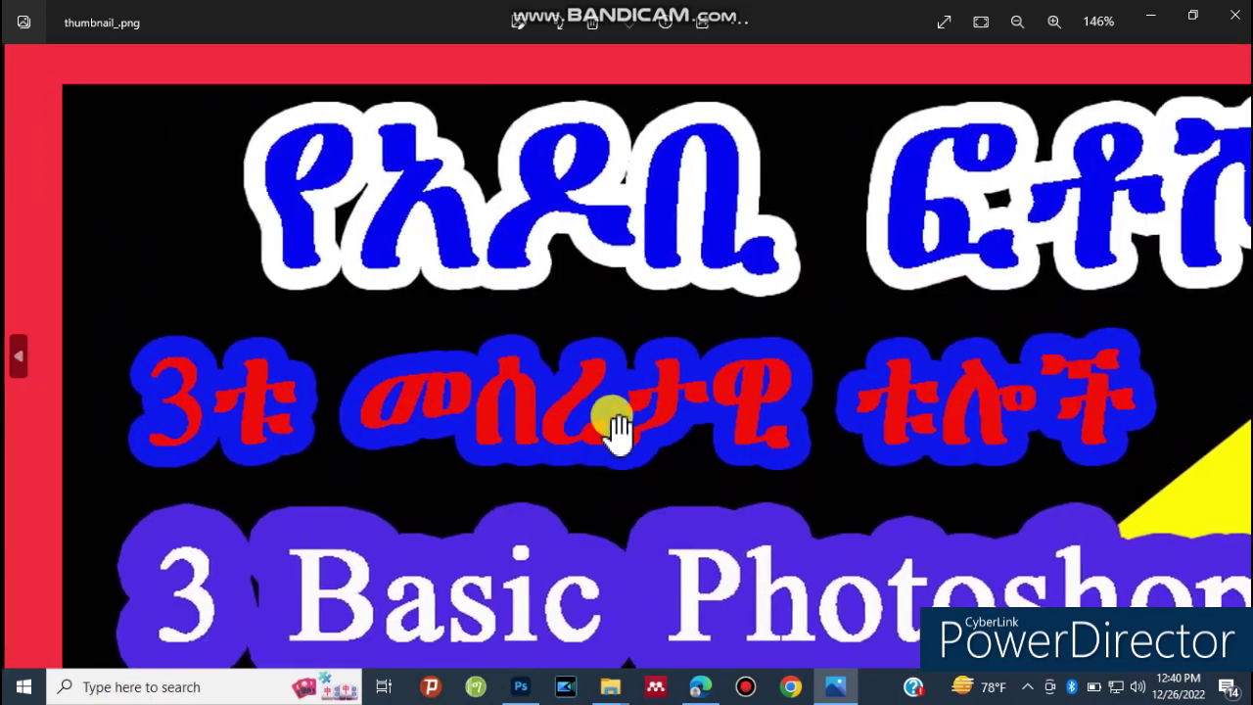
pyautogui.scroll(-1, 729, 380)
pyautogui.scroll(-1, 750, 342)
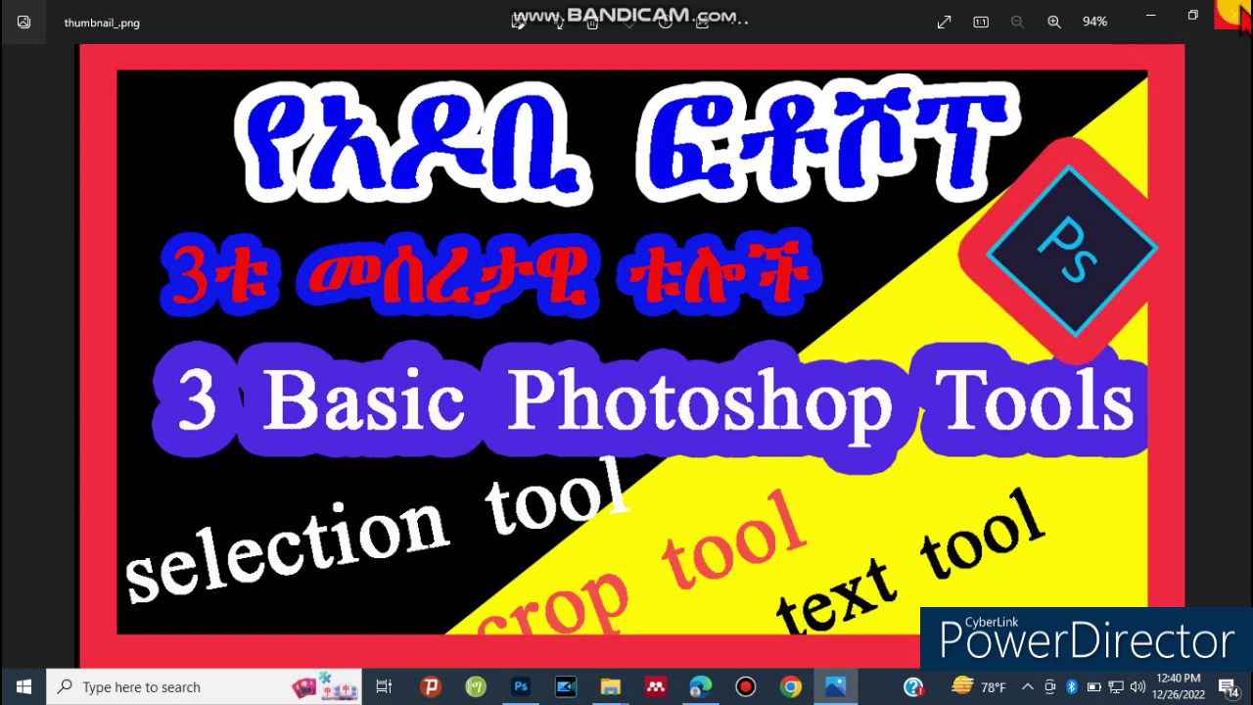
# Close the Photos viewer and refresh the desktop.
pyautogui.click(1239, 12)
pyautogui.rightClick(807, 100)
pyautogui.click(868, 147)
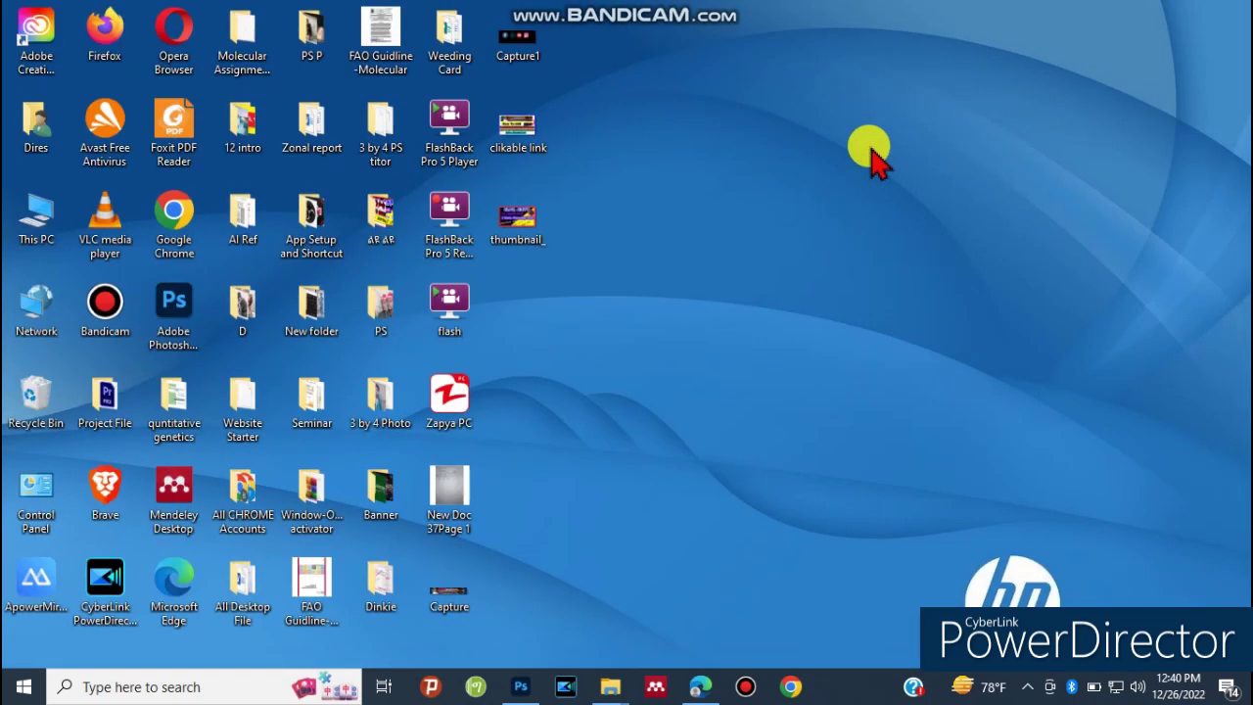